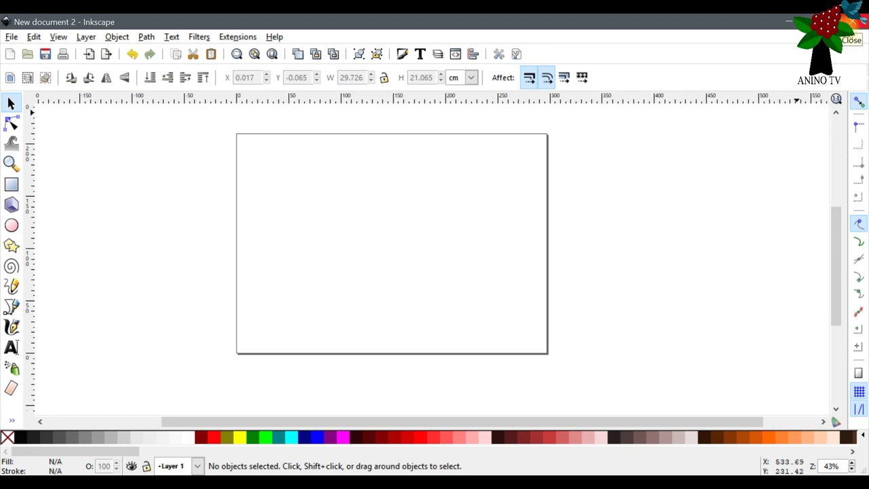
- Close the open document without saving it and create a new document from the A4_landscape template in a maximized window
left_click(853, 21)
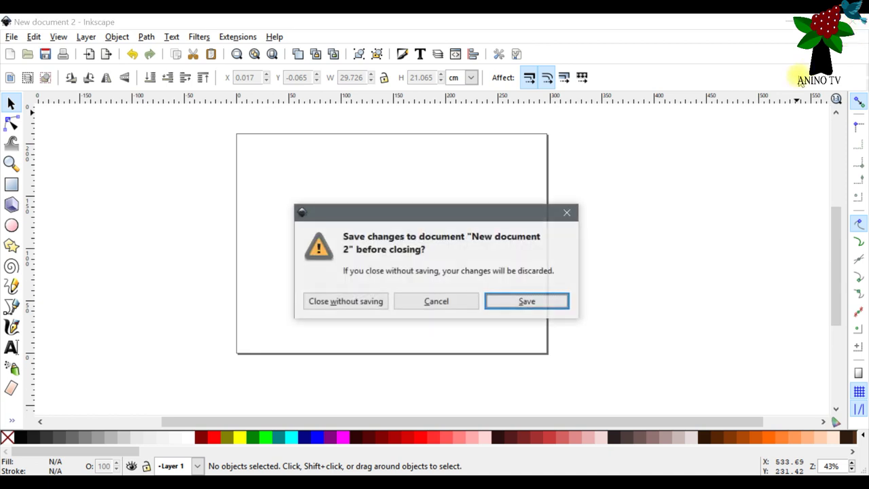
left_click(330, 302)
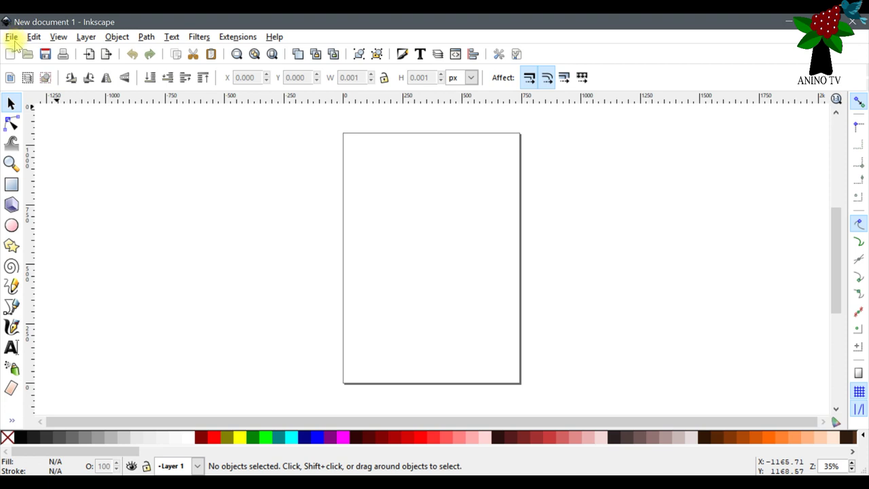
left_click(14, 39)
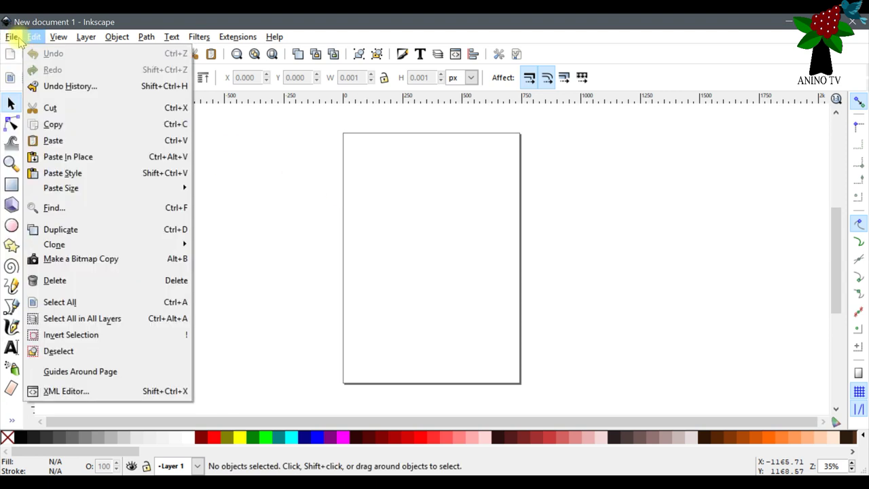
mouse_move(98, 52)
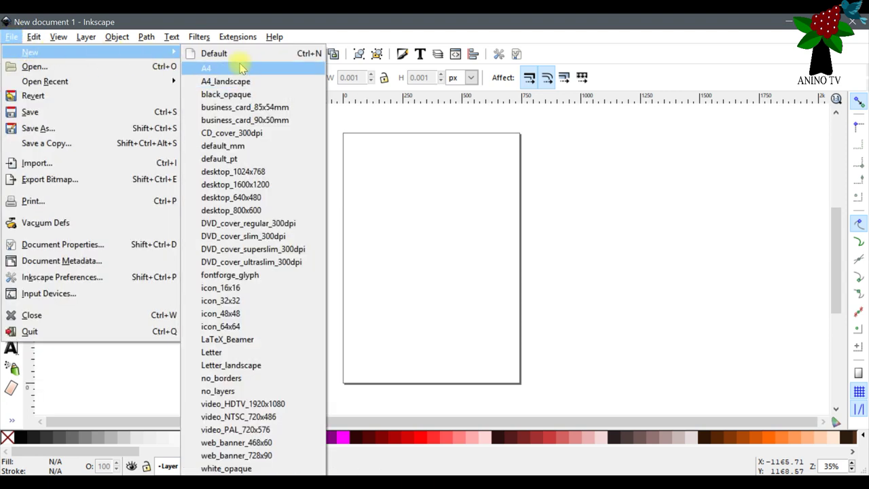
left_click(211, 83)
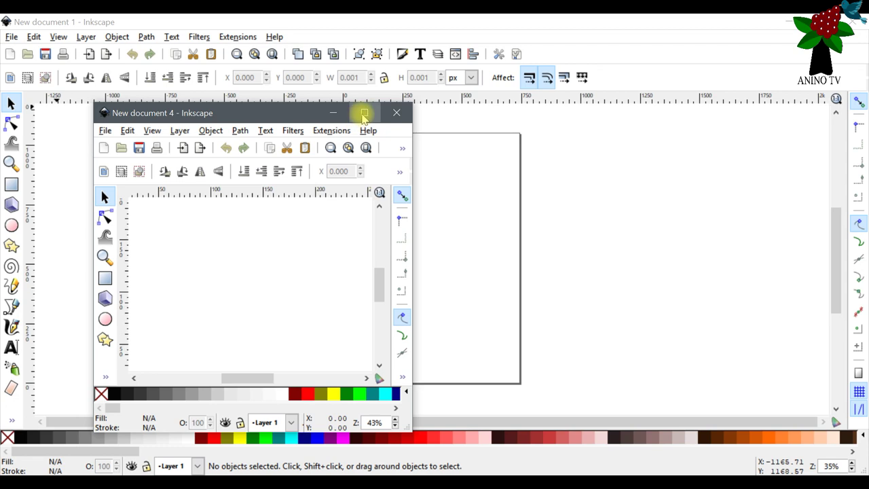
left_click(363, 112)
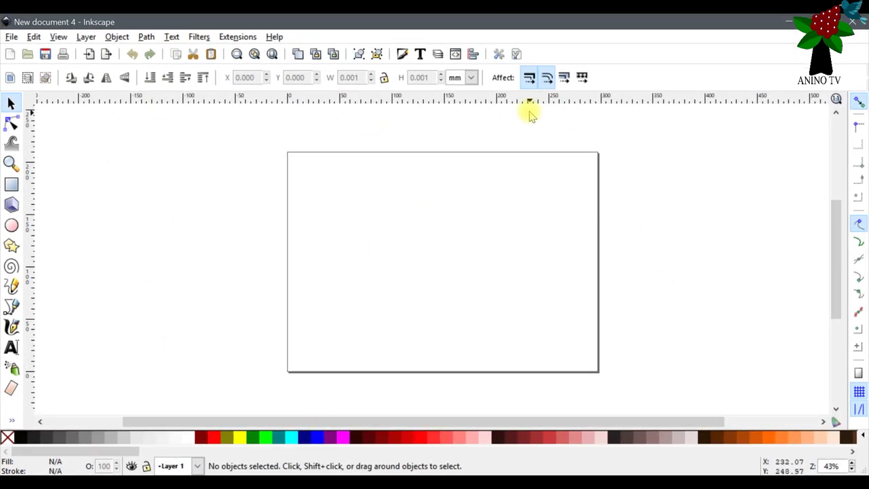
- Draw a rectangle about 299.7 mm wide and 218.4 mm high covering the whole page
left_click(12, 185)
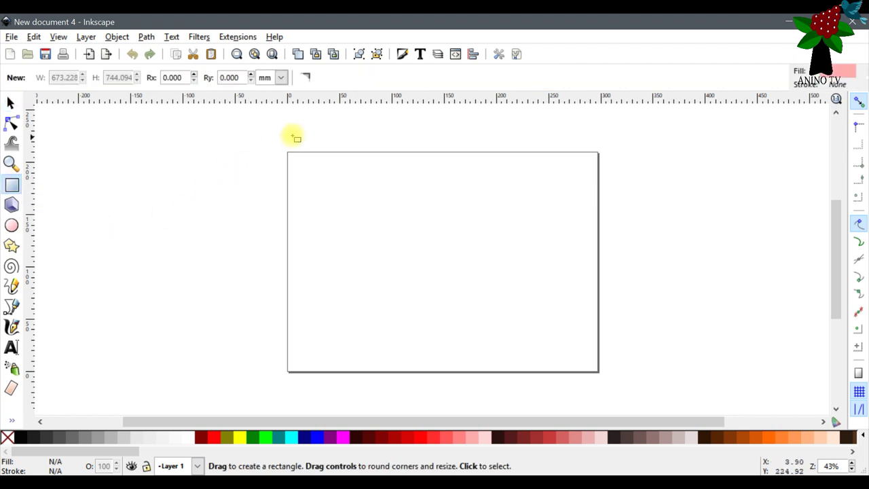
mouse_move(287, 153)
left_mouse_down()
mouse_move(400, 274)
mouse_move(543, 375)
mouse_move(599, 381)
left_mouse_up()
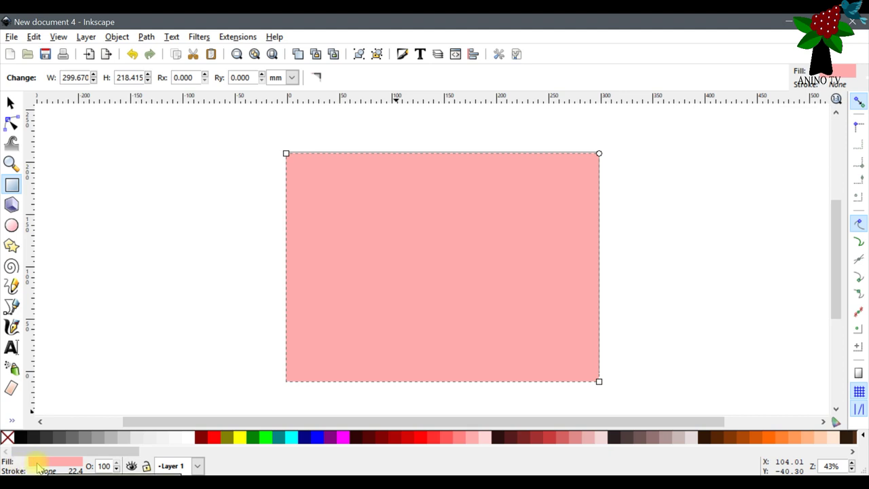
- Give the rectangle a flat red fill, RGBA e7341eff (H 5, S 206, L 131)
left_click(38, 465)
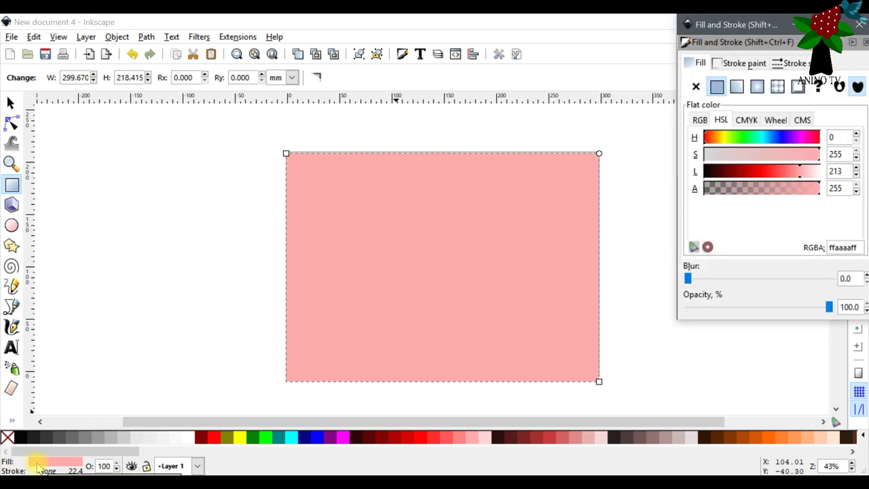
mouse_move(746, 26)
left_mouse_down()
mouse_move(220, 111)
mouse_move(200, 80)
left_mouse_up()
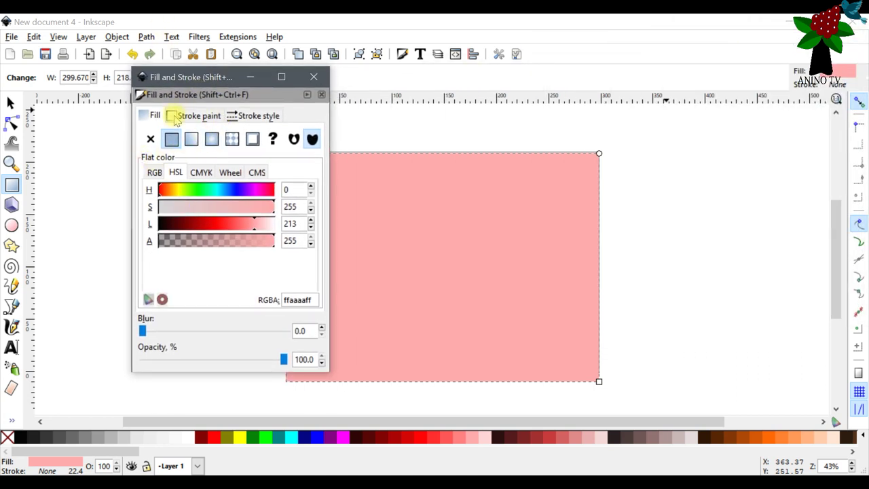
left_click(198, 116)
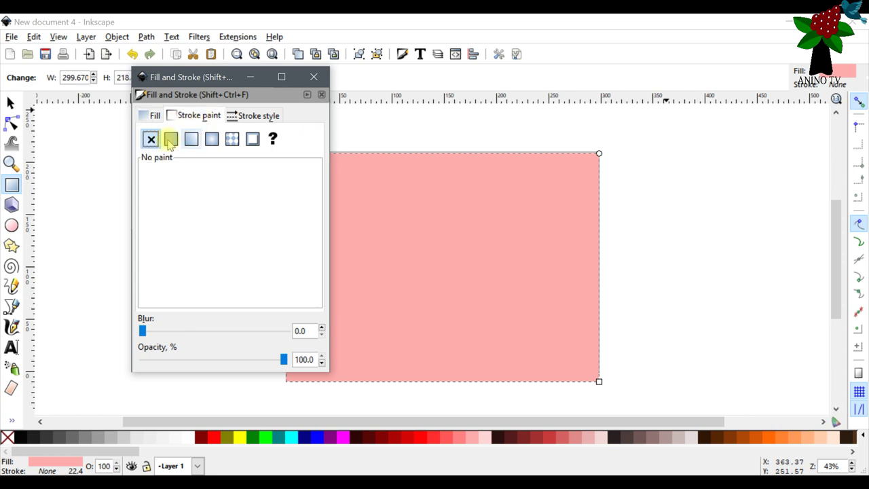
left_click(149, 116)
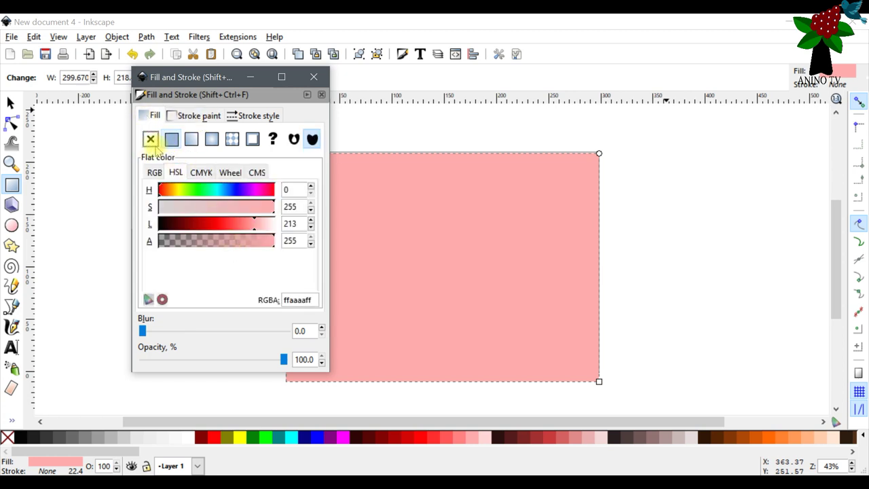
left_click(152, 141)
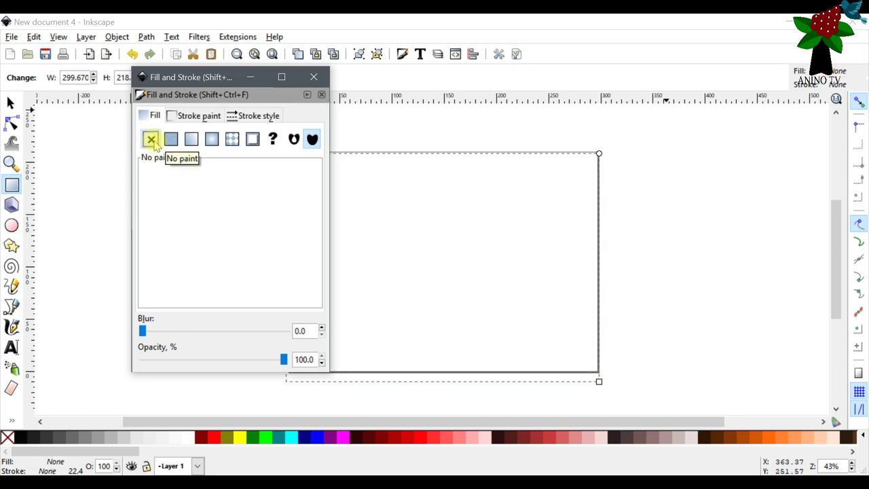
left_click(169, 141)
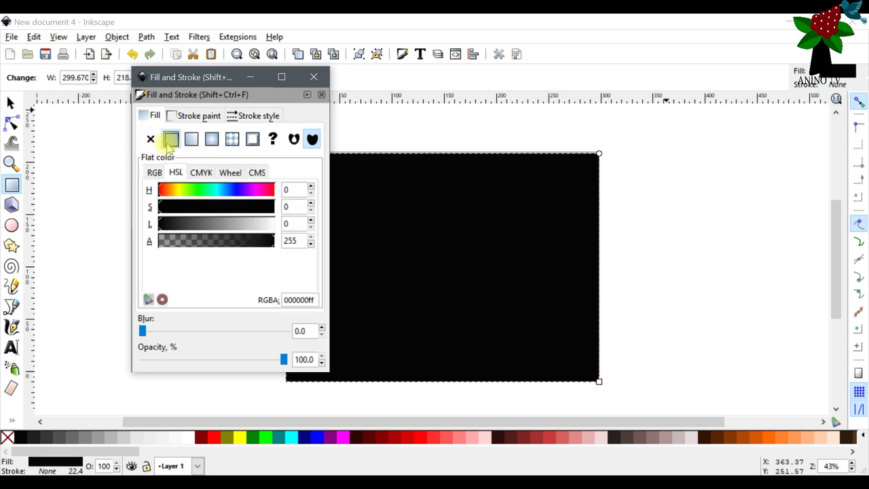
left_click_drag(165, 190, 218, 226)
left_click(193, 224)
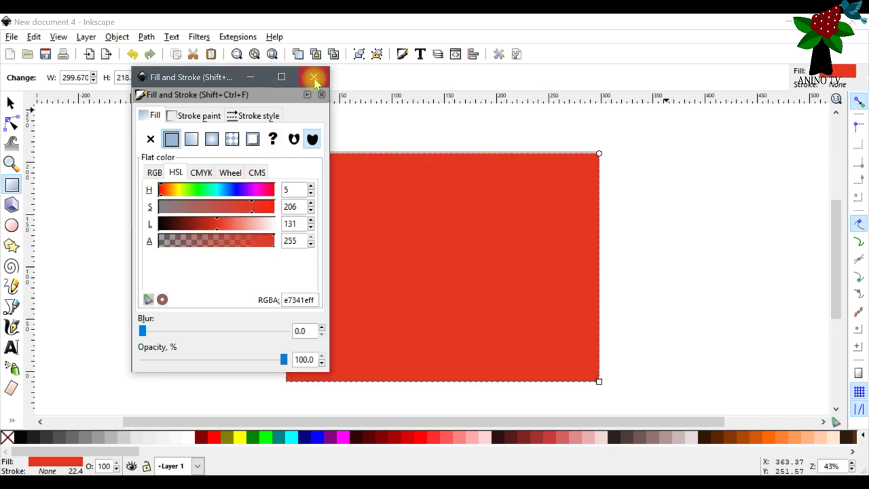
left_click(313, 78)
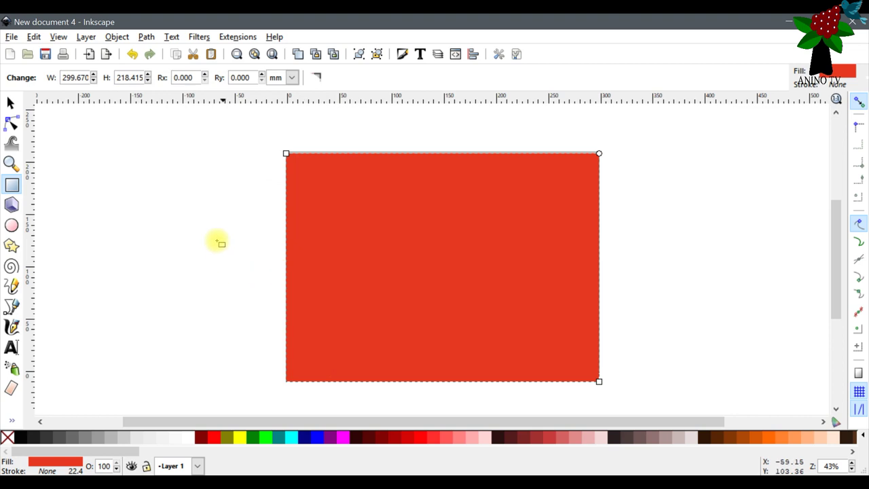
- Switch the selected rectangle's measurement units to centimetres
left_click(12, 103)
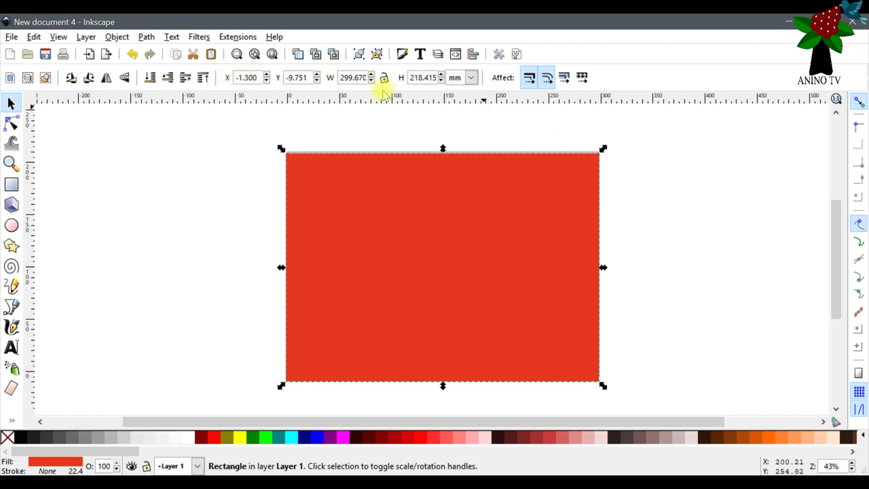
left_click(471, 79)
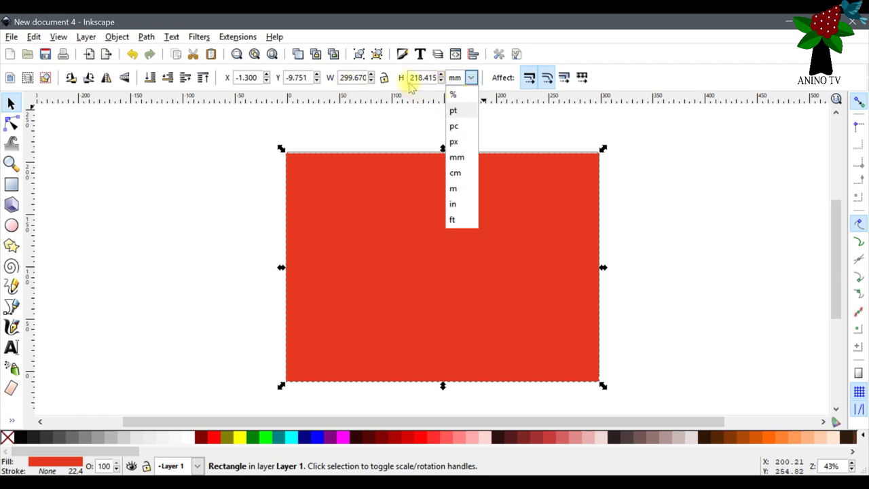
left_click(457, 173)
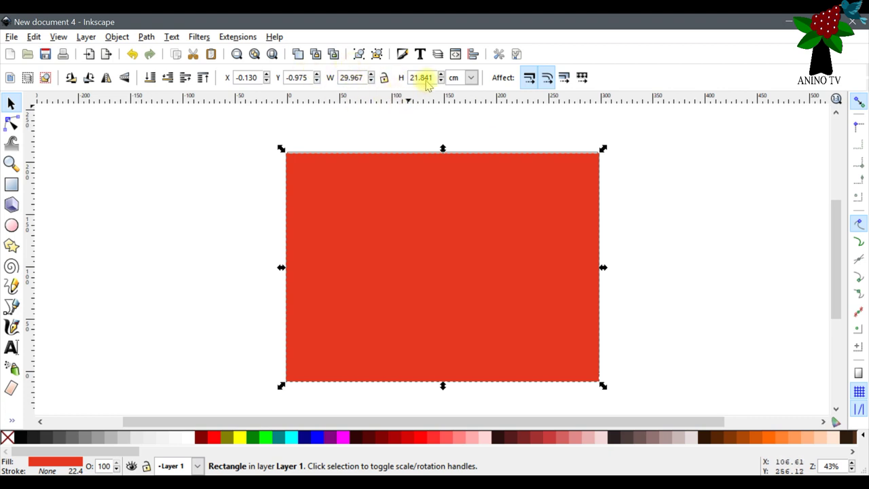
double_click(353, 78)
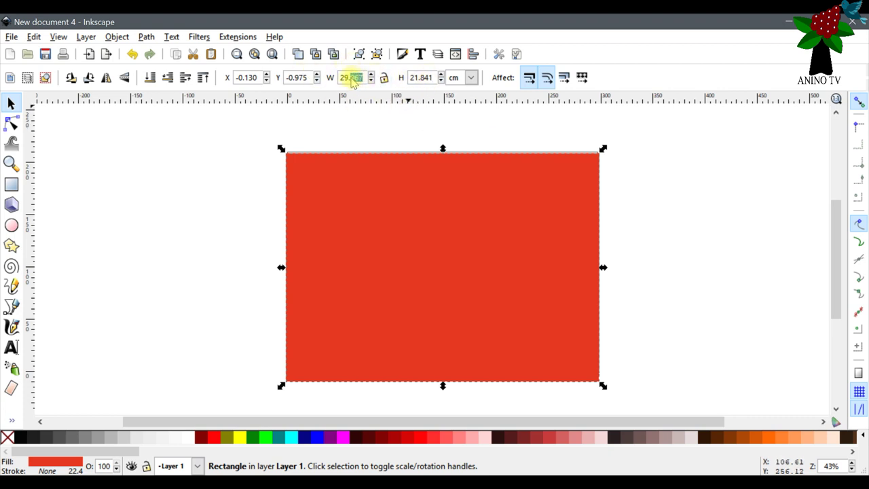
type("100")
key("Return")
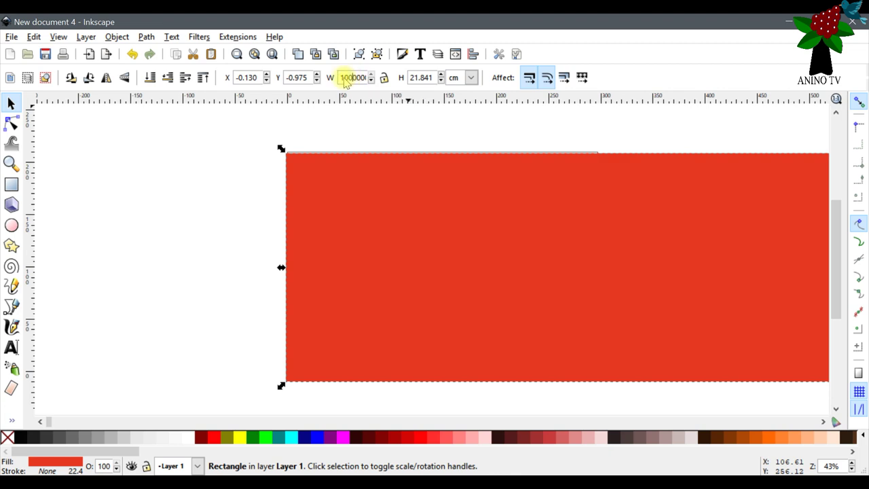
- Resize the red rectangle to 29.7 cm wide and 21 cm high and align it exactly with the page
left_click_drag(339, 78, 377, 78)
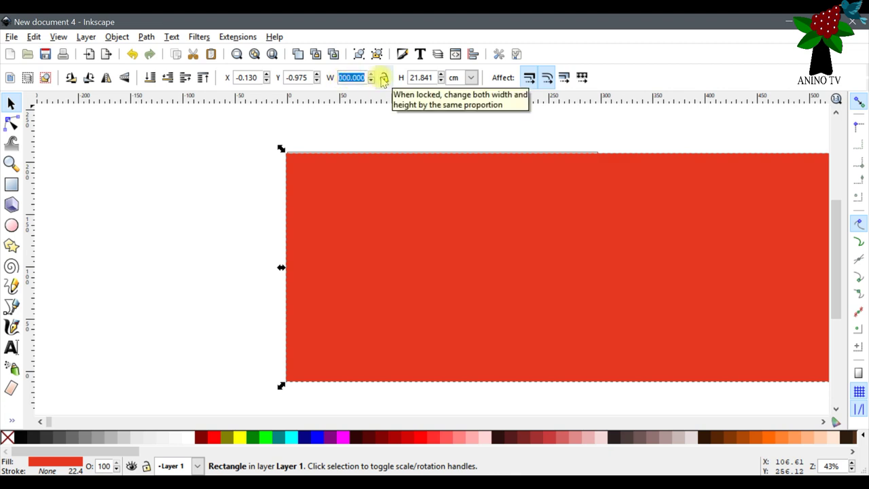
type("29")
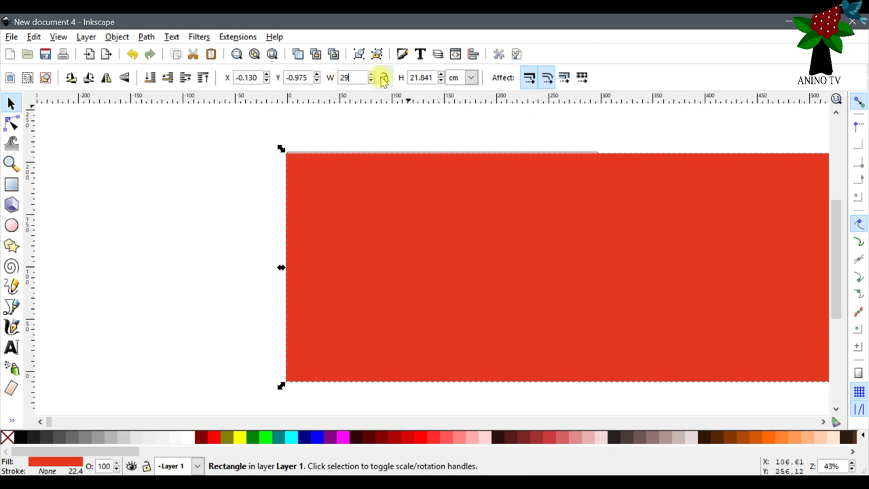
type(".7")
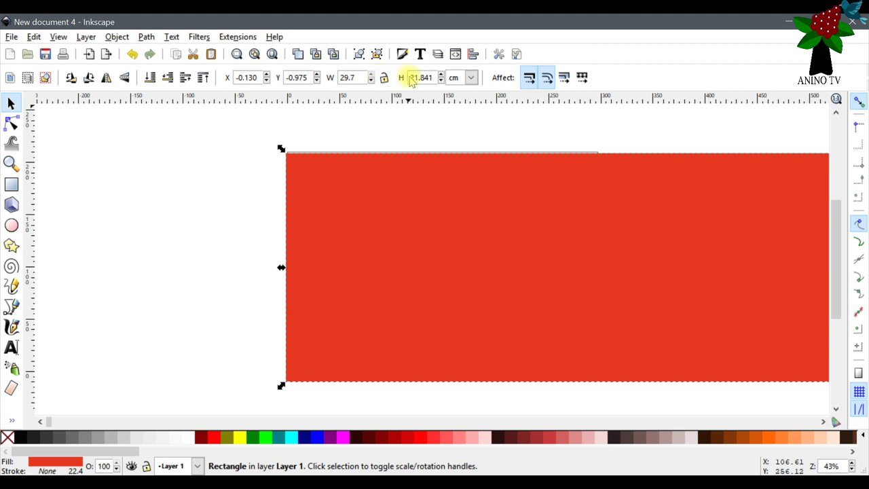
key("Return")
left_click_drag(424, 80, 430, 81)
key("BackSpace")
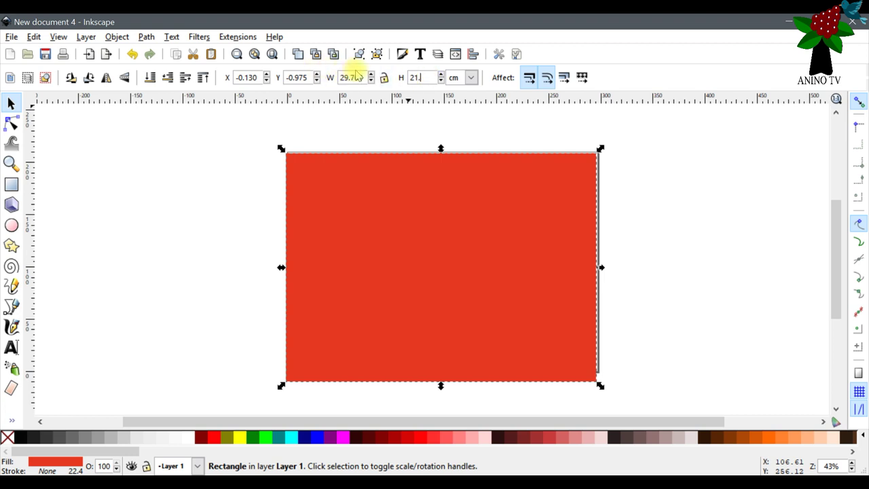
key("Return")
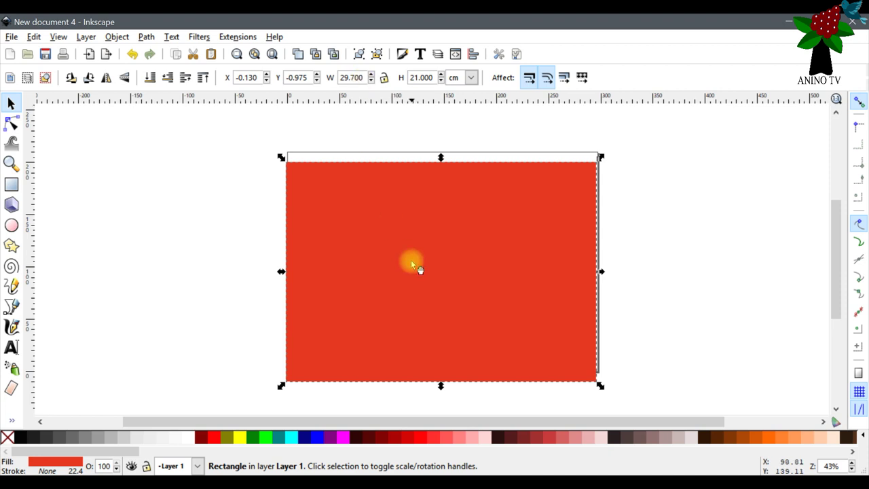
left_click_drag(411, 261, 415, 250)
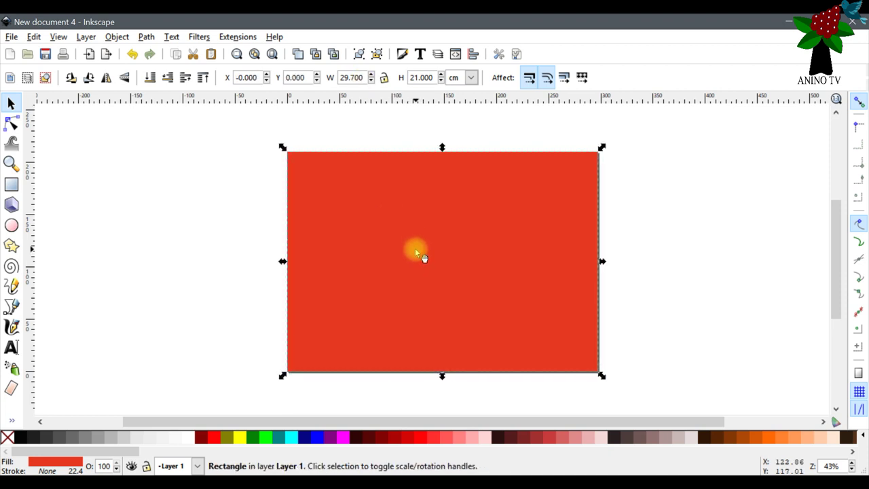
left_click(635, 279)
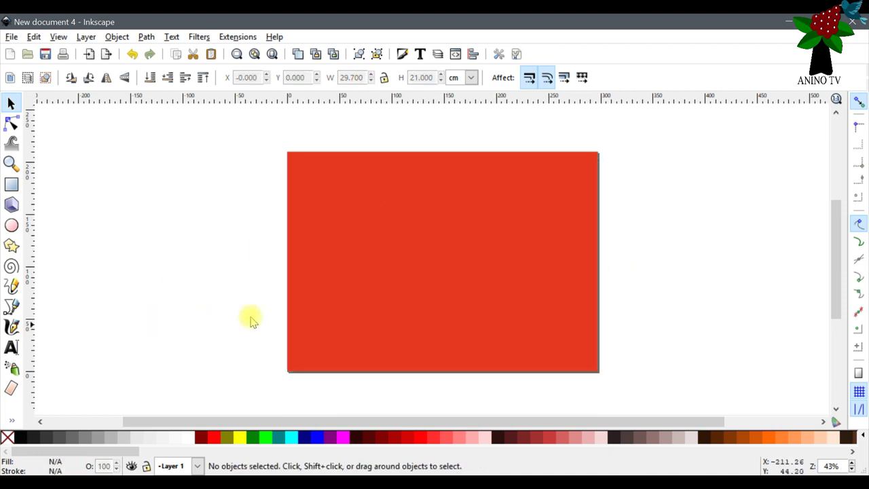
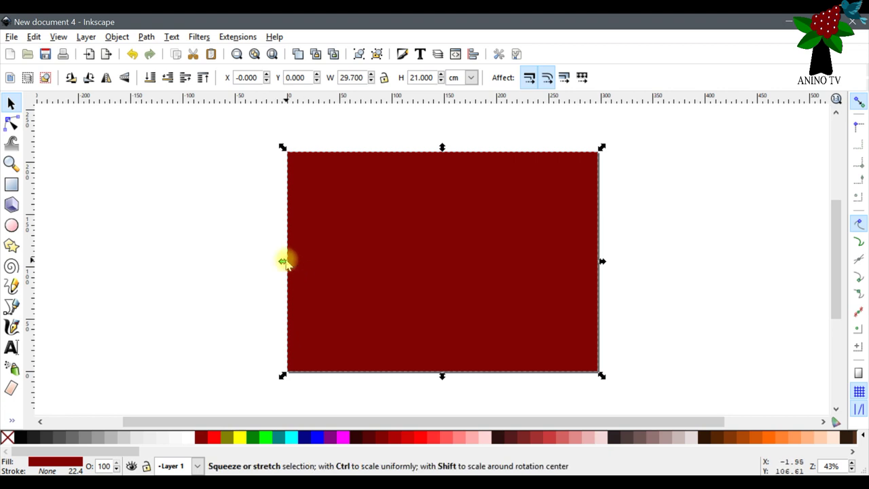
- Narrow the dark red rectangle from its left edge to about 17.2 cm wide, uncovering part of the red background
left_click_drag(285, 263, 398, 276)
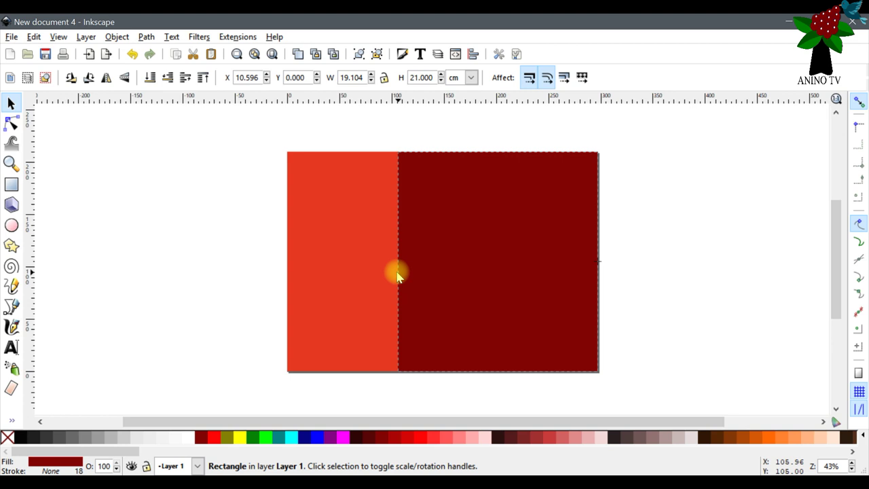
left_click_drag(399, 276, 417, 276)
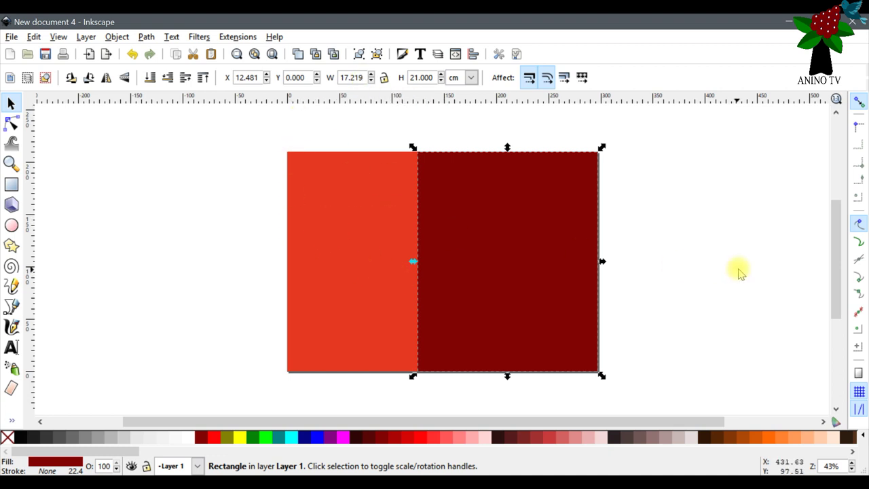
left_click(700, 246)
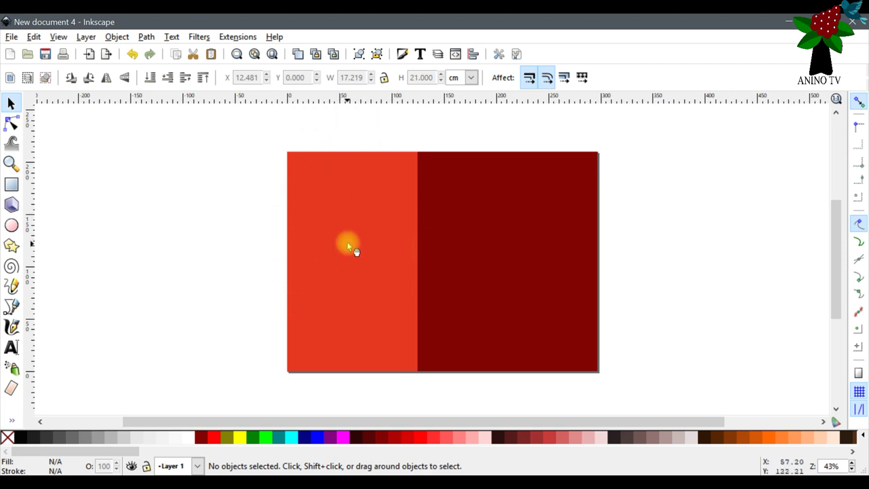
- Set the dark red rectangle's width to 19 cm
left_click(425, 188)
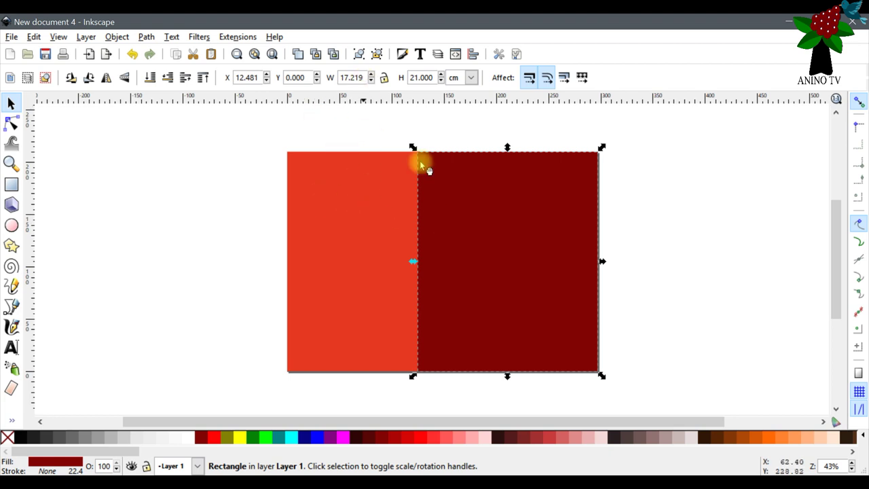
left_click_drag(364, 75, 336, 70)
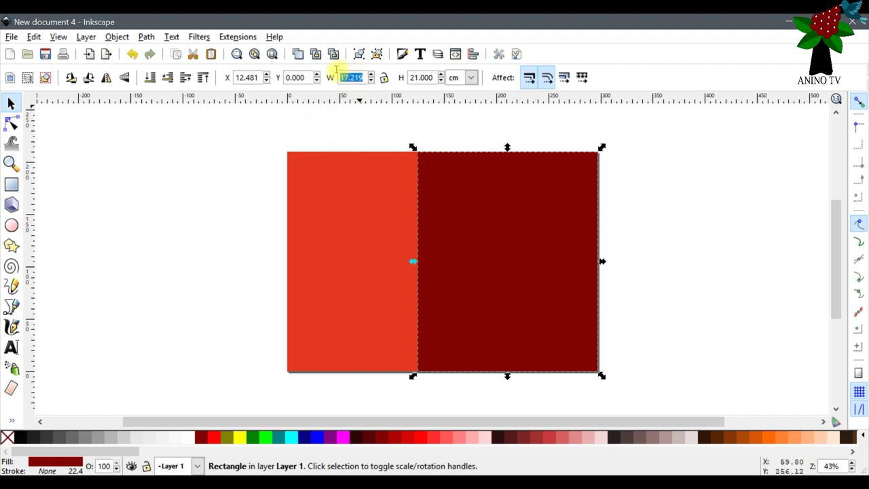
key("BackSpace")
left_click(422, 77)
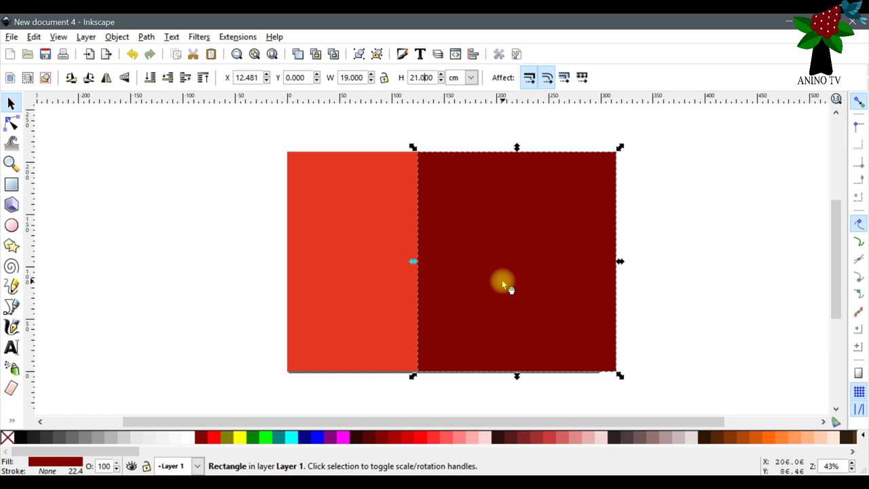
- Recolour the full-page red background rectangle light grey
left_click(359, 78)
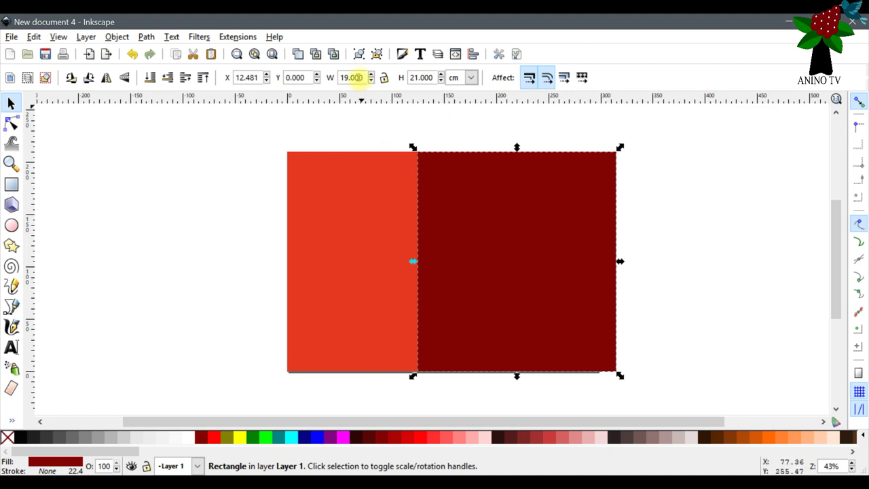
left_click(641, 262)
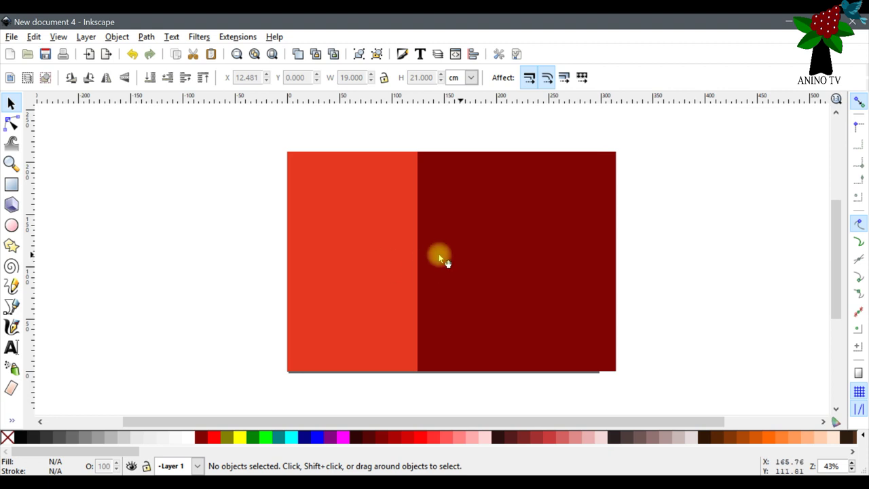
left_click(341, 257)
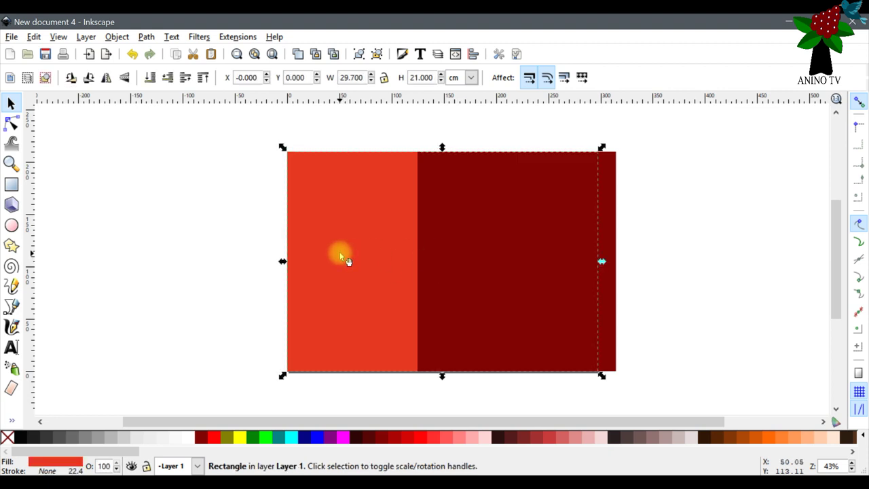
left_click(121, 444)
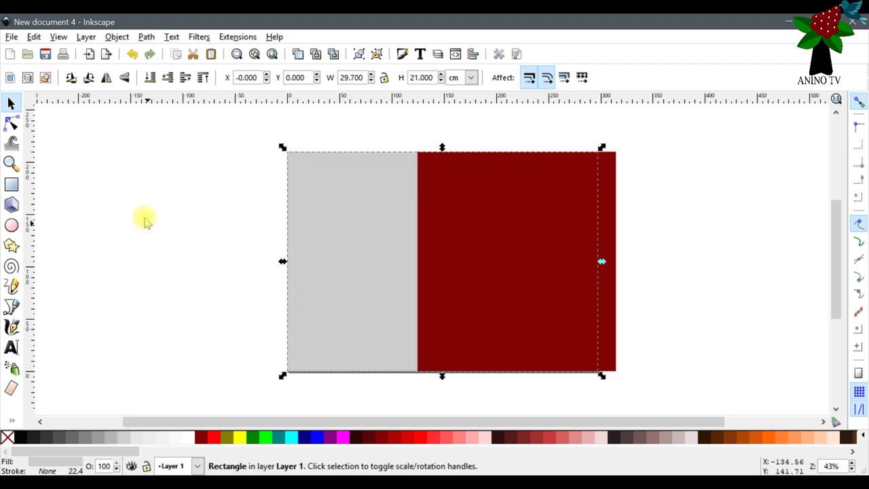
left_click(134, 324)
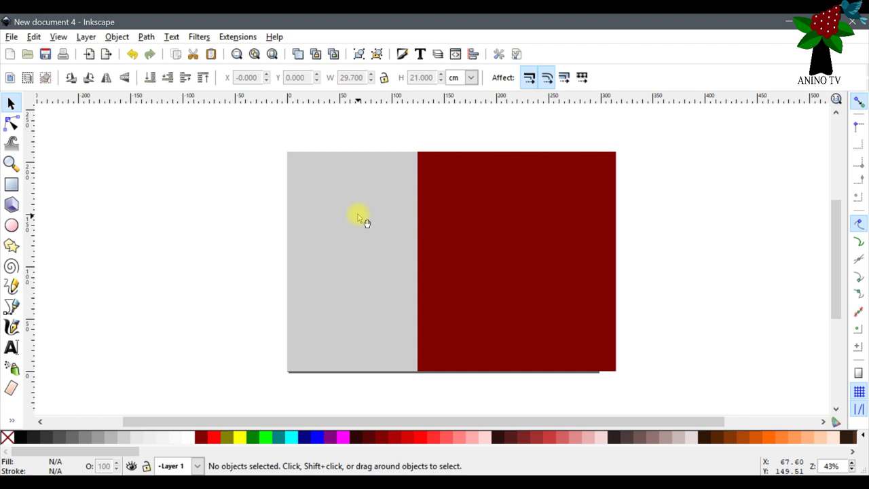
- Duplicate the light grey background as a dark green rectangle and narrow the copy from its right edge to about 12.5 cm wide
left_click(476, 207)
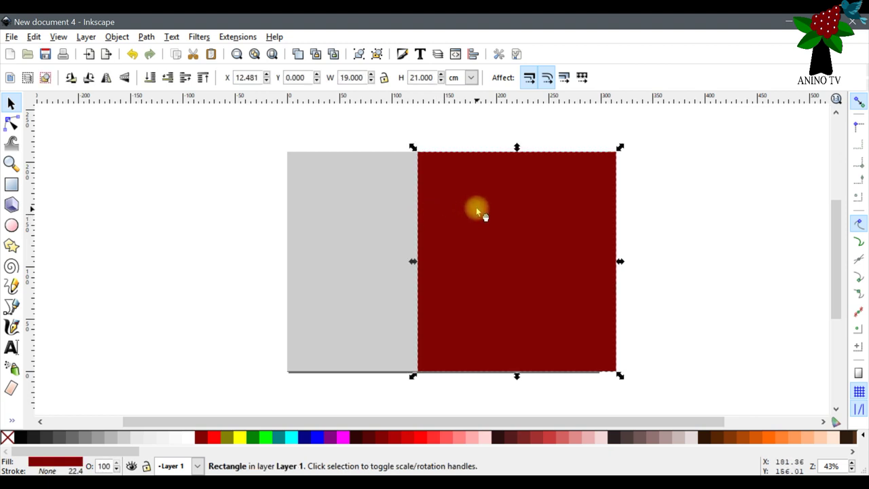
left_click(381, 230)
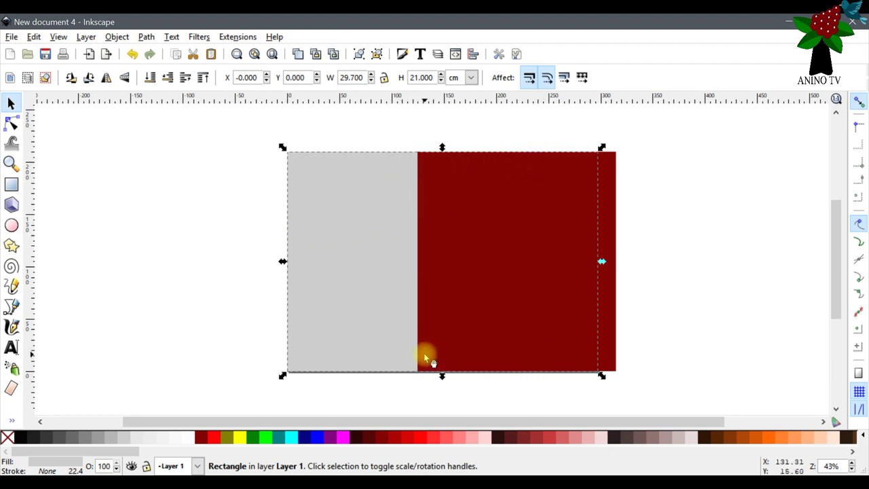
right_click(310, 224)
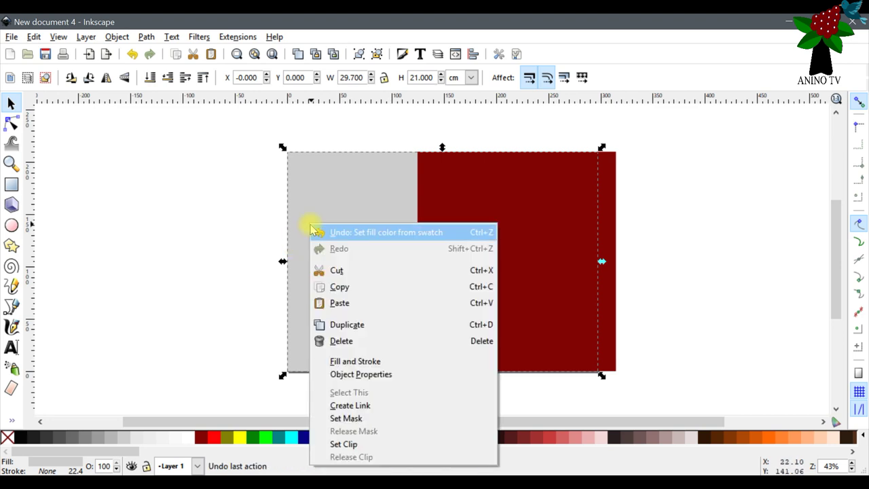
left_click(360, 326)
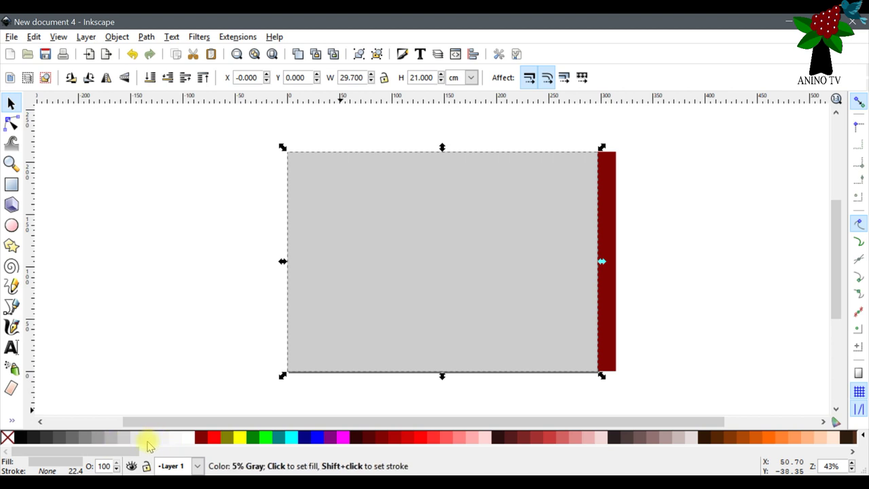
left_click_drag(133, 450, 357, 469)
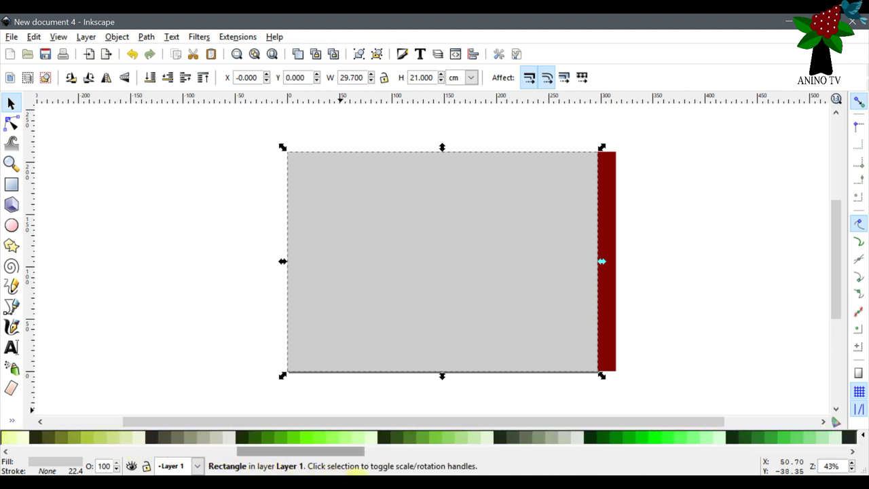
left_click(405, 442)
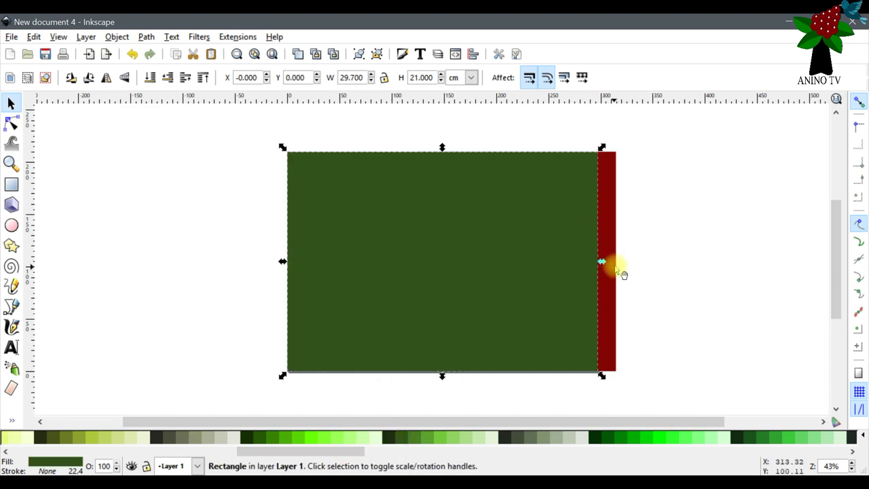
left_click_drag(602, 261, 421, 230)
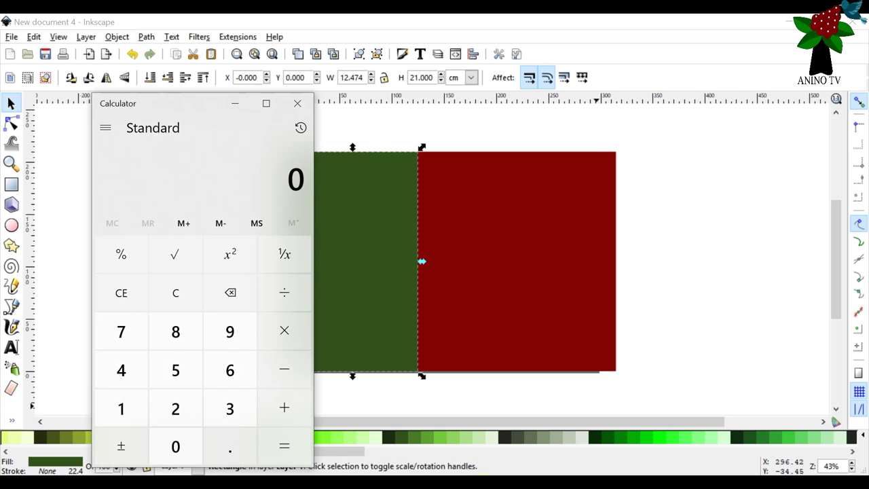
- Calculate 29.7 minus 19 in Calculator to find the remaining page width, and return to the Inkscape drawing
left_click_drag(193, 108, 529, 52)
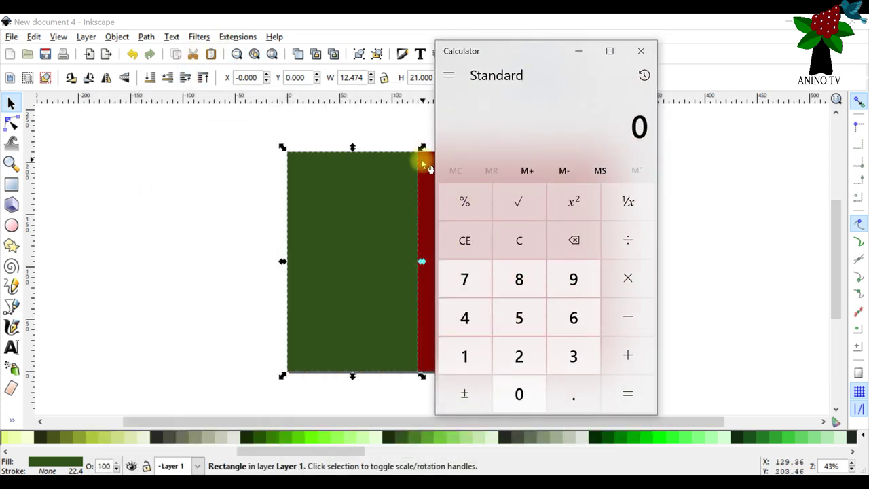
left_click_drag(501, 43, 525, 39)
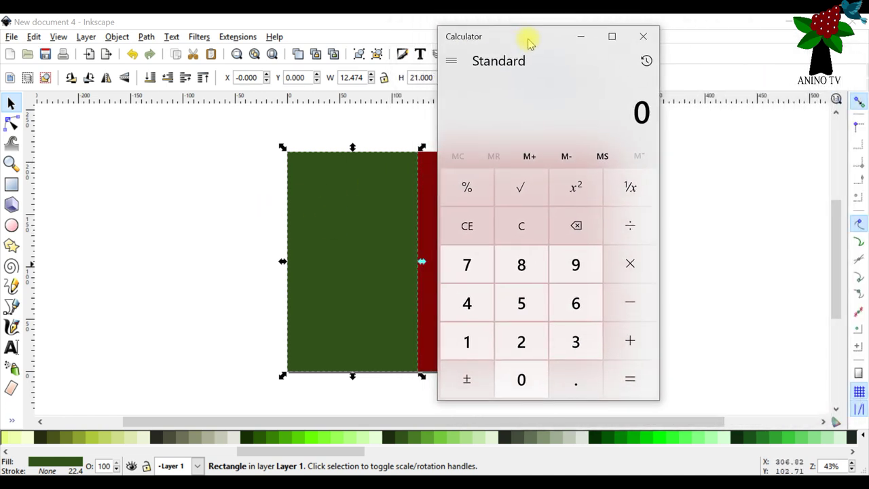
left_click(521, 341)
left_click(576, 264)
left_click(572, 382)
left_click(465, 265)
left_click(635, 307)
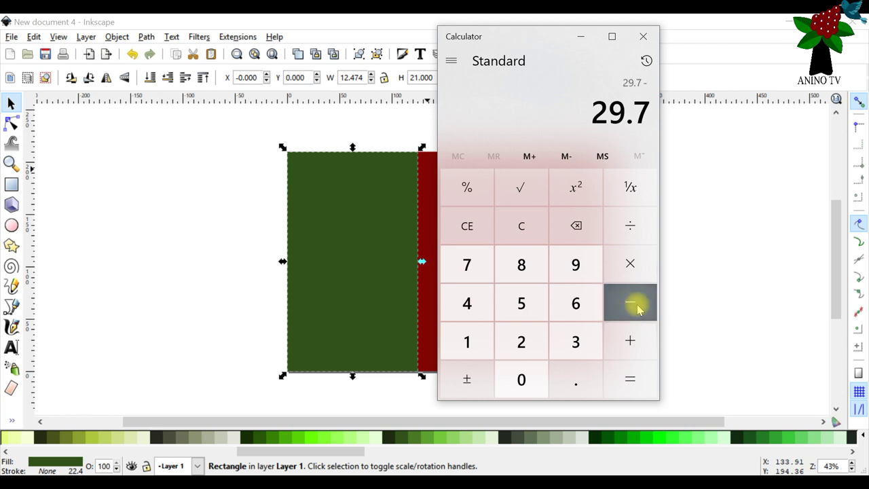
left_click(461, 344)
left_click(574, 278)
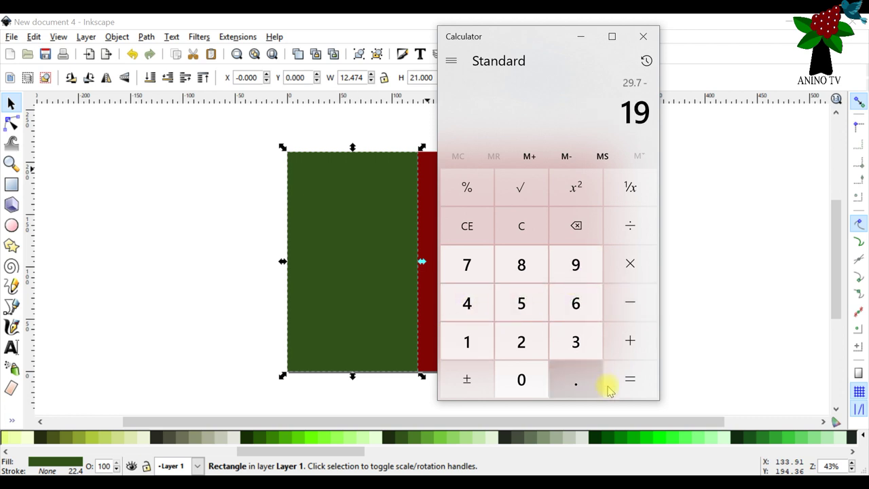
left_click(626, 378)
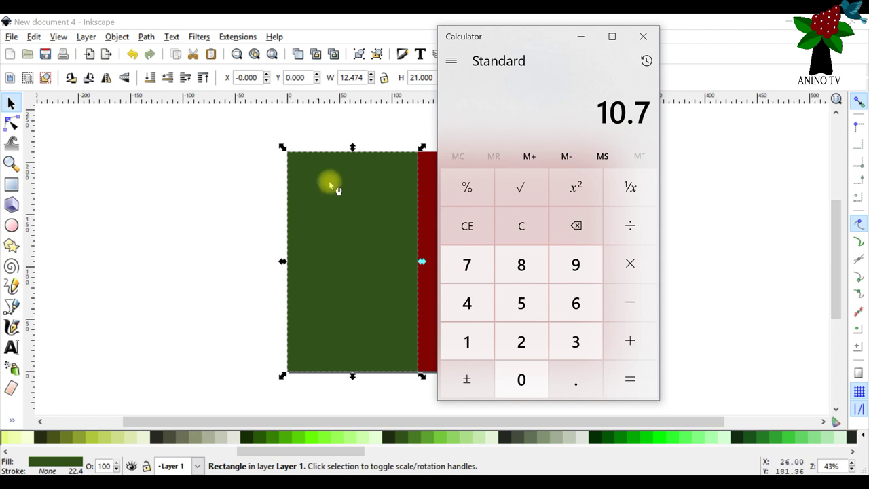
left_click(580, 36)
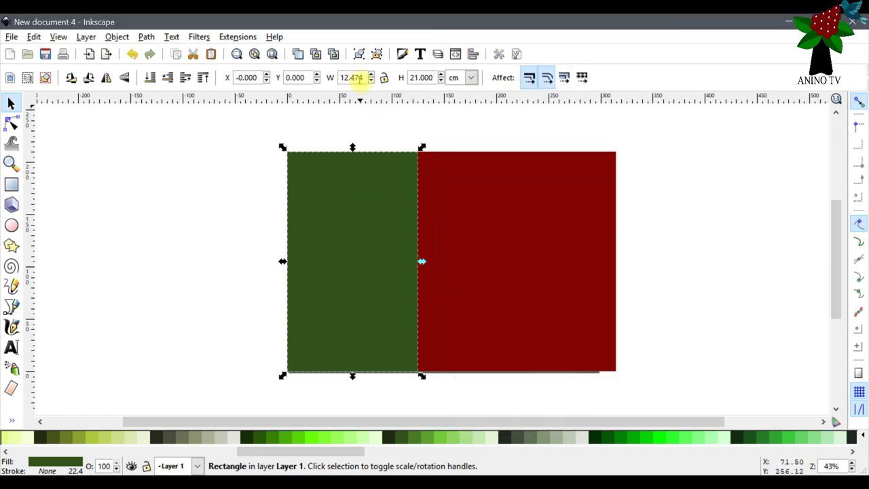
- Set the dark green rectangle's width to 10.7 cm and shift it slightly right within the page
left_click_drag(363, 80, 340, 74)
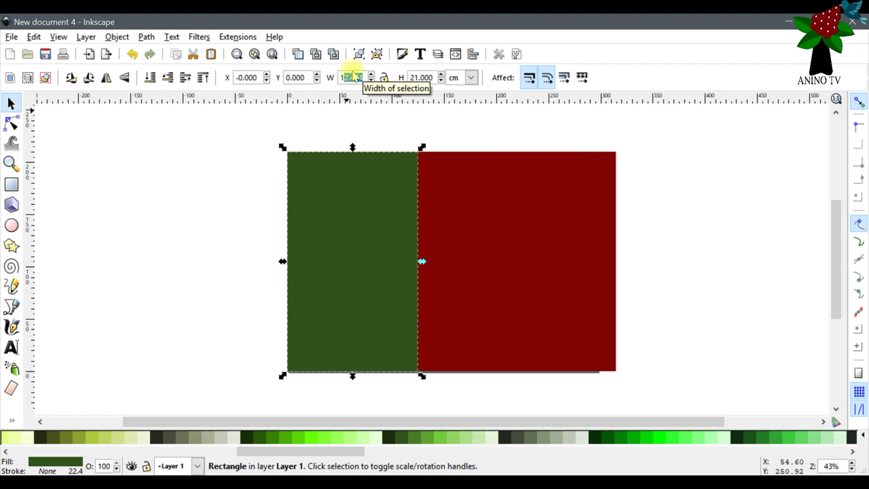
type("11")
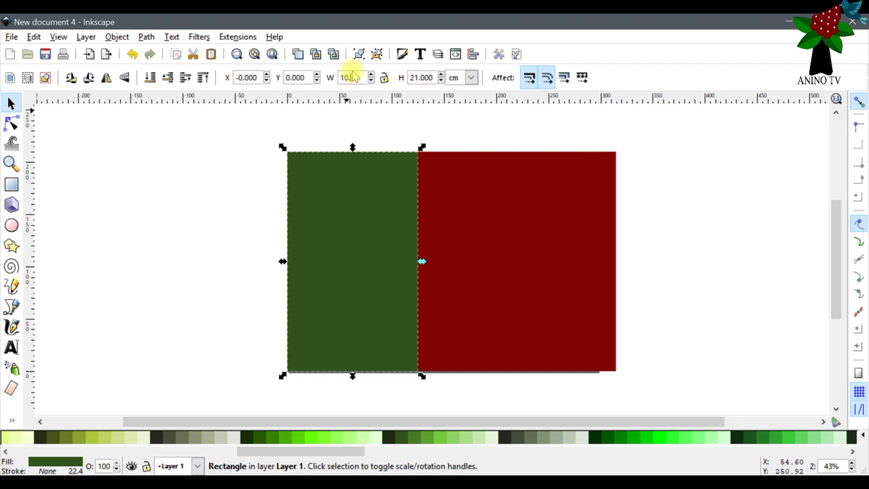
key("Tab")
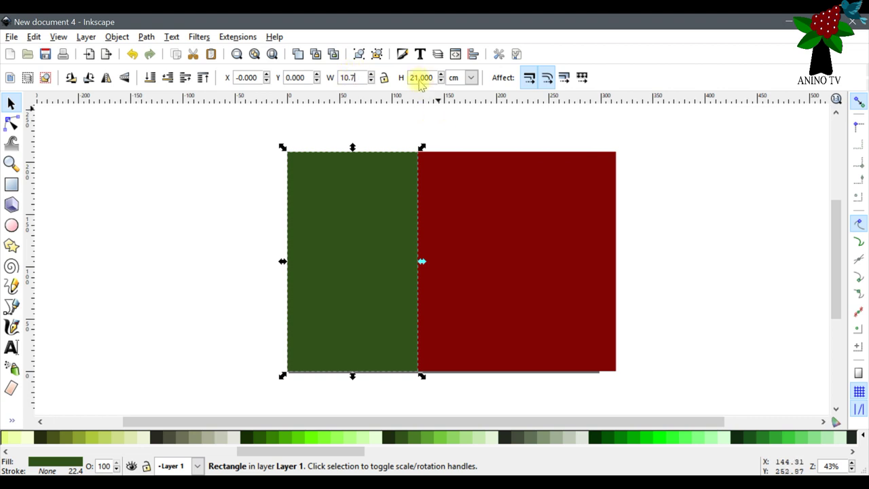
mouse_move(328, 258)
left_mouse_down()
mouse_move(349, 258)
mouse_move(330, 259)
left_mouse_up()
left_click(474, 271)
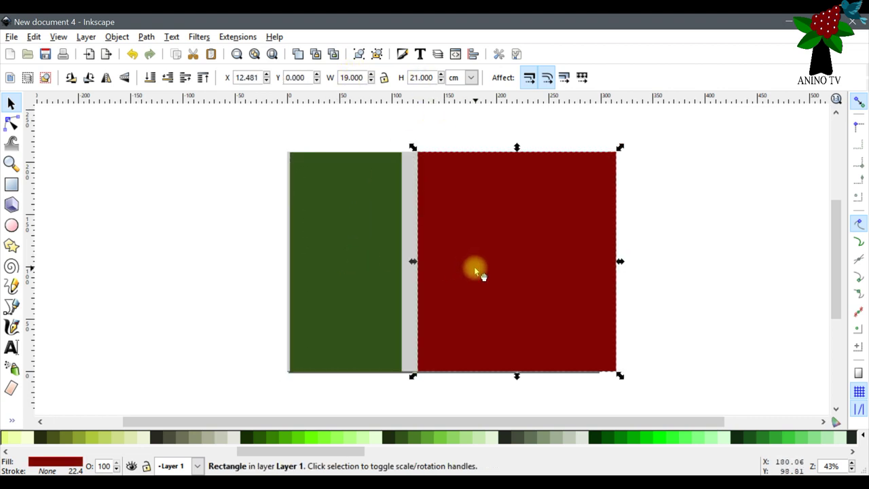
left_click_drag(499, 274, 500, 282)
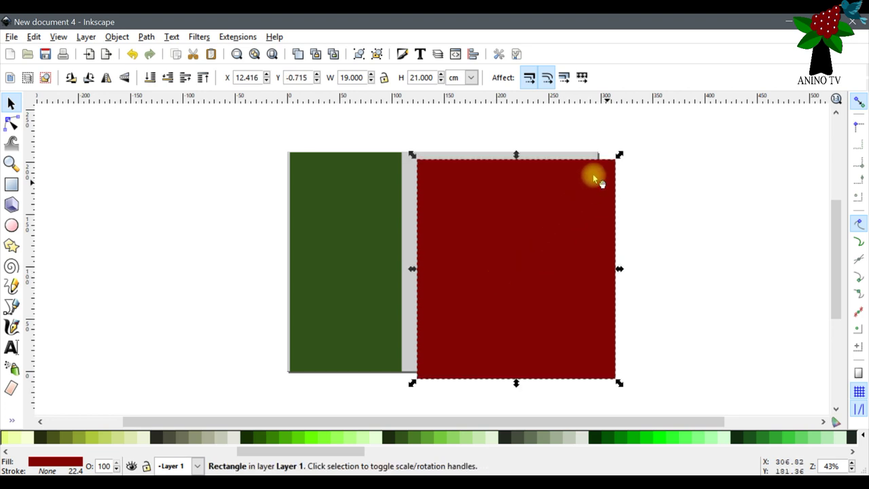
left_click(34, 36)
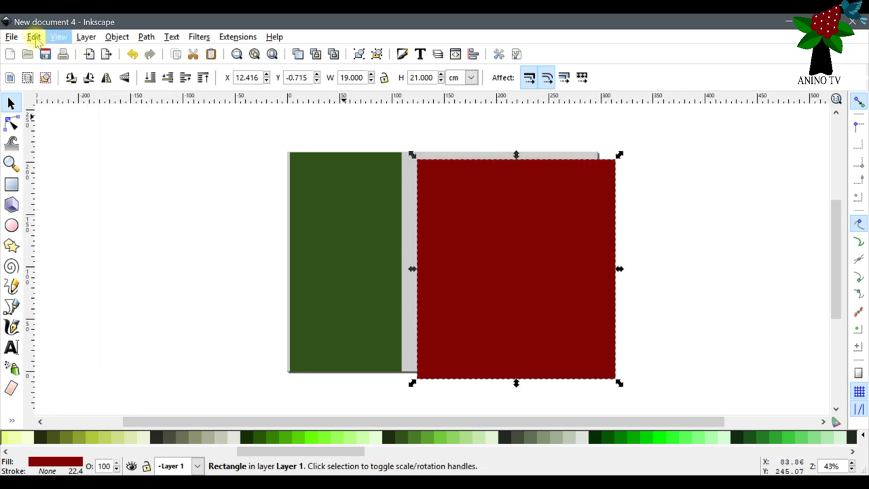
left_click(49, 53)
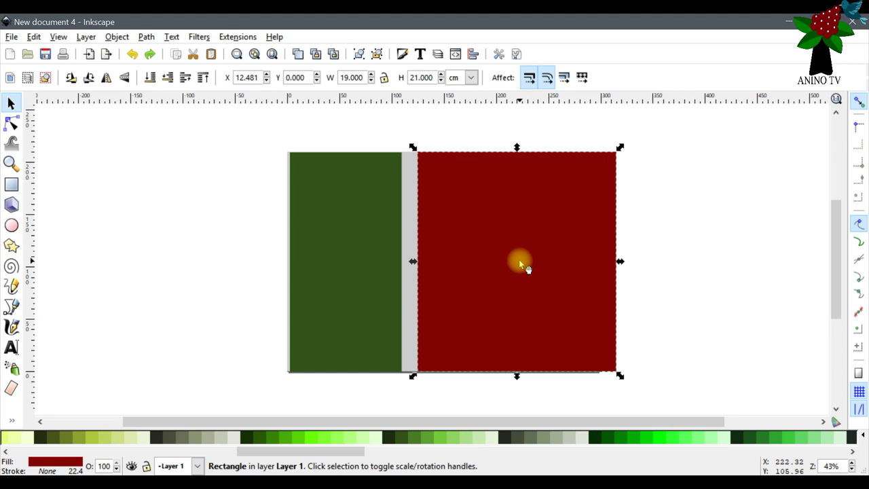
- Nudge the dark red rectangle left to X 10.844 cm, so its right edge meets the page's right edge
key("Left")
key("Left")
key("Left")
key("Left")
key("Left")
key("Left")
key("Left")
key("Left")
key("Left")
key("Left")
key("Left")
key("Left")
key("Left")
key("Left")
key("Left")
key("Left")
key("Left")
key("Left")
key("Left")
key("Left")
key("Left")
key("Left")
key("Left")
key("Left")
key("Left")
key("Left")
key("Right")
left_click(650, 229)
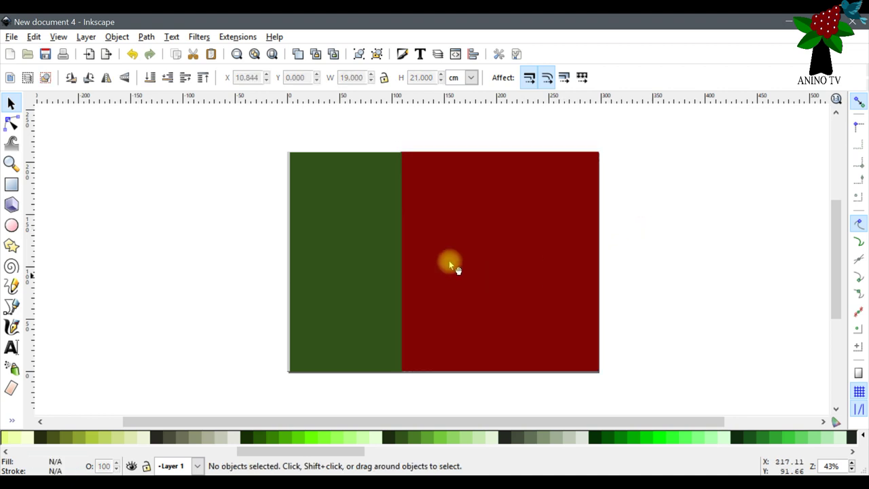
- Nudge the dark green rectangle up to Y -0.009 cm, in line with the page's top edge
left_click(334, 231)
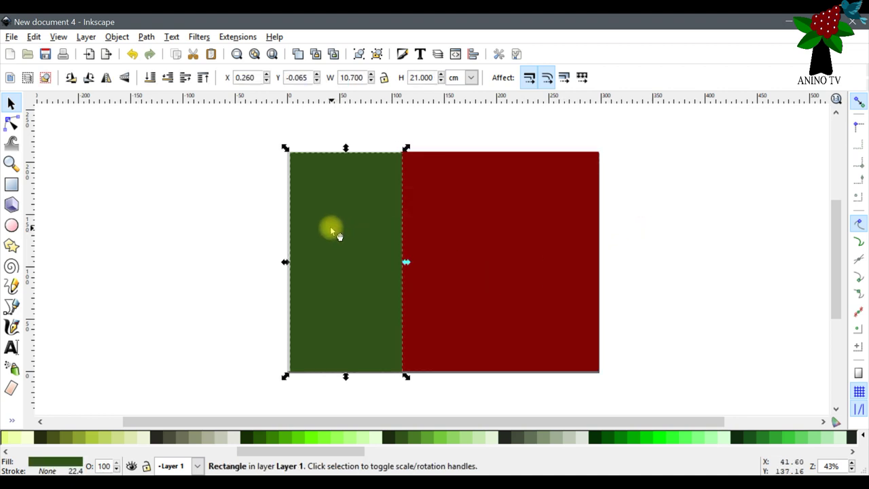
key("Up")
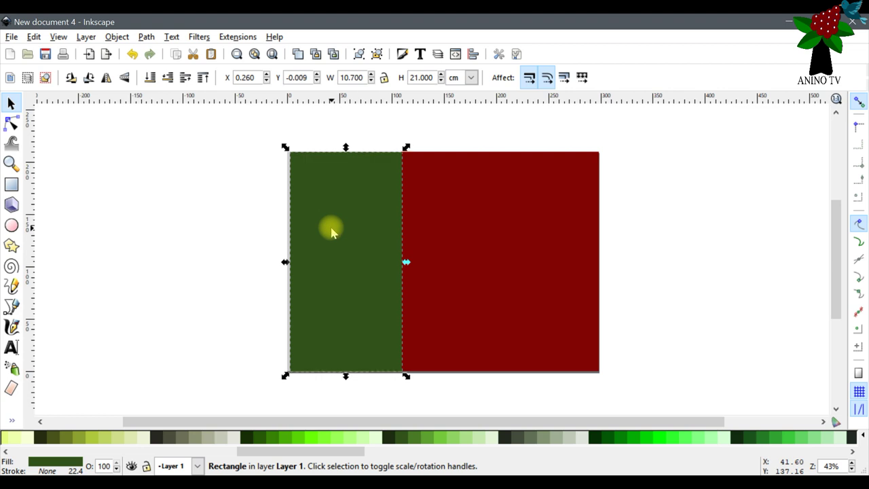
left_click(754, 177)
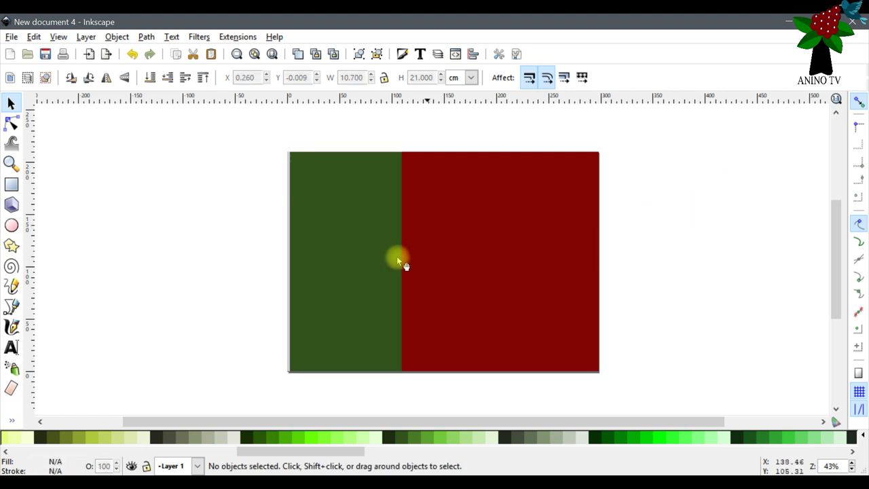
- Nudge the dark green rectangle right to X 10.815 cm, over the dark red rectangle with their left edges aligned
left_click(307, 230)
key("Right")
key("Right")
key("Right")
key("Right")
key("Right")
key("Right")
key("Right")
key("Right")
key("Right")
key("Right")
key("Right")
key("Right")
key("Right")
key("Right")
key("Right")
key("Right")
key("Right")
key("Right")
key("Right")
key("Right")
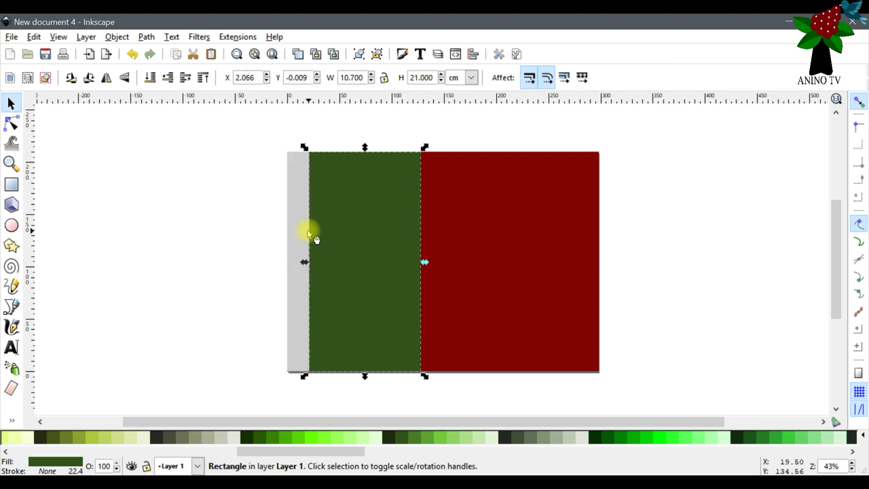
key("Right")
key("Right")
key("Right")
key("Right")
key("Right")
key("Right")
key("Right")
key("Right")
key("Right")
key("Right")
key("Right")
key("Right")
key("Right")
key("Right")
key("Right")
key("Right")
key("Right")
key("Right")
key("Right")
key("Right")
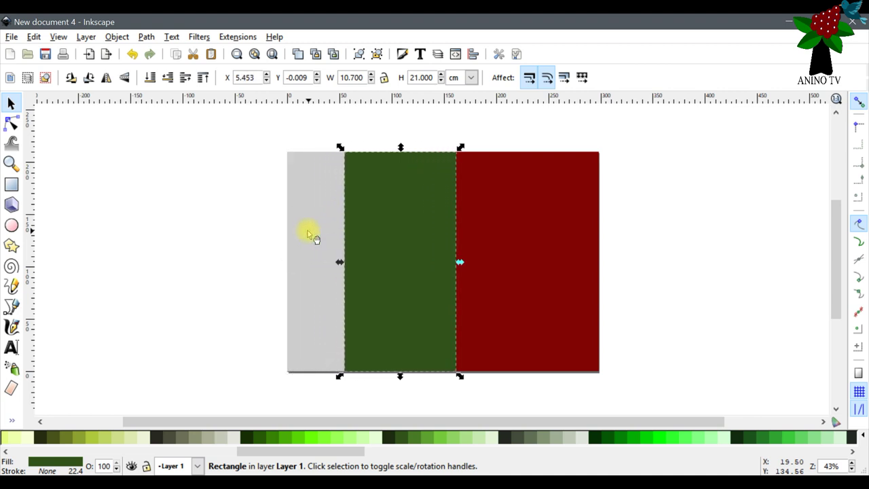
key("Right")
key("Right")
key("Right")
key("Right")
key("Right")
key("Right")
key("Right")
key("Right")
key("Right")
key("Right")
key("Right")
key("Right")
key("Right")
key("Right")
key("Right")
key("Right")
key("Right")
key("Right")
key("Right")
key("Right")
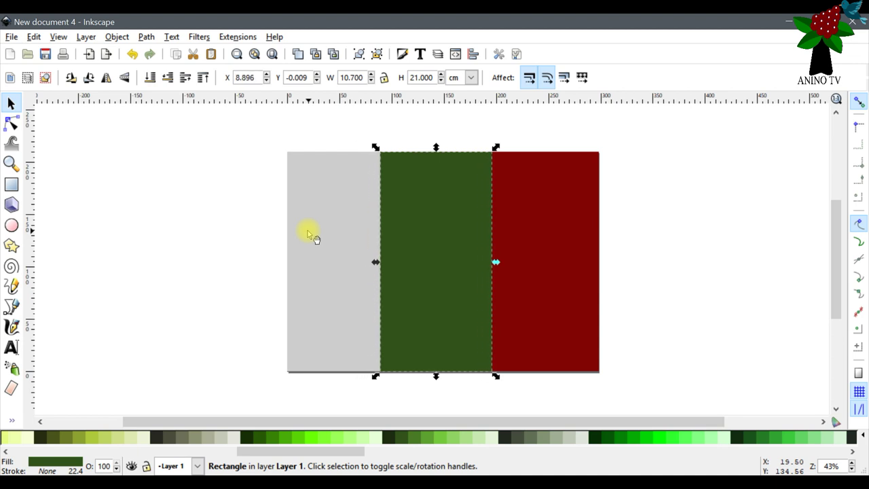
key("Right")
key("Right")
key("Right")
key("Right")
key("Right")
key("Right")
key("Right")
key("Right")
key("Right")
key("Right")
key("Right")
key("Right")
key("Right")
key("Right")
key("Right")
key("Right")
key("Right")
key("Right")
key("Right")
key("Right")
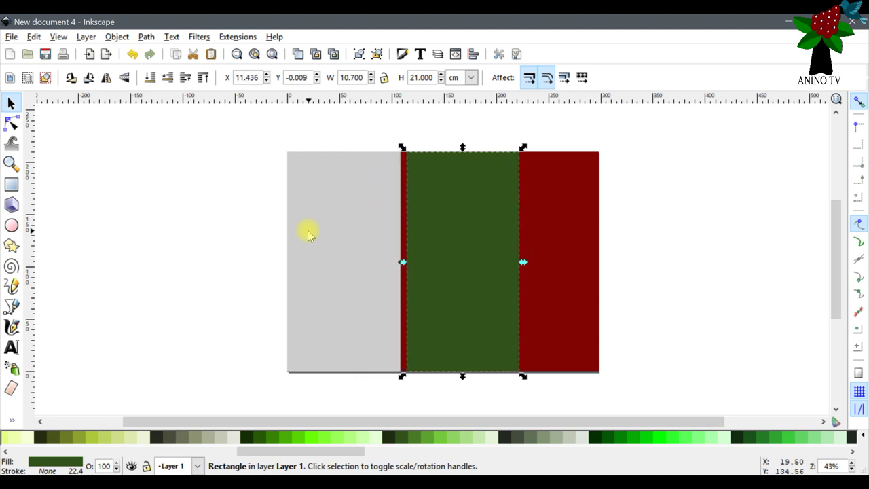
key("Left")
key("Left")
key("Left")
key("Left")
key("Left")
key("Left")
key("Left")
key("Left")
key("Left")
key("Left")
key("Left")
key("Left")
key("Left")
key("Right")
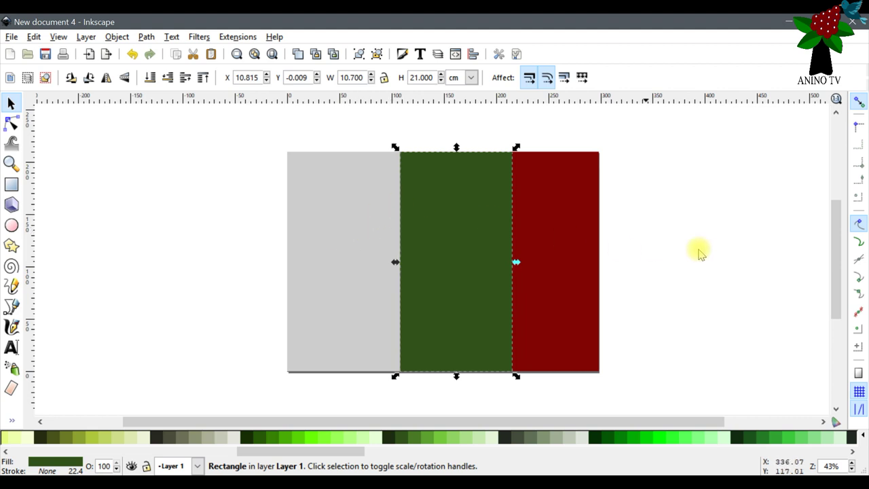
left_click(687, 340)
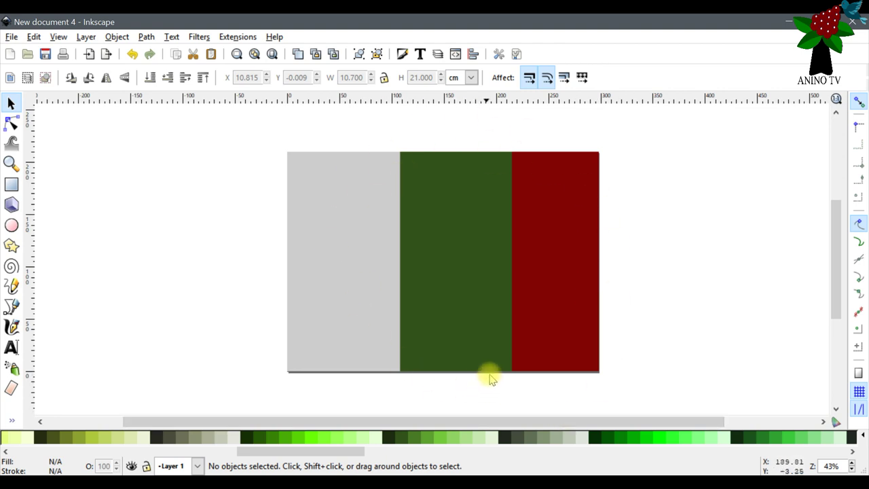
left_click(453, 252)
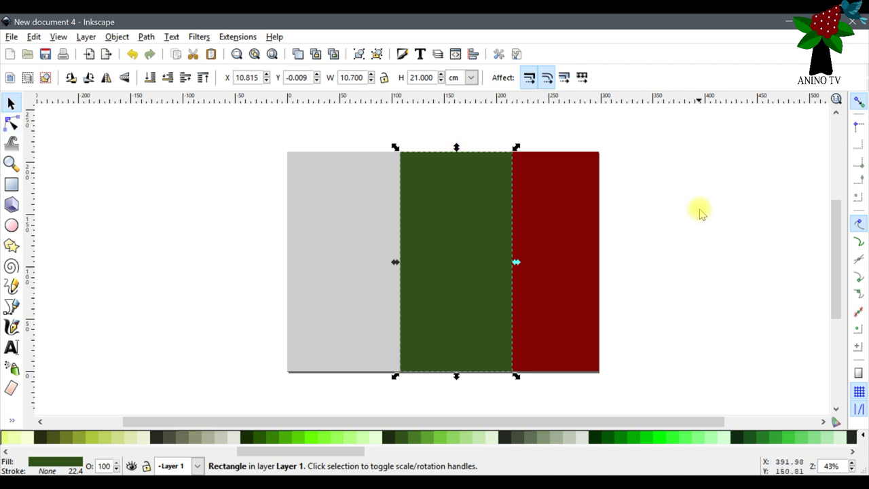
left_click(596, 185, "shift")
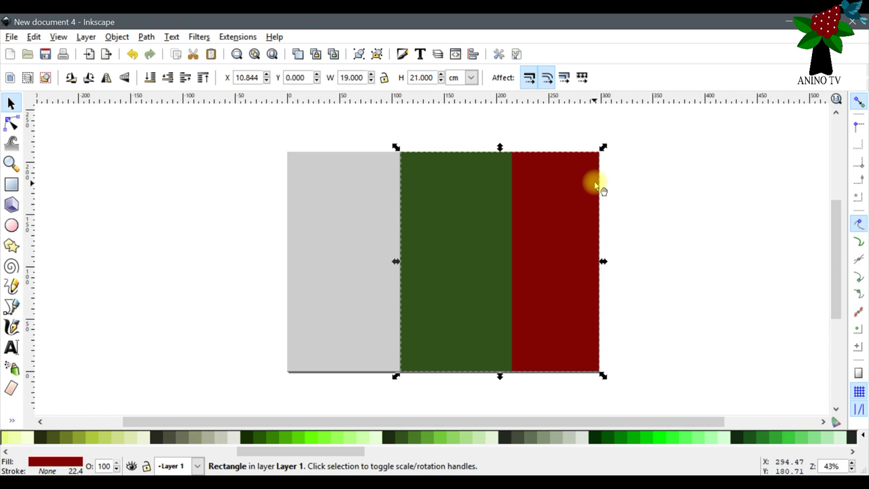
right_click(594, 184)
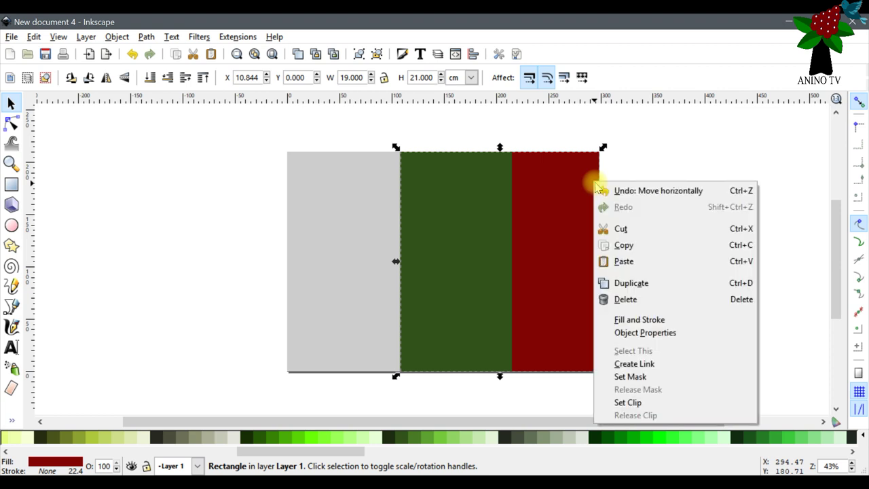
left_click(631, 284)
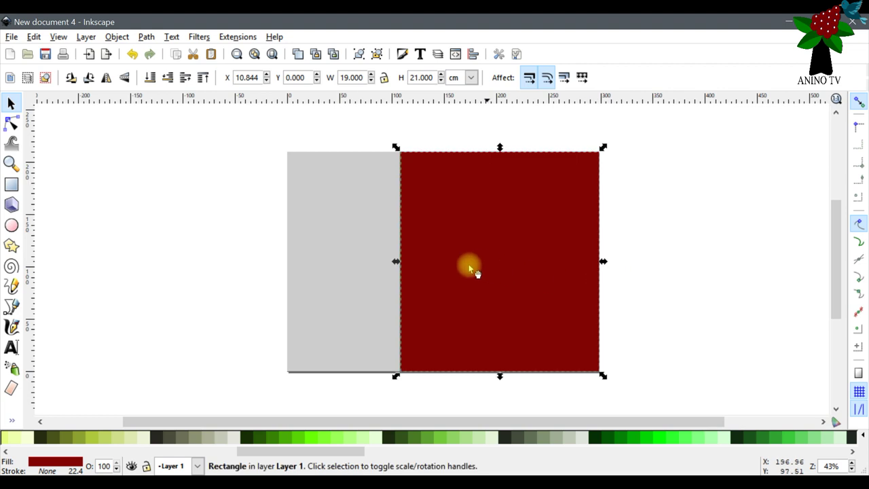
left_click_drag(395, 263, 569, 292)
left_click(34, 36)
left_click(61, 53)
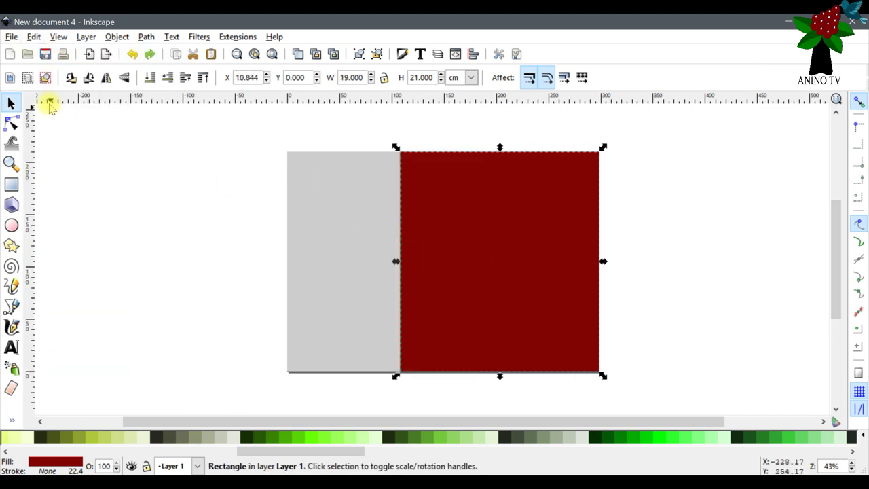
left_click(33, 36)
left_click(43, 54)
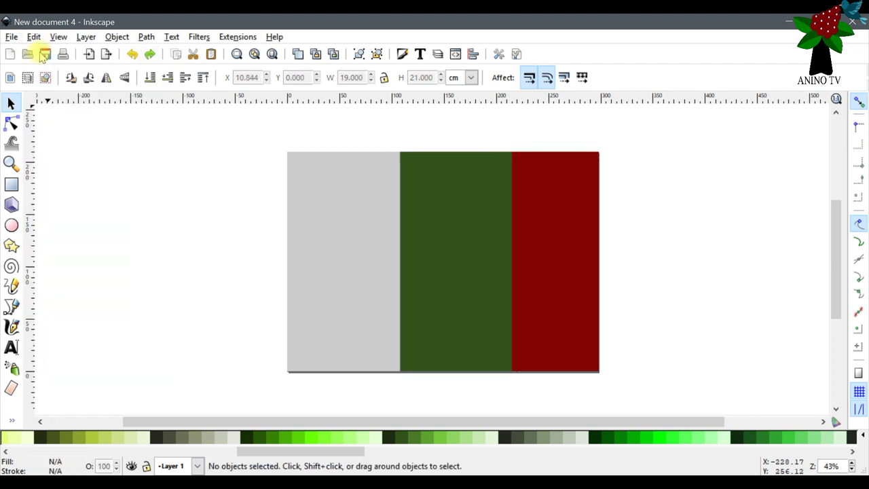
- Duplicate the dark red rectangle and fill the copy with white
left_click(563, 247)
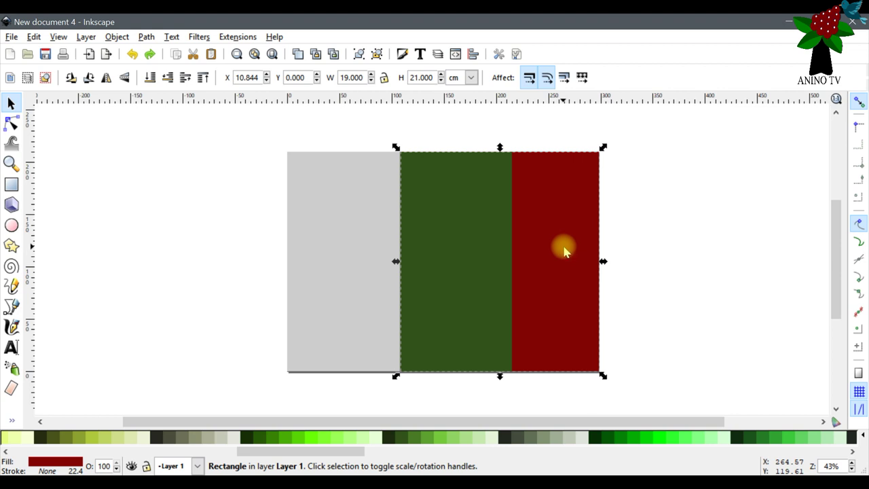
right_click(564, 247)
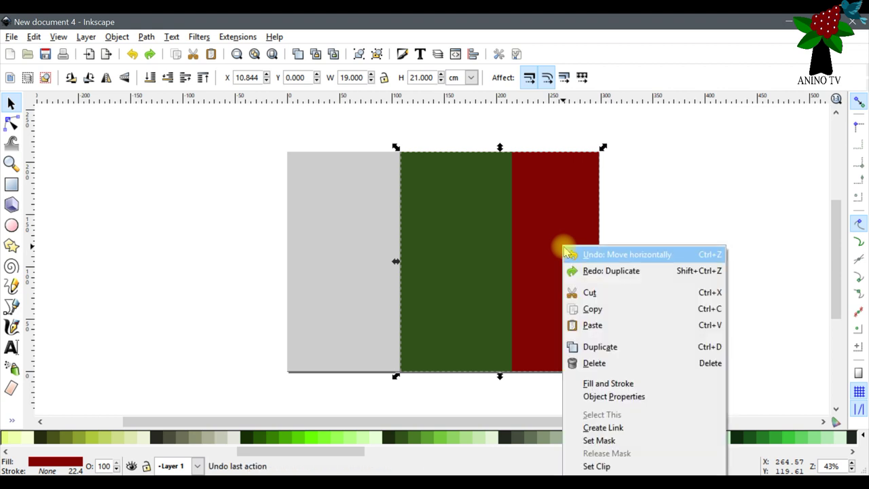
left_click(612, 347)
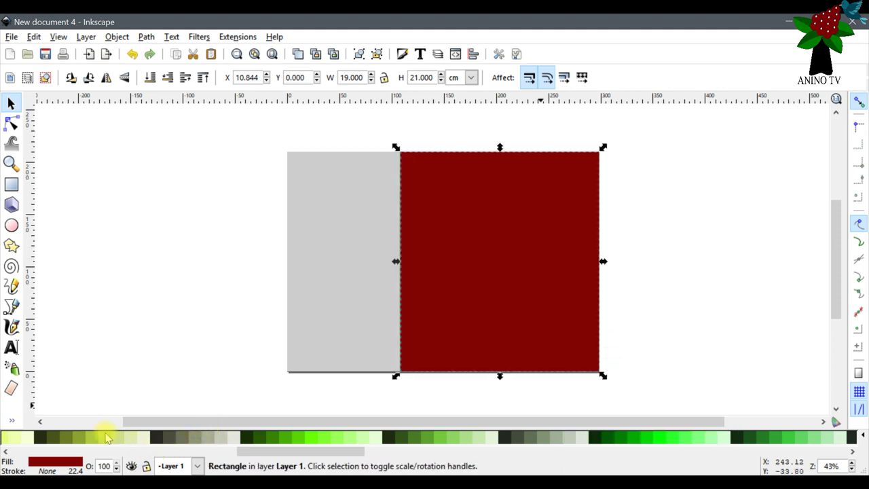
left_click_drag(251, 451, 10, 453)
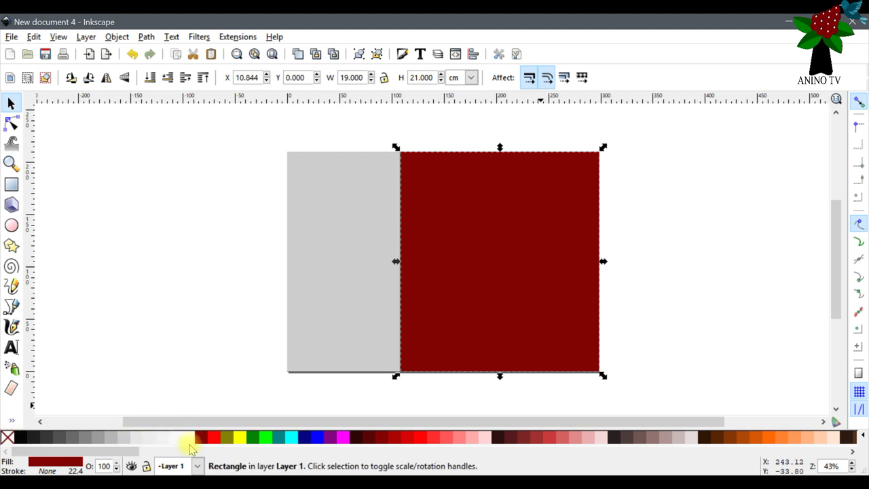
left_click(191, 436)
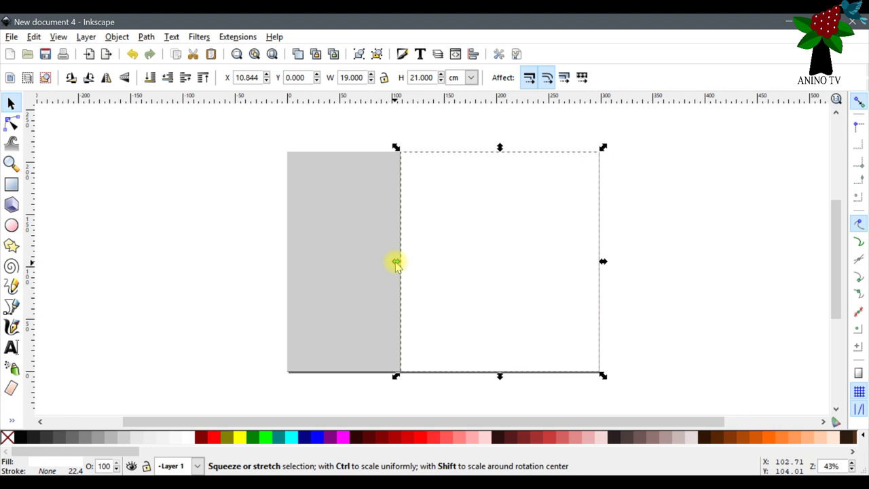
- Narrow the white copy from both sides into a full-height strip about 2.03 cm wide at X 26.835 cm, near the page's right edge
left_click_drag(400, 260, 563, 300)
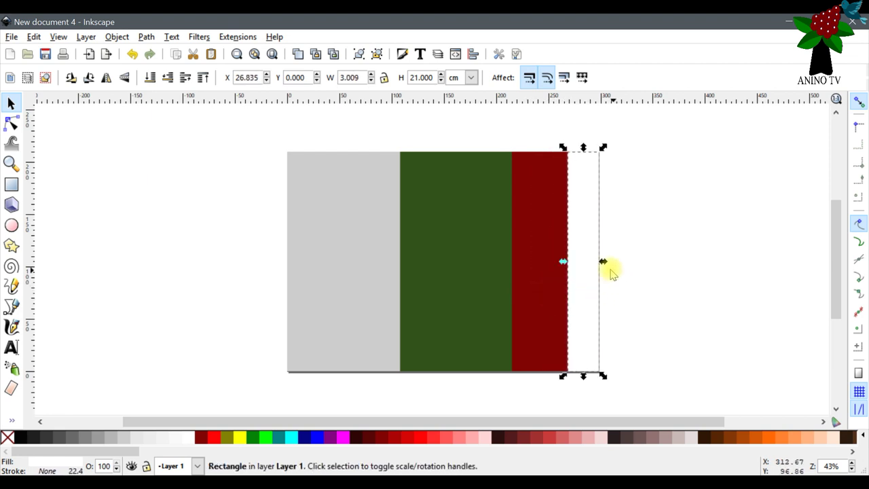
left_click_drag(603, 262, 596, 265)
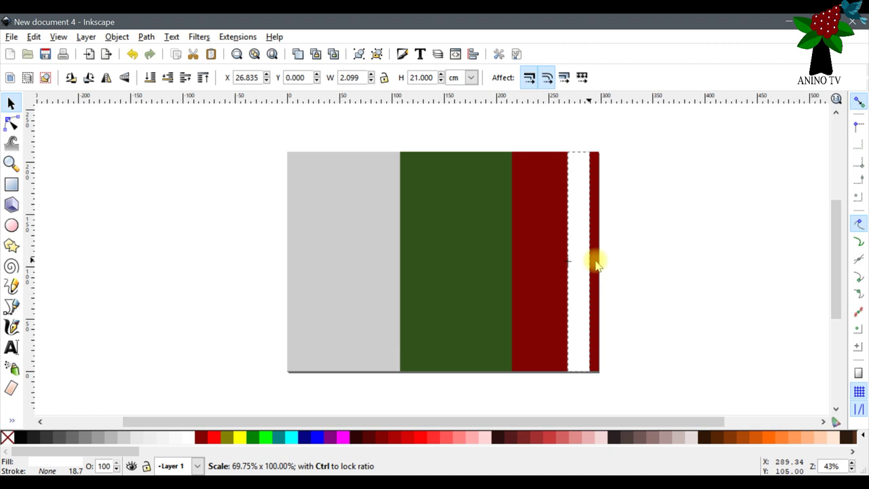
left_click_drag(596, 264, 591, 259)
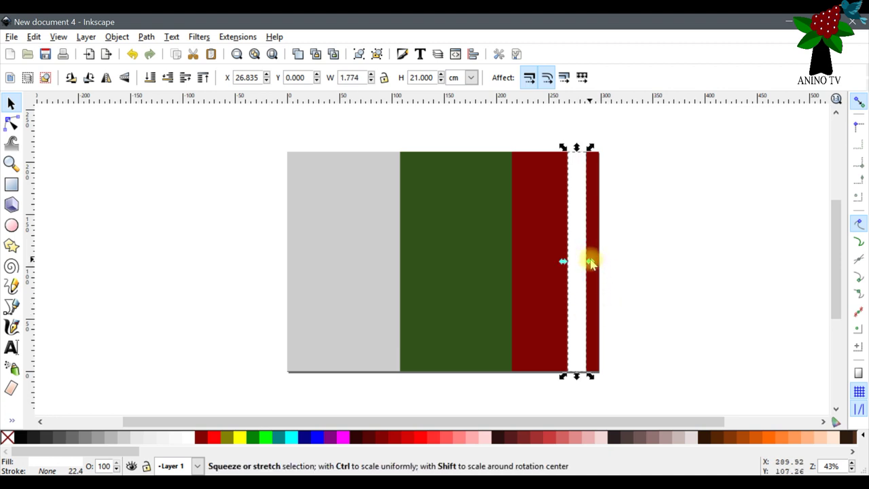
left_click_drag(593, 263, 594, 262)
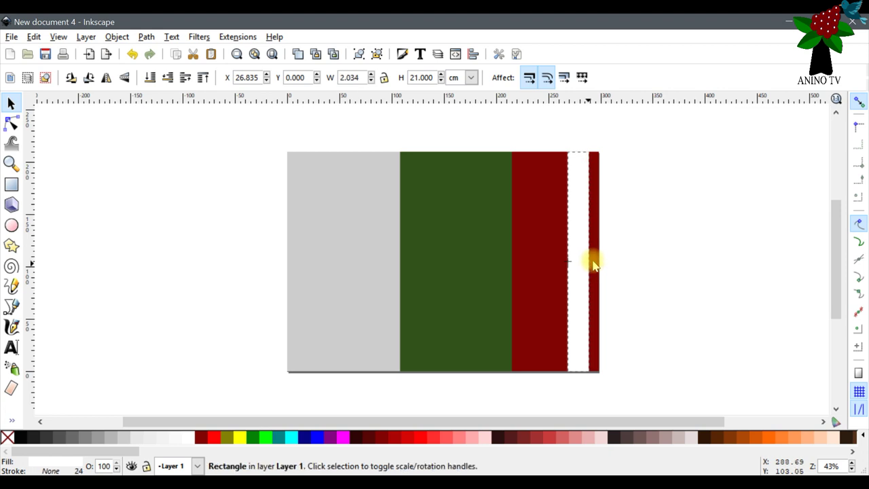
left_click(629, 259)
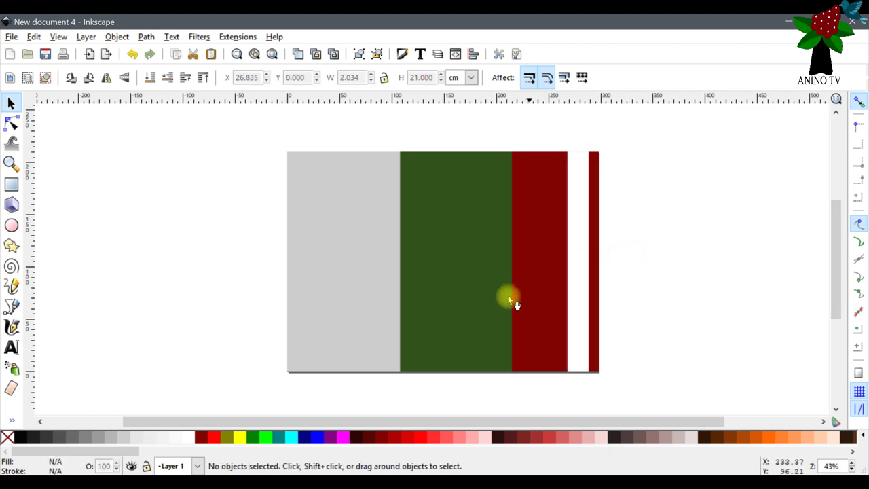
- Duplicate the white strip and fill the copy with dark green
left_click(579, 279)
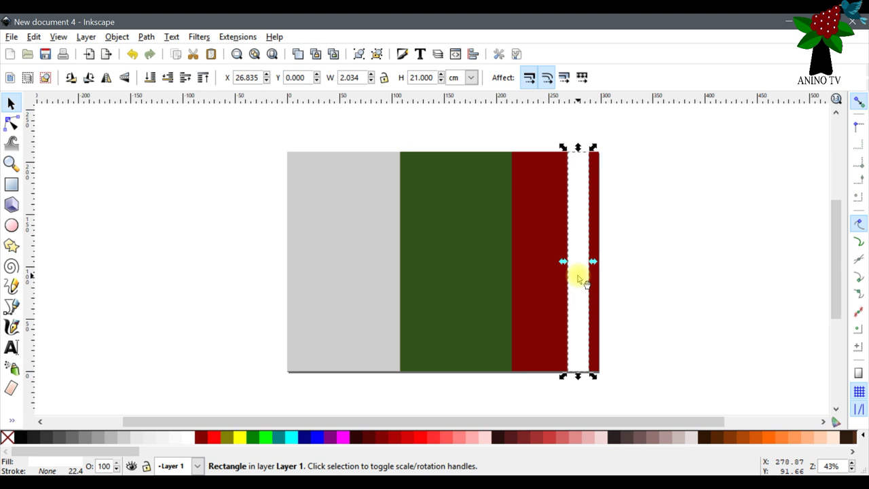
right_click(578, 279)
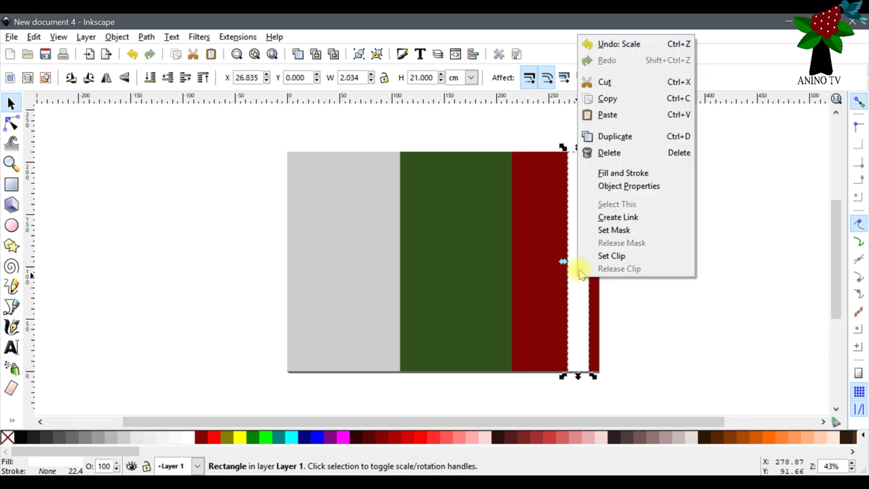
left_click(615, 136)
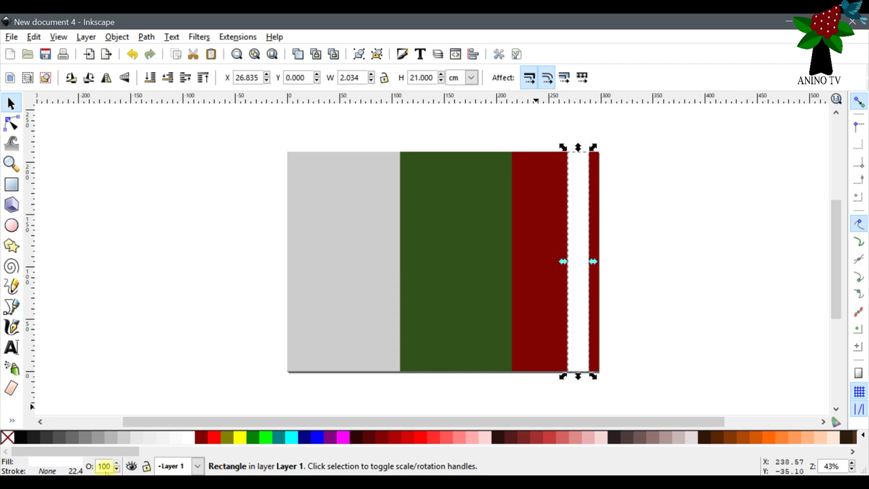
left_click_drag(88, 451, 331, 451)
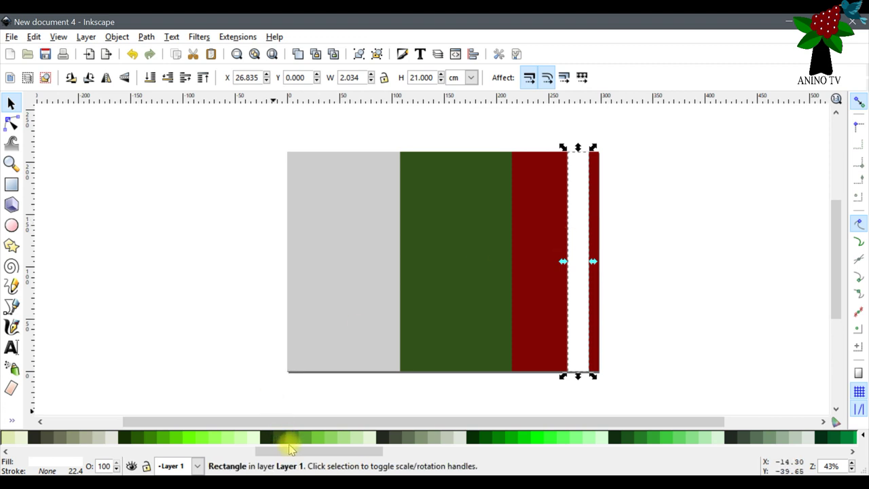
left_click(272, 437)
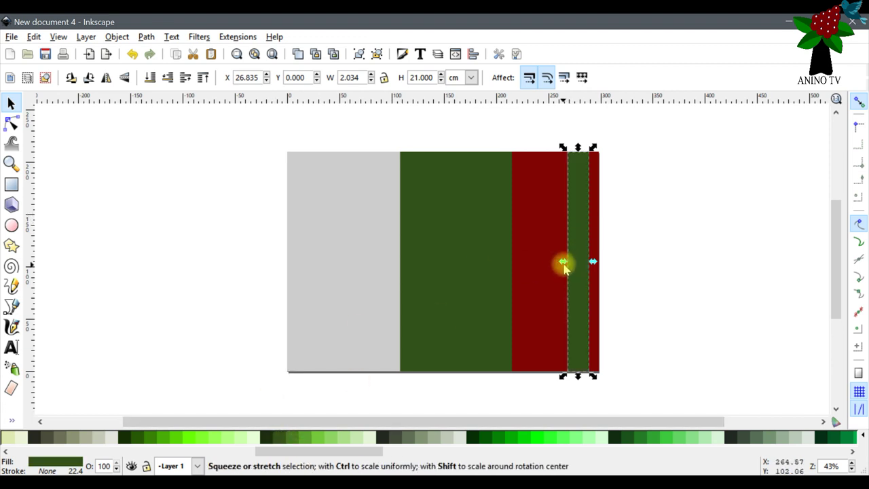
- Narrow the strip copy to about 1.25 cm inside the white strip and fill it with dark blue
left_click_drag(564, 267, 588, 266)
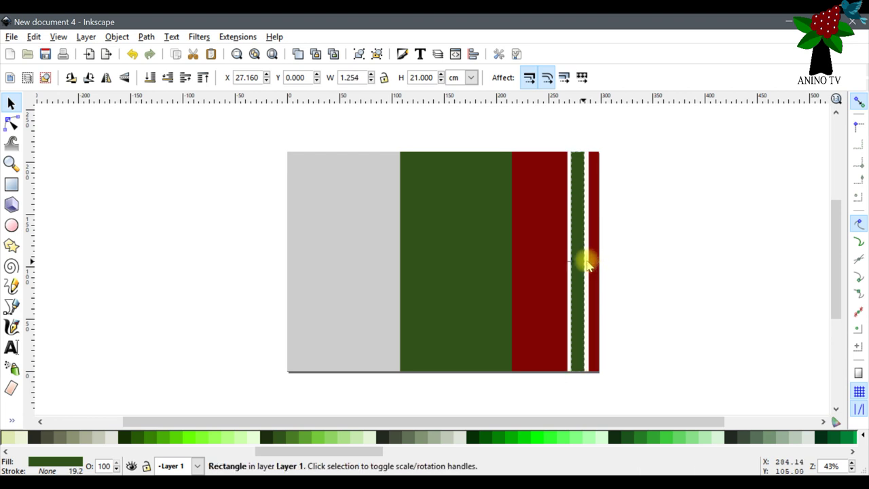
left_click_drag(264, 451, 471, 454)
left_click(507, 437)
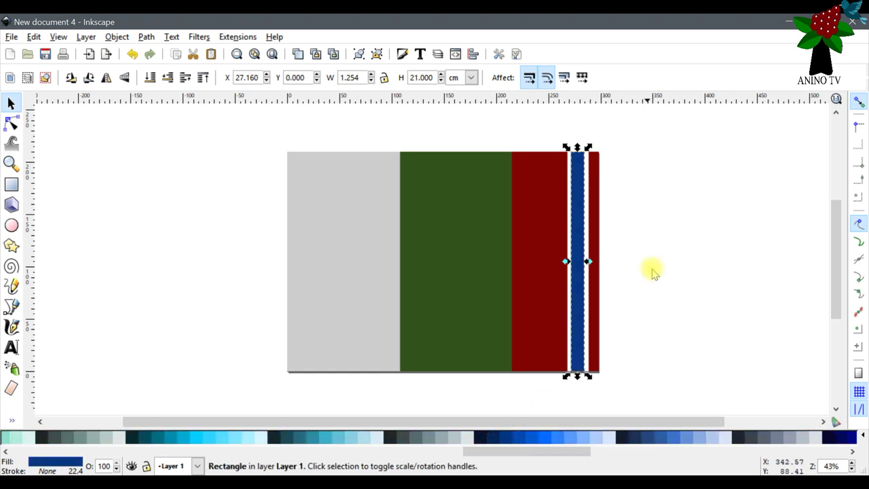
left_click(650, 278)
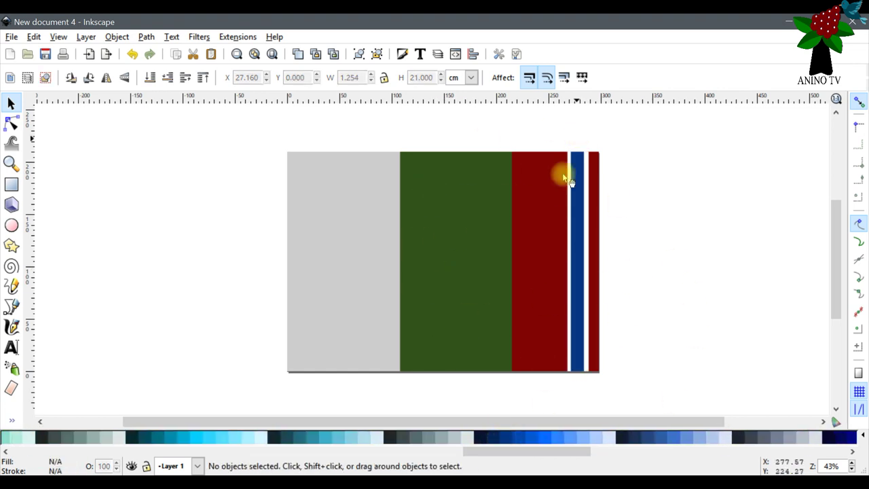
- Nudge the dark blue strip right to X 27.217 cm, centring it on the white strip
left_click(581, 234)
left_click_drag(580, 232, 581, 234)
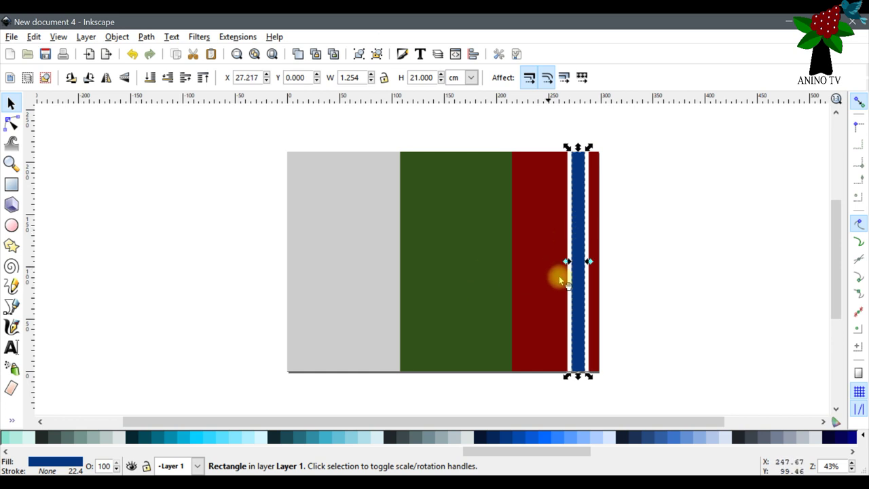
left_click(626, 256)
- Duplicate the dark blue strip, with the copy filled light blue and narrowed to about 0.41 cm at X 27.607 cm
right_click(575, 240)
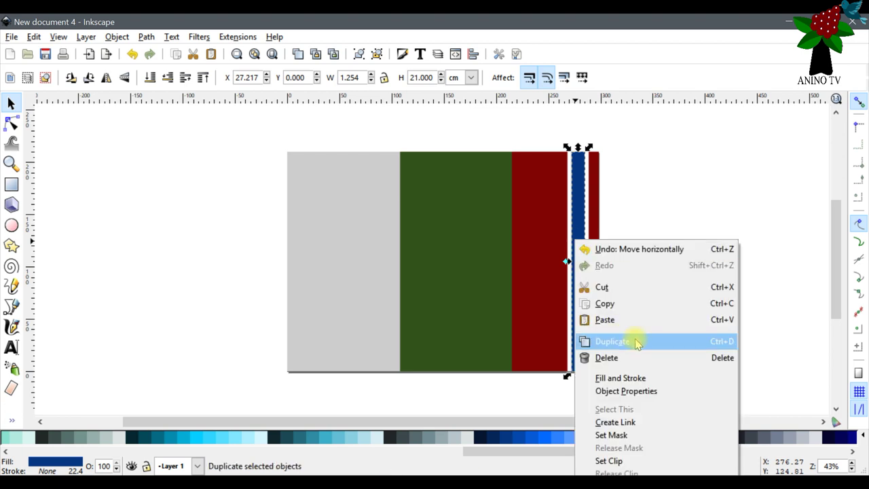
left_click(637, 343)
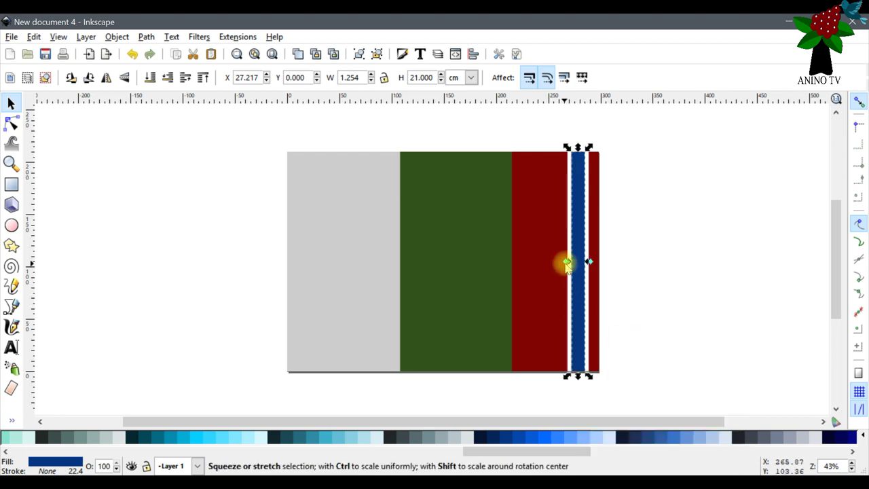
left_click(370, 440)
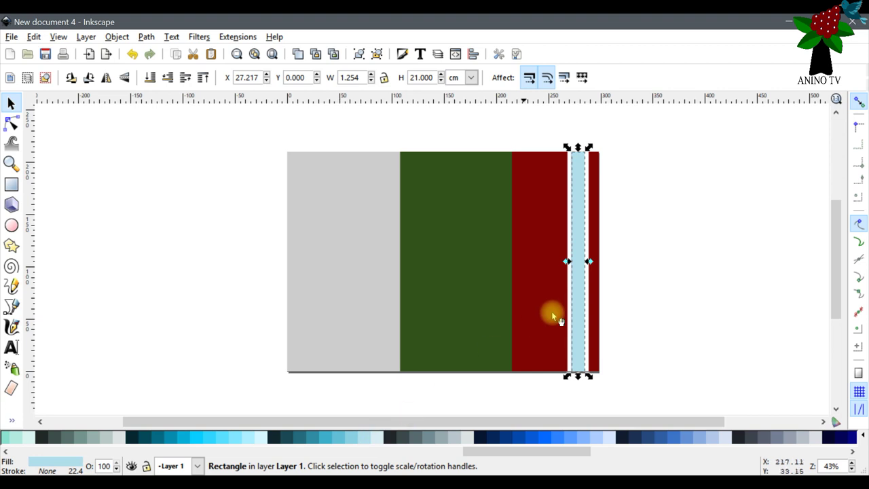
left_click_drag(567, 262, 586, 266)
left_click(646, 267)
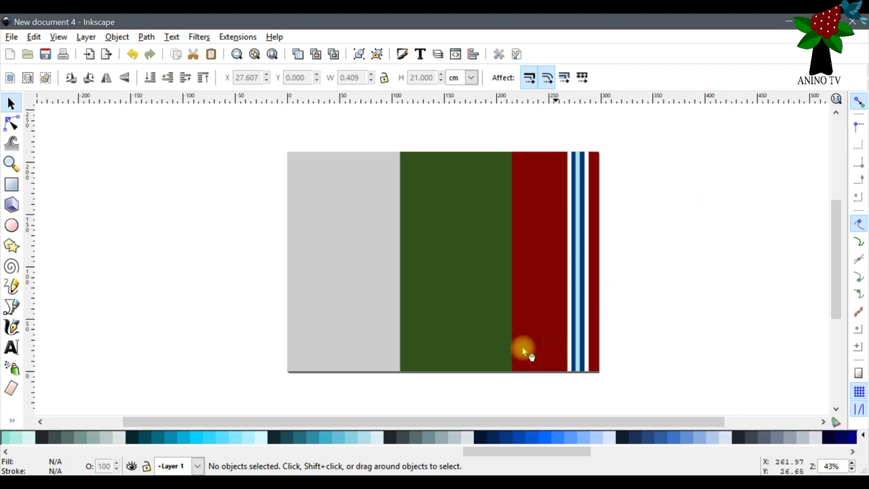
left_click(473, 226)
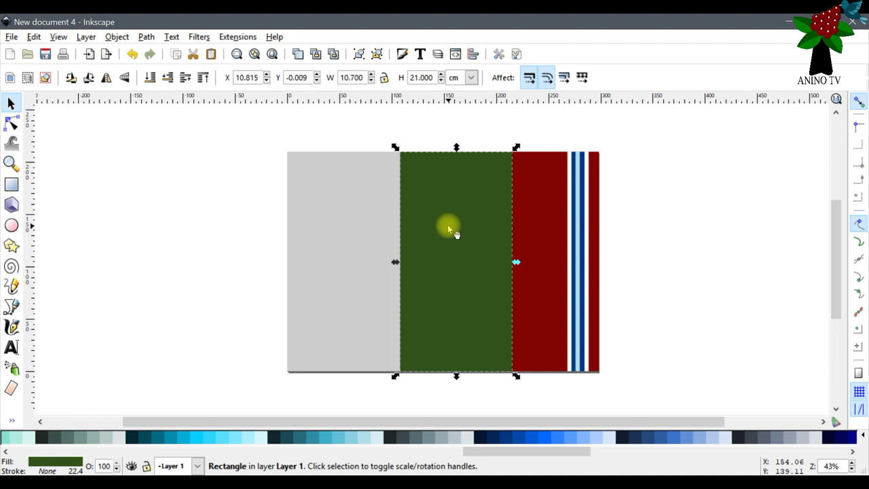
left_click(694, 211)
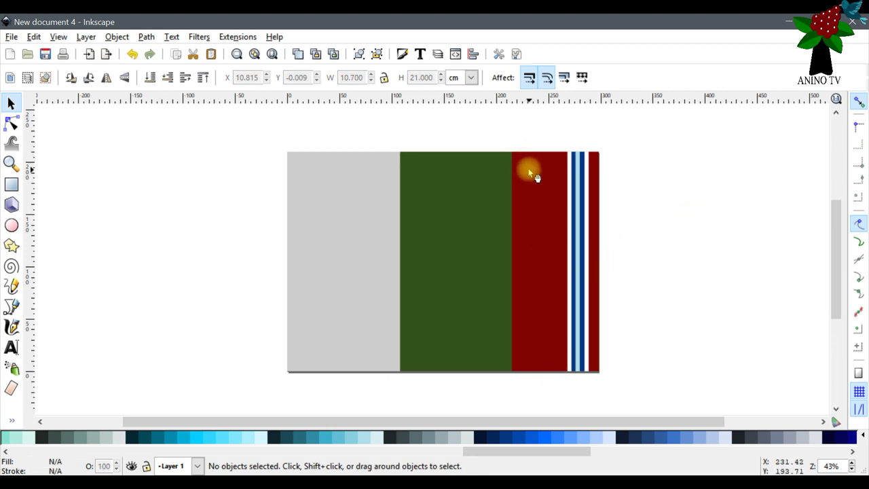
- Select the white, dark blue and light blue strips together and group them
left_click_drag(548, 128, 622, 390)
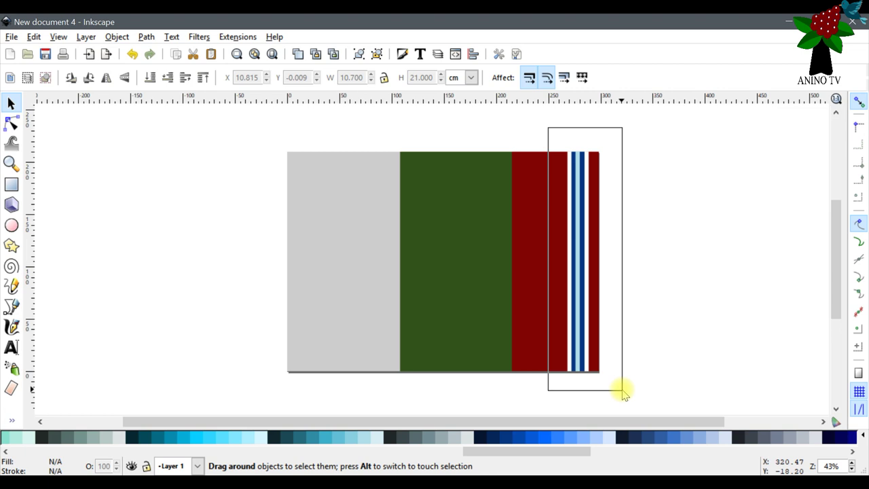
left_click_drag(622, 390, 623, 391)
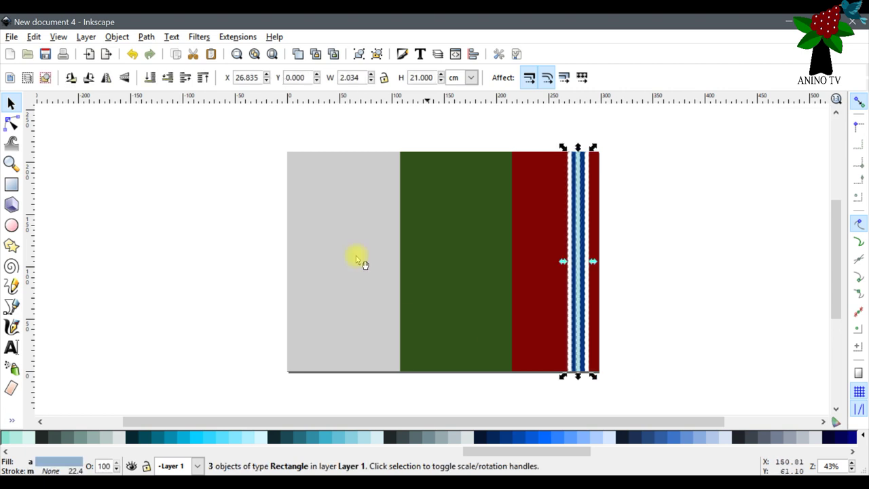
left_click(117, 36)
left_click(140, 91)
left_click(620, 254)
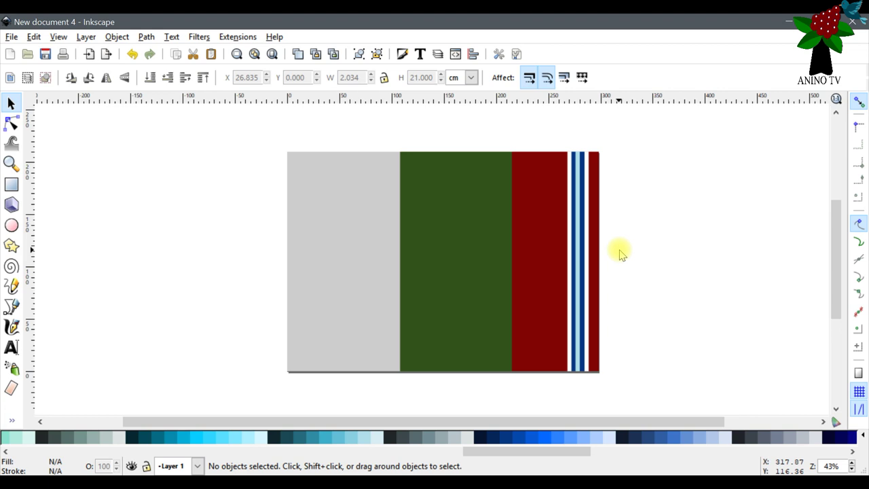
left_click(537, 259)
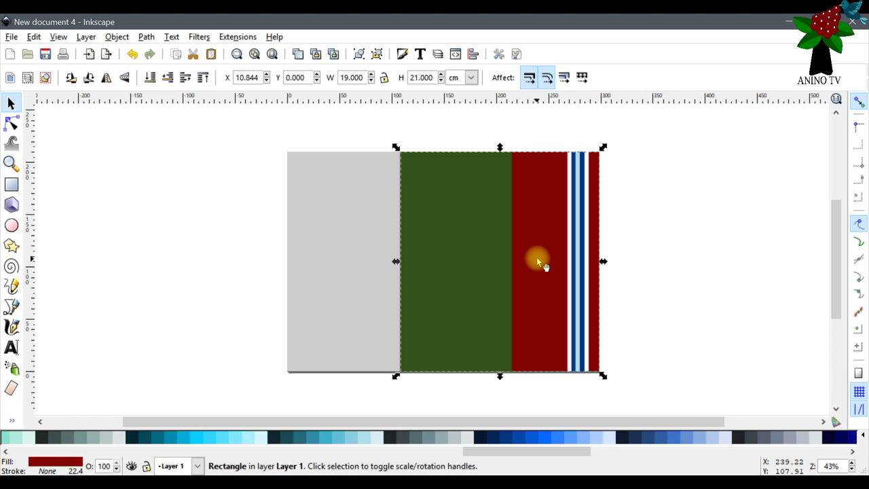
left_click(687, 231)
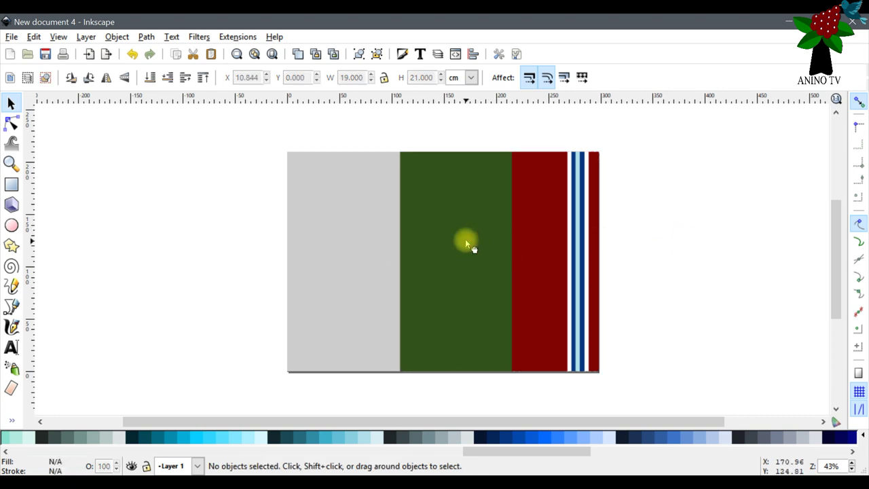
left_click(467, 244)
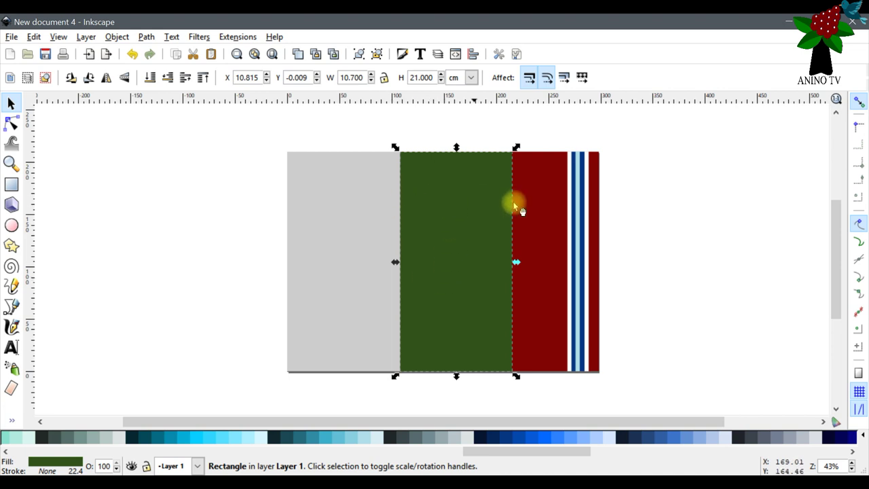
left_click(640, 188)
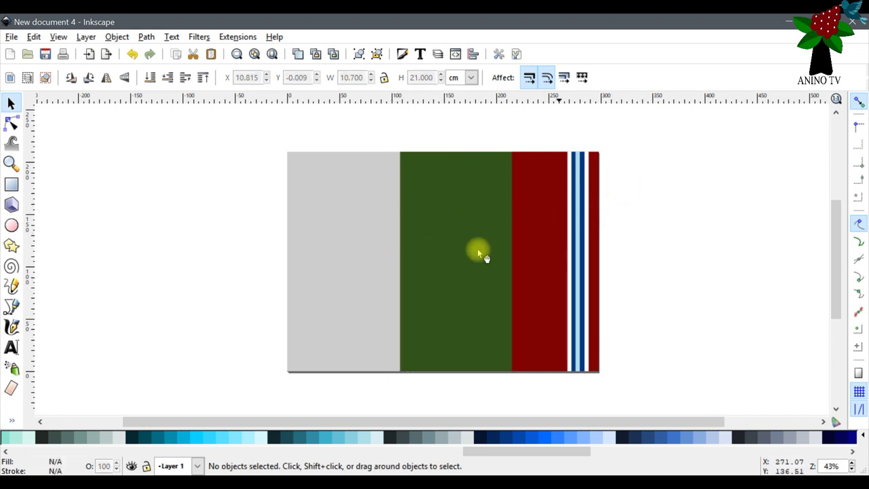
- Duplicate the dark green middle panel and fill the copy with light blue
right_click(439, 251)
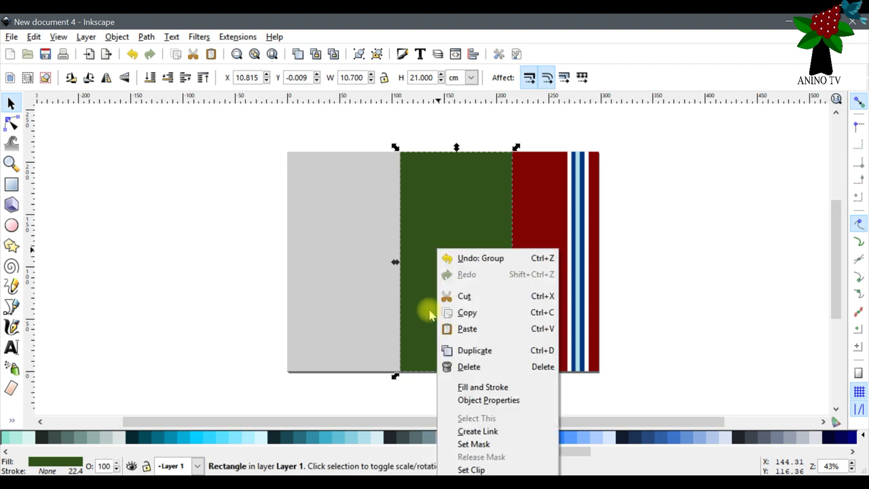
left_click(485, 351)
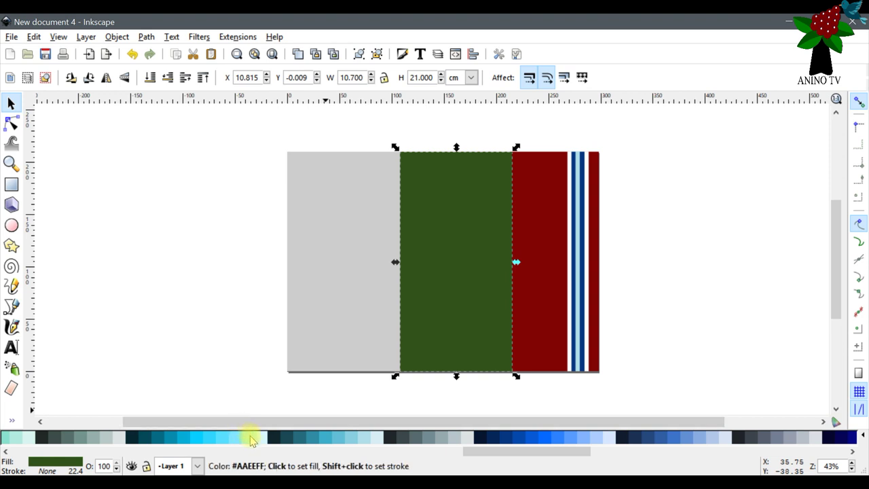
left_click(361, 438)
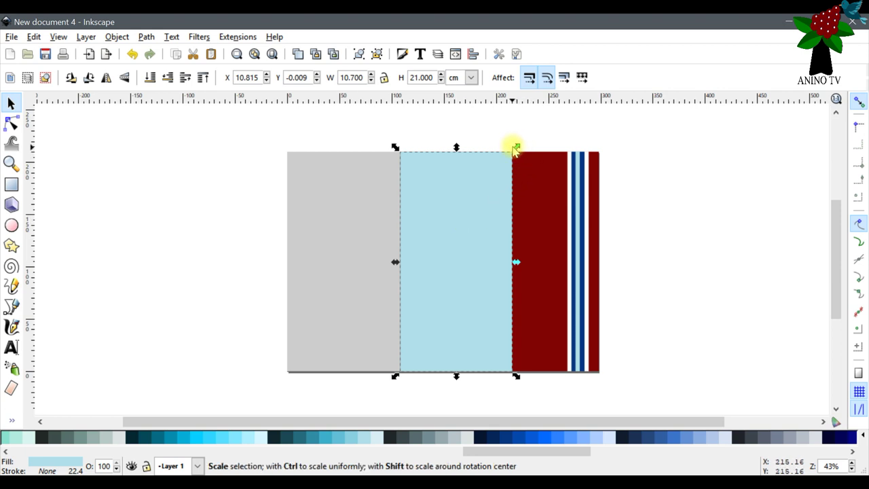
- Shrink the light blue copy around its centre to about 9.92 by 20.35 cm, leaving a thin green border around it
key("shift")
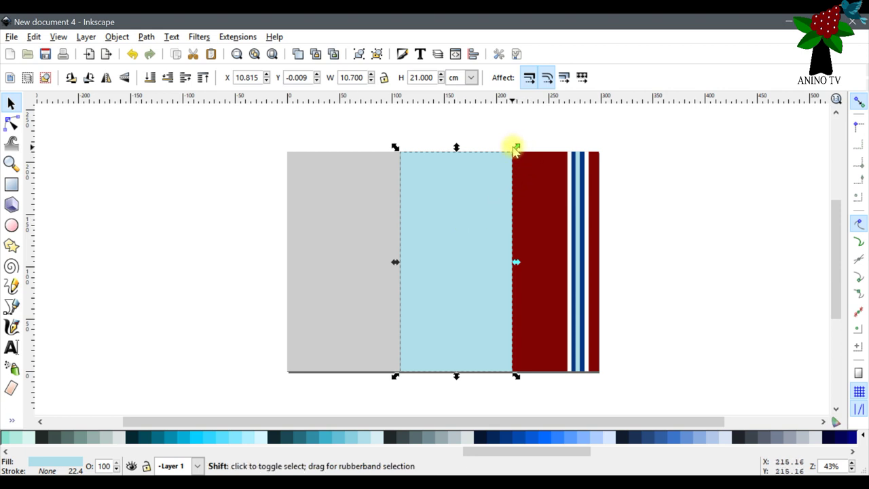
left_click_drag(516, 149, 514, 154)
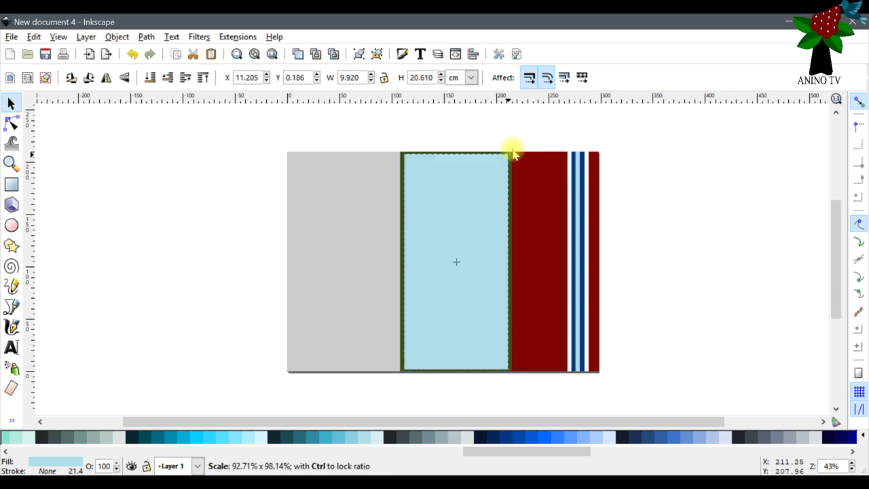
left_click_drag(514, 155, 514, 155)
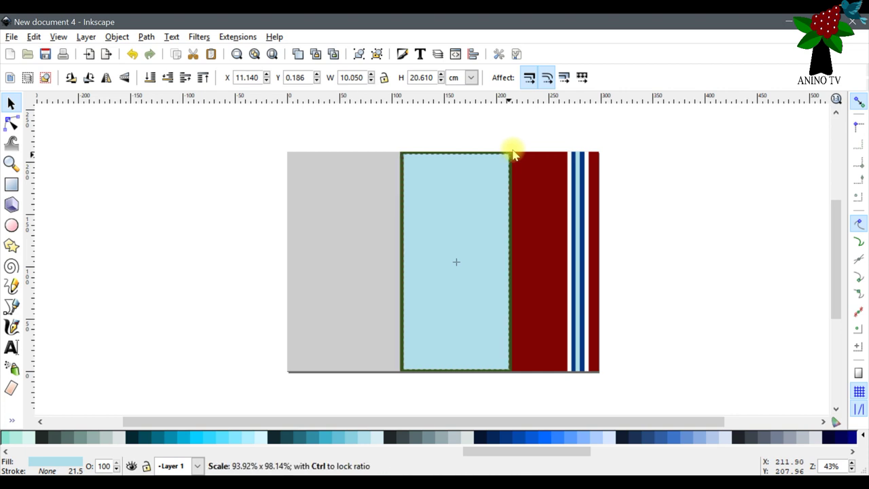
left_click_drag(513, 155, 513, 155)
left_click_drag(512, 155, 513, 155)
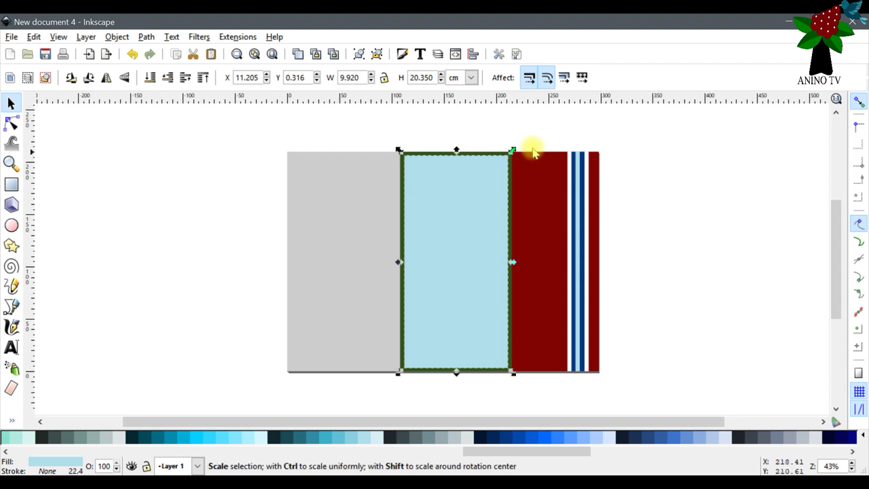
left_click(643, 203)
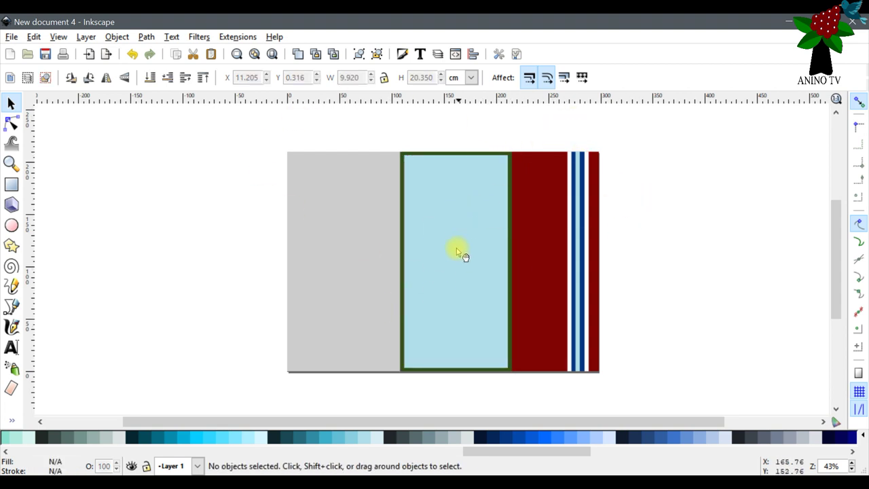
- Change the fill of the light blue rectangle inside the green panel to white
left_click(471, 275)
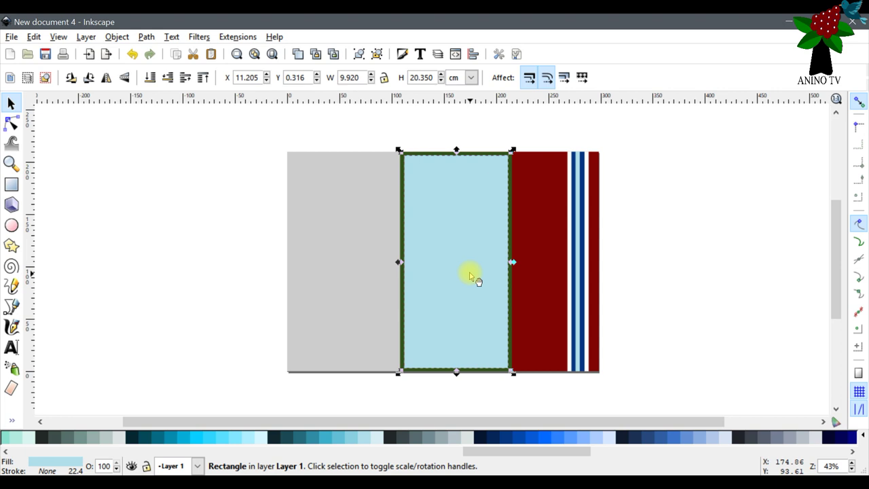
left_click_drag(509, 451, 27, 451)
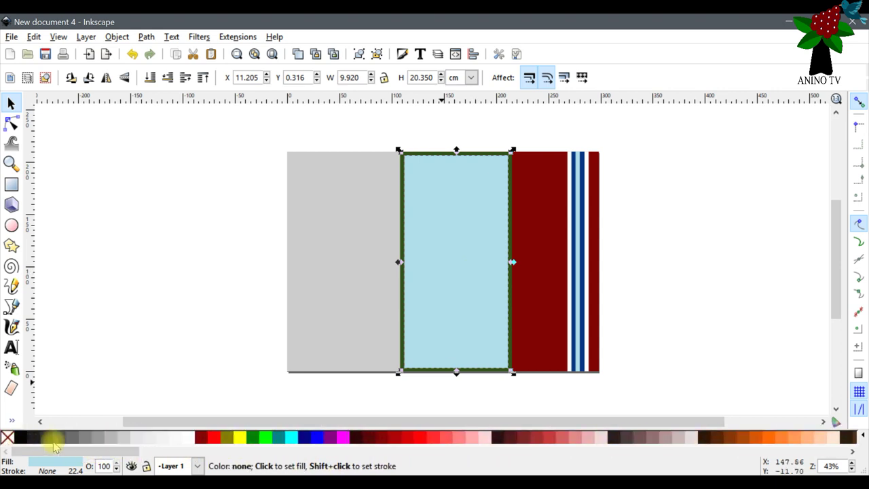
left_click(191, 440)
left_click(655, 290)
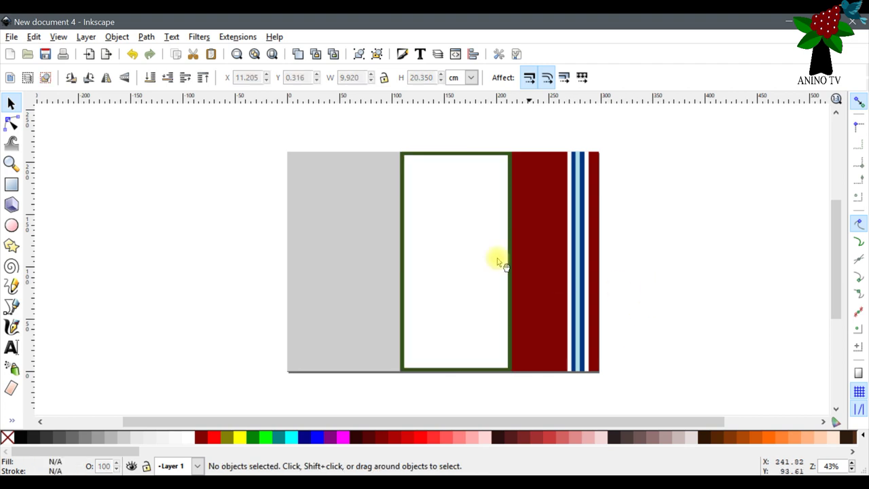
- Duplicate the white rectangle and fill the copy with the dark blue sampled from the stripe using the Dropper
left_click(486, 234)
right_click(480, 229)
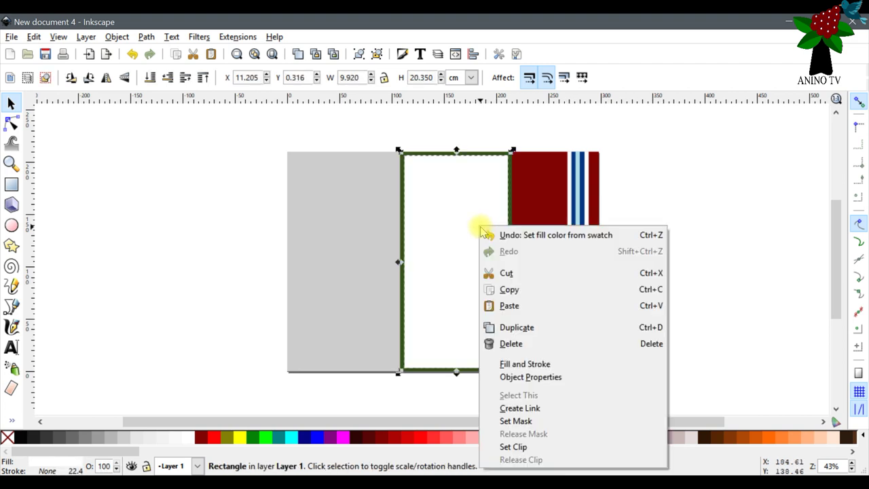
left_click(545, 328)
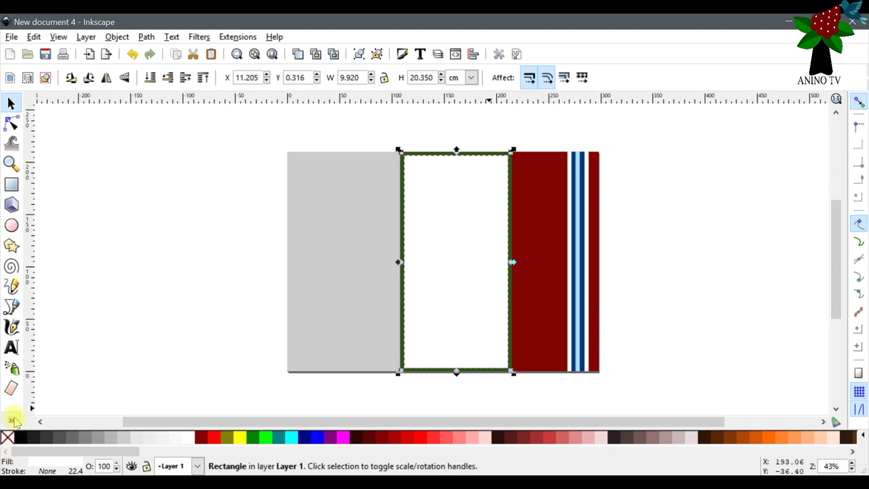
left_click(11, 418)
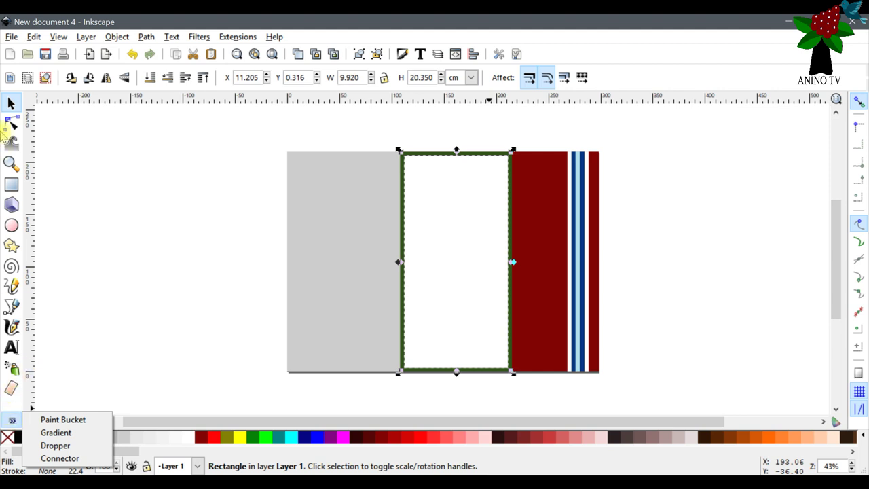
left_click(56, 445)
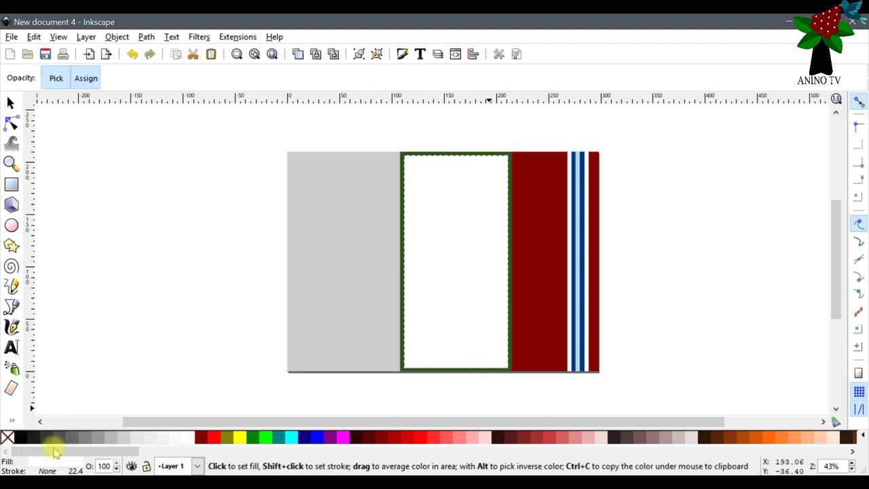
left_click(581, 164)
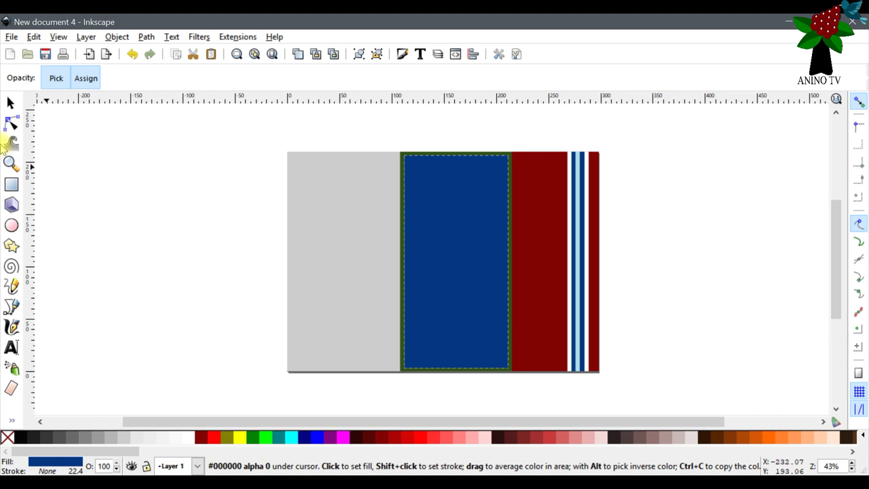
left_click(10, 103)
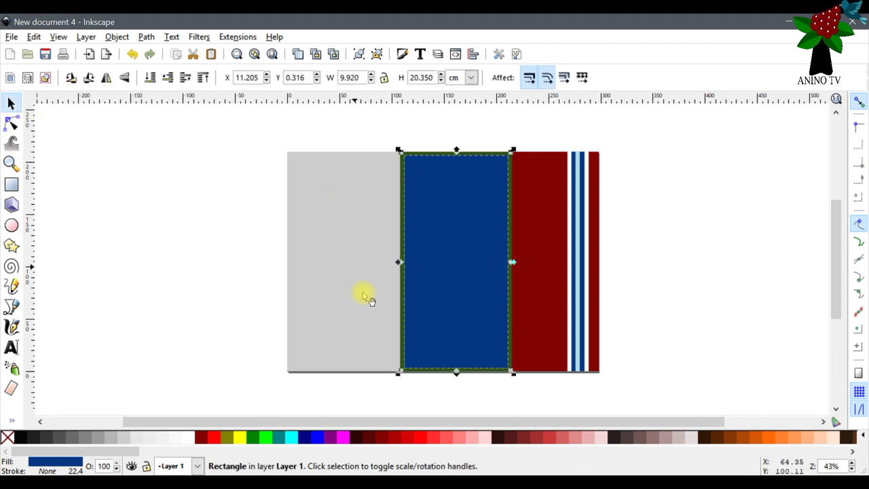
- Shrink the dark blue copy around its centre to about 9.4 by 19.96 cm, leaving a thin white border around it
key("shift")
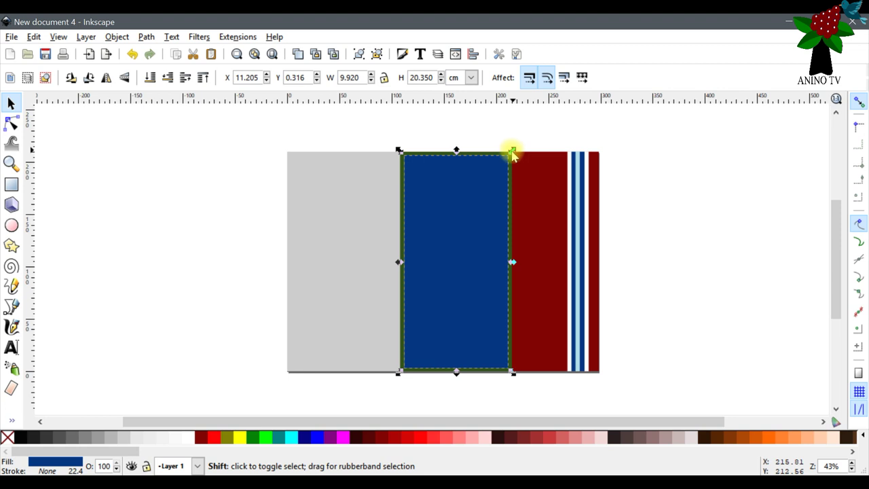
mouse_move(513, 153)
left_mouse_down()
mouse_move(468, 152)
mouse_move(510, 156)
left_mouse_up()
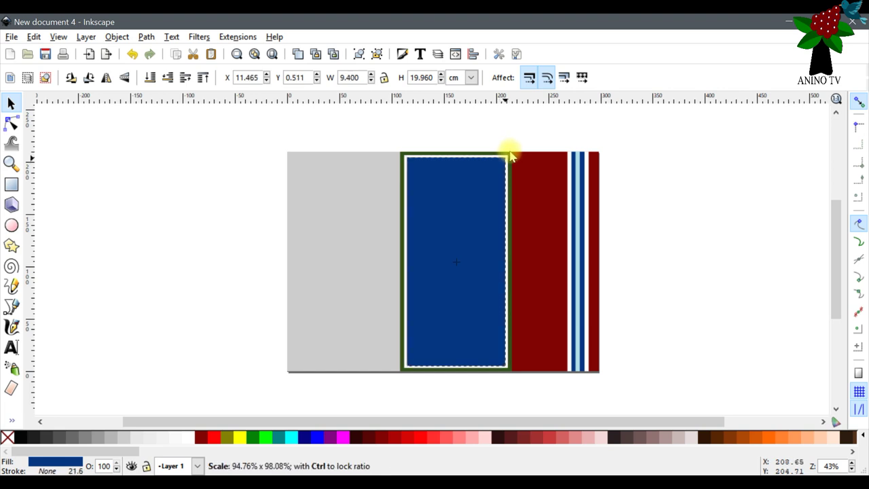
left_click_drag(511, 156, 511, 156)
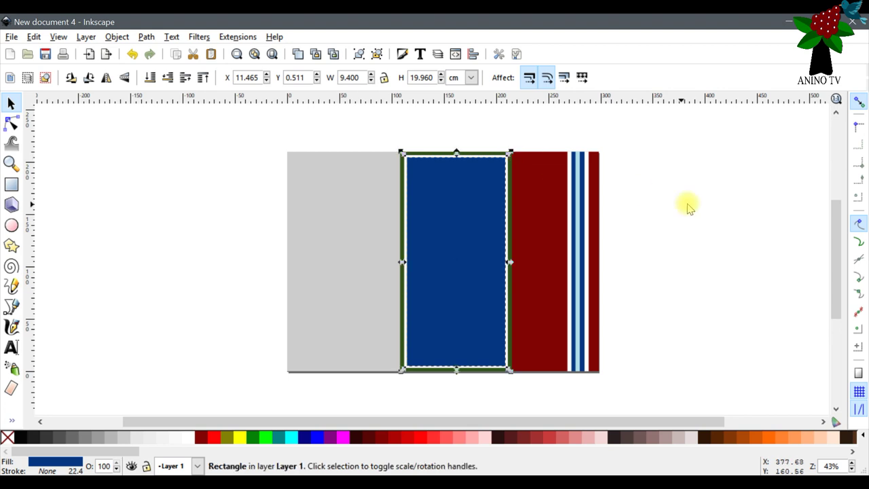
left_click(690, 207)
left_click(482, 259)
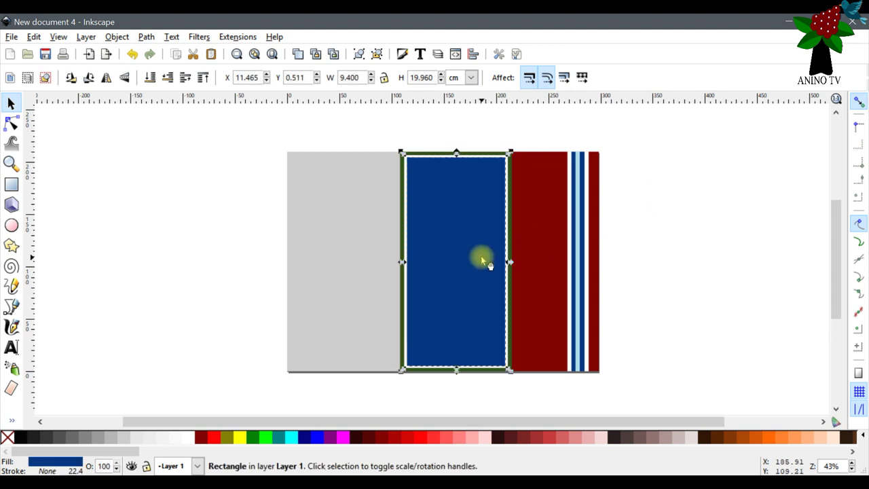
left_click(712, 309)
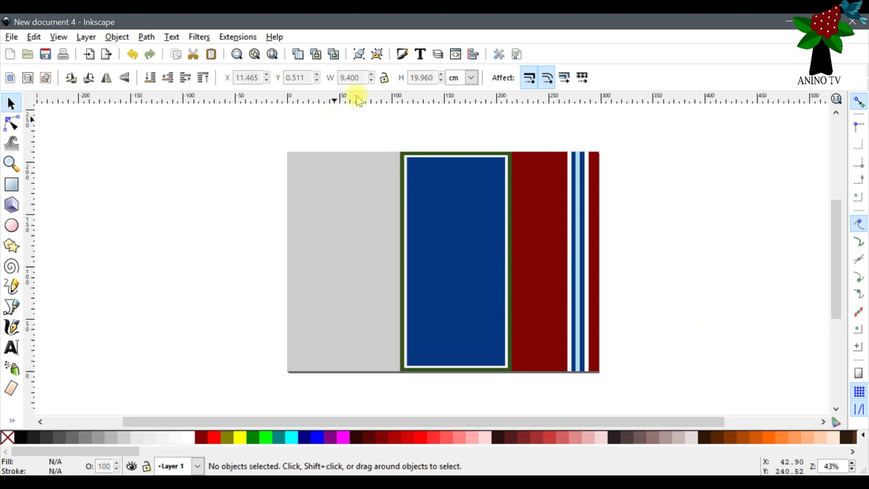
left_click(448, 186)
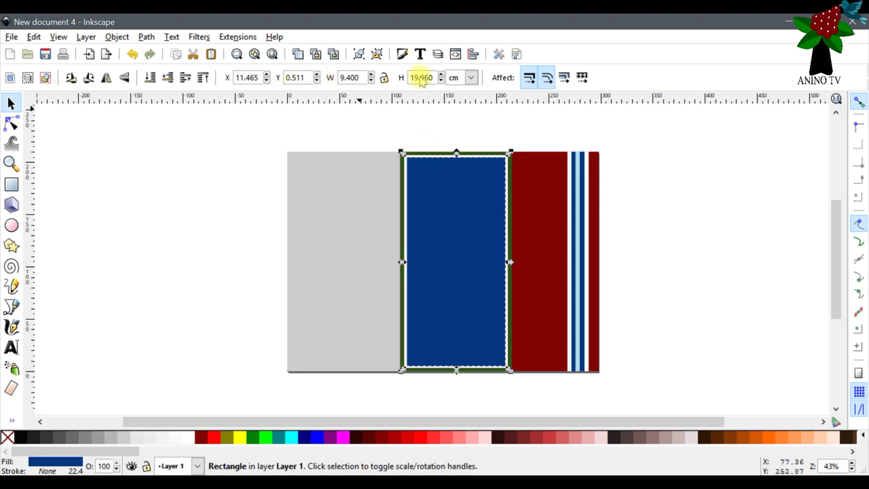
left_click(729, 266)
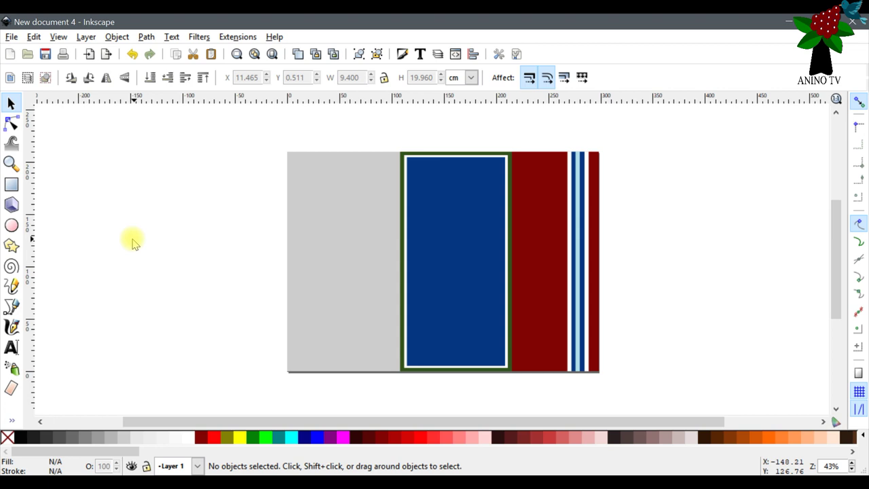
- Save the document as an Inkscape SVG named "photographic topper card" in the folder of pictures for photographic digital cards
left_click(11, 36)
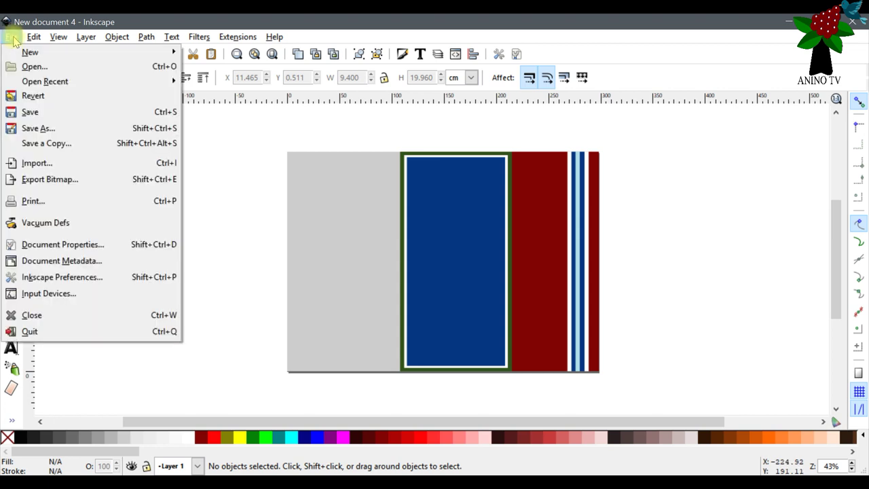
left_click(47, 117)
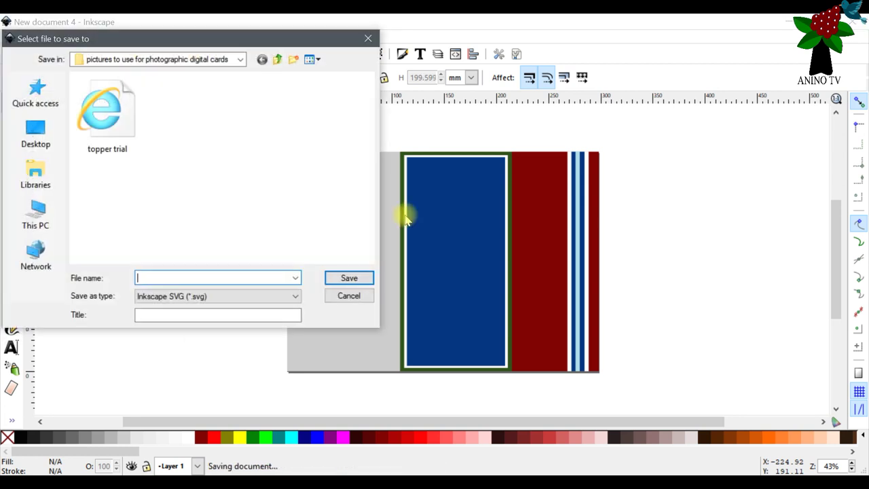
left_click_drag(265, 46, 374, 49)
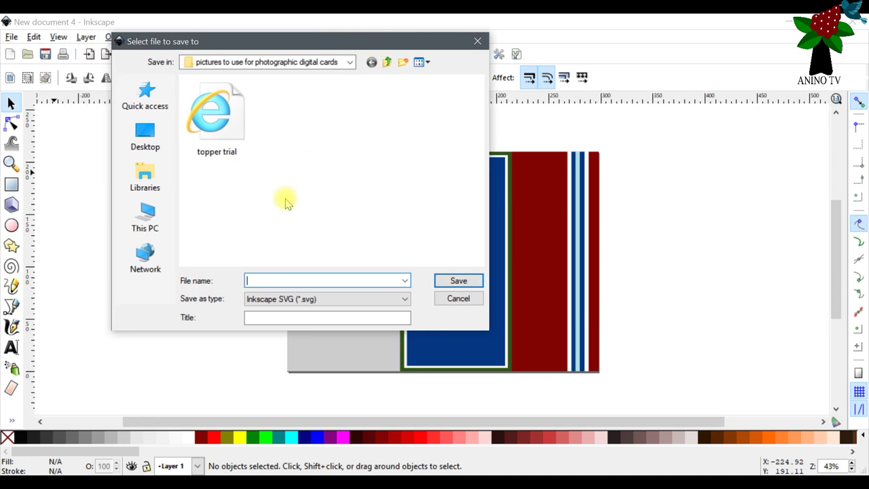
left_click(330, 278)
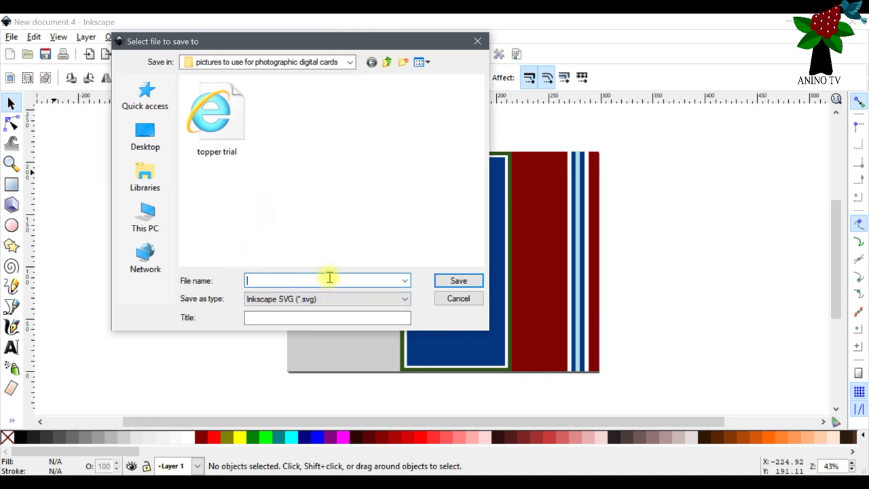
type("topper")
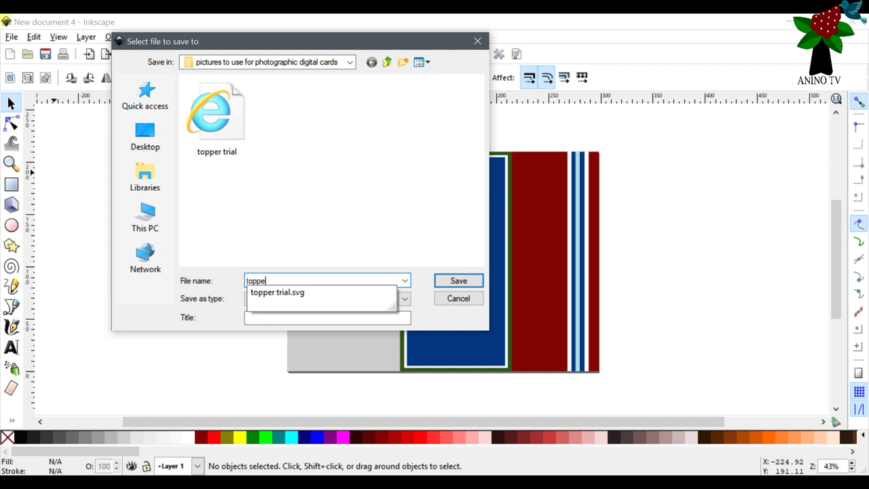
key("BackSpace")
key("BackSpace")
key("BackSpace")
key("BackSpace")
key("BackSpace")
type("photo")
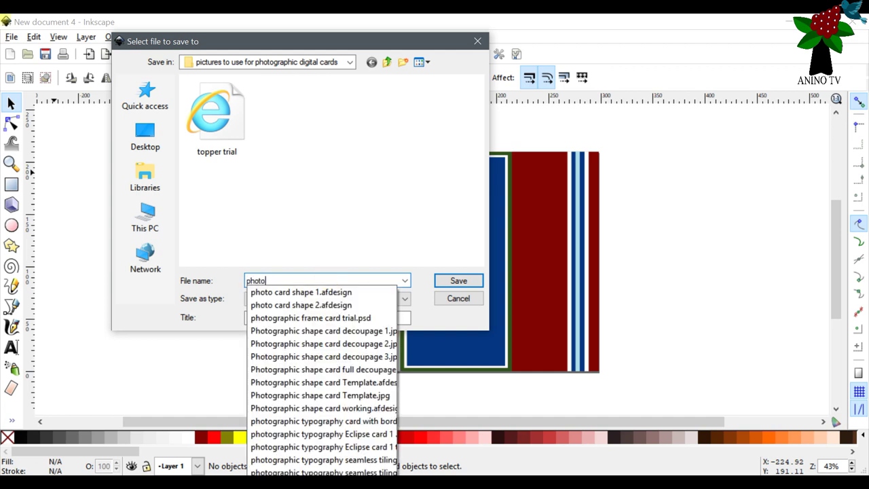
type("graphic ")
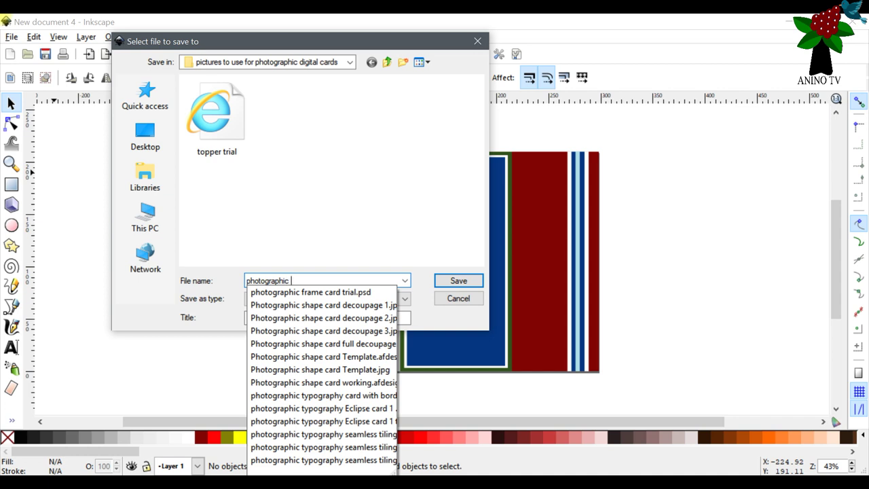
type("topper")
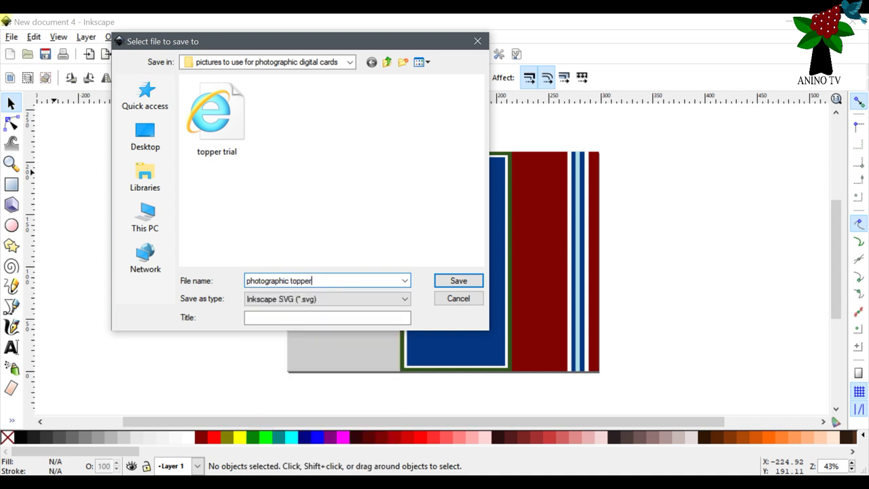
type(" card")
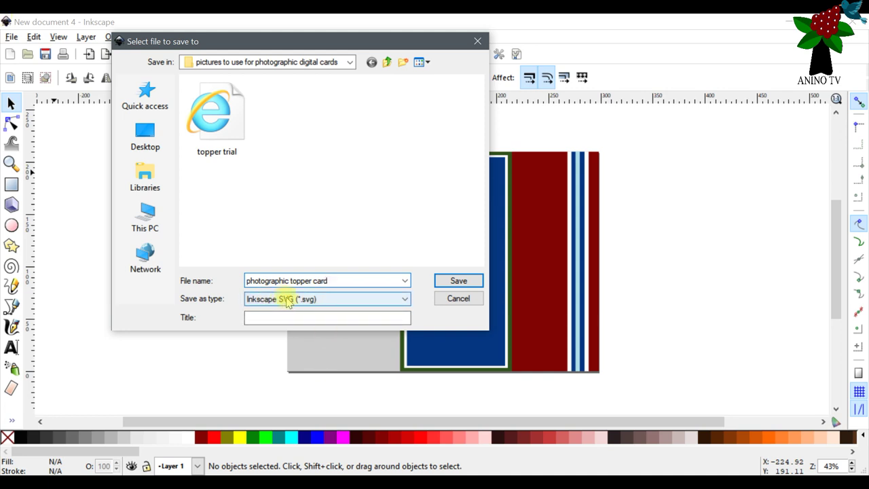
left_click(405, 300)
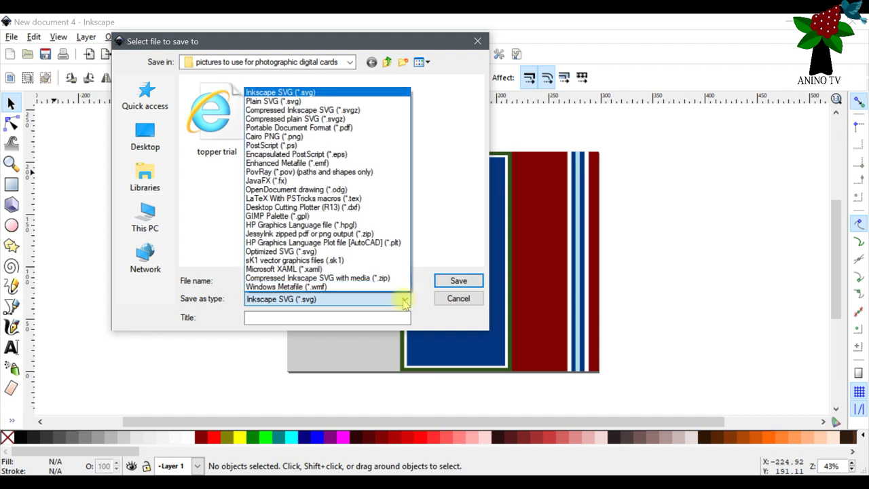
left_click(405, 302)
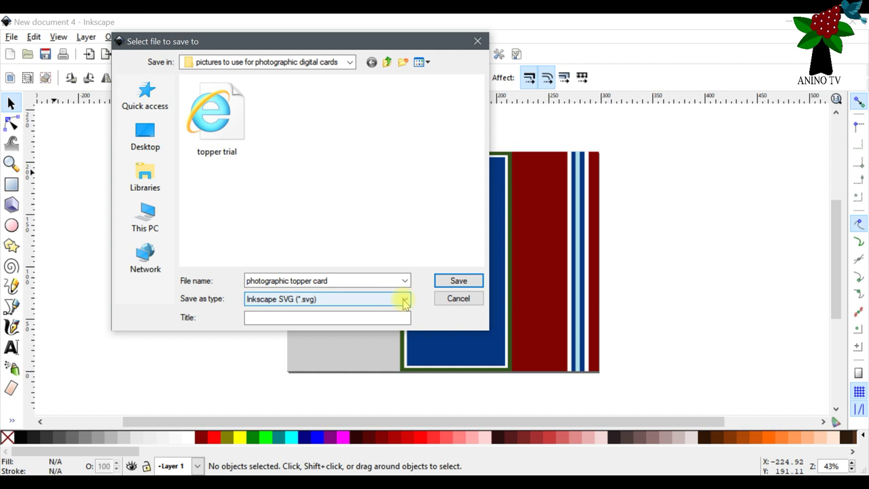
left_click(453, 281)
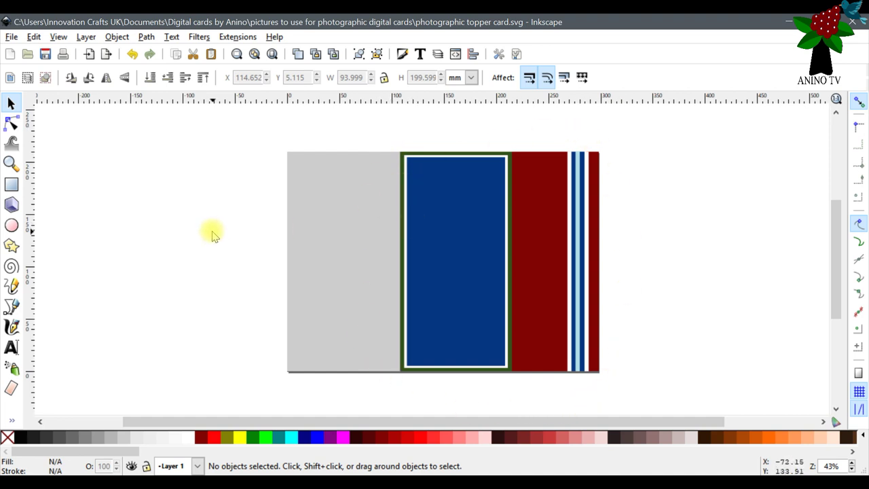
- Import the pink flower photo DSC02501 from the pictures folder as an embedded image
scroll(261, 229, "down", 1)
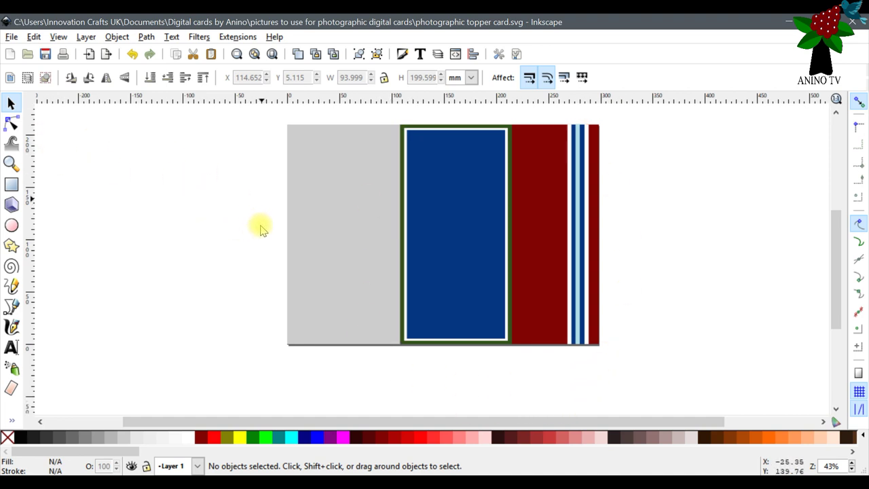
left_click_drag(398, 421, 413, 423)
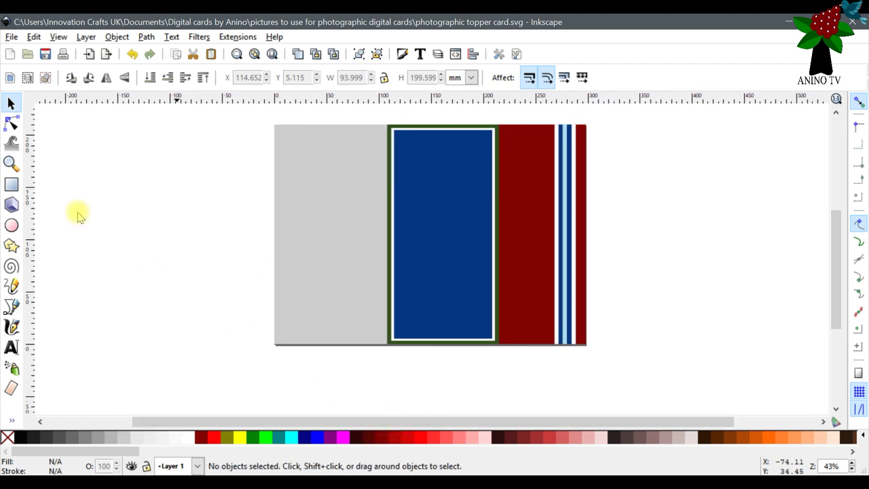
left_click(15, 38)
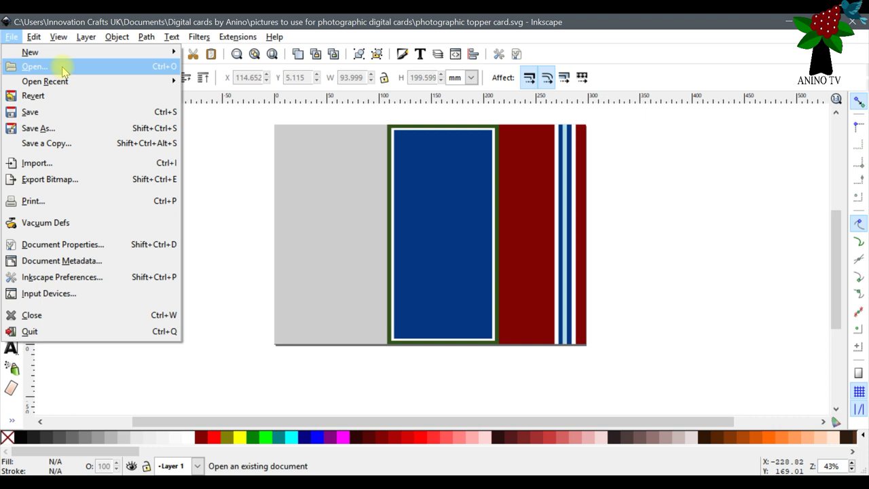
left_click(59, 163)
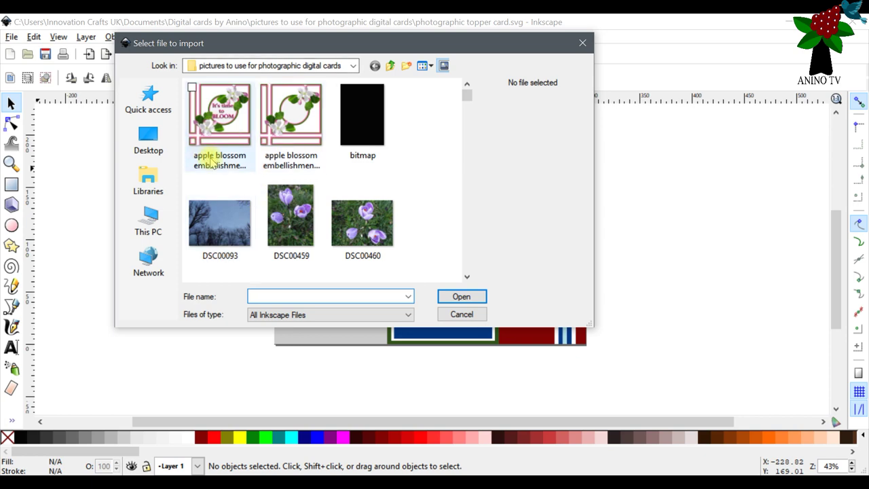
scroll(228, 180, "down", 3)
scroll(281, 182, "down", 10)
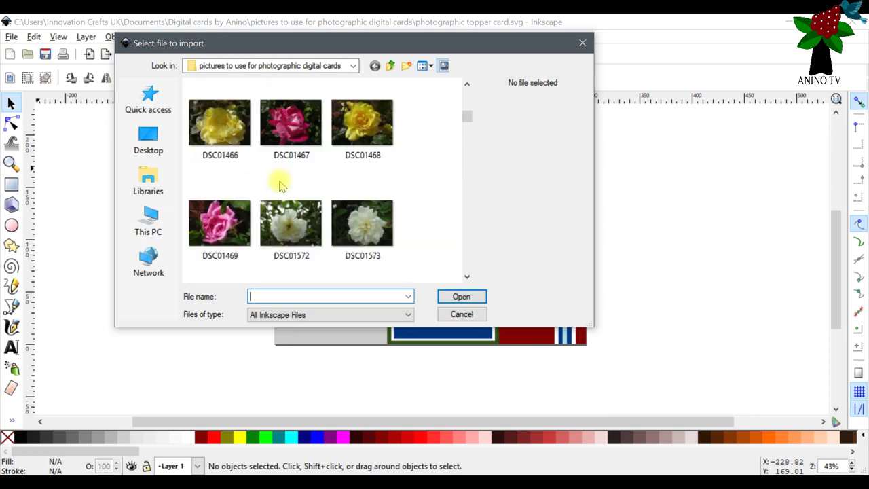
scroll(281, 184, "down", 10)
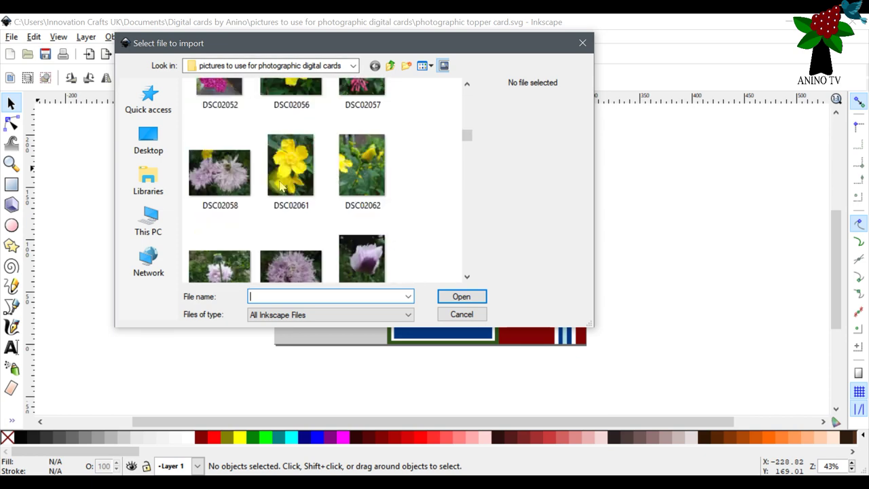
scroll(281, 186, "down", 3)
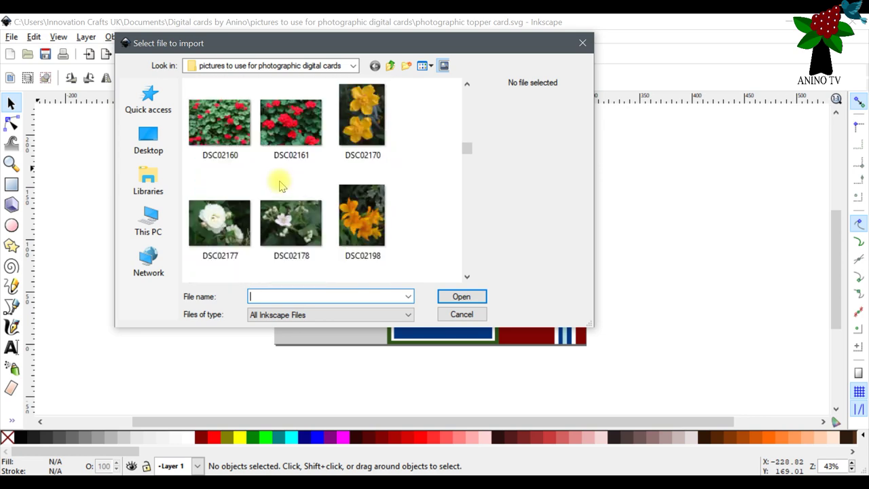
scroll(281, 185, "down", 10)
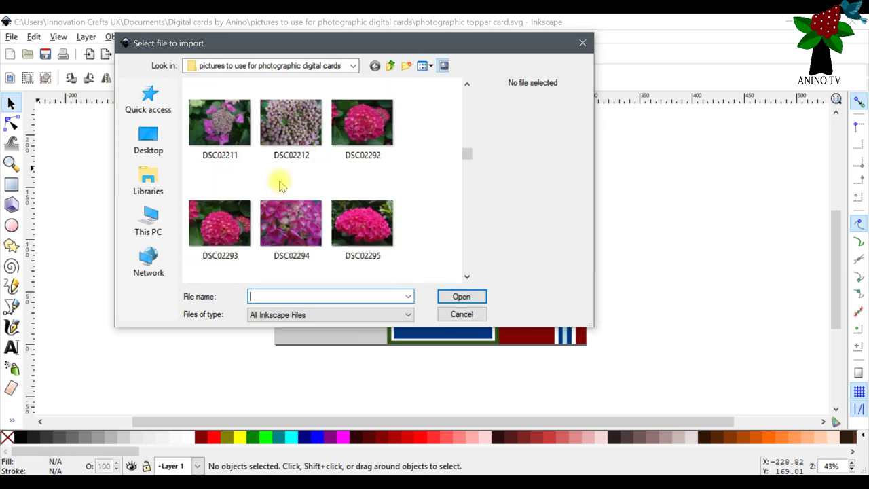
scroll(281, 185, "down", 10)
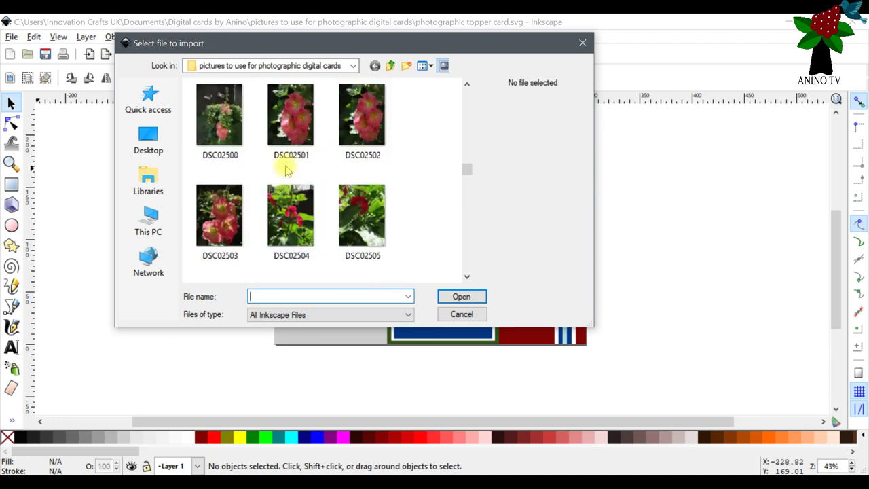
left_click(343, 148)
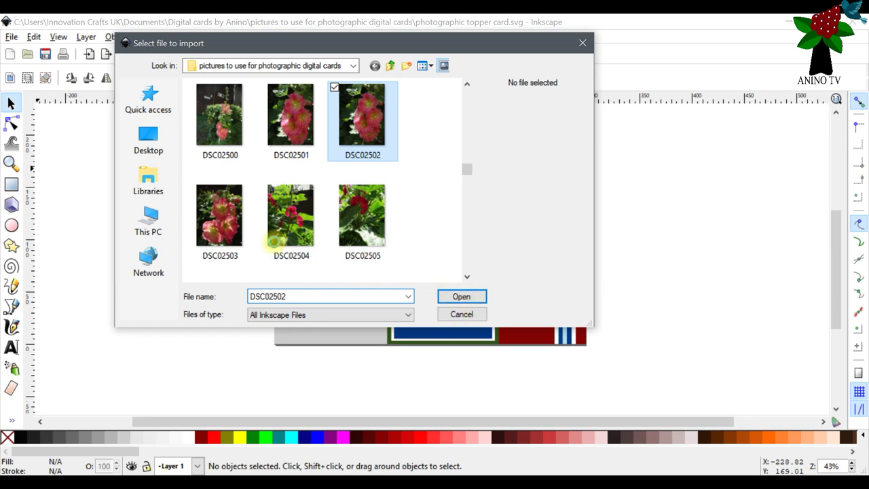
double_click(270, 155)
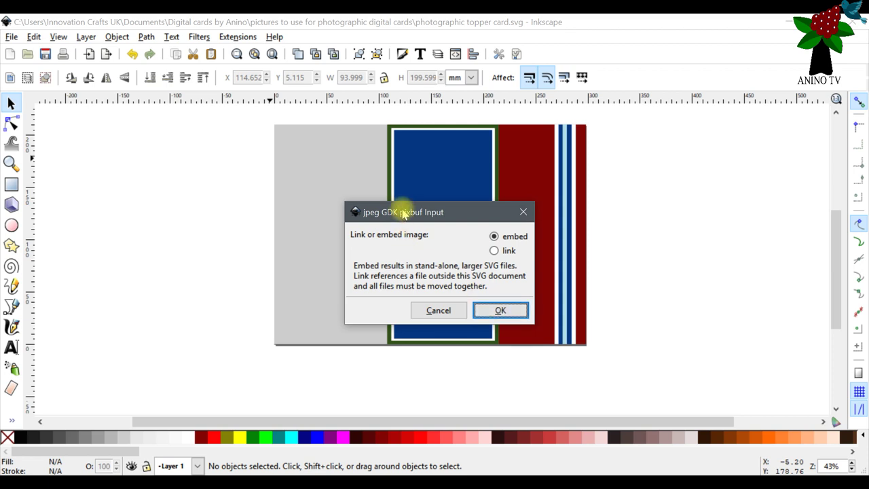
left_click_drag(403, 214, 276, 191)
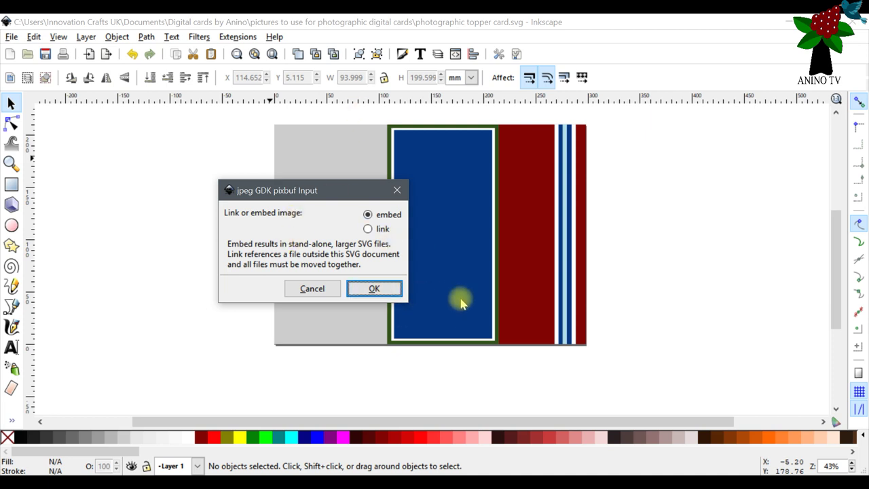
left_click(372, 289)
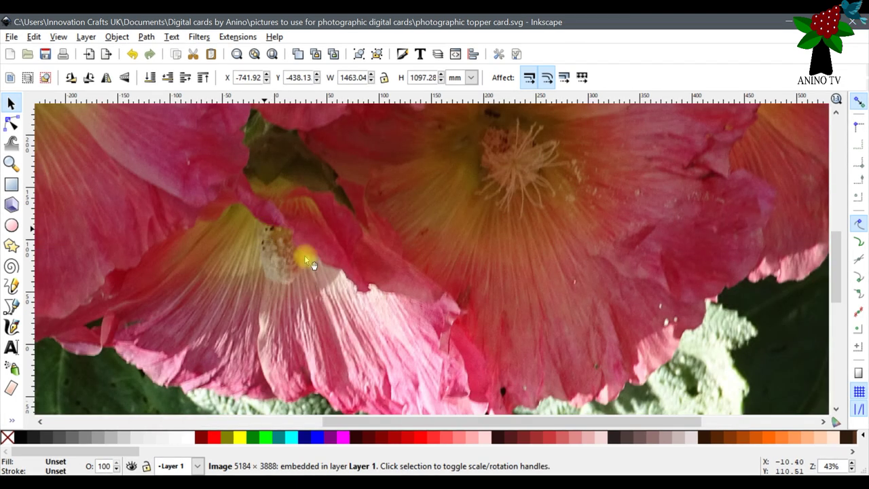
- Move the imported flower photo off the card so it lies clear on the left side of the page, and deselect it
left_click(11, 164)
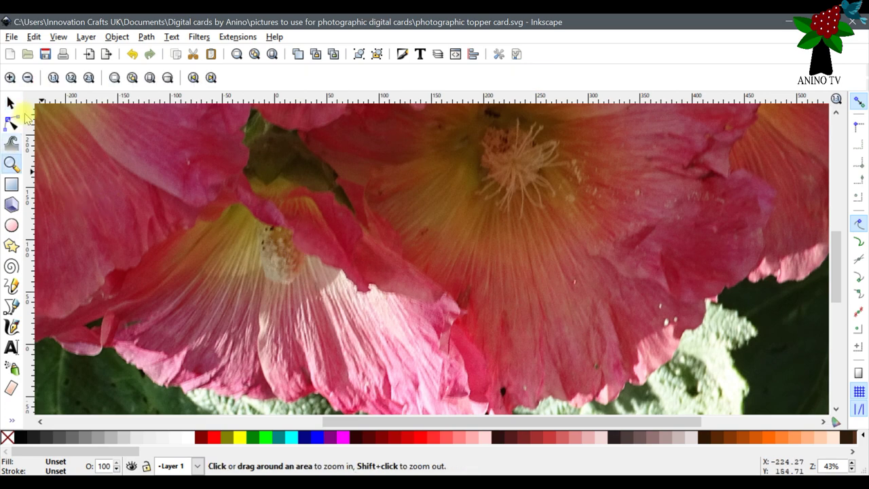
left_click(27, 77)
left_click(28, 77)
left_click(27, 78)
left_click(27, 77)
left_click(27, 77)
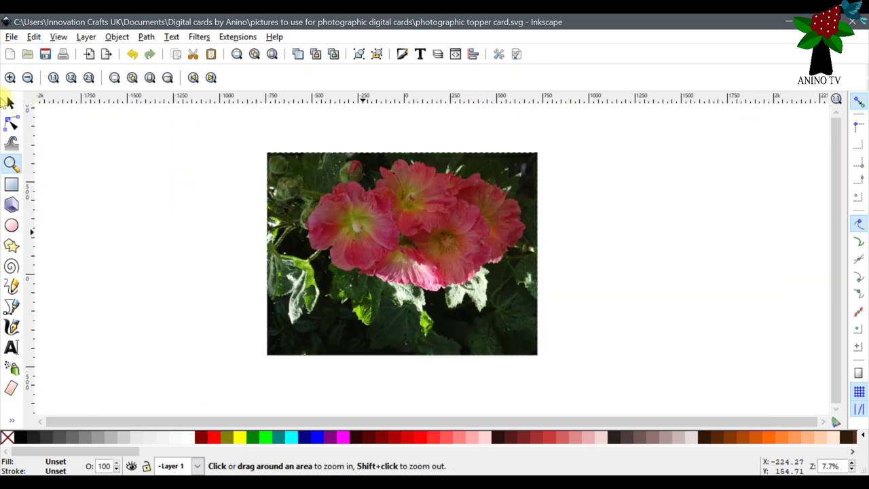
left_click(11, 102)
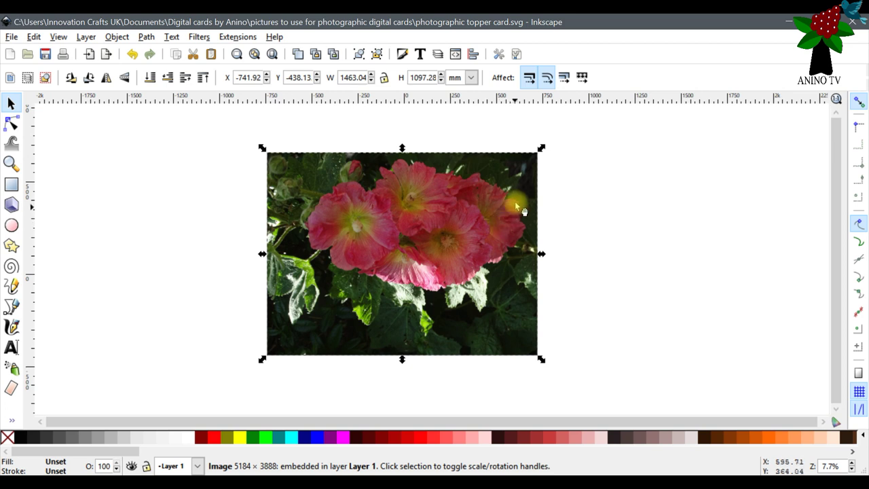
left_click_drag(447, 246, 281, 249)
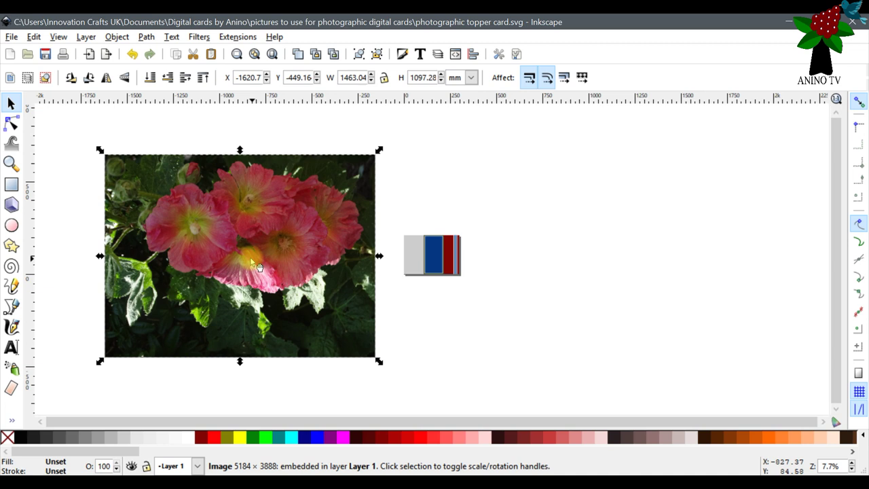
left_click(468, 181)
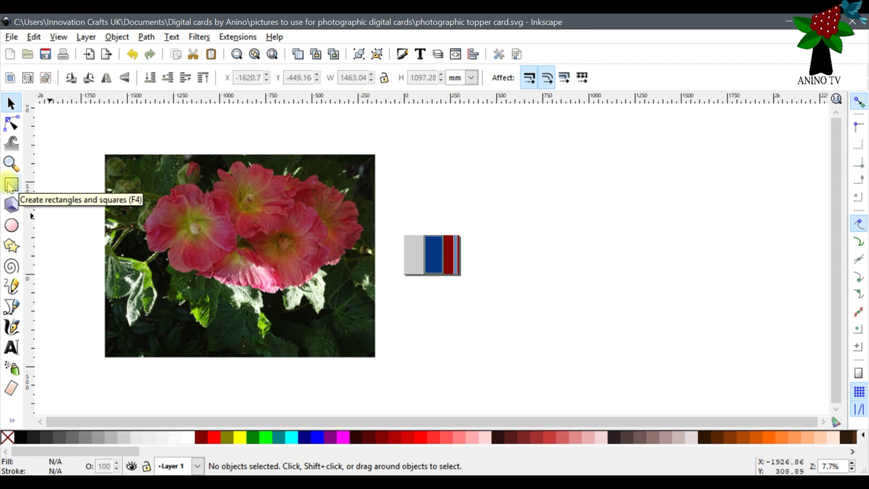
- Save the document with the imported photo under its existing file name
left_click(11, 185)
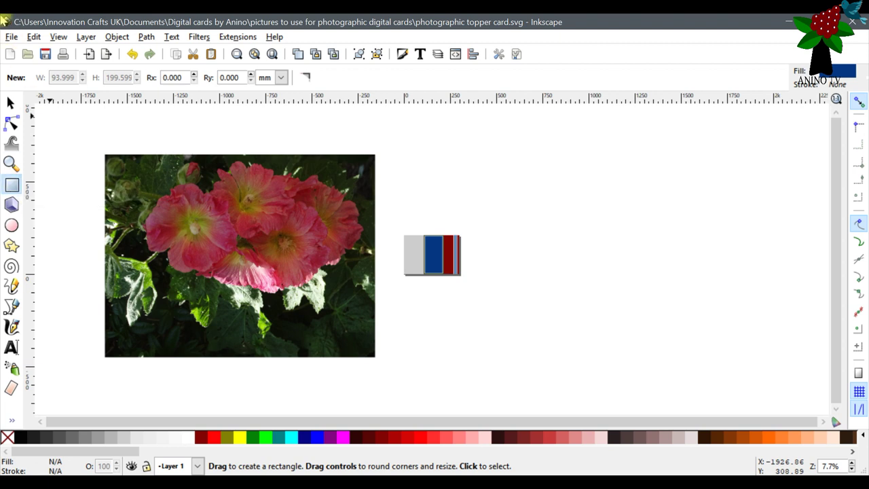
left_click(11, 37)
left_click(41, 116)
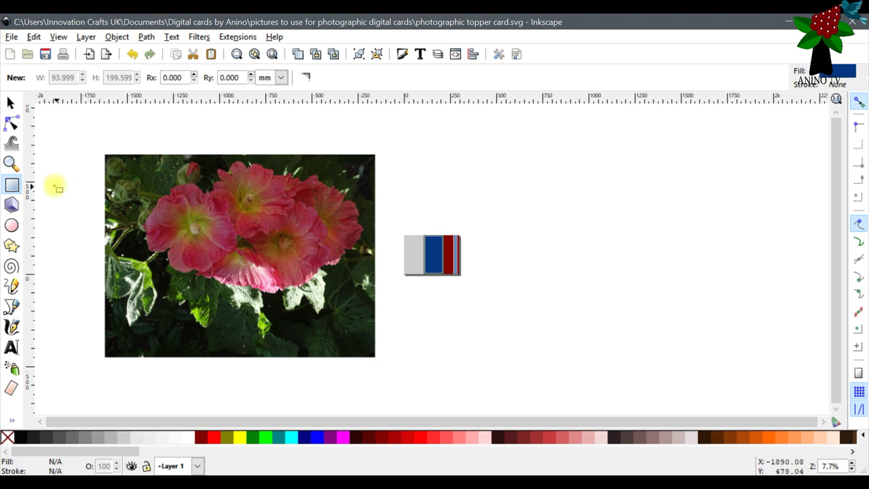
- Draw a blue square about 27.9 cm wide above the card and switch the measurement units to centimetres
left_click(12, 185)
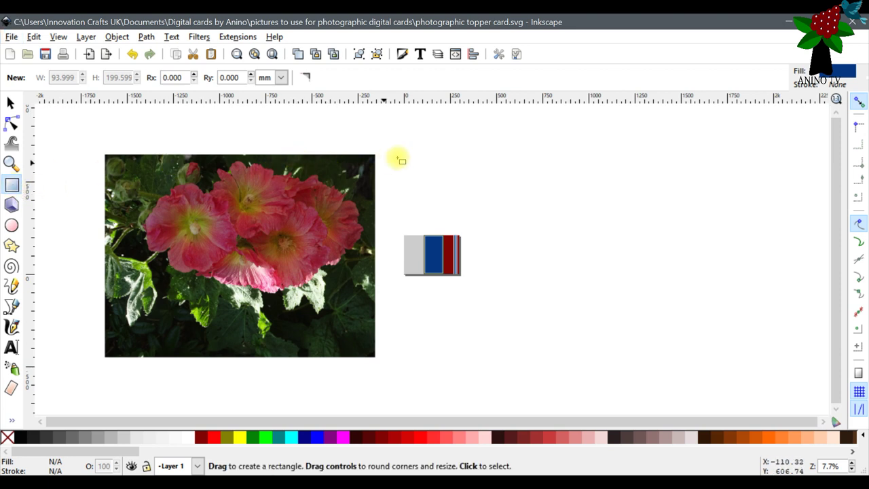
left_click_drag(410, 133, 461, 184)
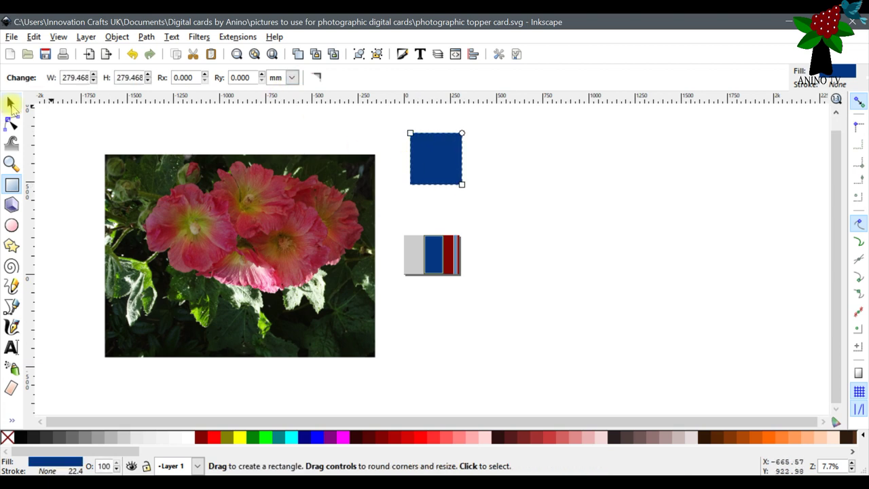
left_click(10, 103)
left_click(470, 79)
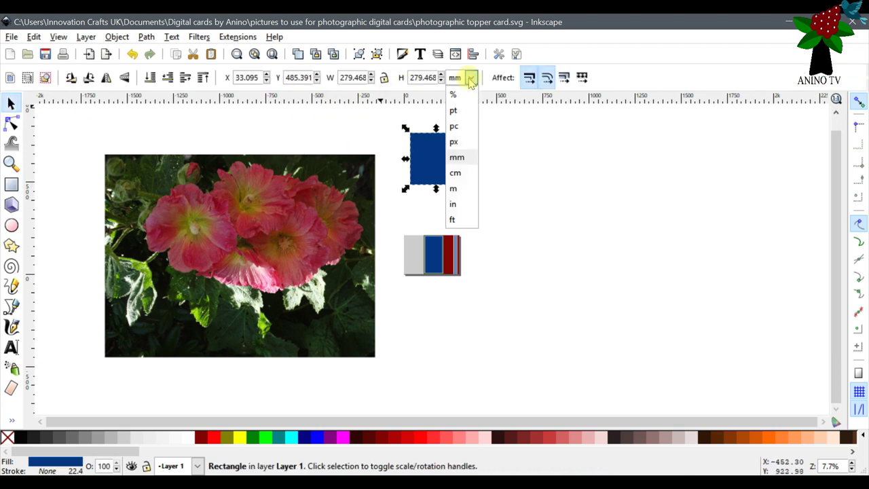
left_click(456, 172)
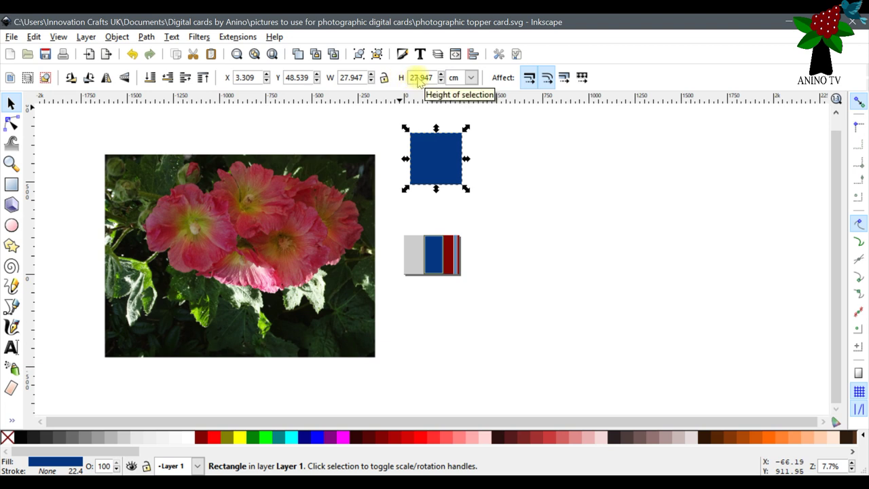
- Move the blue square slightly up and left, place a duplicate to its right, and fill the duplicate with dark red
left_click(442, 175)
left_click_drag(417, 171, 407, 158)
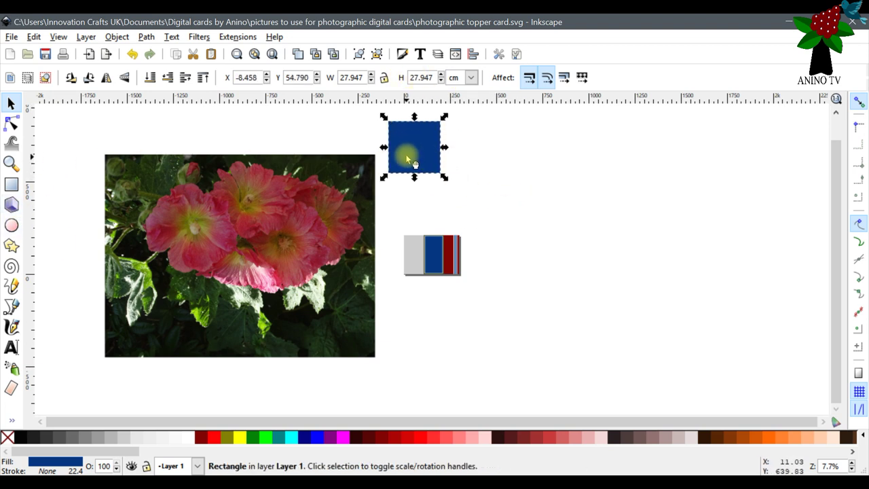
right_click(407, 160)
left_click(424, 254)
left_click_drag(413, 165, 510, 166)
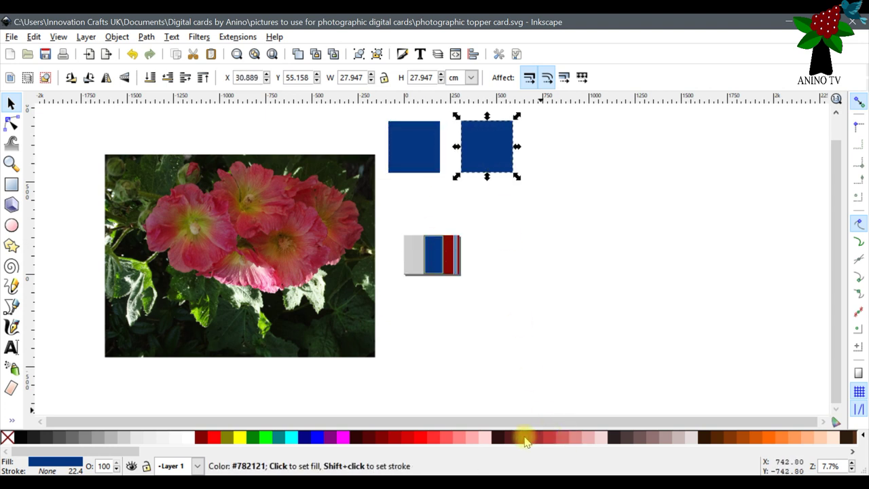
left_click(520, 439)
- Duplicate the dark red square, place the copy to its right, fill it with green, and deselect it
right_click(476, 141)
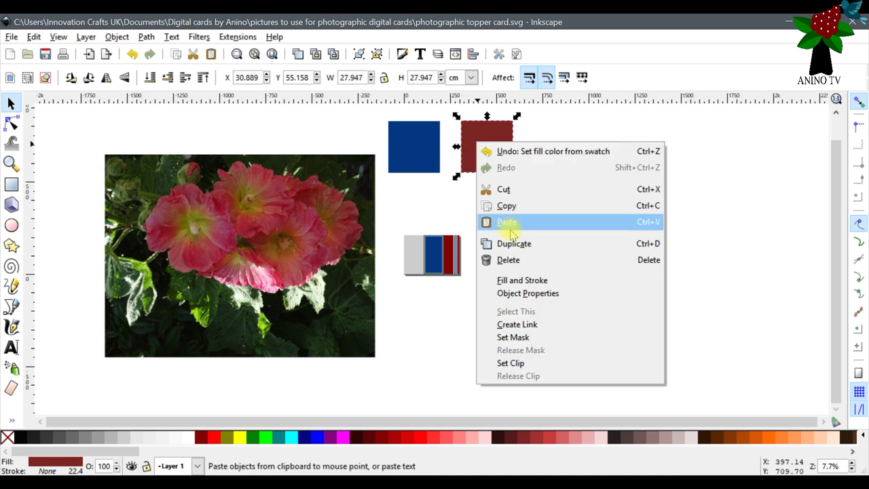
left_click(514, 244)
left_click_drag(496, 129, 573, 129)
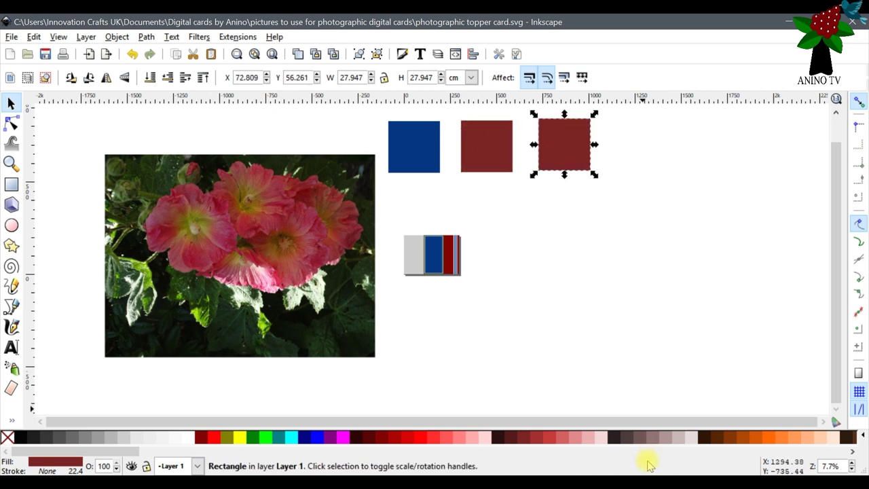
left_click(253, 438)
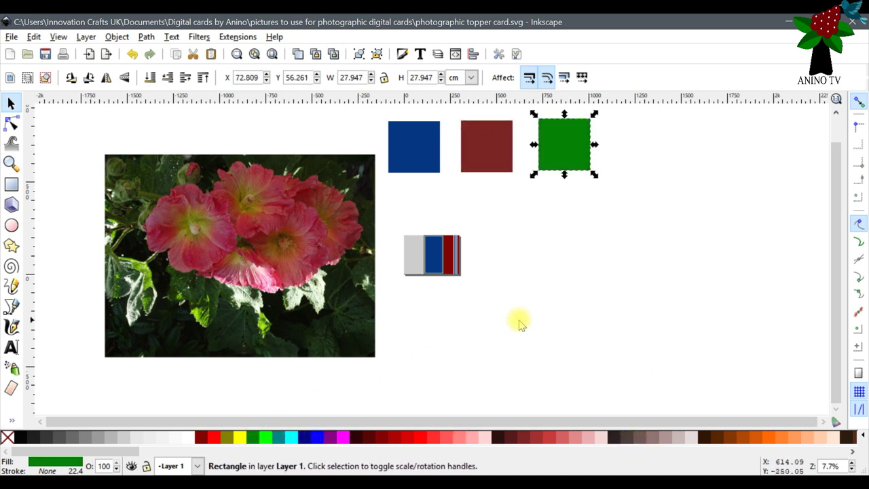
left_click(520, 321)
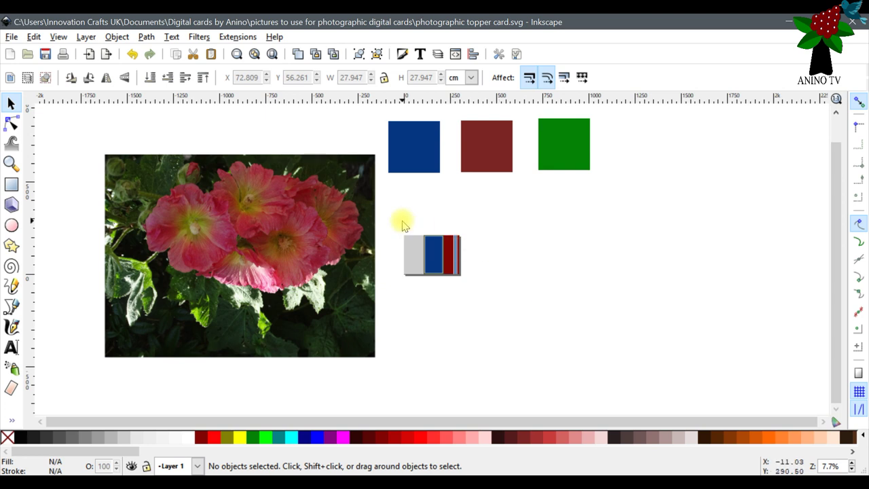
- Try narrowing the blue square about its centre to about 13.2 cm wide, and undo the scaling
left_click(421, 144)
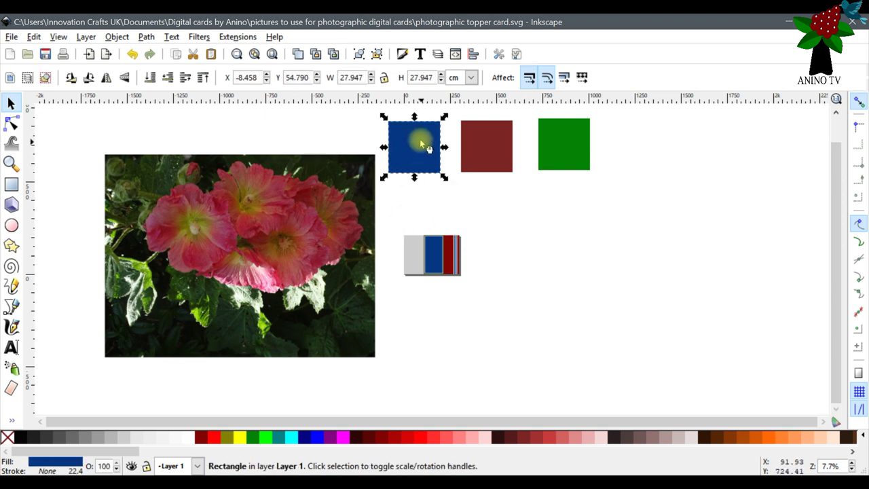
key("shift")
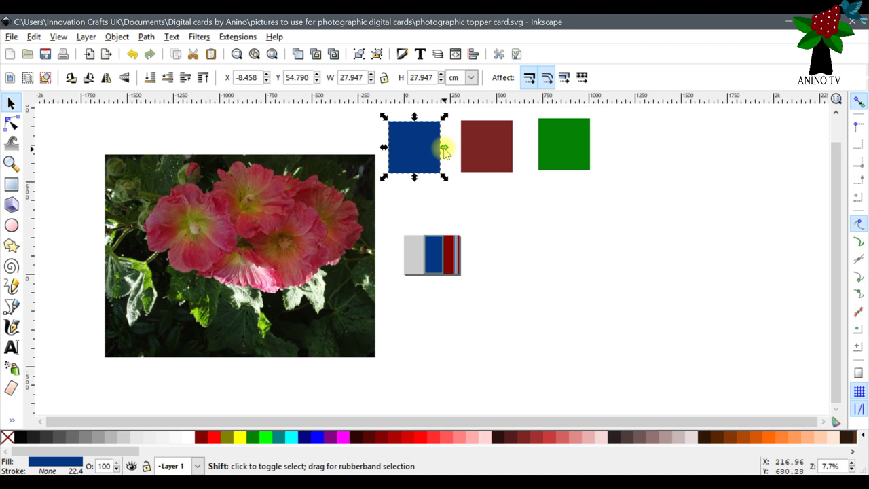
left_click_drag(444, 148, 431, 146)
left_click(33, 37)
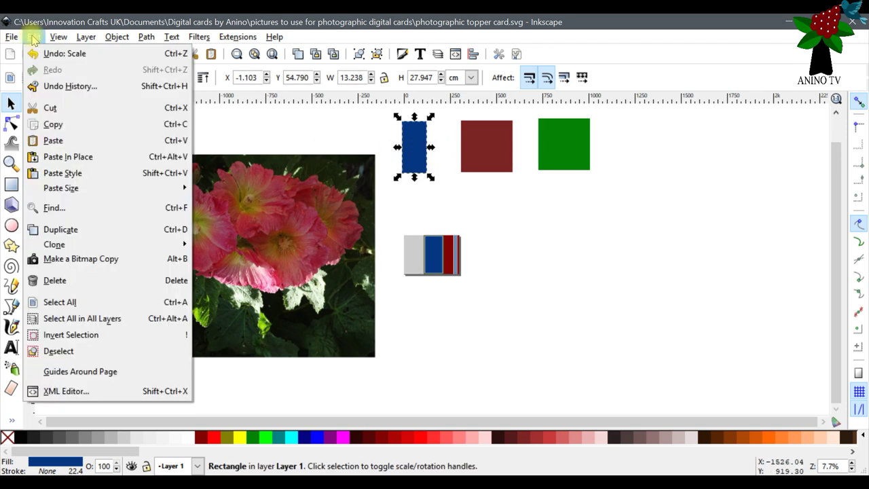
left_click(58, 53)
- Try narrowing the blue square symmetrically to about 9.7 cm wide at closer view, and undo the scaling
left_click(11, 163)
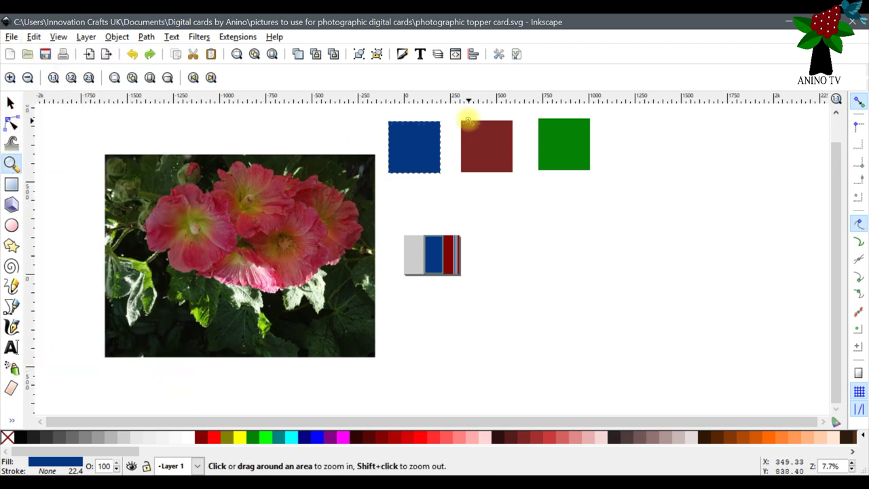
double_click(468, 120)
scroll(774, 161, "up", 2)
left_click(593, 148)
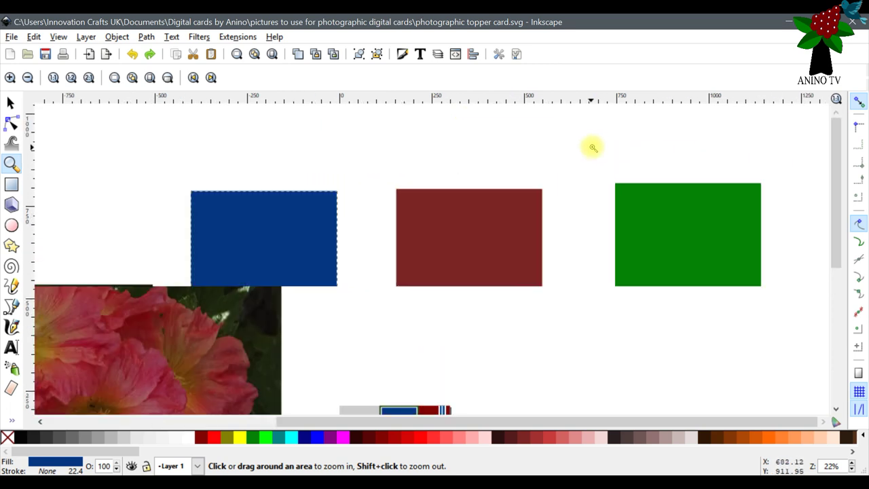
left_click(10, 103)
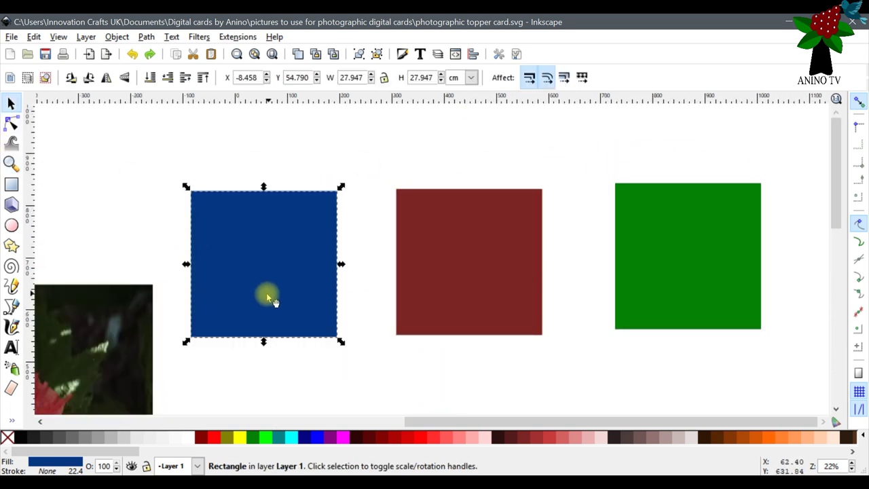
key("shift")
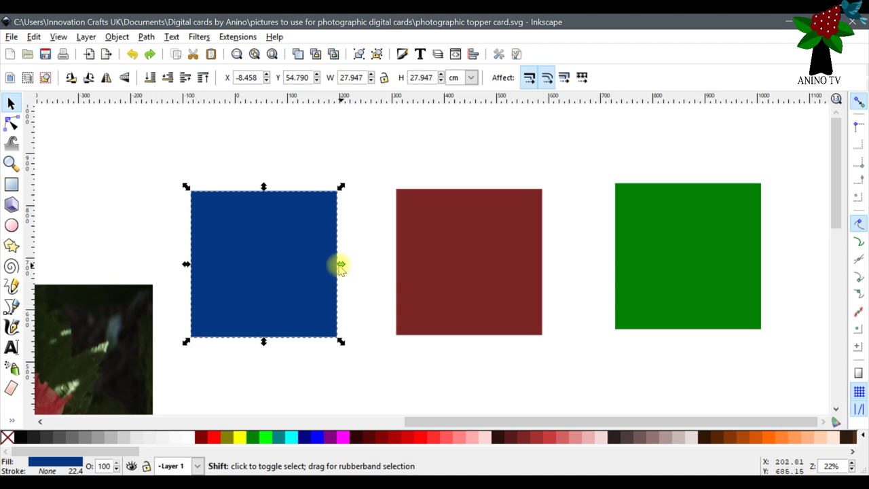
left_click_drag(340, 266, 338, 268)
left_click_drag(338, 270, 291, 274)
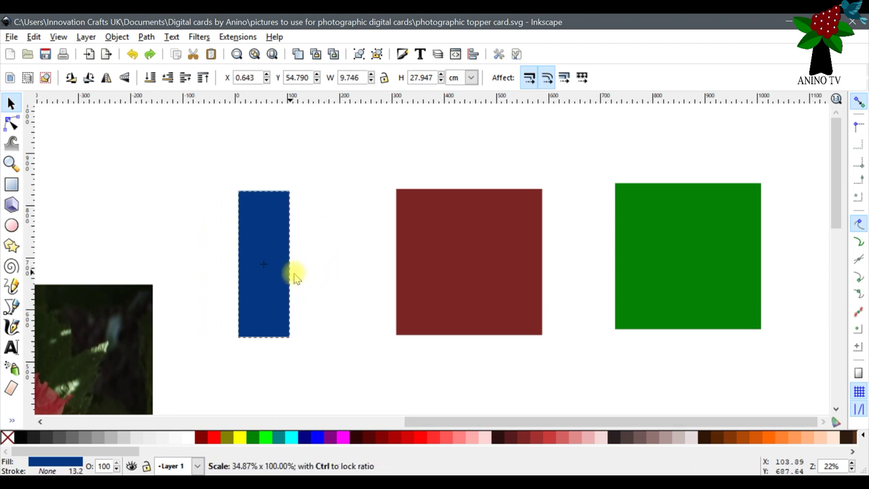
left_click(33, 36)
left_click(54, 52)
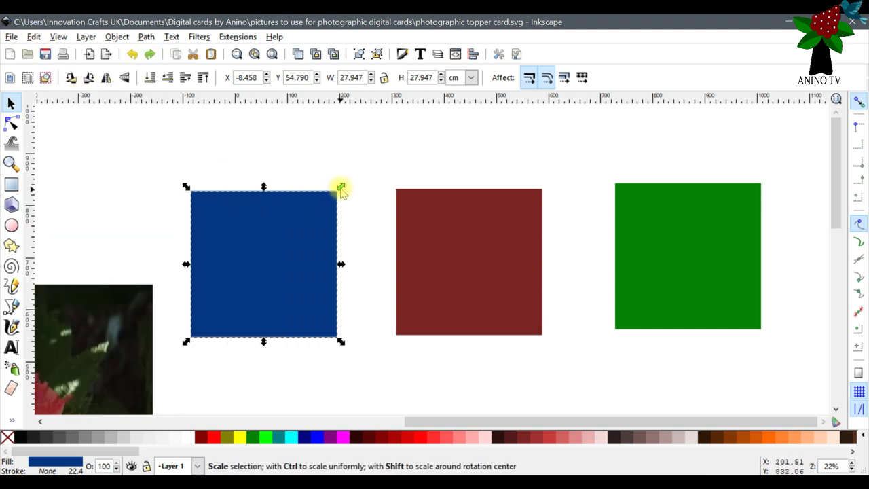
- Shrink the blue square about its centre to about 18.3 cm wide, flatten it to about 8.7 cm high, and deselect it
key("shift")
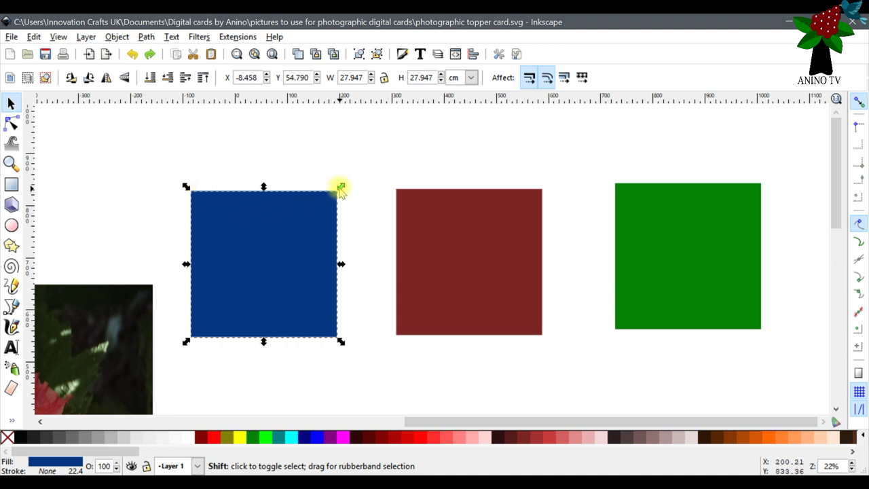
left_click_drag(340, 189, 314, 213)
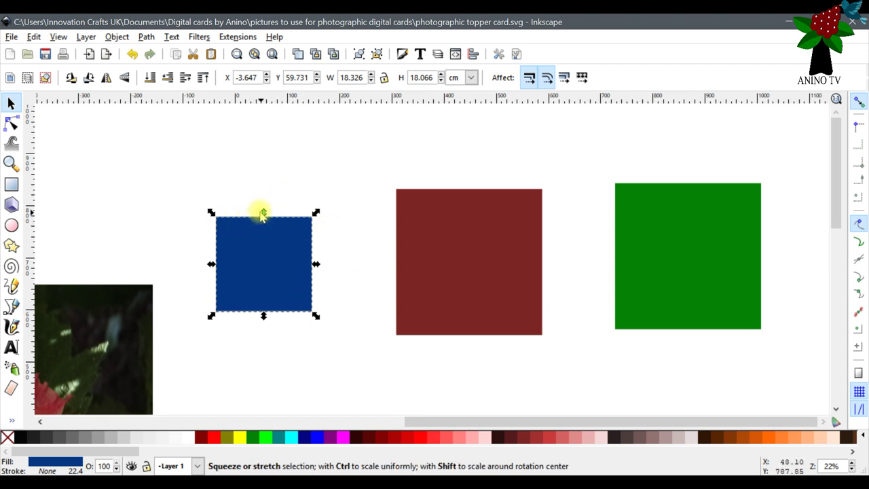
key("shift")
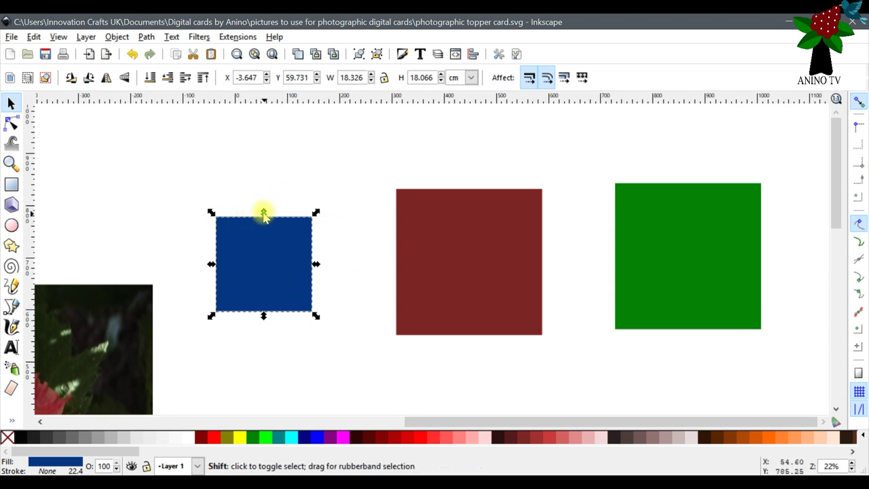
left_click_drag(264, 213, 262, 241)
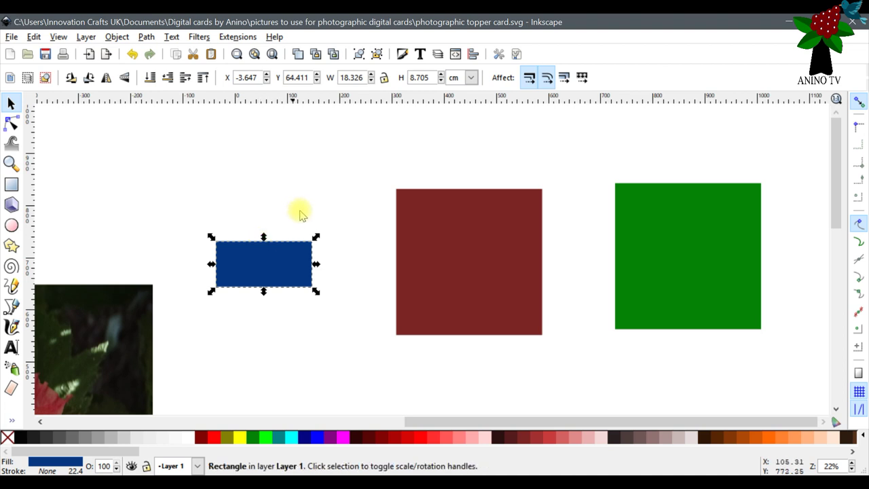
left_click(332, 238)
- Scale the dark red square proportionally to about 9 cm, and line it and the green square up beside the blue rectangle
scroll(514, 252, "down", 2)
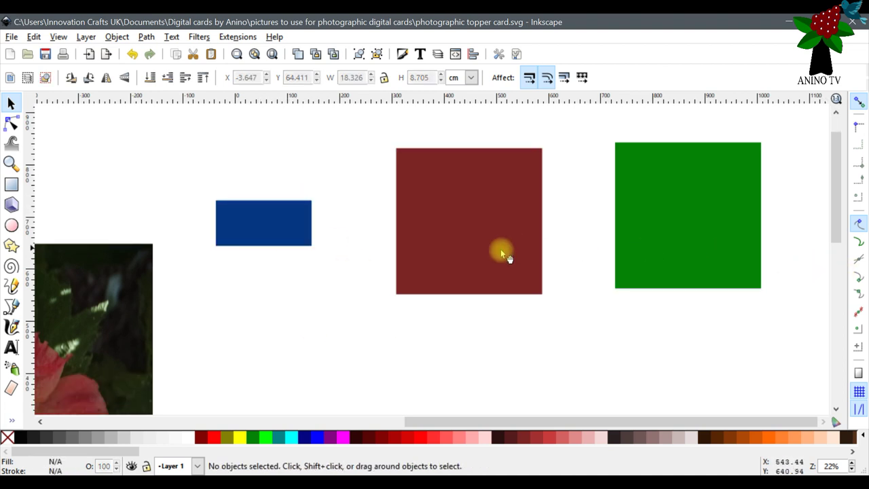
left_click(453, 184)
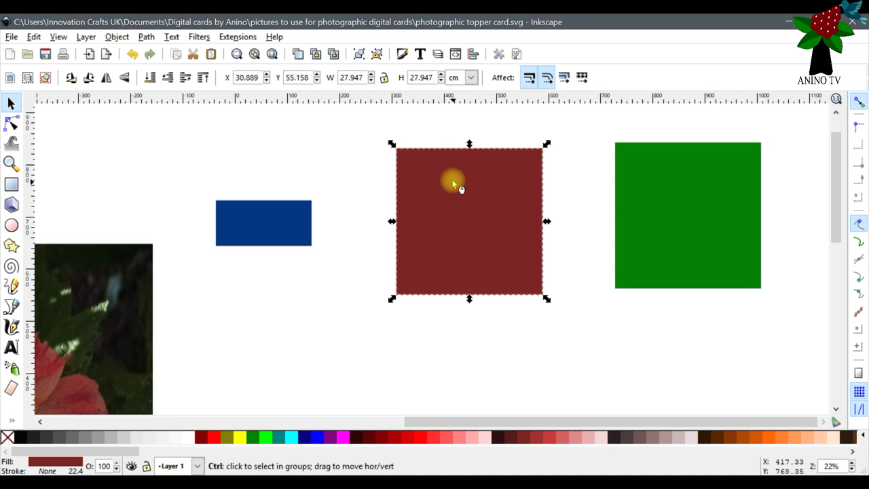
left_click_drag(547, 145, 450, 213)
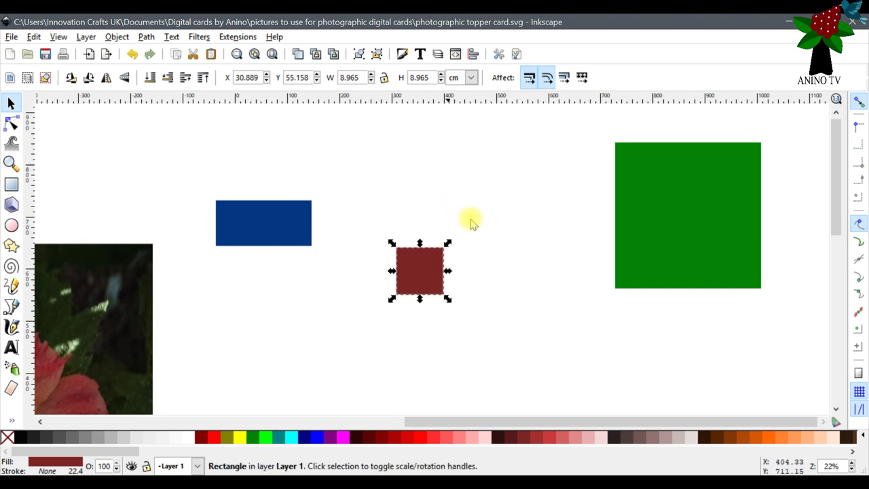
left_click_drag(405, 277, 353, 233)
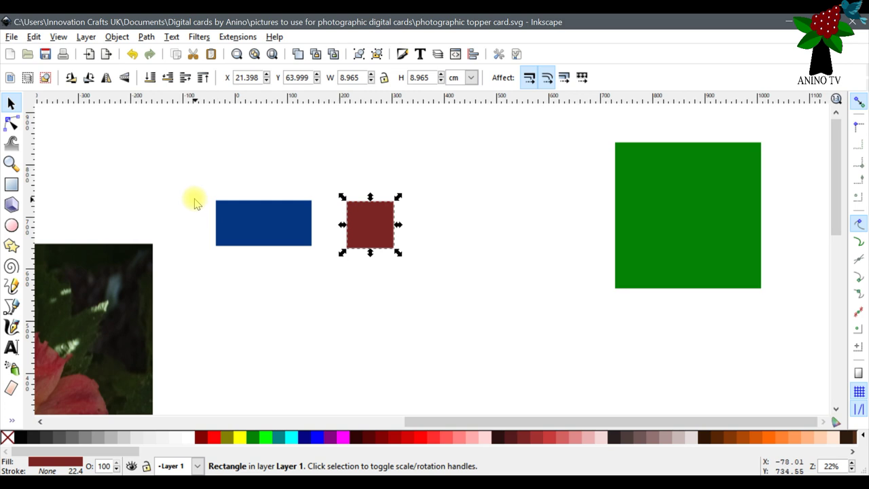
left_click_drag(712, 227, 508, 215)
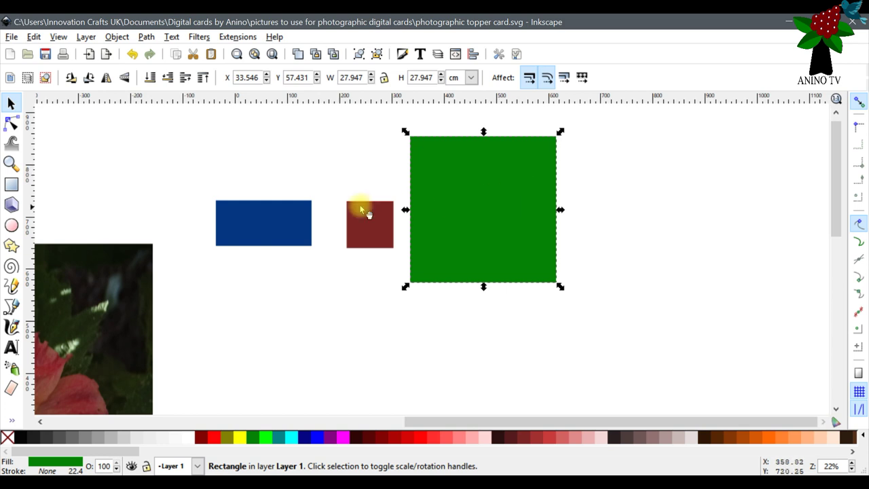
left_click(372, 226)
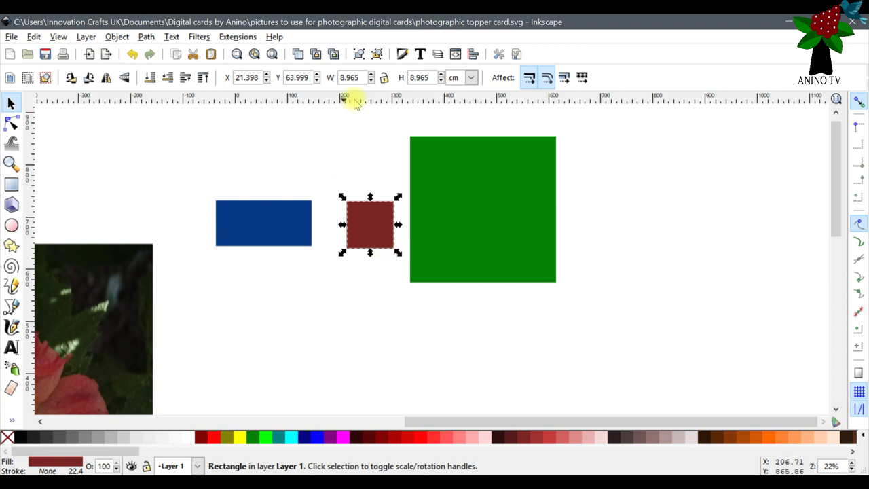
- Stretch the blue rectangle's height about its centre to about 24 cm, and scale it proportionally to about 14.7 by 18.6 cm
left_click(252, 231)
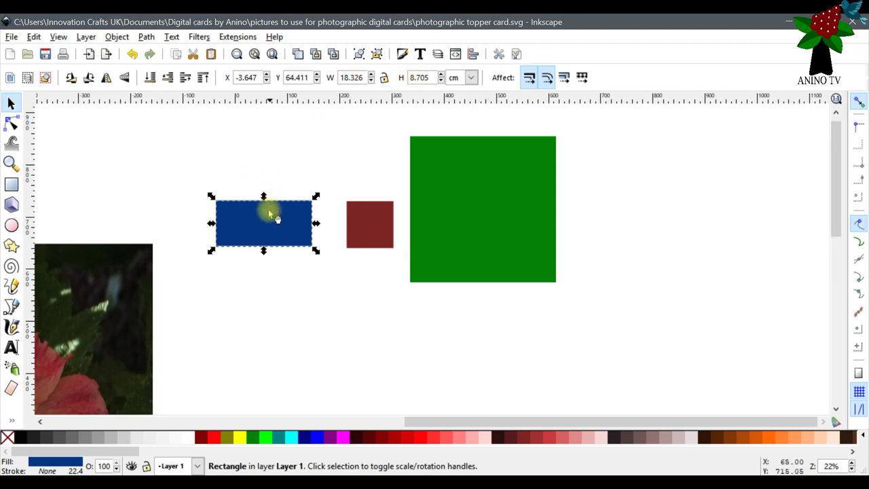
left_click_drag(264, 197, 264, 160)
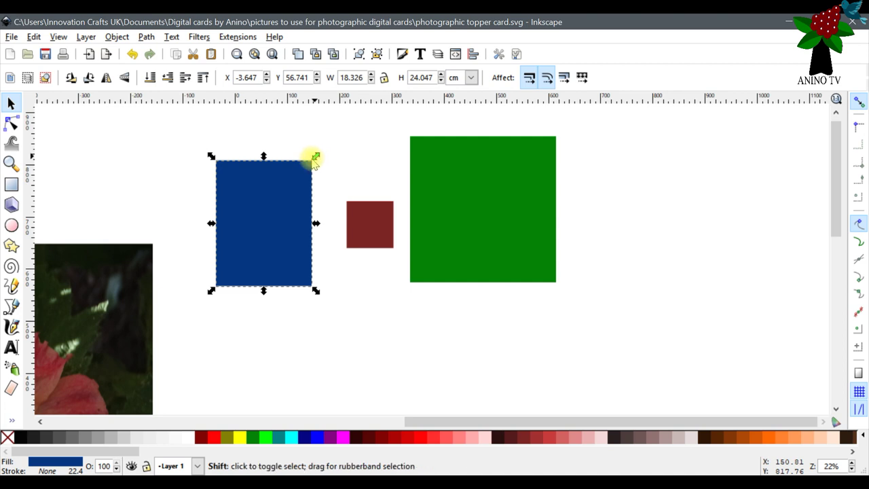
left_click_drag(316, 158, 307, 171)
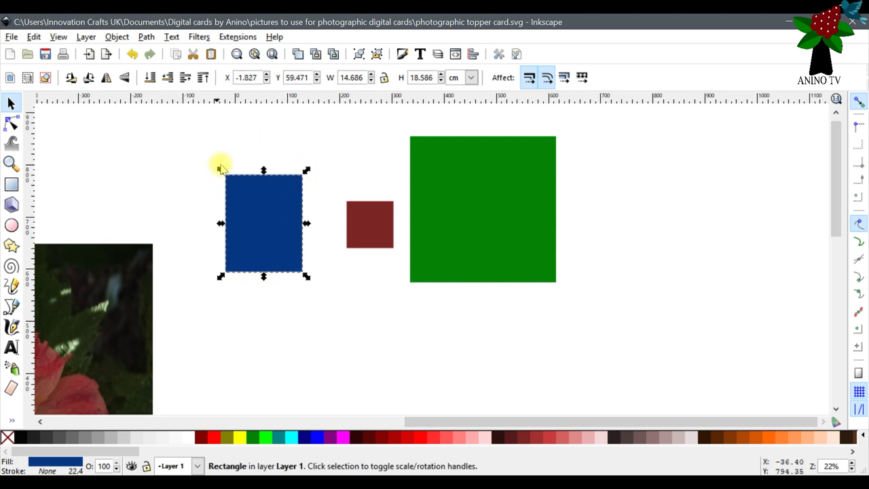
- Delete the three practice shapes above the card: the blue rectangle, the dark red square and the green square
left_click_drag(447, 426, 368, 376)
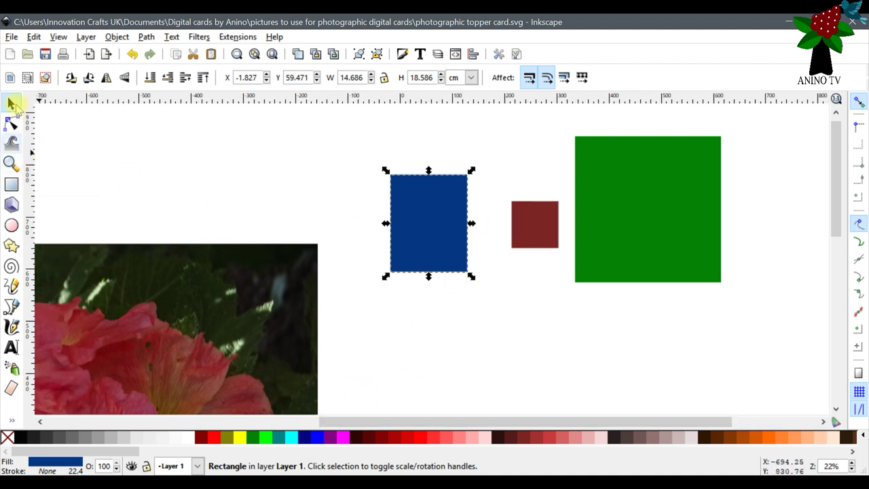
left_click(10, 164)
left_click(28, 78)
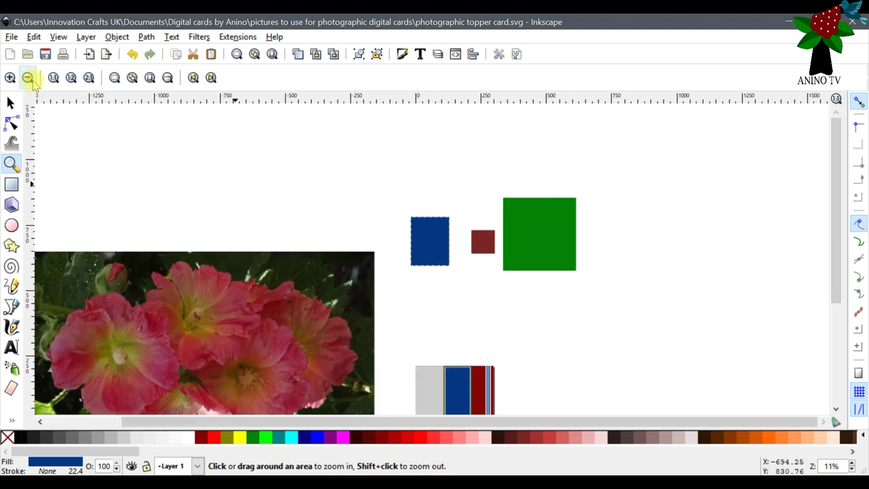
left_click(29, 78)
left_click(29, 77)
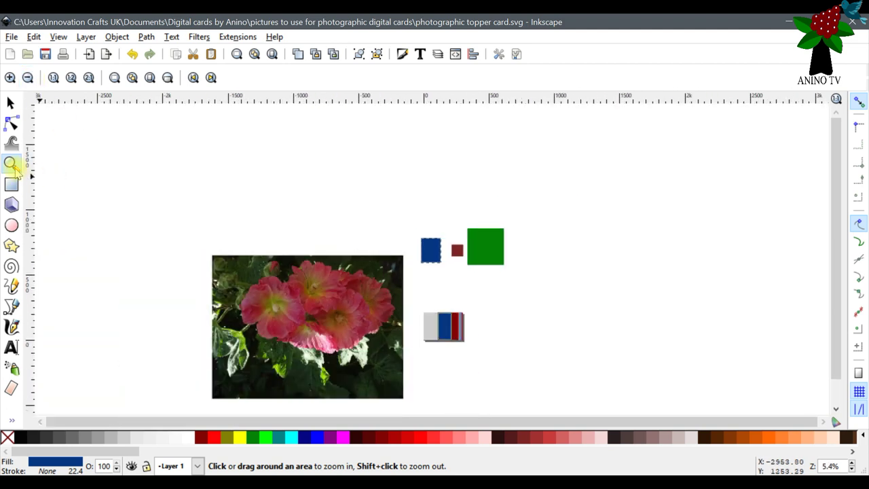
left_click(11, 103)
left_click_drag(549, 218, 374, 285)
left_click_drag(445, 260, 508, 269)
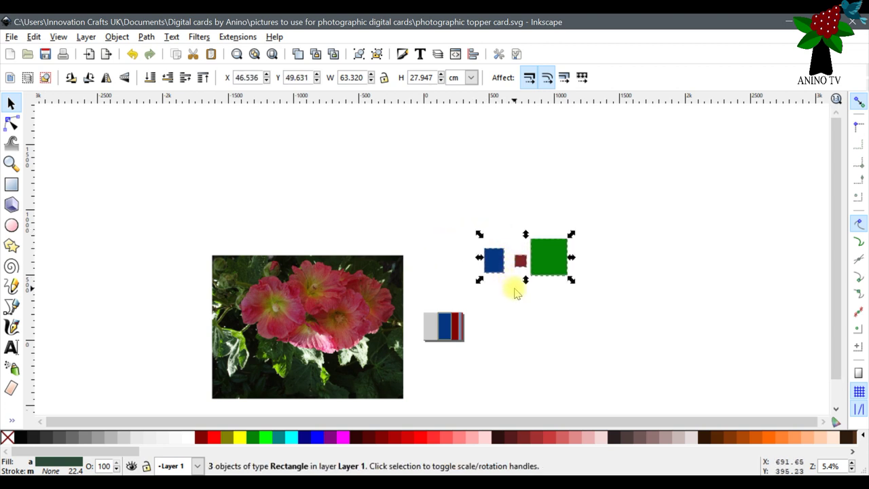
key("Delete")
- Scale the flower photo proportionally to about 27.2 by 20.4 cm and move it against the card's grey panel
scroll(297, 305, "down", 4)
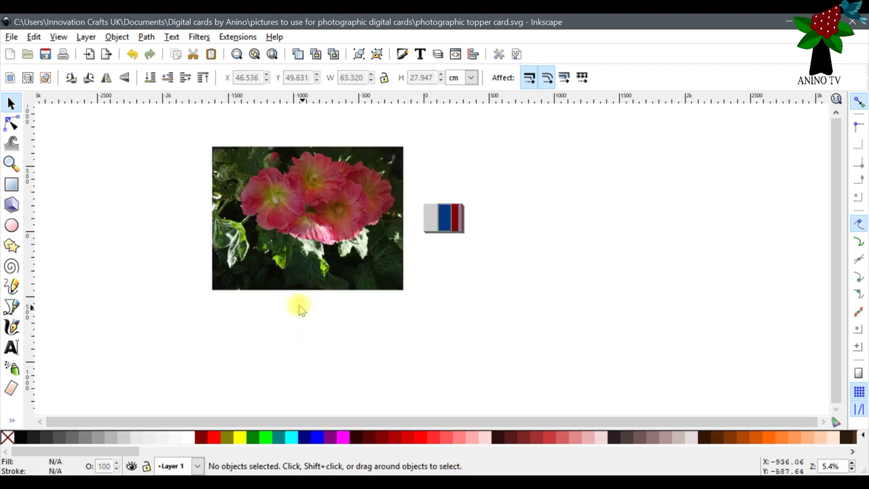
left_click(10, 163)
left_click(342, 163)
left_click(482, 189)
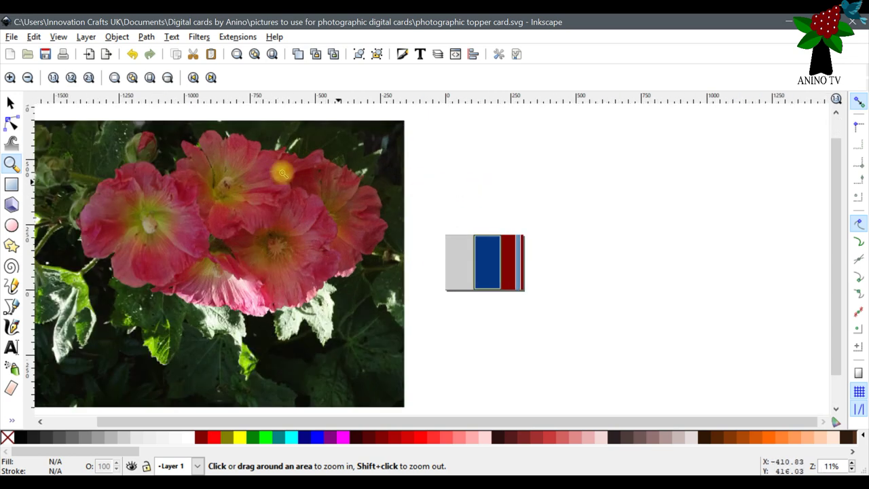
left_click(28, 78)
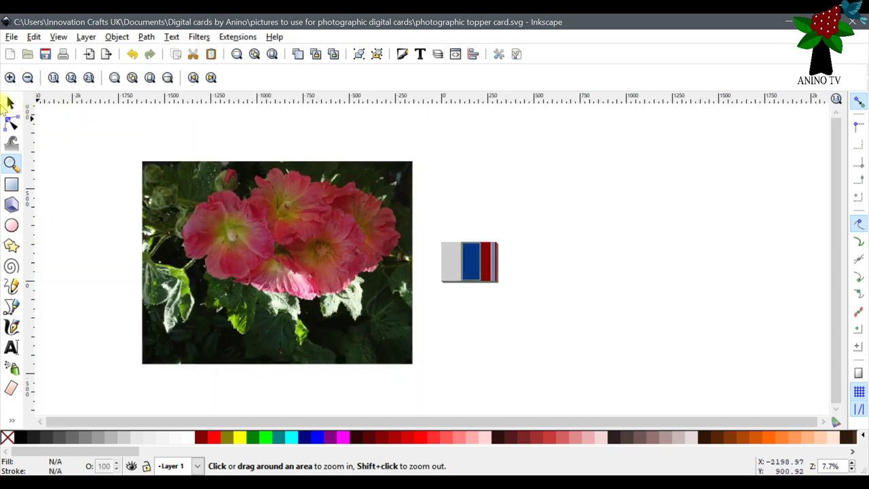
left_click(11, 102)
left_click(259, 258)
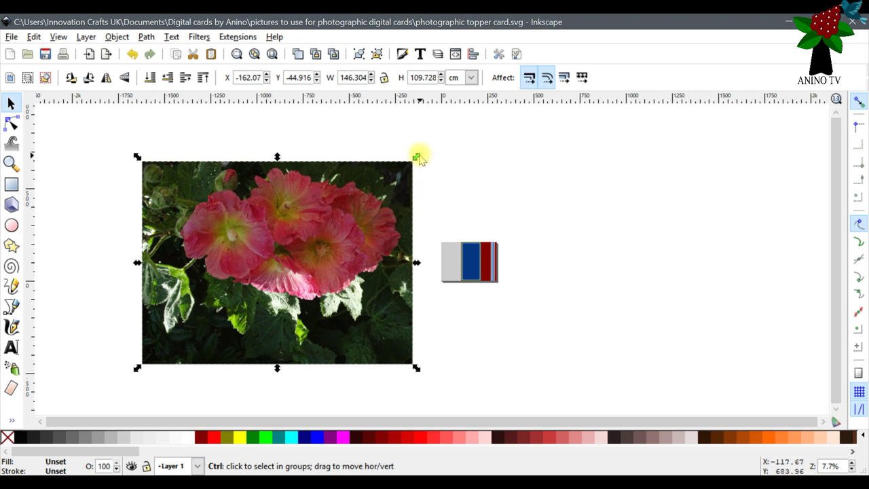
left_click_drag(416, 157, 259, 322)
left_click_drag(171, 354, 427, 270)
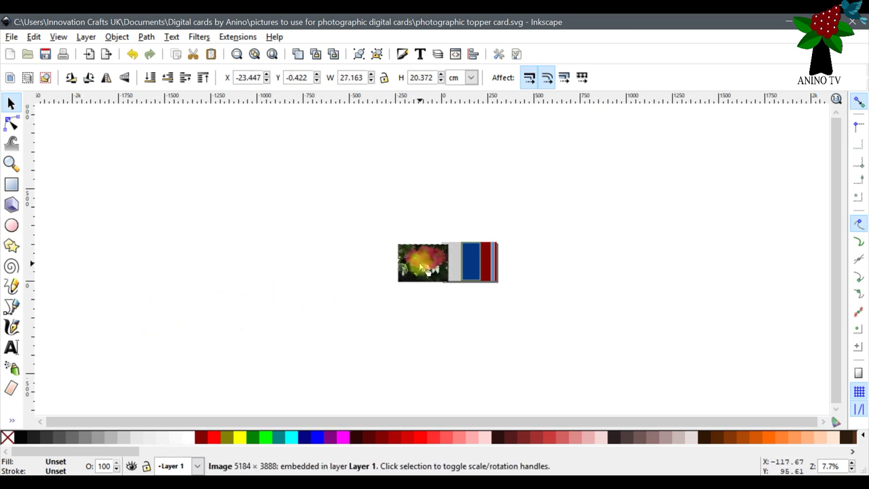
- Move the flower photo into the empty canvas beside the grey panel, clear of the card, at about X -30.2, Y 1.7 cm
left_click(11, 164)
left_click(548, 289)
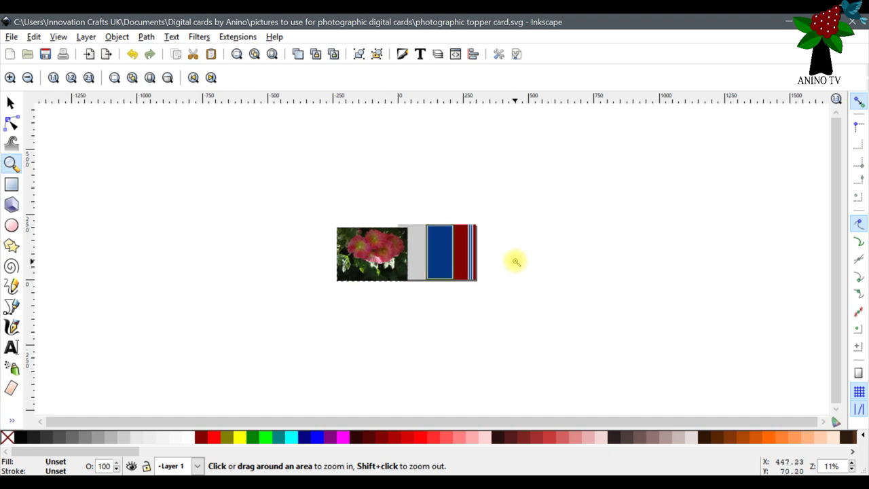
left_click(515, 260)
left_click(437, 225)
left_click(248, 192)
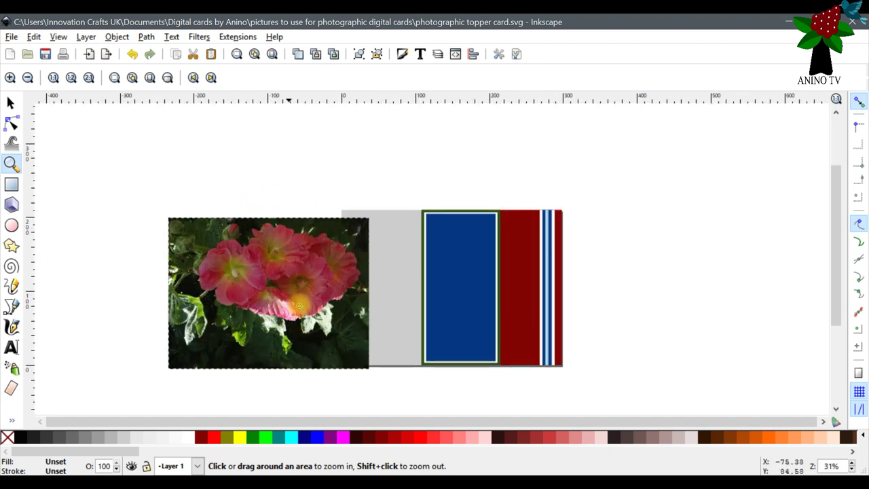
left_click(382, 362)
left_click(11, 102)
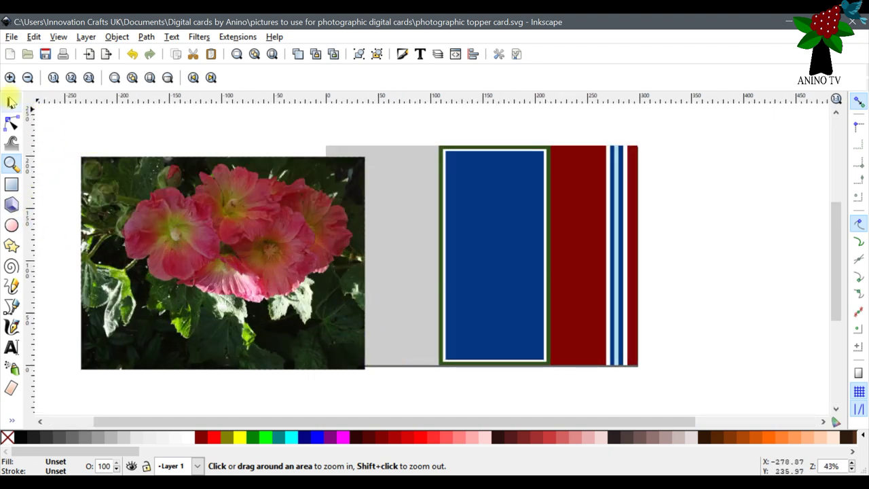
left_click(202, 269)
left_click_drag(219, 246, 230, 237)
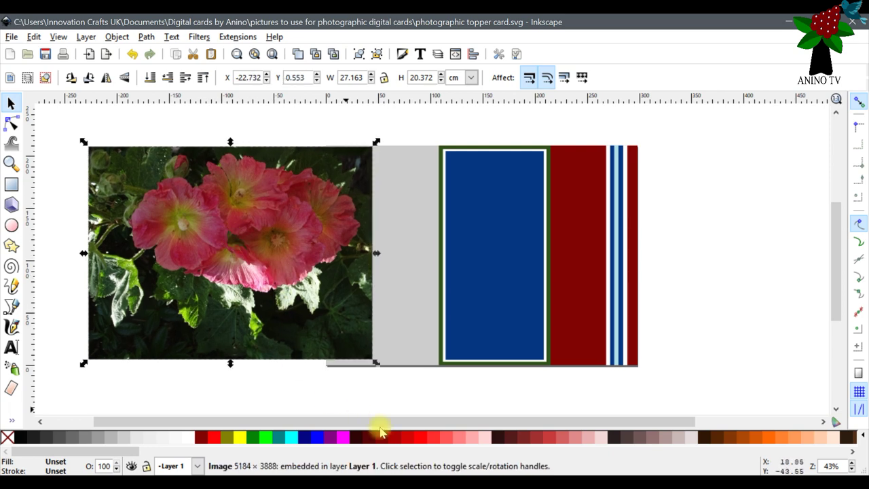
left_click_drag(394, 423, 316, 409)
left_click_drag(313, 294, 224, 384)
left_click_drag(255, 421, 241, 416)
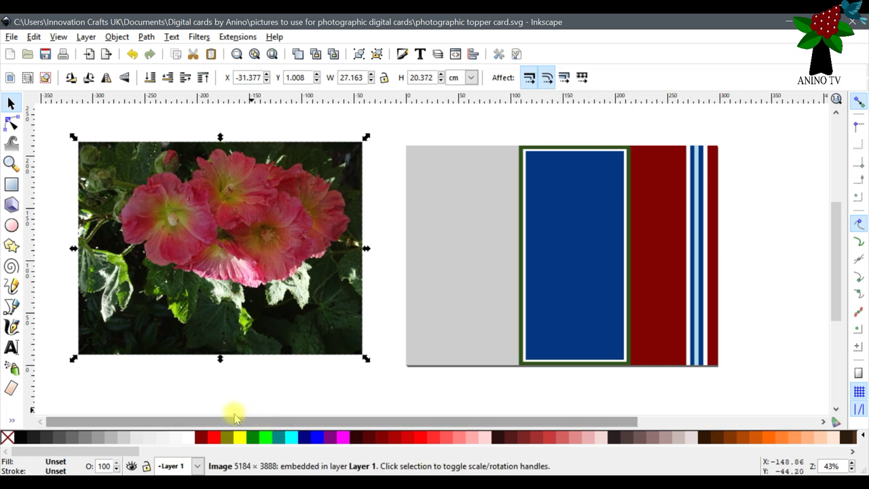
mouse_move(241, 320)
left_mouse_down()
mouse_move(243, 297)
mouse_move(261, 305)
mouse_move(256, 312)
left_mouse_up()
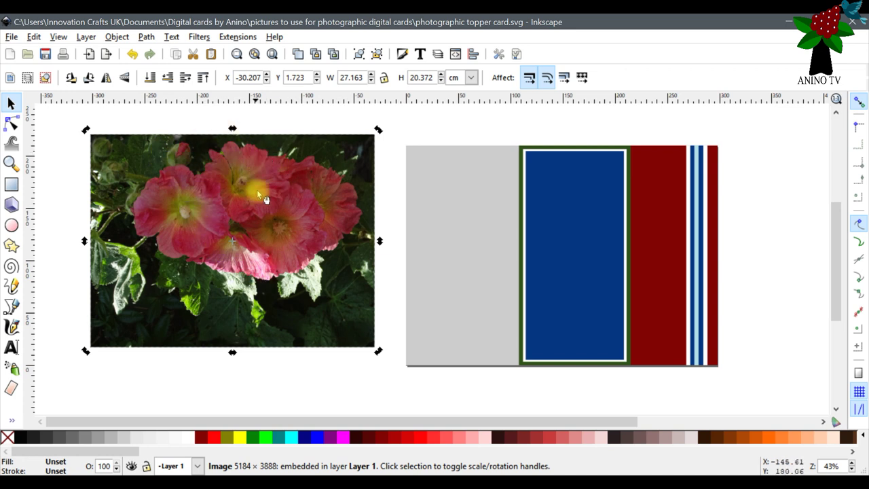
- Move the flower photo up to about X -26.5, Y 16.3 cm to free the space beside the card, and save the document
left_click_drag(259, 197, 248, 180)
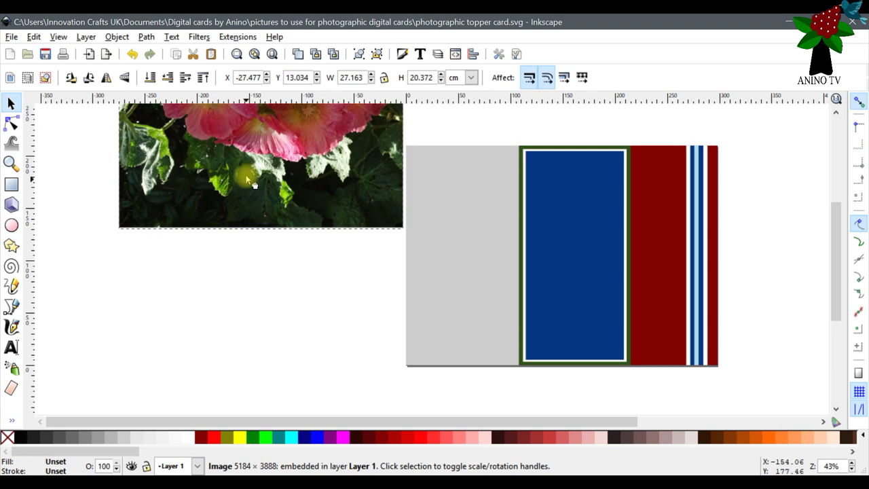
left_click_drag(278, 214, 288, 182)
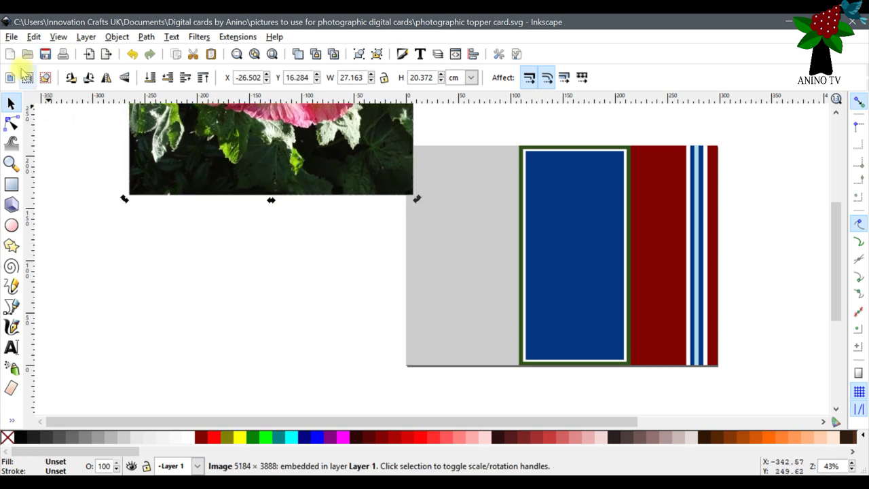
left_click(45, 53)
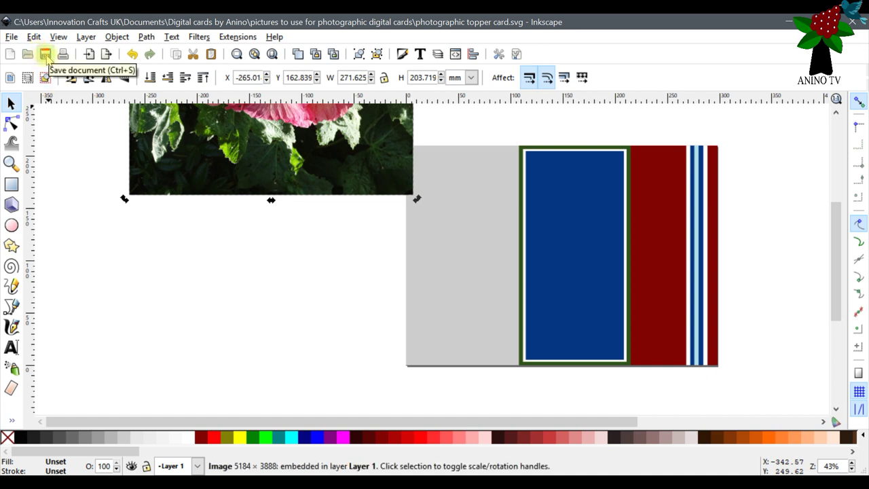
left_click(178, 177)
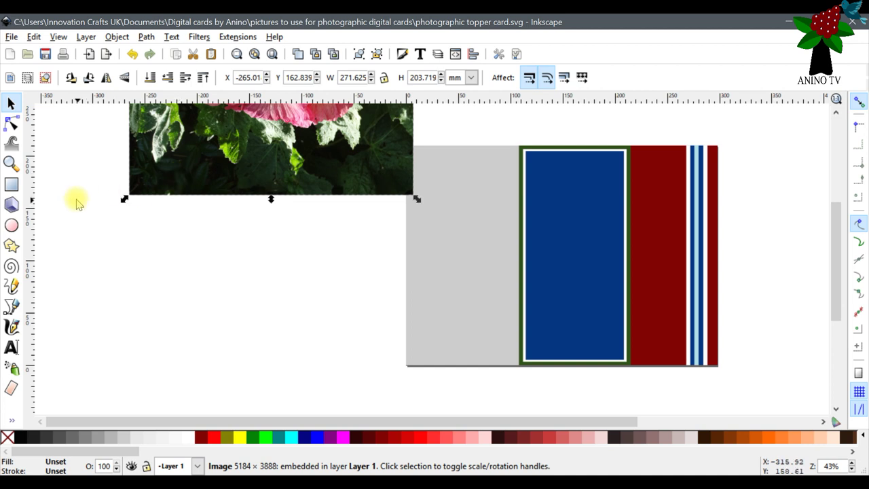
- Draw a green rectangle about 211 by 148 mm in the empty space beneath the flower photo
scroll(82, 256, "down", 2)
scroll(88, 204, "up", 1)
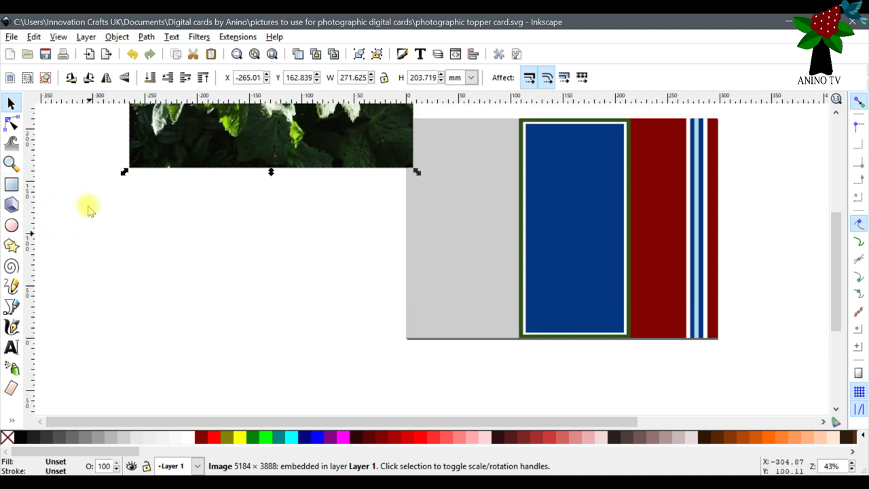
left_click(12, 186)
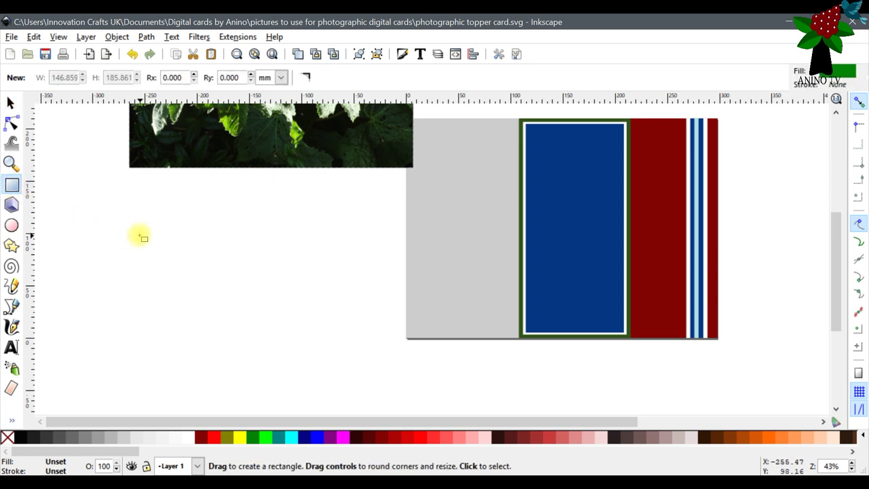
left_click_drag(147, 206, 367, 361)
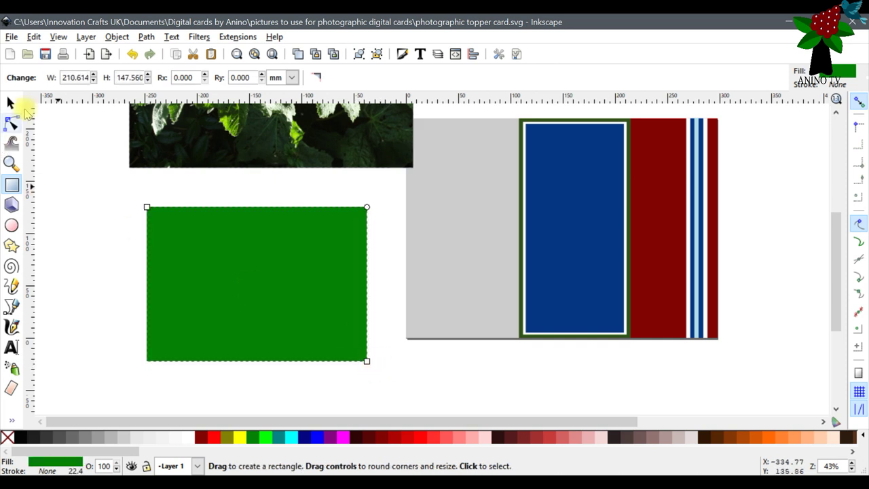
left_click(11, 102)
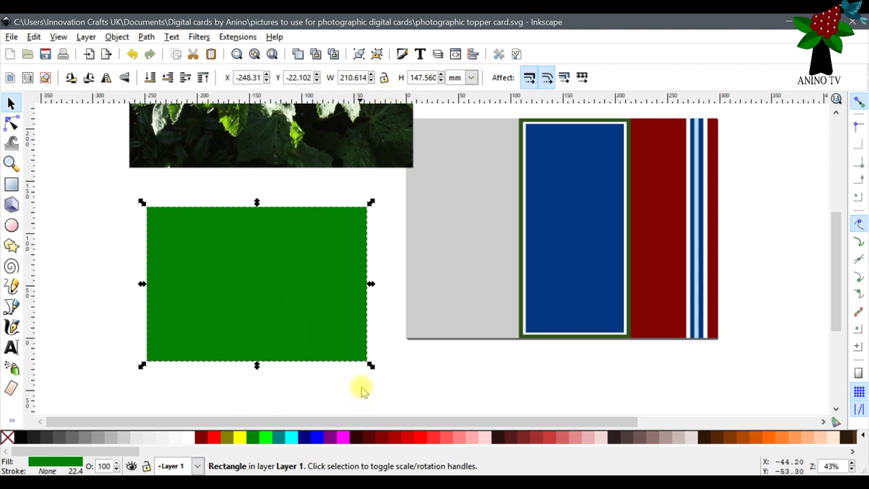
- Move the green rectangle onto the card and shrink it to about 149 by 130 mm over the blue and red panels
left_click_drag(292, 297, 675, 238)
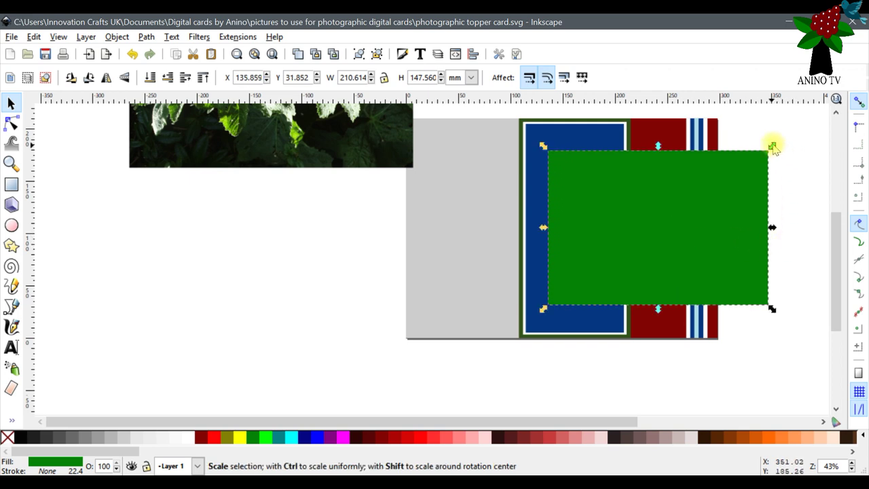
left_click_drag(772, 145, 704, 167)
left_click_drag(630, 234, 625, 220)
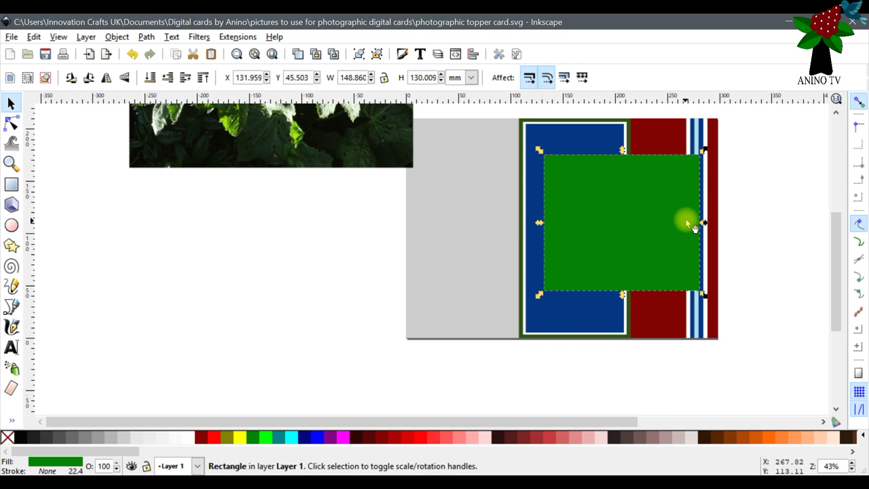
- Move the green rectangle off the card into the space beneath the flower photo, at about X -201, Y -11 mm
left_click_drag(642, 232, 268, 310)
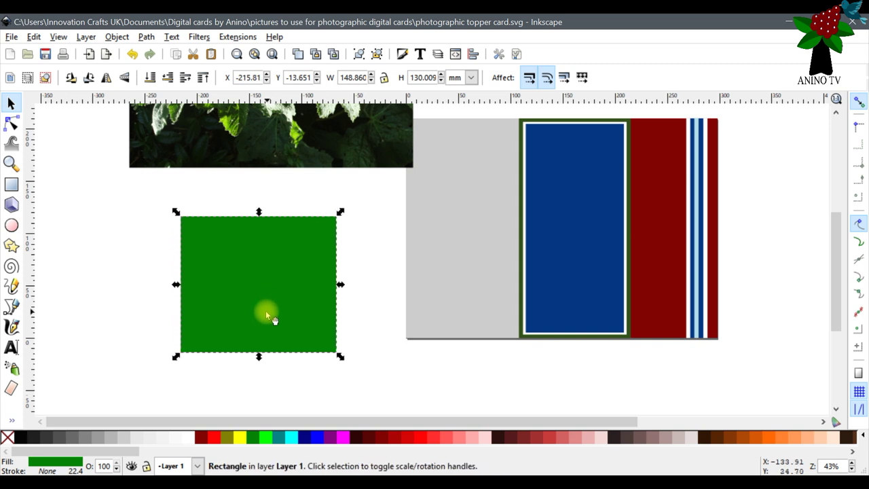
scroll(442, 274, "down", 4)
left_click_drag(239, 173, 252, 228)
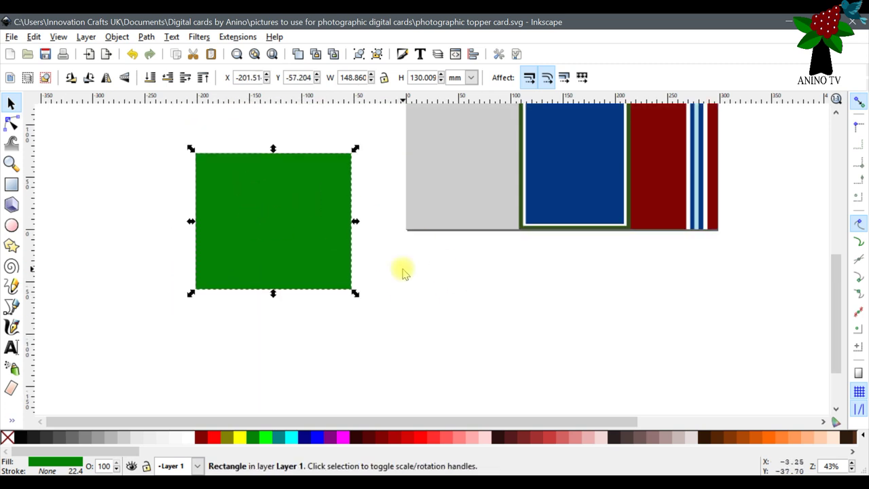
scroll(404, 270, "up", 6)
left_click_drag(290, 360, 291, 305)
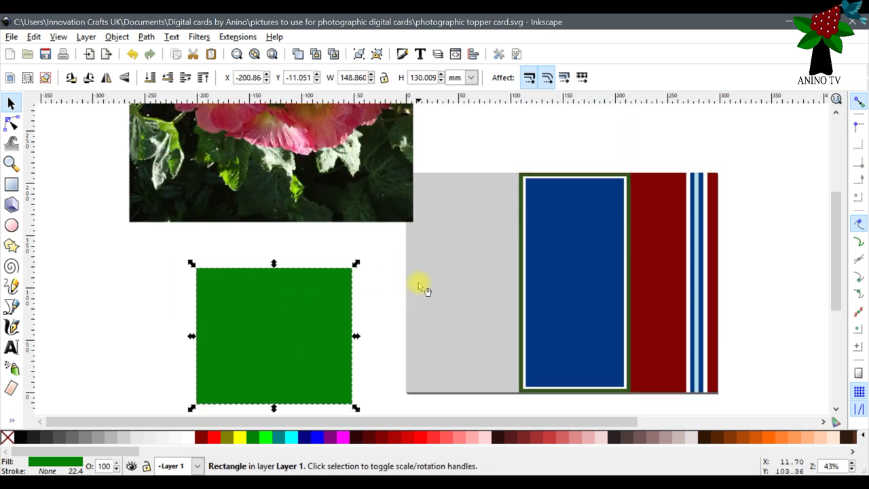
scroll(417, 279, "down", 4)
scroll(417, 272, "up", 2)
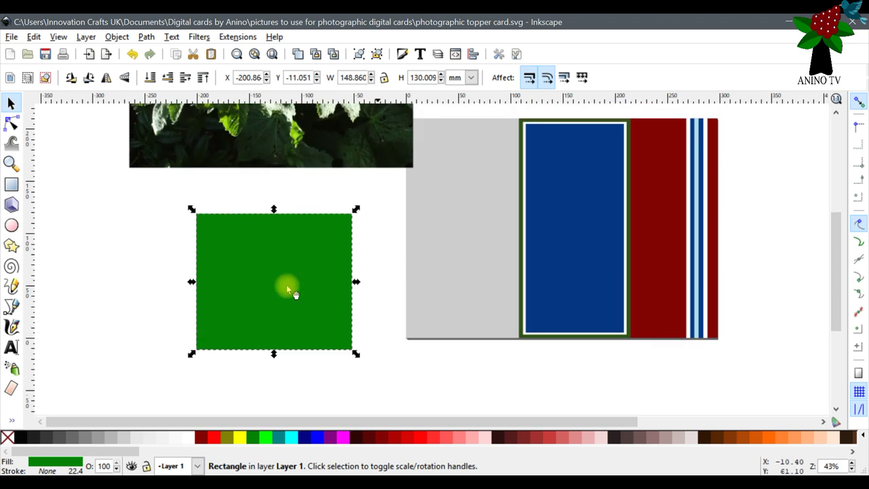
left_click(12, 227)
left_click_drag(169, 241, 267, 314)
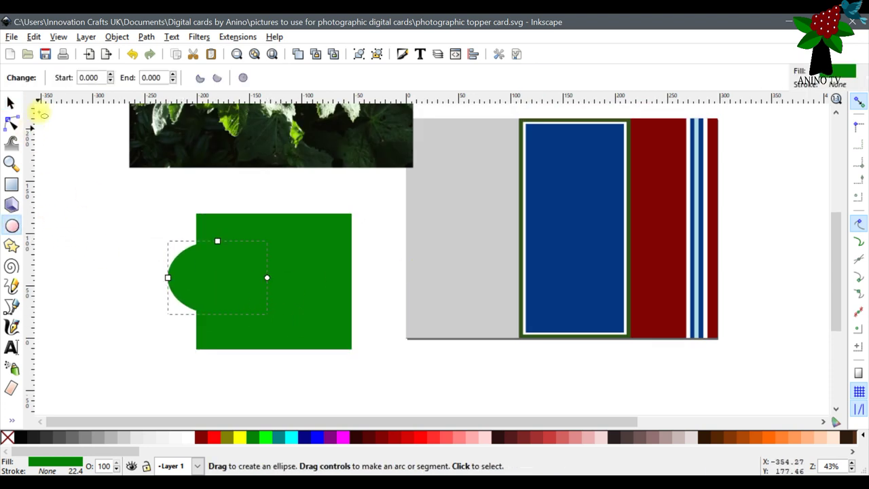
left_click(34, 36)
left_click(42, 53)
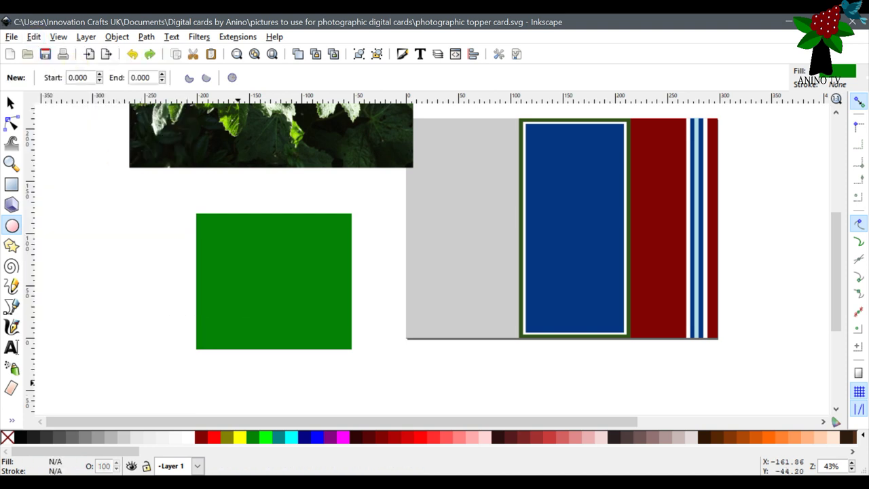
- Draw a dark red ellipse across the green rectangle, wider than it, and adjust the ellipse's height and arc end point to 0.640
left_click(368, 436)
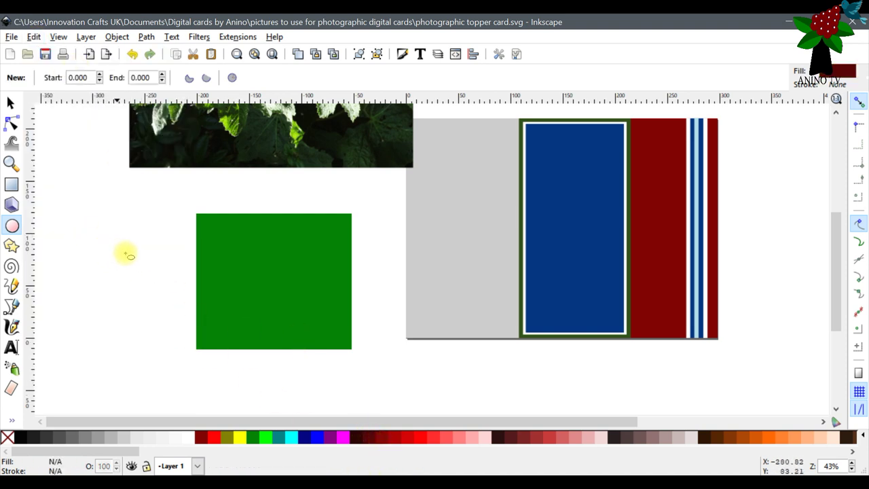
mouse_move(153, 238)
left_mouse_down()
mouse_move(177, 272)
mouse_move(223, 294)
mouse_move(384, 344)
left_mouse_up()
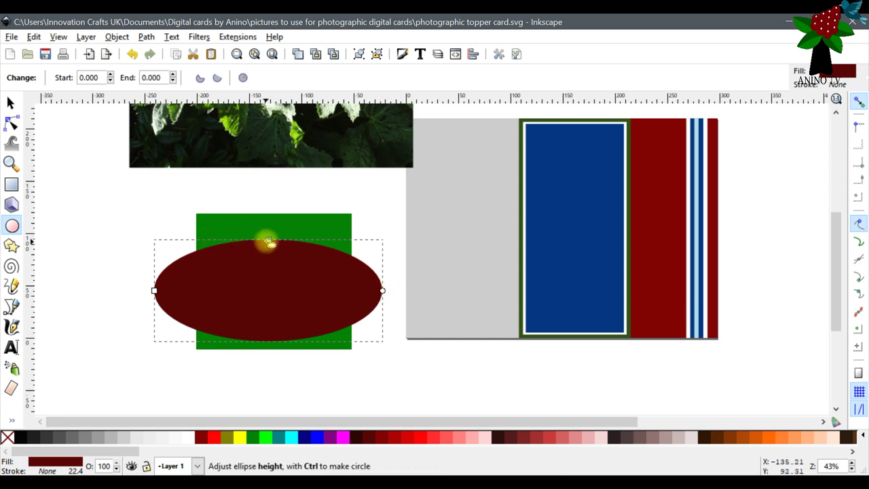
mouse_move(269, 242)
left_mouse_down()
mouse_move(268, 215)
mouse_move(269, 225)
left_mouse_up()
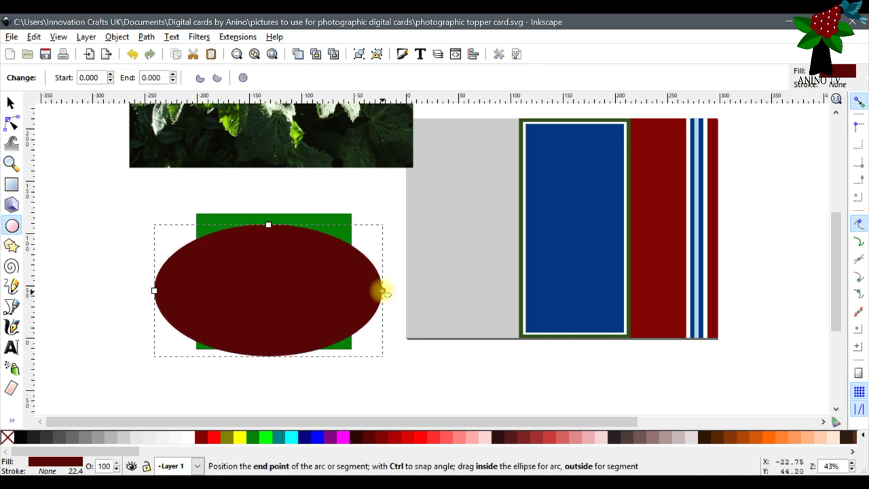
mouse_move(383, 291)
left_mouse_down()
mouse_move(364, 262)
mouse_move(326, 238)
mouse_move(380, 290)
left_mouse_up()
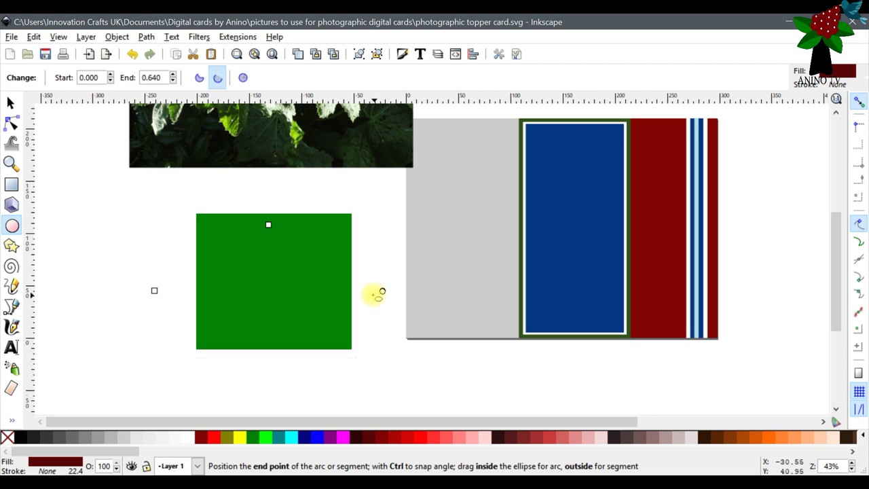
- Restore the dark red arc to a whole ellipse and shift it to about X -240, Y -12 mm over the green rectangle
left_click(243, 78)
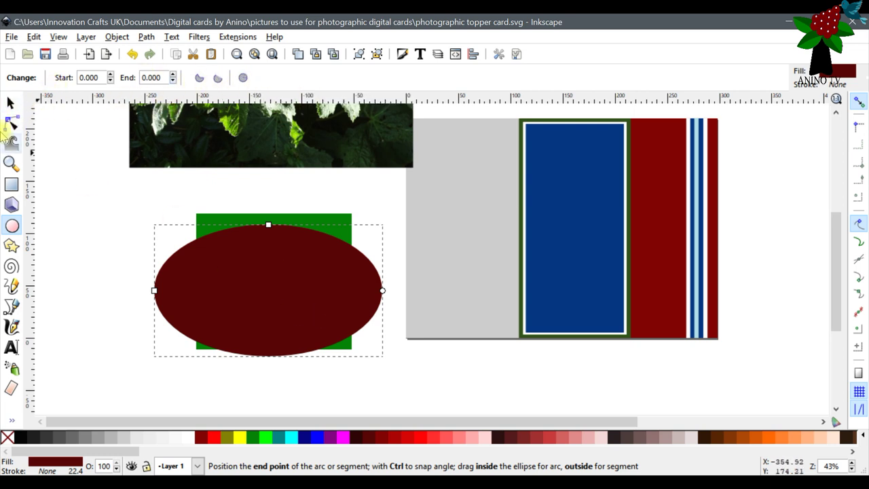
left_click(12, 103)
left_click(274, 271)
left_click_drag(274, 271, 258, 265)
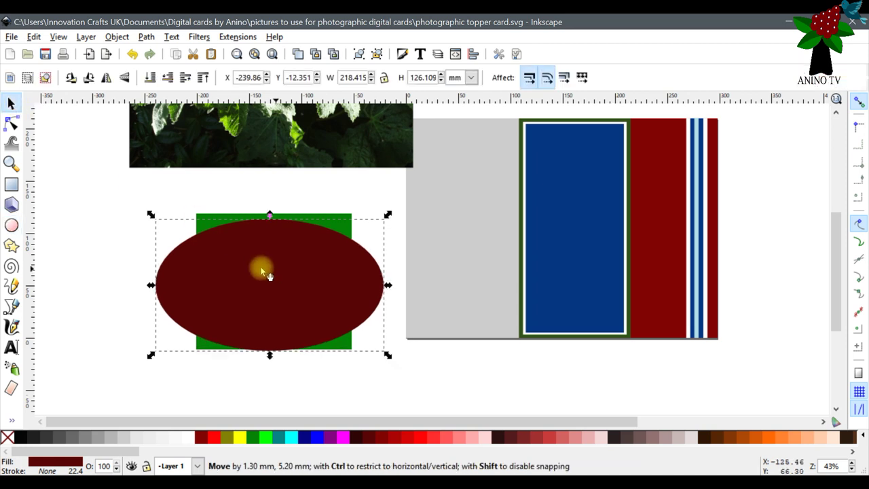
- Narrow the dark red ellipse from both sides to about 169 mm wide and centre it over the green rectangle
left_click(155, 291)
left_click(156, 290)
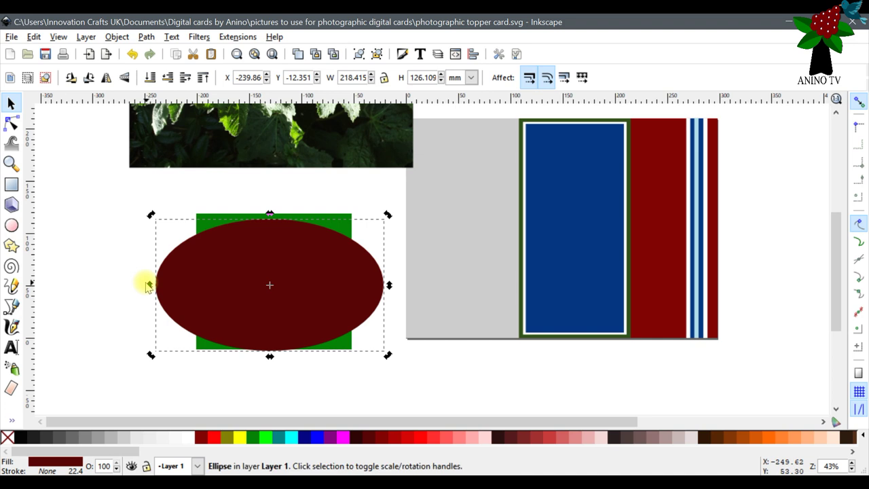
left_click_drag(150, 285, 184, 299)
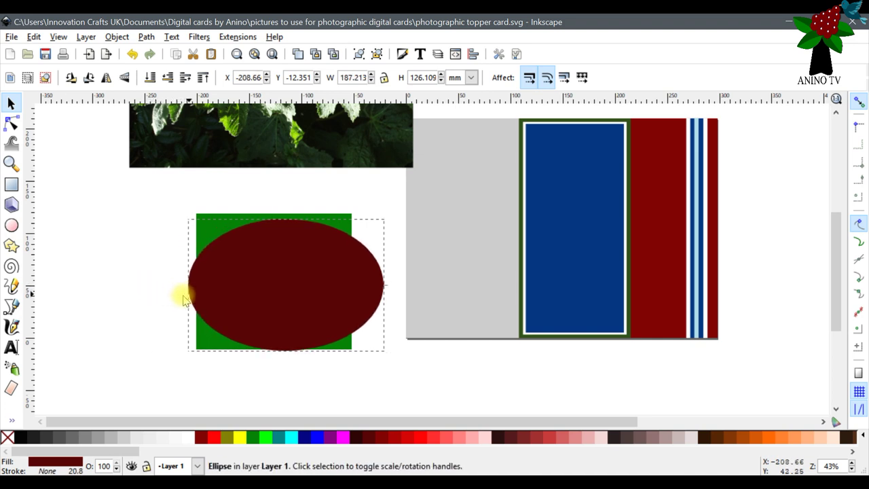
mouse_move(387, 285)
left_mouse_down()
mouse_move(372, 285)
mouse_move(375, 279)
left_mouse_up()
left_click_drag(293, 288, 294, 278)
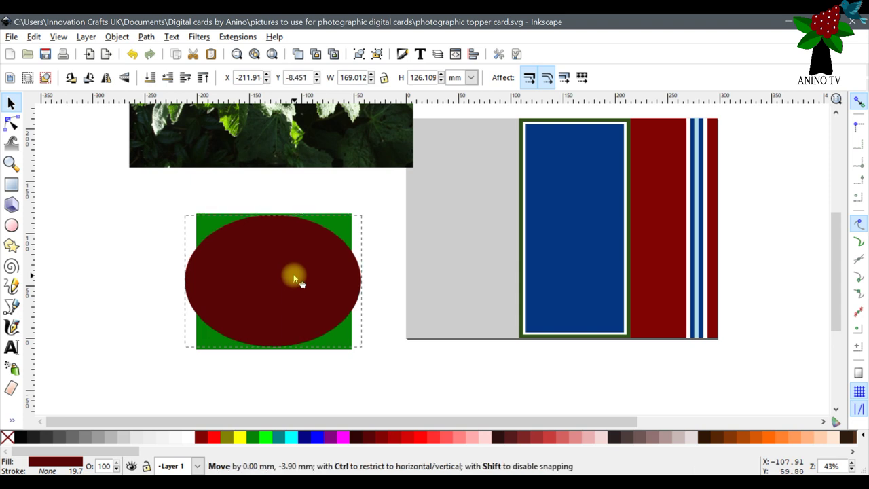
left_click_drag(294, 277, 294, 277)
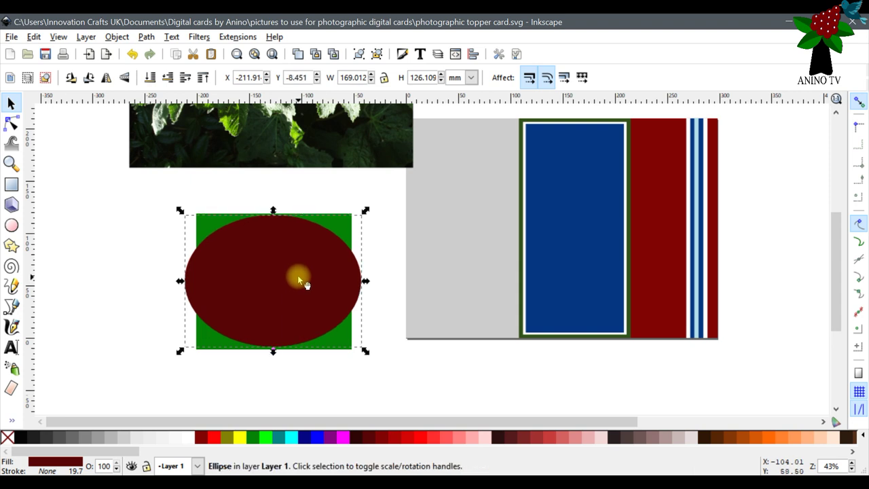
- Try a duplicate of the dark red ellipse rotated 90 degrees clockwise across the original, and remove it
right_click(287, 273)
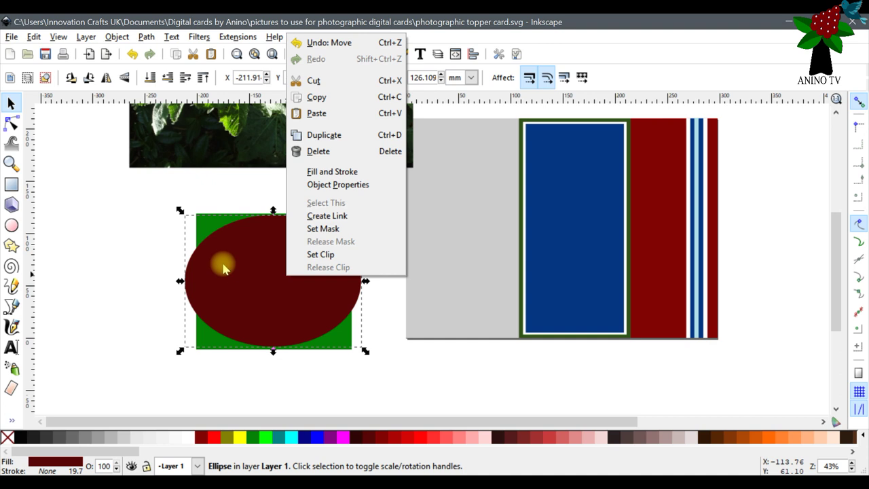
left_click(333, 135)
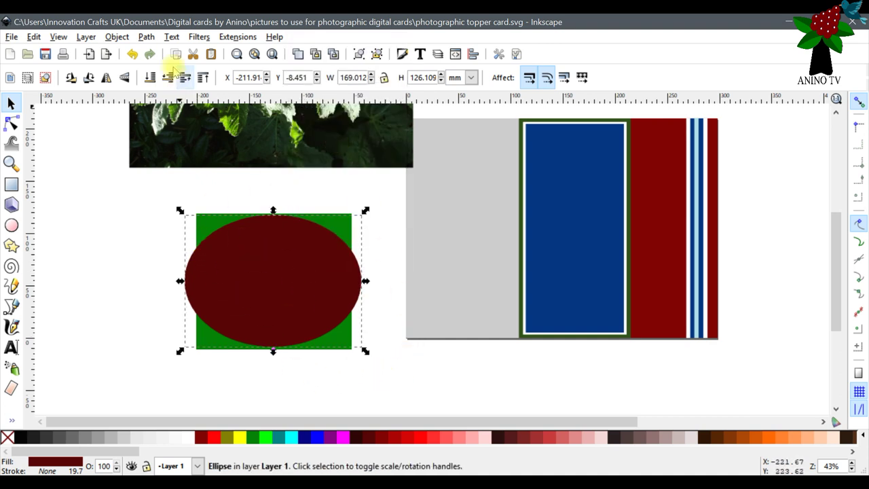
left_click(89, 79)
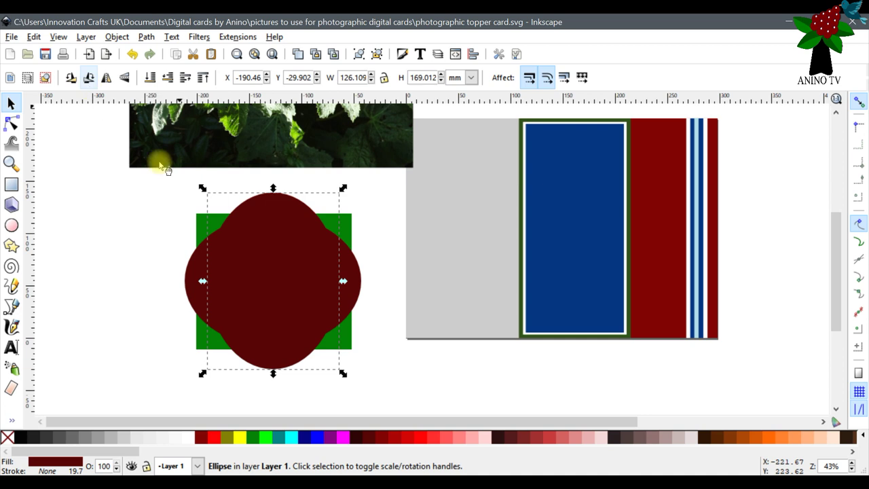
left_click(391, 224)
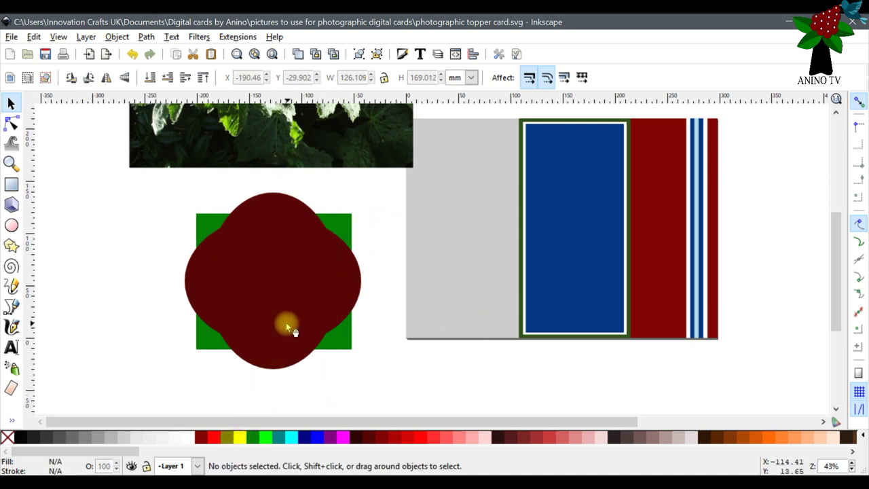
scroll(378, 237, "up", 5)
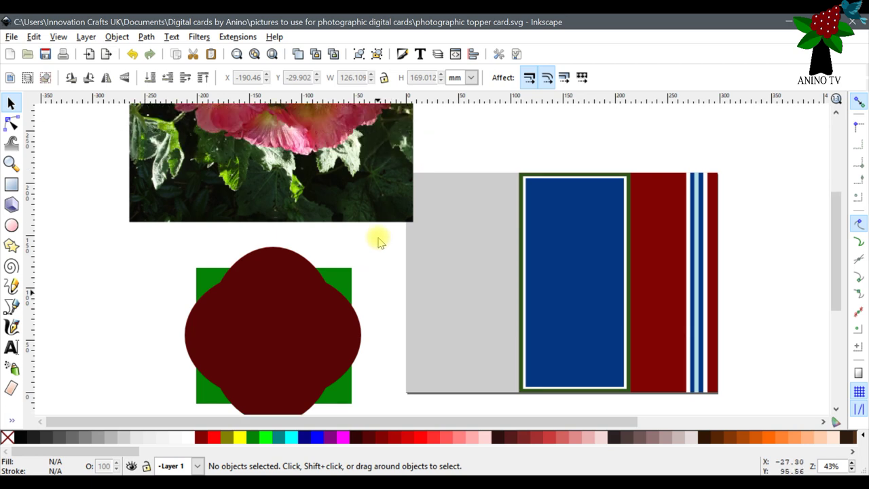
scroll(386, 241, "down", 8)
scroll(387, 241, "up", 2)
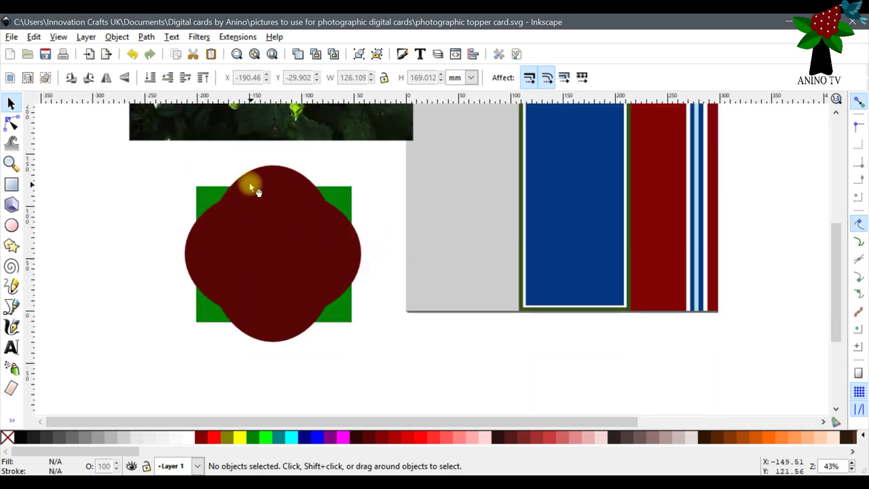
left_click(274, 211)
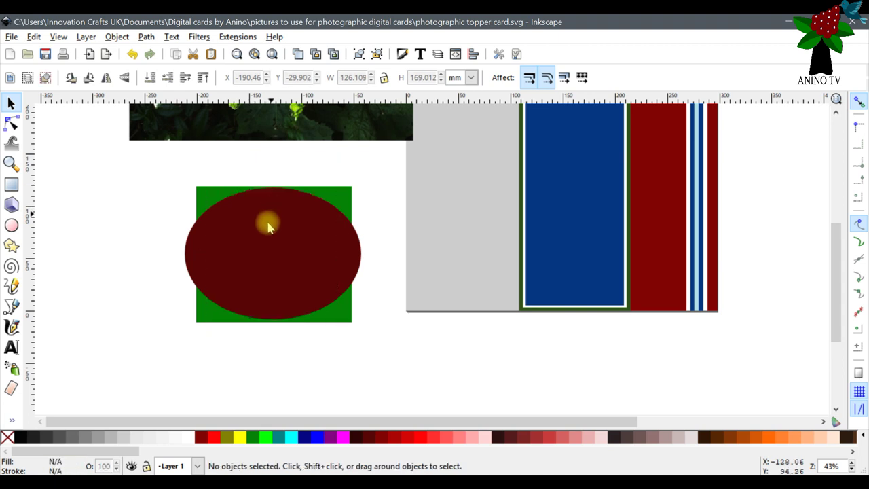
- Widen the dark red ellipse on both sides to about 205 mm and recentre it over the green rectangle
left_click(245, 236)
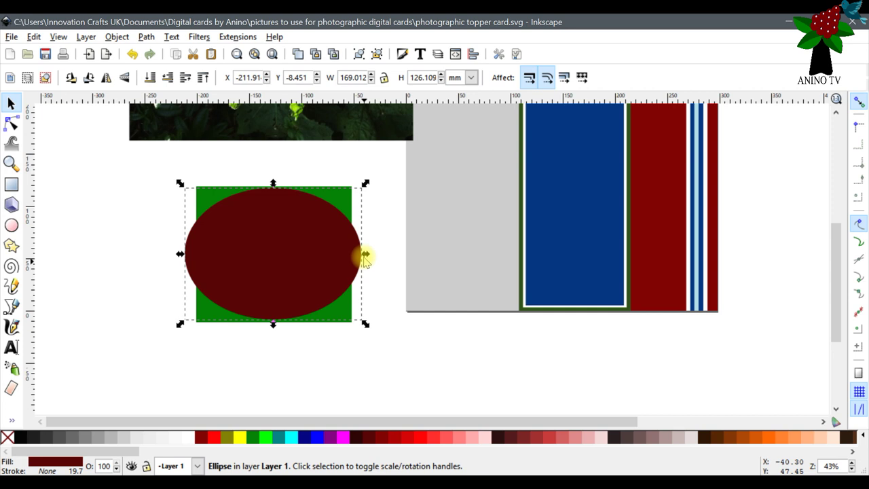
left_click_drag(364, 254, 381, 254)
left_click_drag(180, 252, 162, 257)
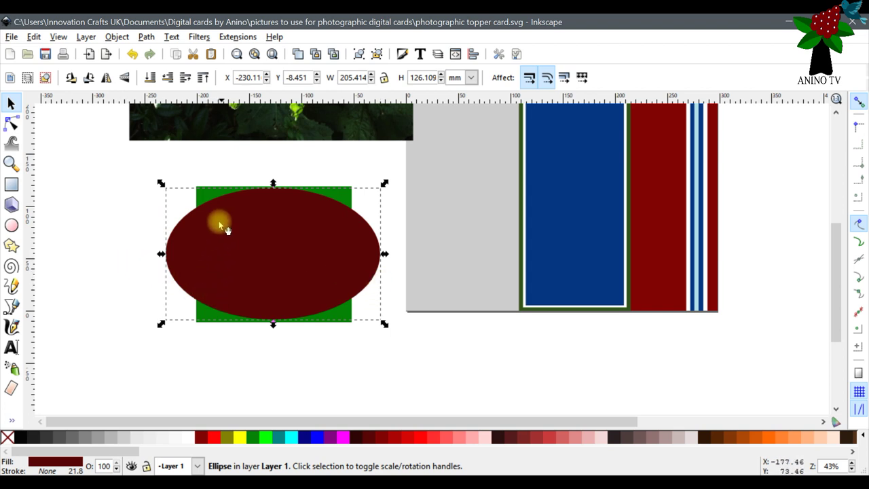
left_click_drag(303, 263, 299, 262)
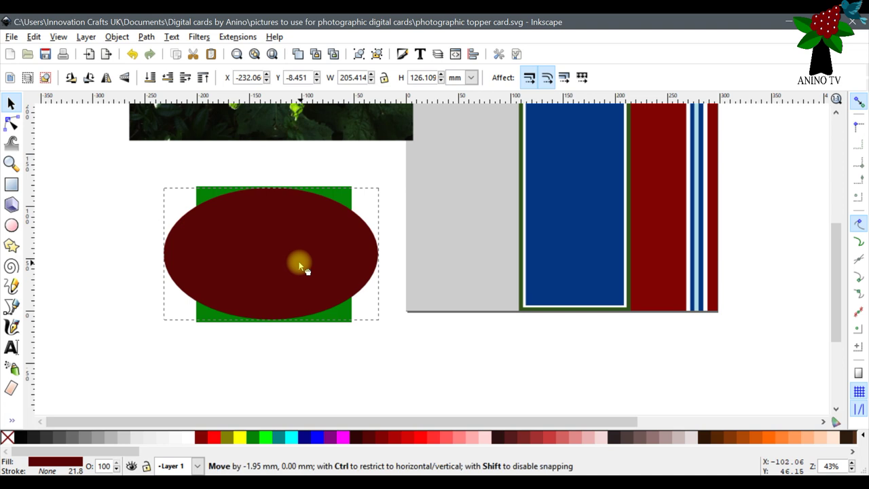
left_click_drag(300, 262, 299, 262)
- Duplicate the wide ellipse, rotate the copy 90 degrees clockwise and resize it to about 137 by 173 mm
right_click(299, 261)
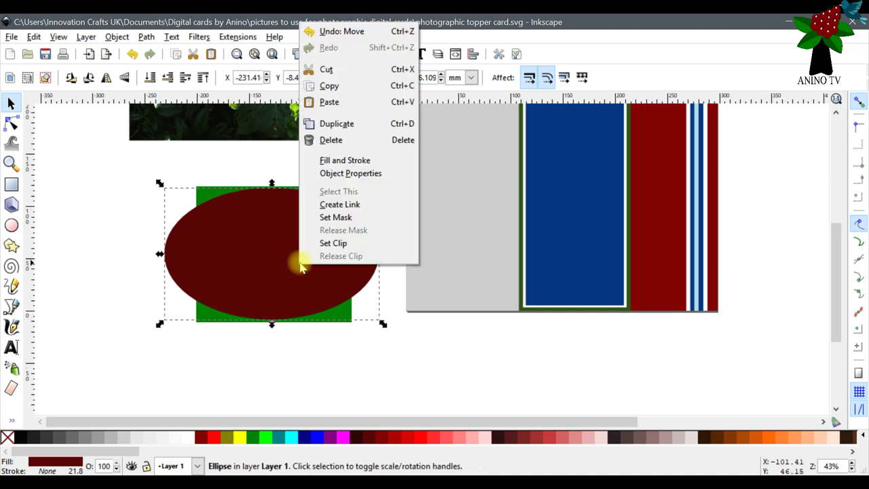
left_click(362, 125)
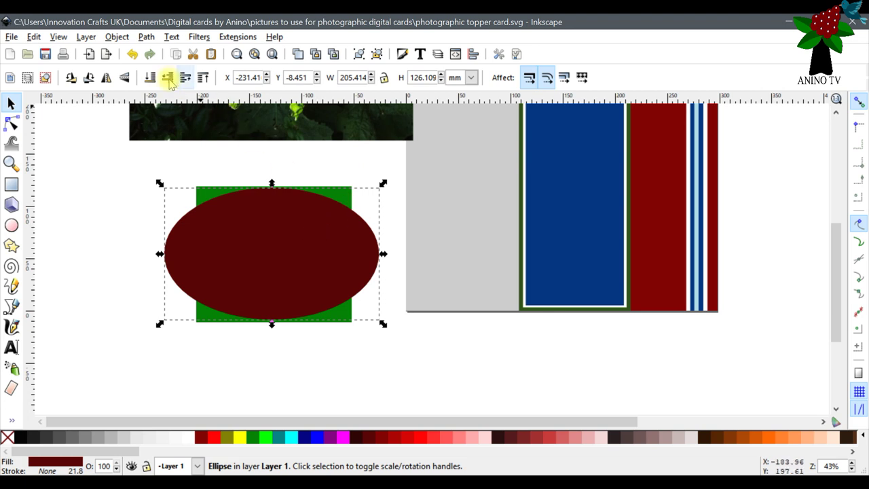
left_click(88, 77)
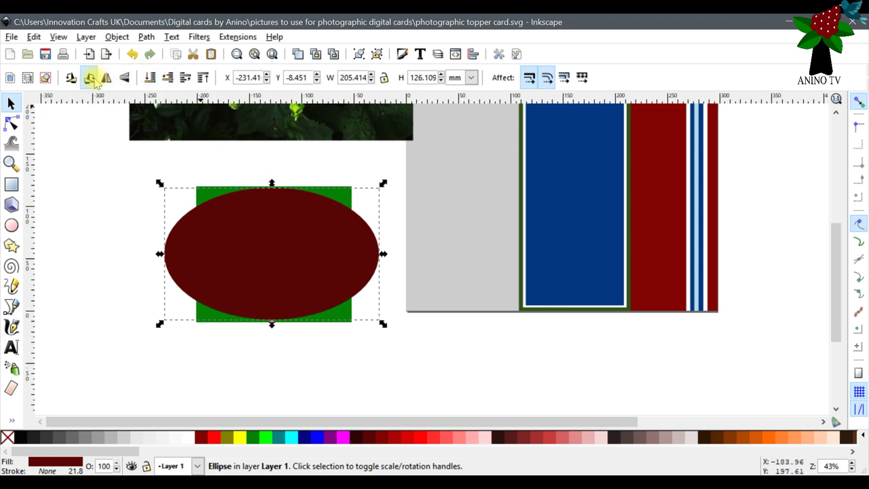
left_click_drag(343, 146, 351, 162)
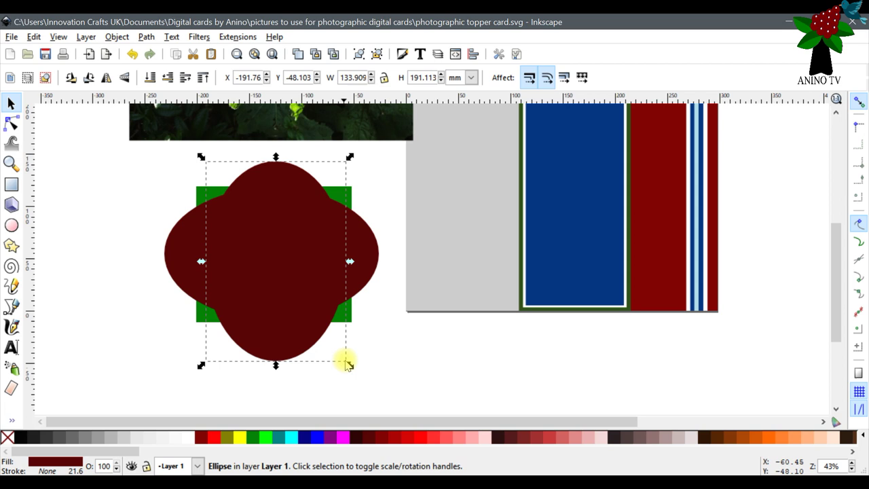
left_click_drag(350, 366, 360, 349)
left_click(382, 326)
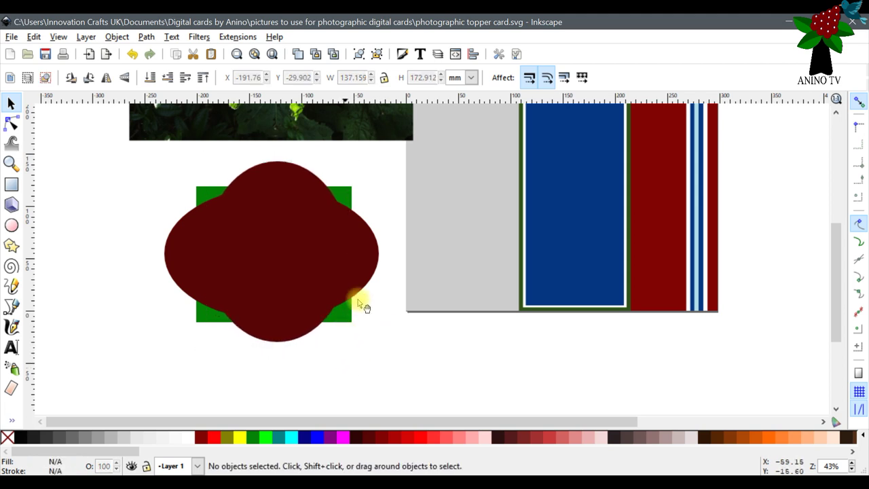
- Nudge the wide horizontal ellipse to about X -228 mm so it lines up with the upright ellipse
scroll(360, 309, "up", 2)
left_click(351, 331)
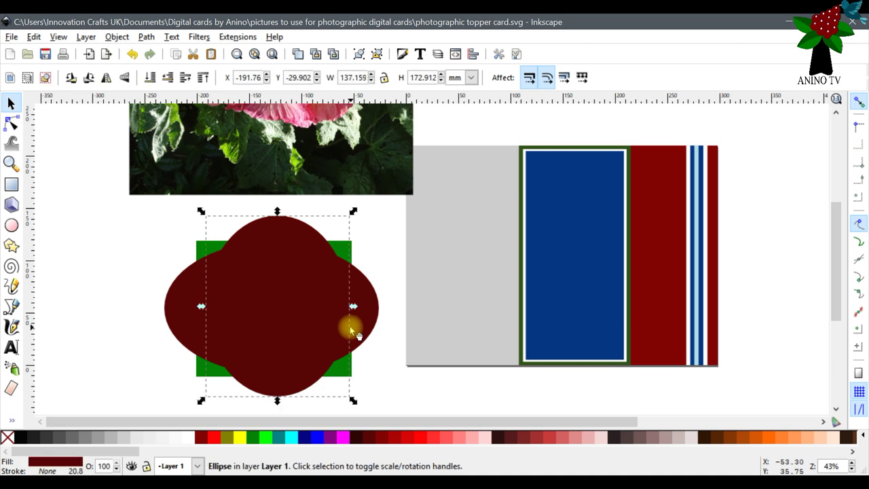
left_click(185, 308)
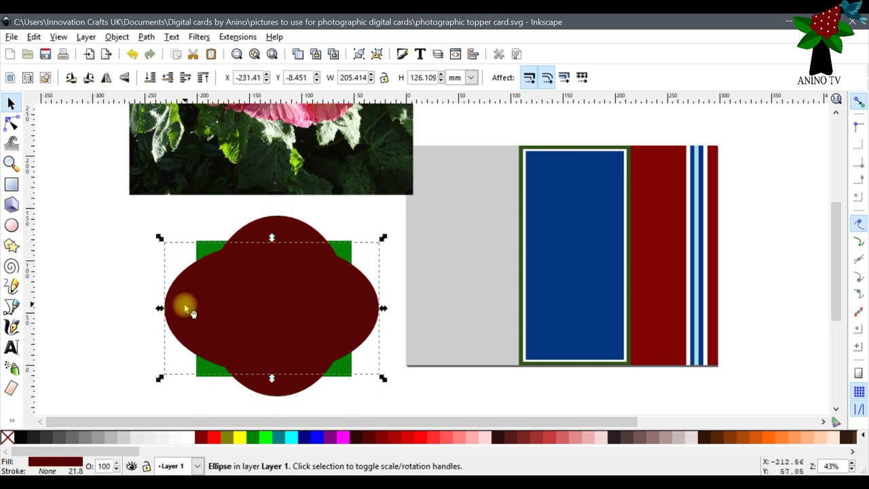
left_click_drag(185, 308, 187, 309)
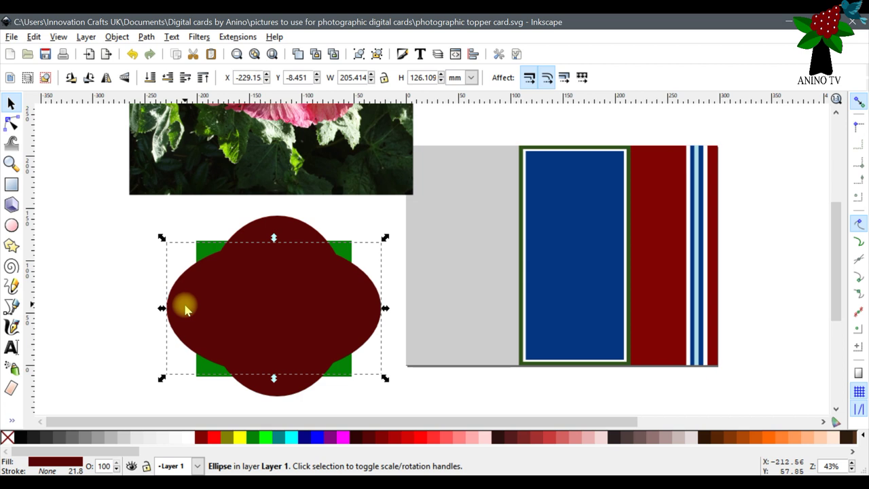
scroll(184, 309, "down", 2)
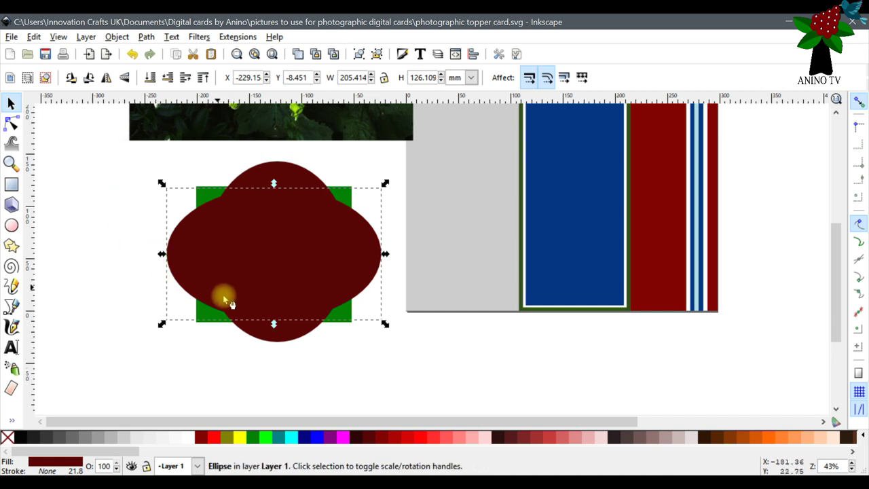
left_click(336, 357)
left_click(196, 250)
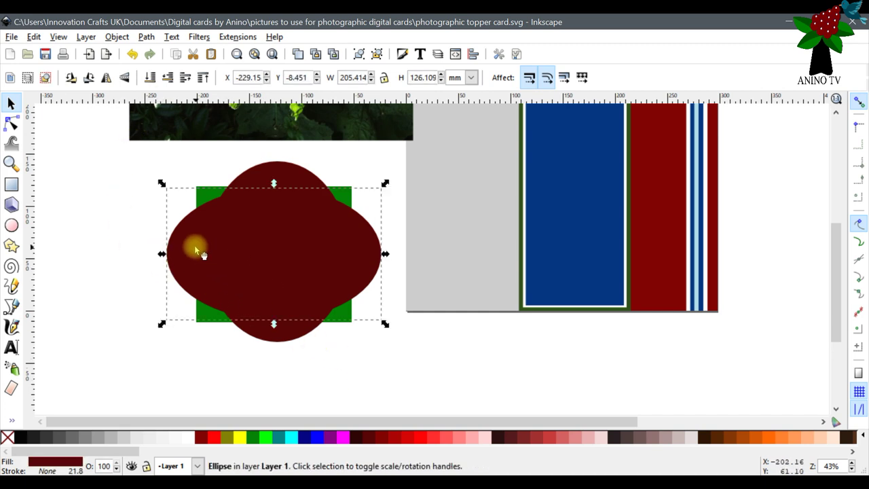
left_click_drag(196, 253, 196, 251)
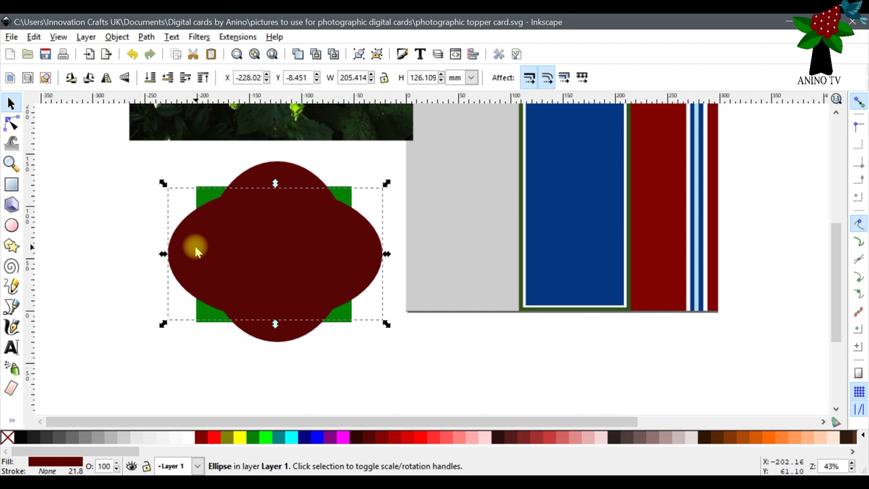
left_click(184, 359)
- Select the green rectangle with both ellipses and move them together to about X -237, Y -35 mm beneath the photo
left_click_drag(170, 363, 385, 256)
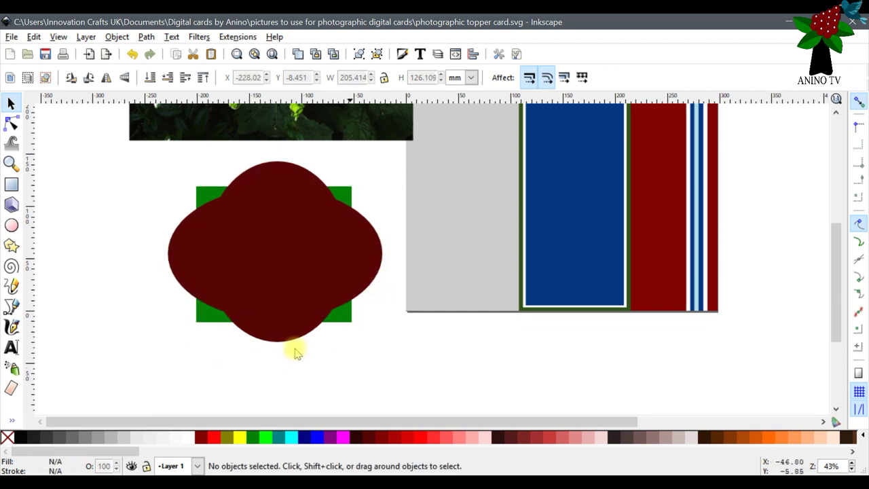
scroll(228, 356, "up", 2)
scroll(229, 355, "down", 4)
left_click_drag(127, 327, 398, 101)
scroll(297, 243, "up", 5)
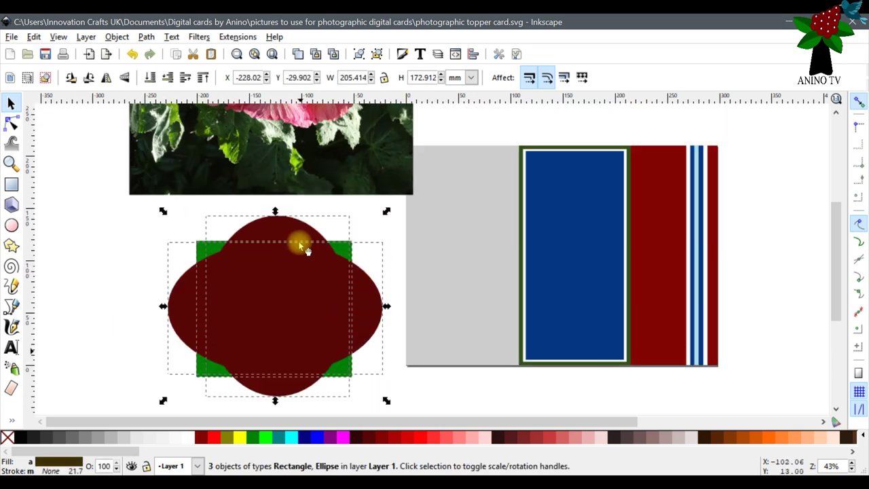
scroll(275, 372, "up", 2)
left_click_drag(274, 375, 262, 248)
left_click_drag(268, 258, 273, 265)
scroll(340, 280, "down", 2)
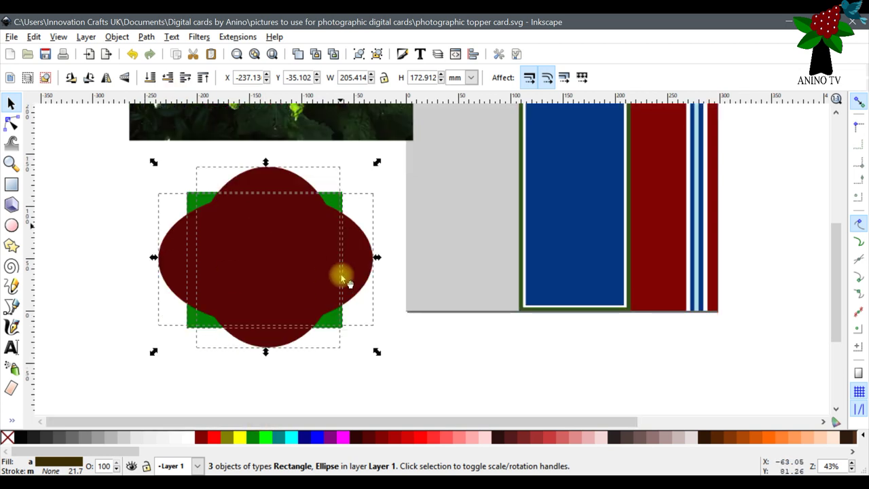
- Merge the green rectangle and both ellipses into a single shape with Union
left_click(146, 38)
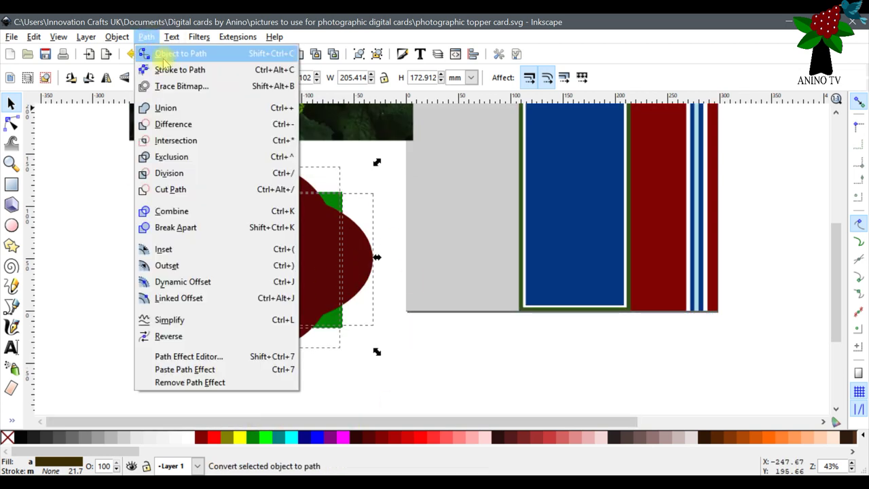
left_click(172, 112)
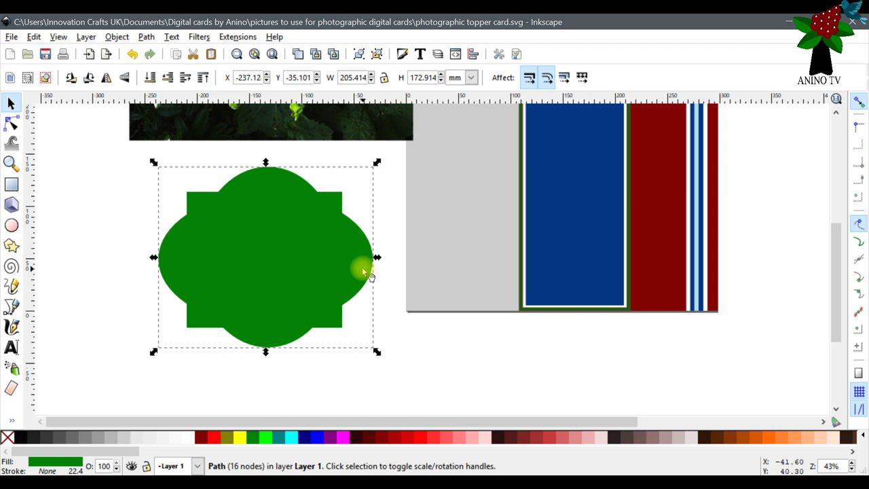
scroll(306, 280, "up", 4)
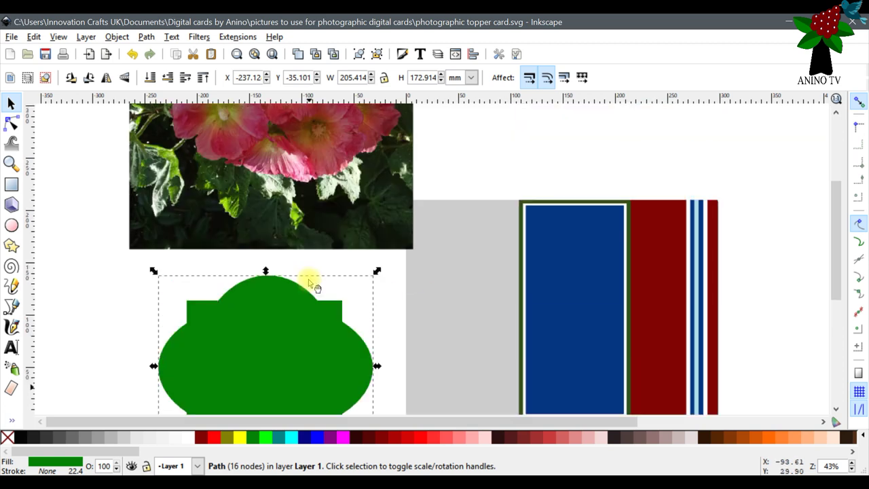
scroll(313, 285, "down", 4)
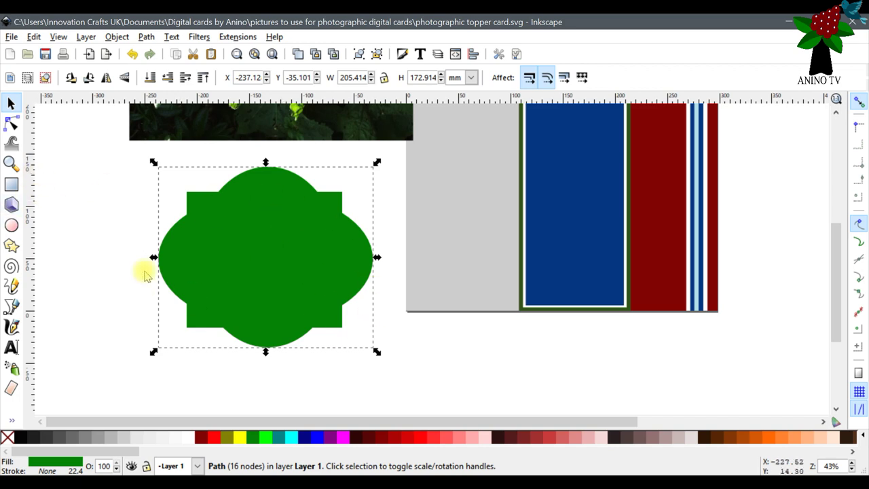
- Try the green shape over the flowers in the photo, and move it down over the photo's lower edge
scroll(330, 252, "up", 3)
left_click_drag(288, 351, 273, 135)
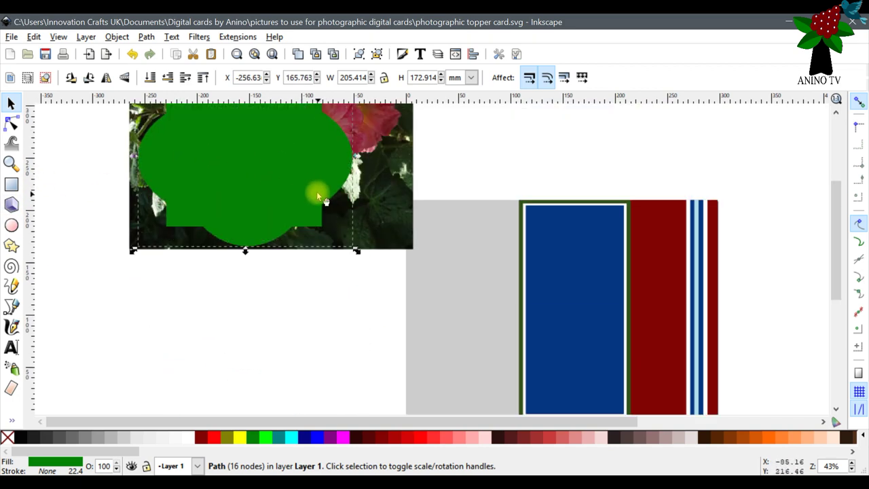
scroll(320, 193, "up", 5)
scroll(327, 195, "down", 2)
left_click_drag(252, 257, 278, 227)
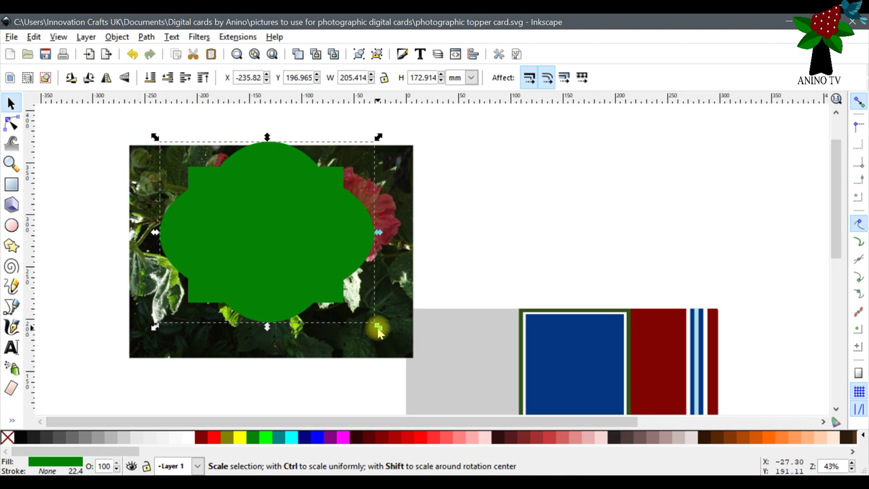
left_click_drag(283, 206, 299, 299)
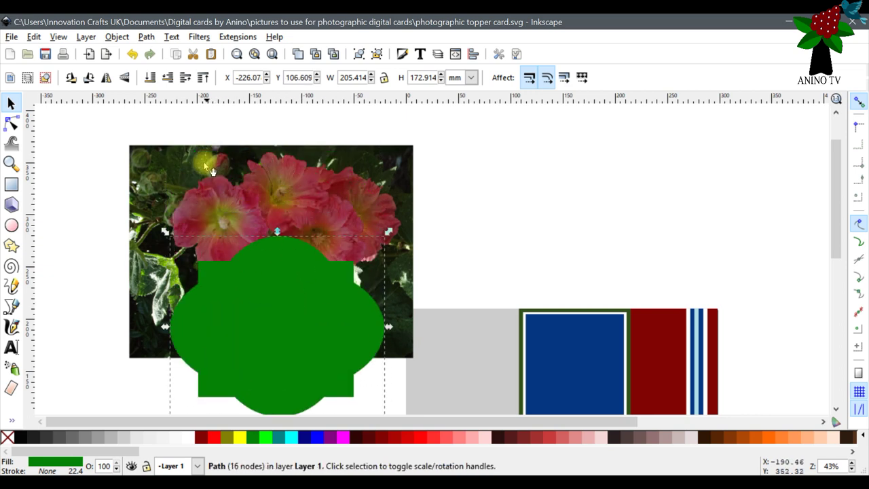
- Move the green shape onto the card front, over the blue panel and the dark red background
scroll(415, 231, "down", 4)
scroll(416, 228, "down", 2)
left_click_drag(305, 184, 659, 273)
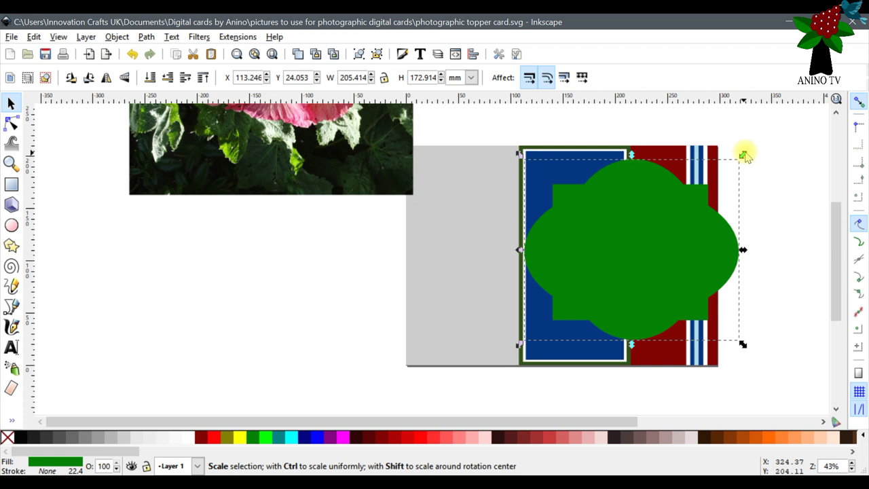
left_click_drag(744, 156, 694, 194)
left_click_drag(624, 269, 629, 253)
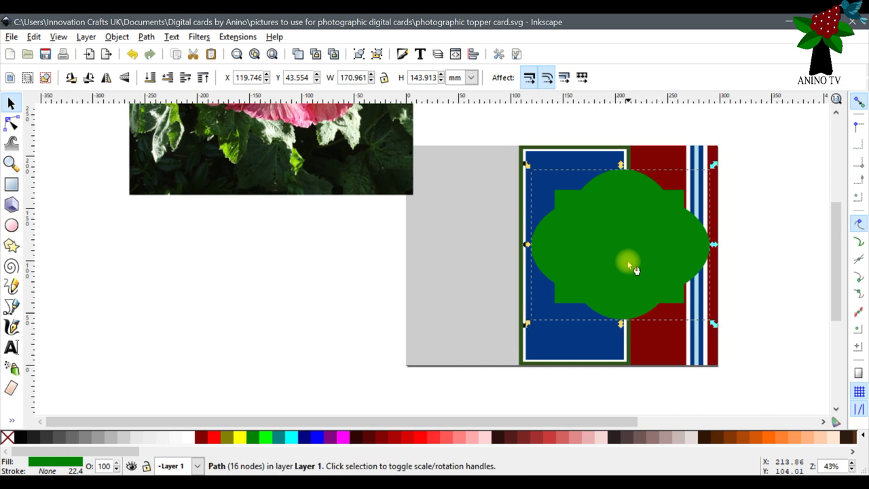
left_click(713, 173, "shift")
left_click(33, 37)
left_click(46, 54)
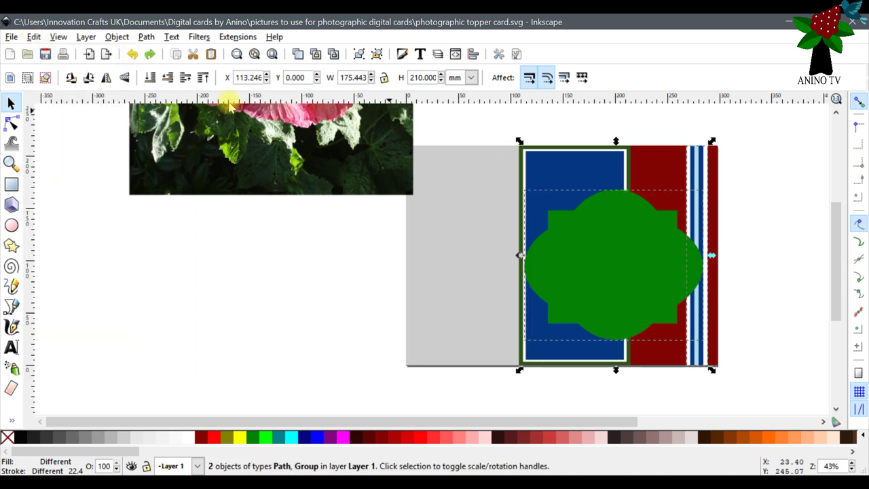
left_click(34, 39)
left_click(45, 55)
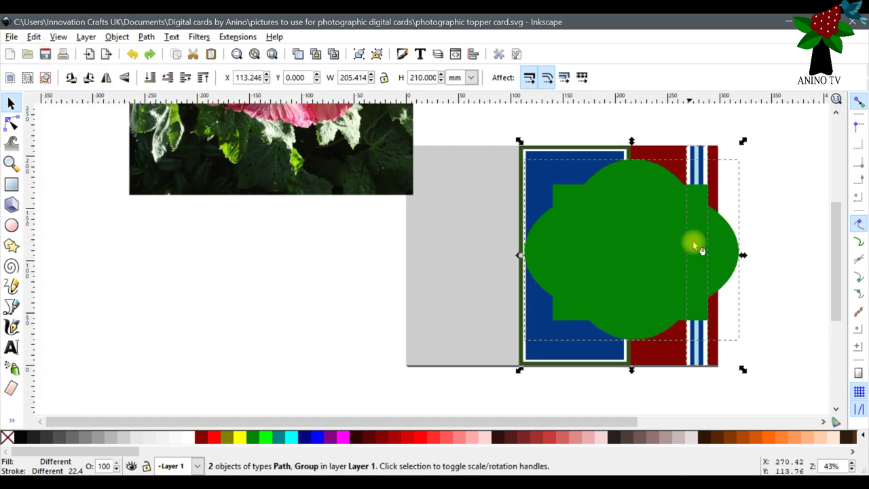
- Scale the green shape on the card down to about 170 mm wide and 132 mm high
left_click(801, 170)
left_click(684, 201)
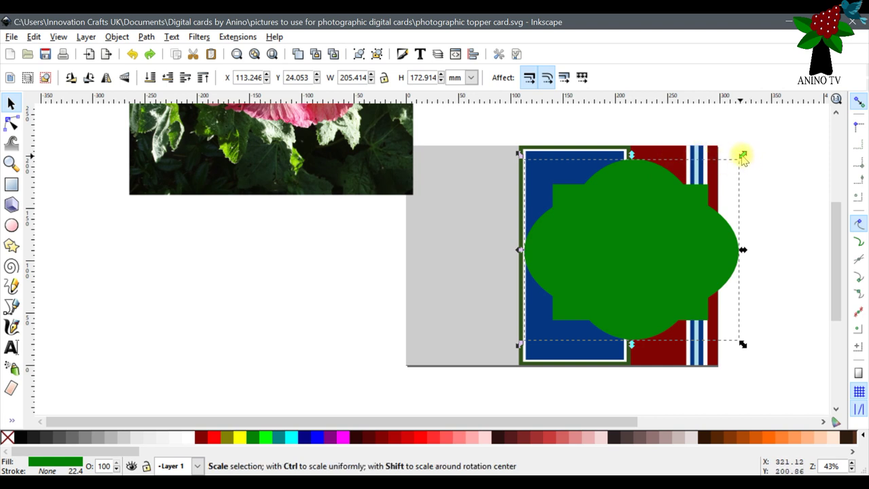
key("ctrl")
left_click_drag(743, 155, 705, 186)
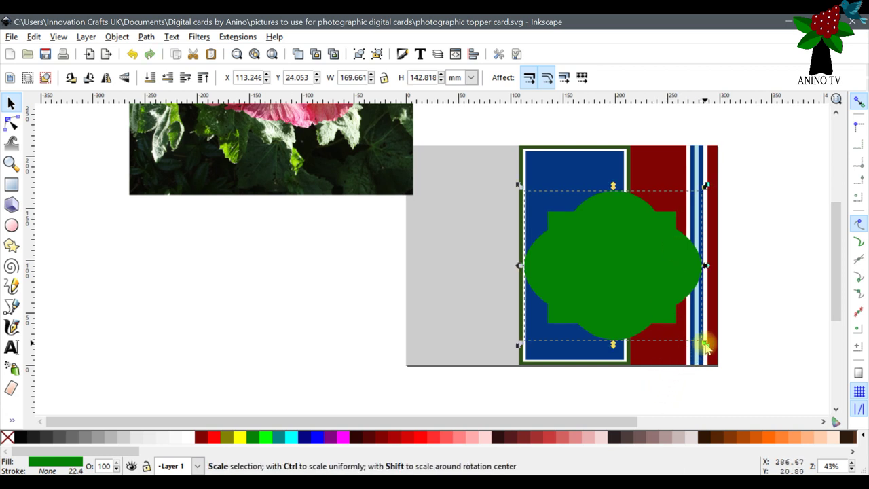
left_click_drag(707, 345, 704, 339)
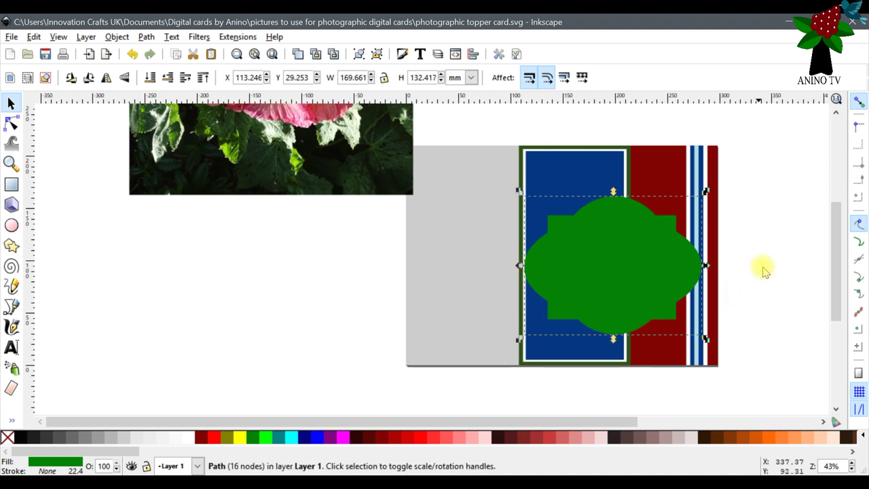
- Rotate the green shape 90 degrees clockwise and position it upright near the middle of the card front
left_click_drag(582, 261, 604, 230)
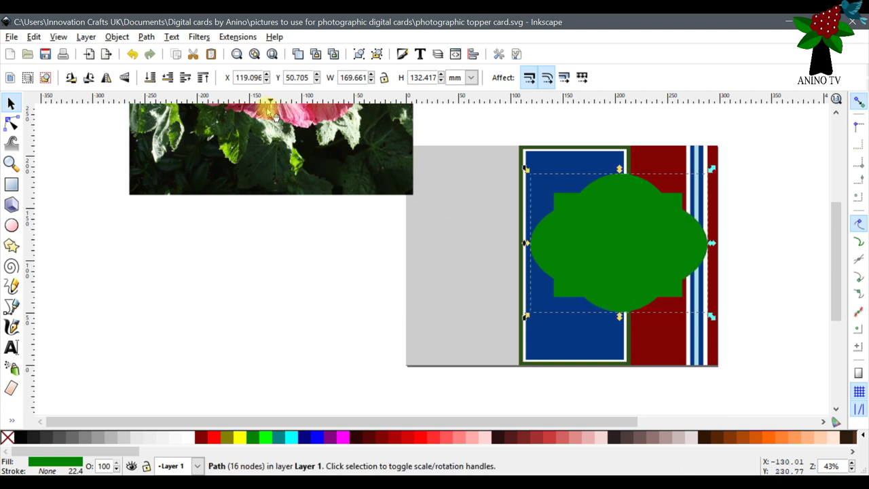
left_click(89, 78)
left_click_drag(628, 252, 632, 256)
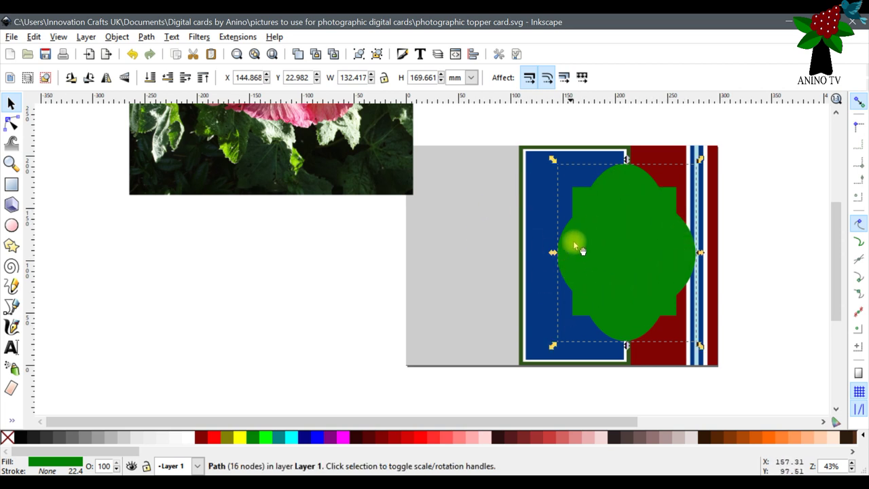
left_click_drag(605, 245, 597, 249)
- Duplicate the green shape, place the copy just below the flower photo, and save the document
scroll(320, 204, "up", 8)
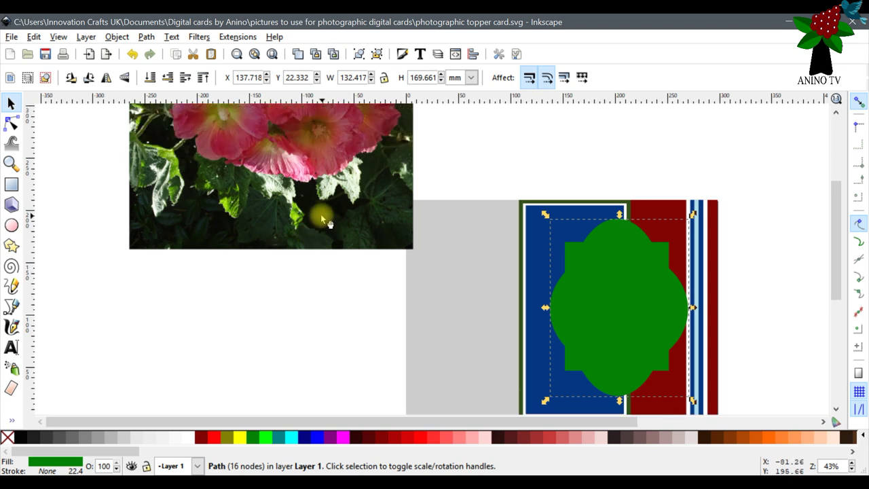
scroll(324, 214, "down", 6)
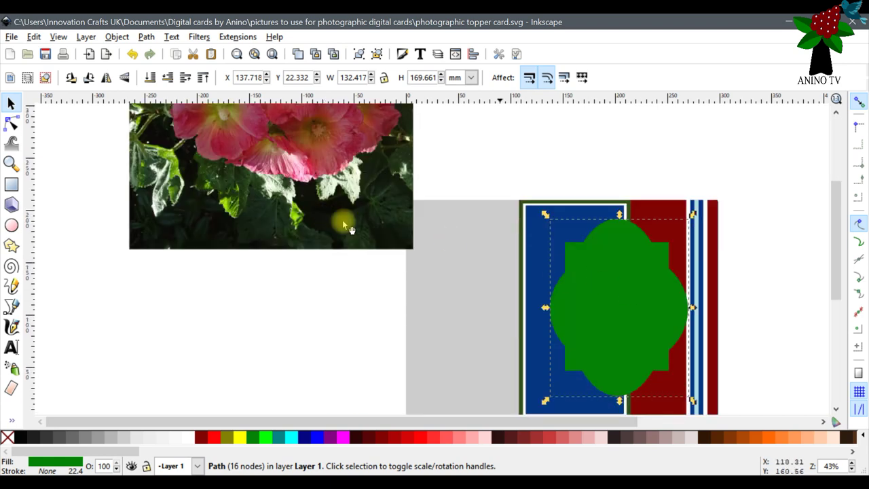
left_click(345, 202)
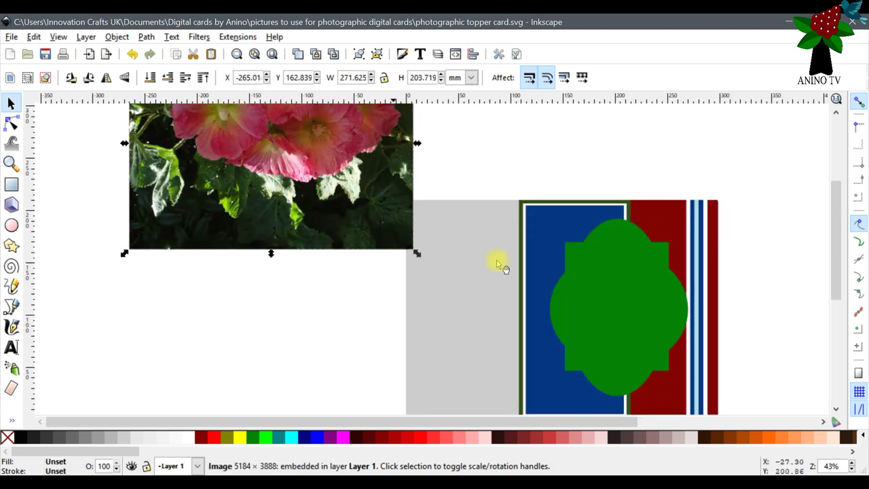
left_click(627, 303)
scroll(638, 271, "down", 6)
right_click(624, 178)
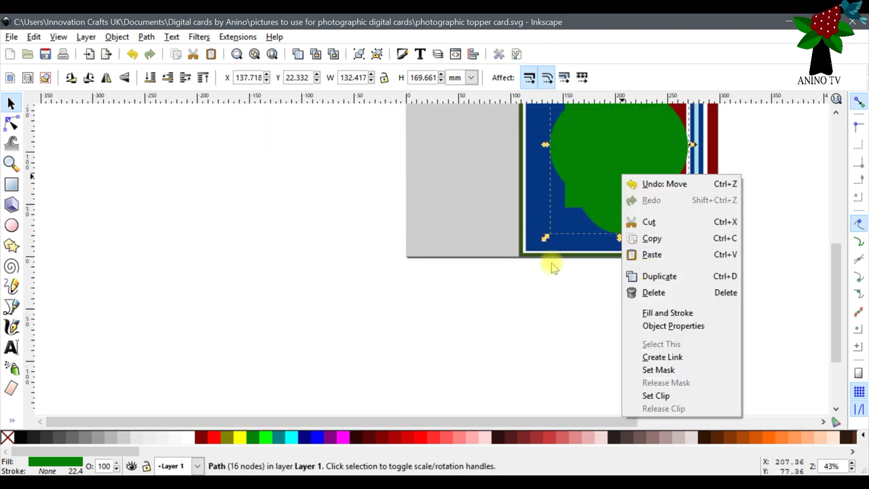
left_click(546, 297)
left_click_drag(832, 292, 822, 235)
right_click(584, 299)
left_click(646, 155)
left_click_drag(615, 309, 228, 337)
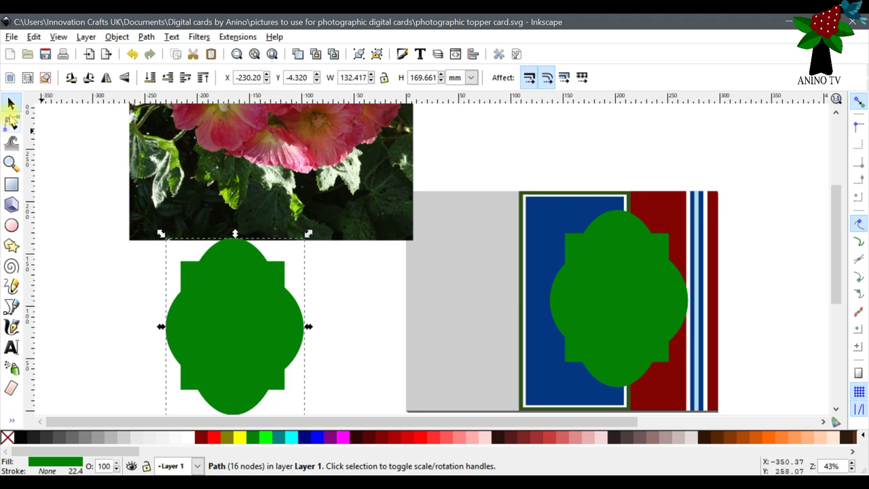
left_click(46, 56)
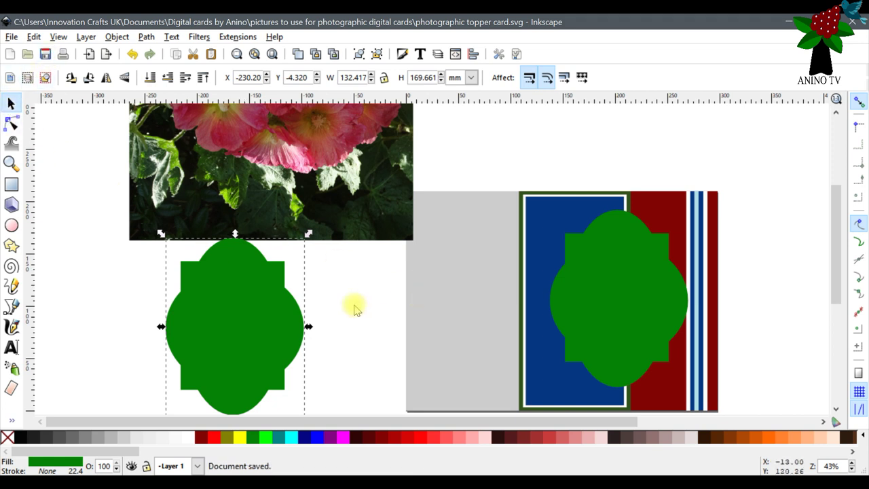
- Move the flower photo left, clear of the card, and place the duplicate green shape over the photo's lower-left edge
scroll(381, 231, "up", 4)
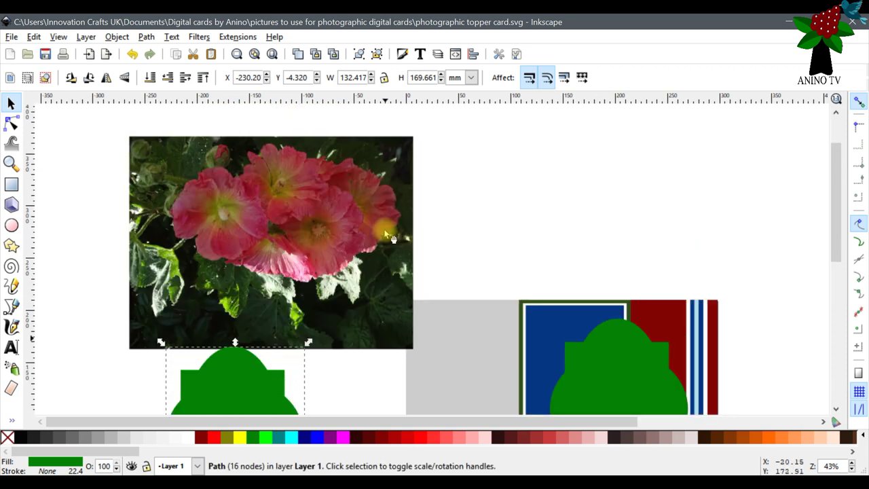
scroll(306, 203, "down", 2)
left_click_drag(231, 185, 225, 218)
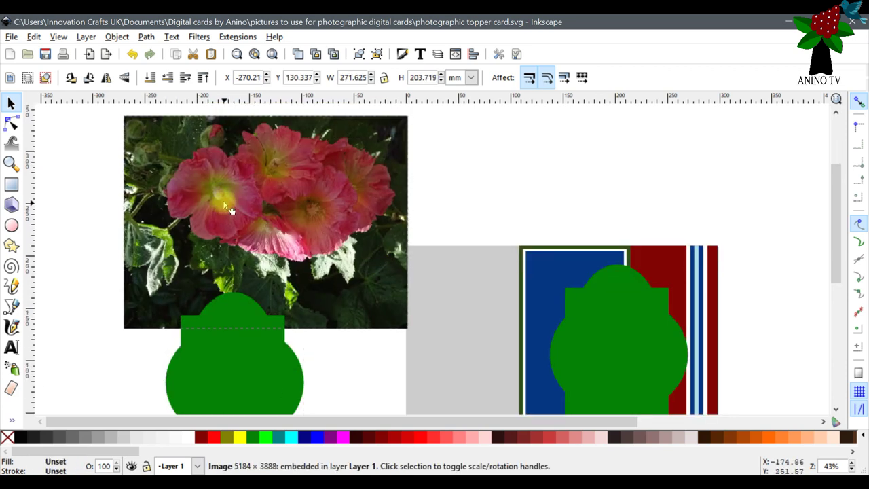
scroll(467, 238, "down", 2)
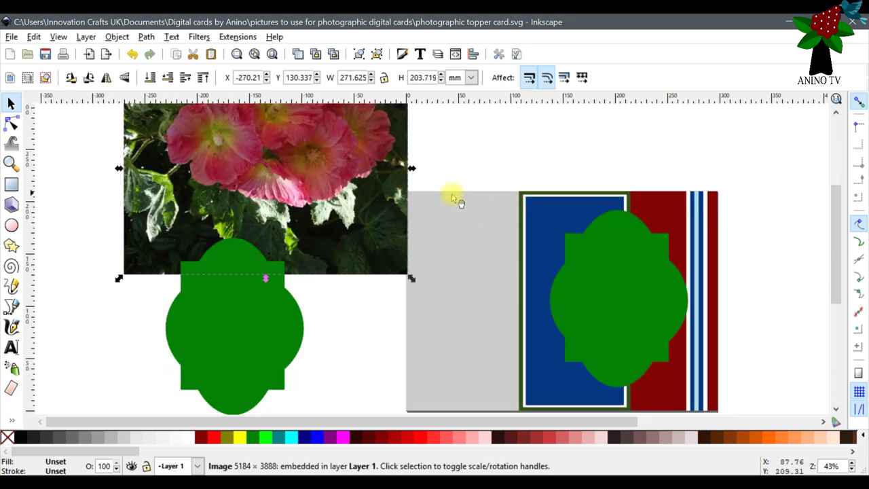
left_click_drag(385, 197, 306, 256)
left_click(165, 405)
left_click_drag(165, 405, 117, 438)
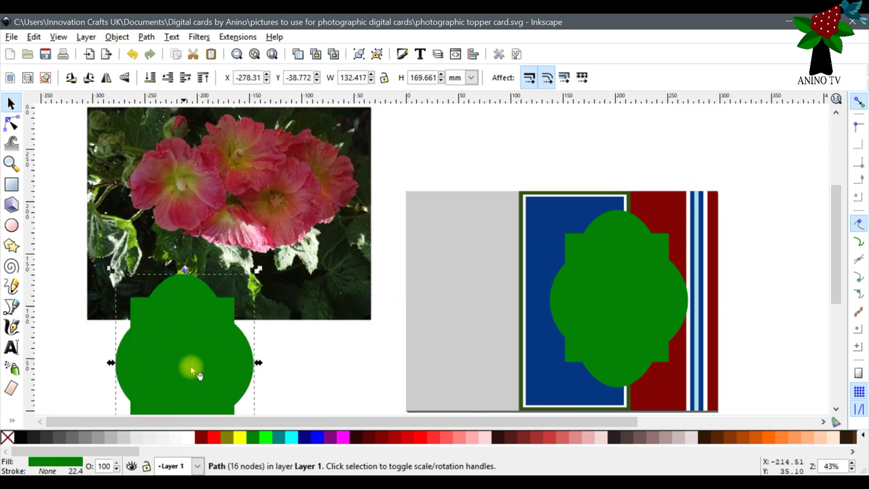
scroll(369, 345, "up", 2)
scroll(367, 219, "down", 1)
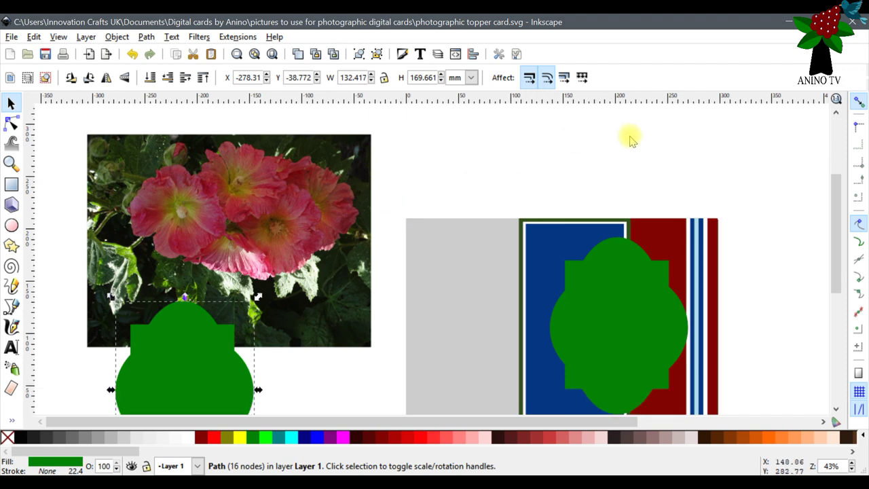
scroll(716, 243, "down", 2)
scroll(718, 243, "up", 2)
scroll(717, 242, "down", 2)
scroll(601, 261, "up", 2)
scroll(604, 252, "down", 2)
- Fill the dark red card background rectangle with a pale green sampled from a leaf in the photo using the Dropper
left_click(655, 176)
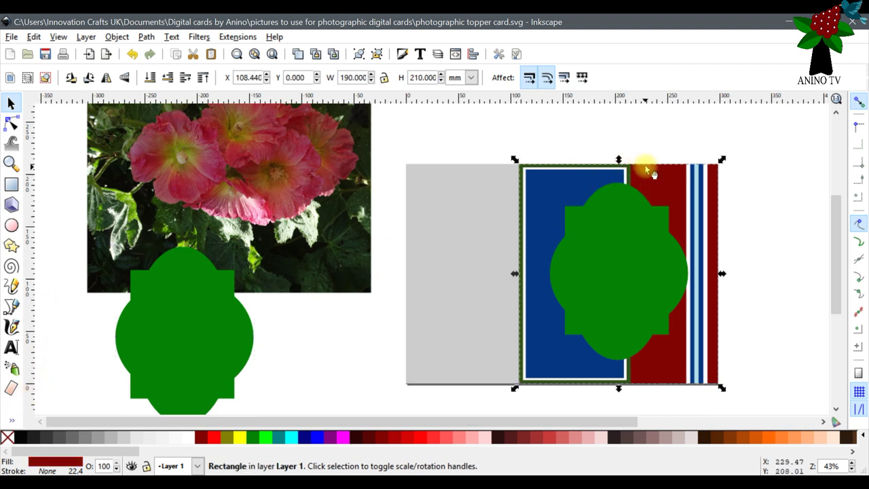
left_click(11, 421)
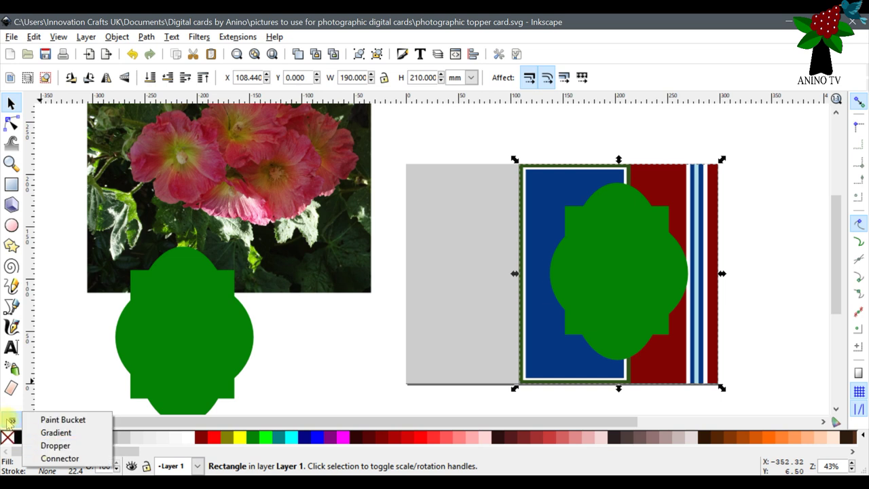
left_click(53, 446)
left_click(311, 236)
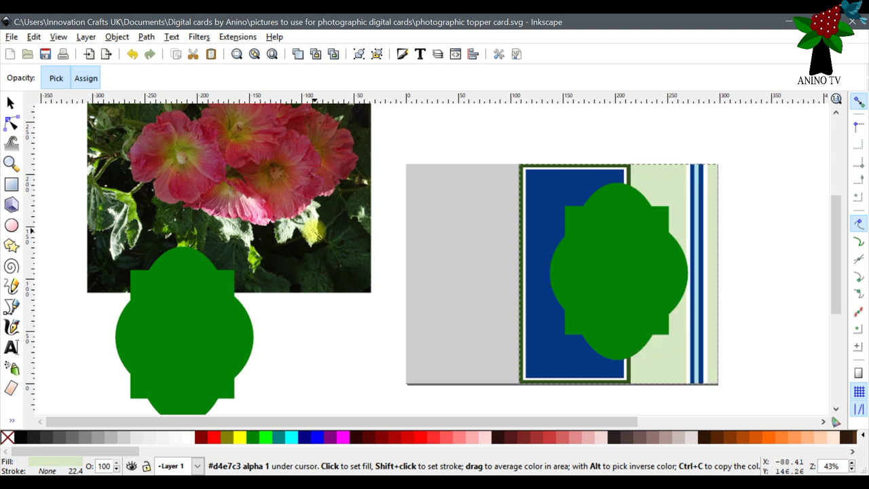
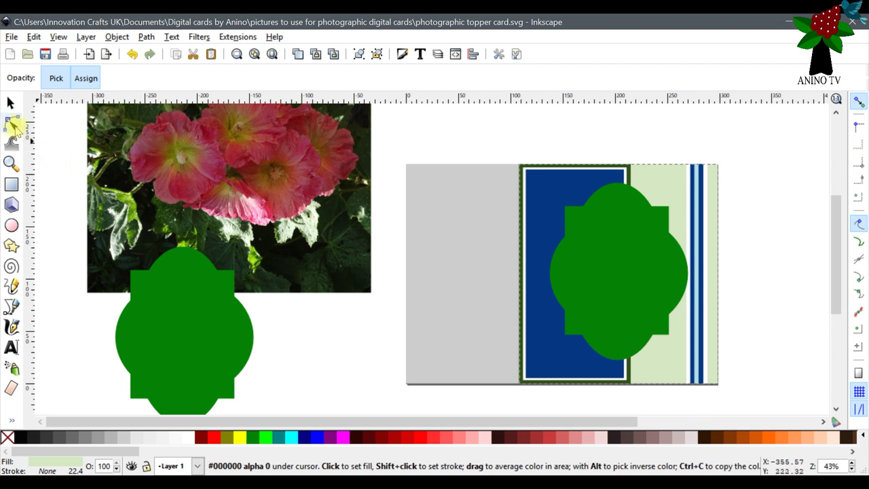
left_click(11, 102)
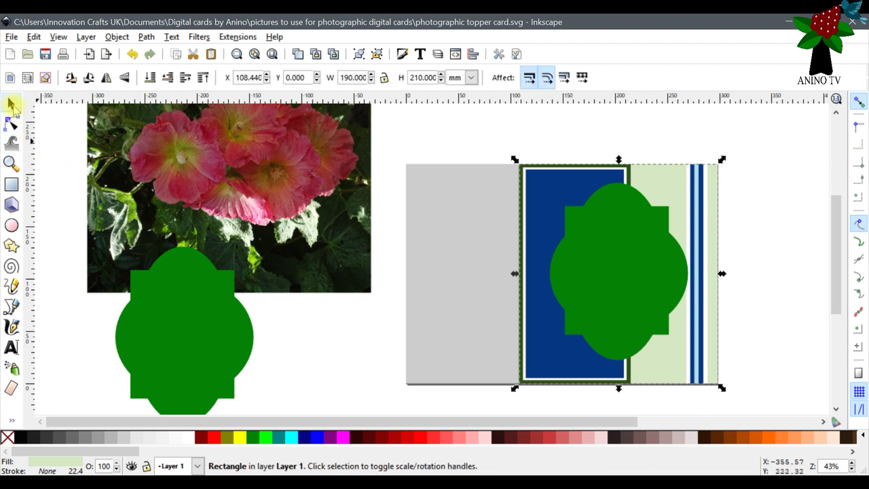
- Try to fill the grouped blue and white stripes with a dark red sampled from the flowers using the Dropper
left_click(688, 182)
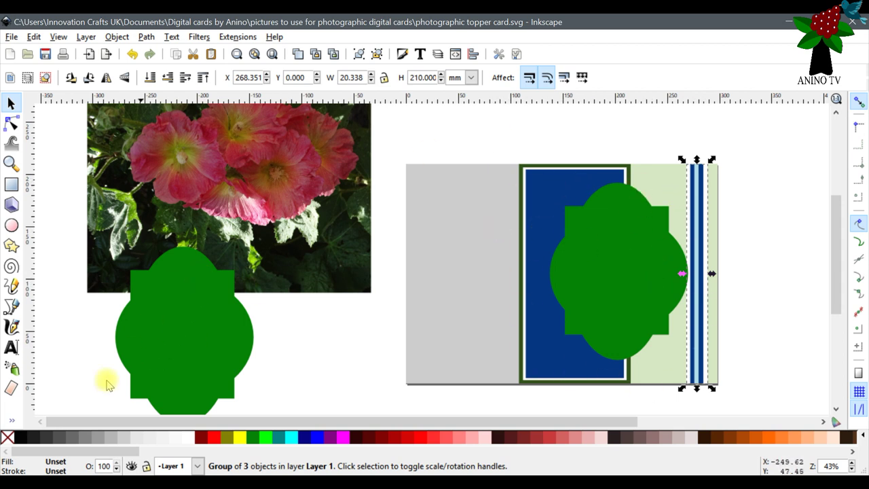
left_click(11, 420)
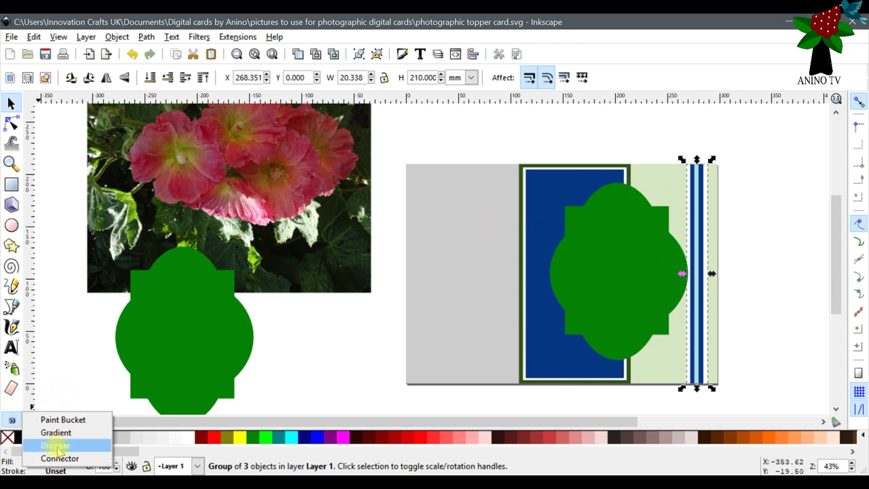
left_click(57, 445)
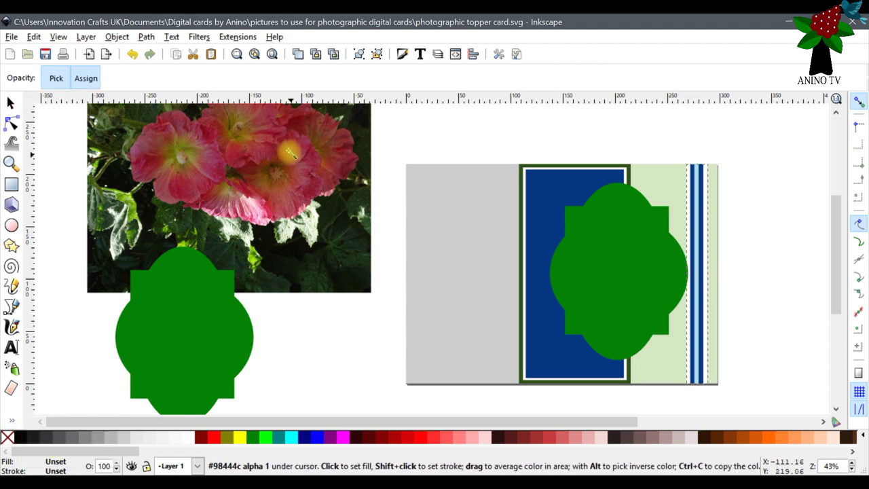
left_click(288, 142)
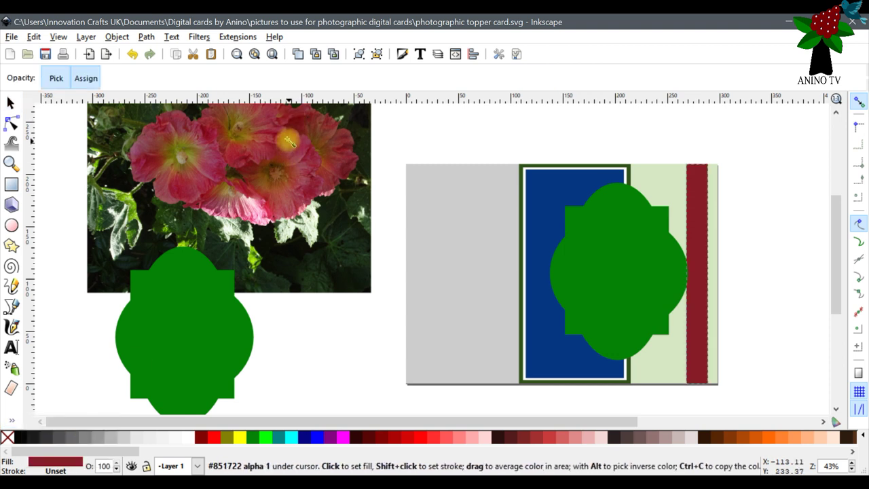
left_click(33, 40)
left_click(41, 54)
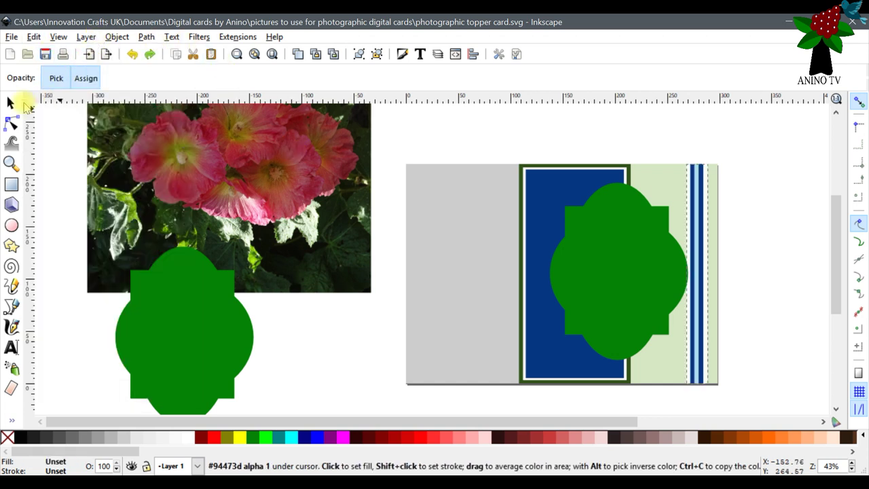
left_click(11, 104)
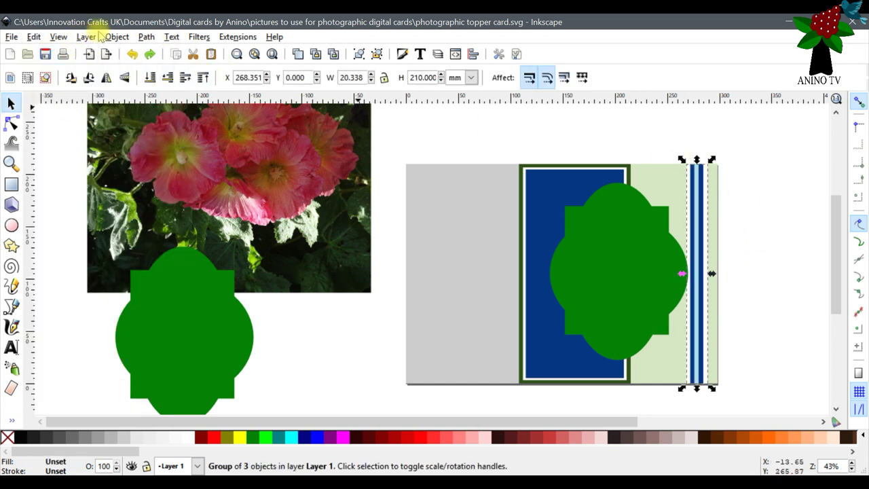
left_click(427, 120)
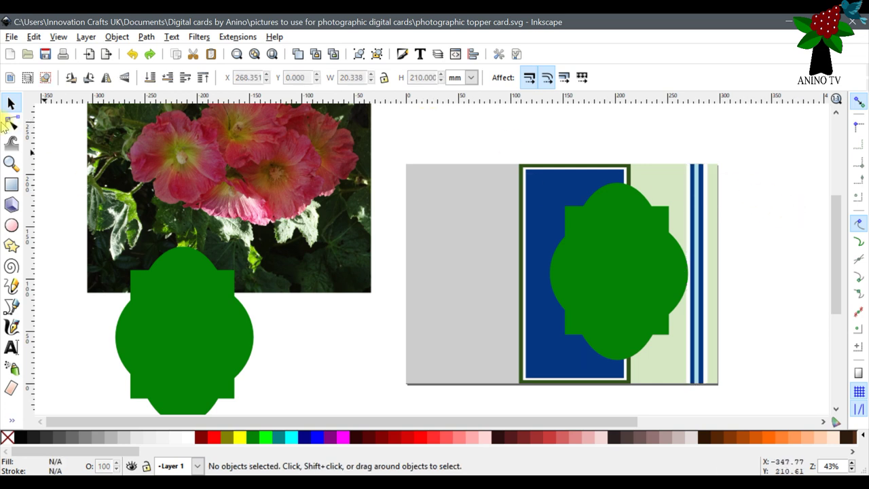
- Fill the white stripe behind the blue stripes with a very dark green sampled from the photo's foliage using the Dropper
left_click(11, 123)
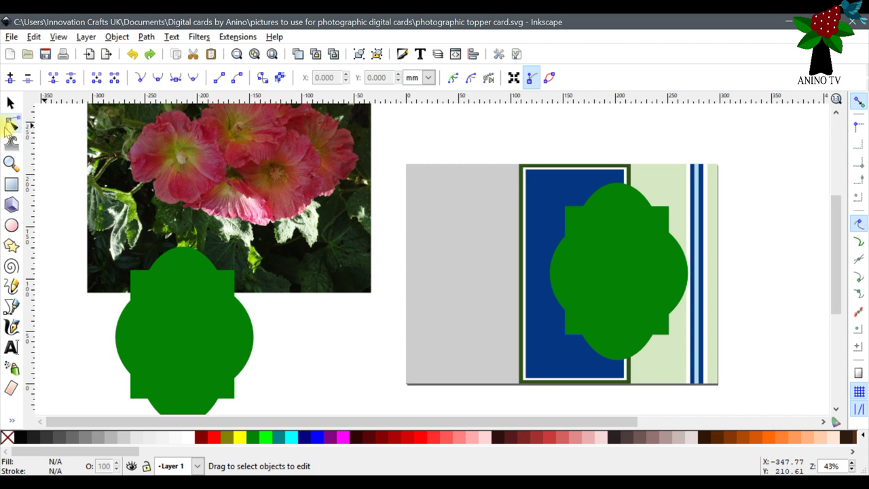
left_click(689, 170)
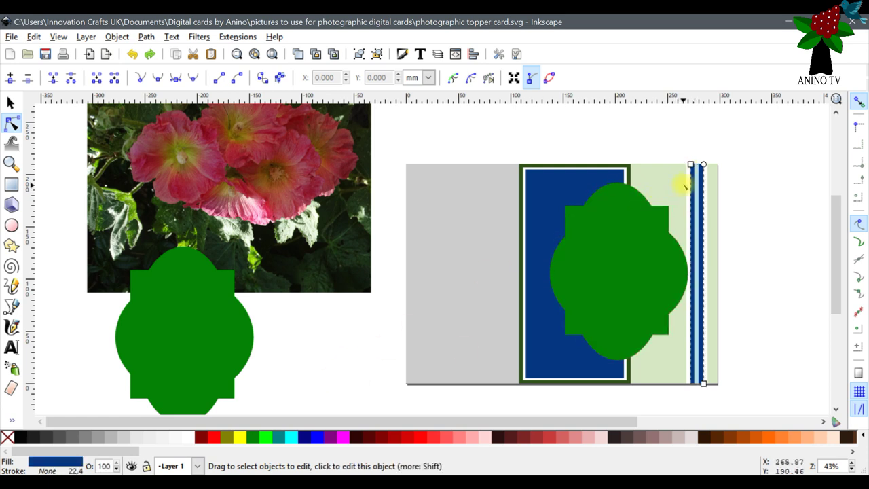
left_click(685, 186)
left_click(11, 420)
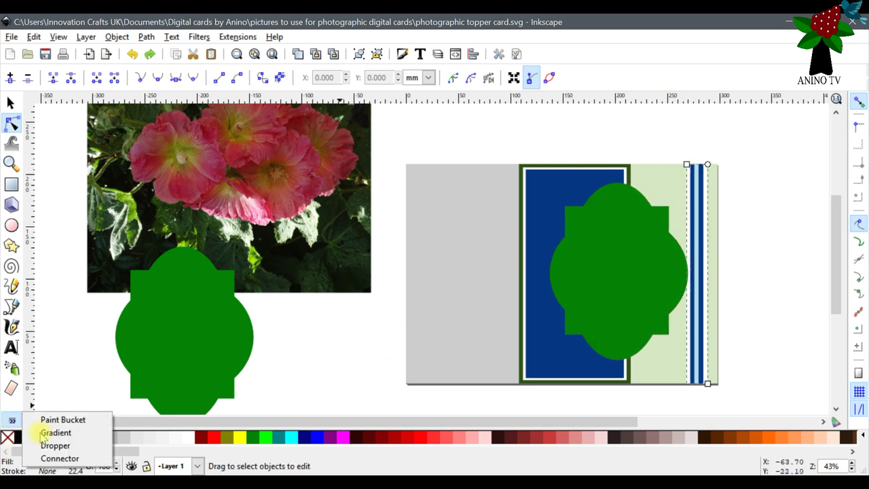
left_click(71, 446)
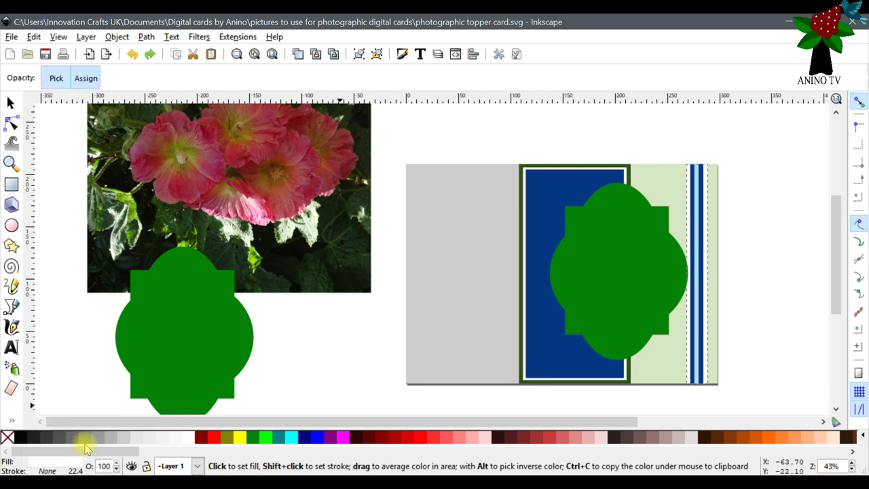
left_click(345, 115)
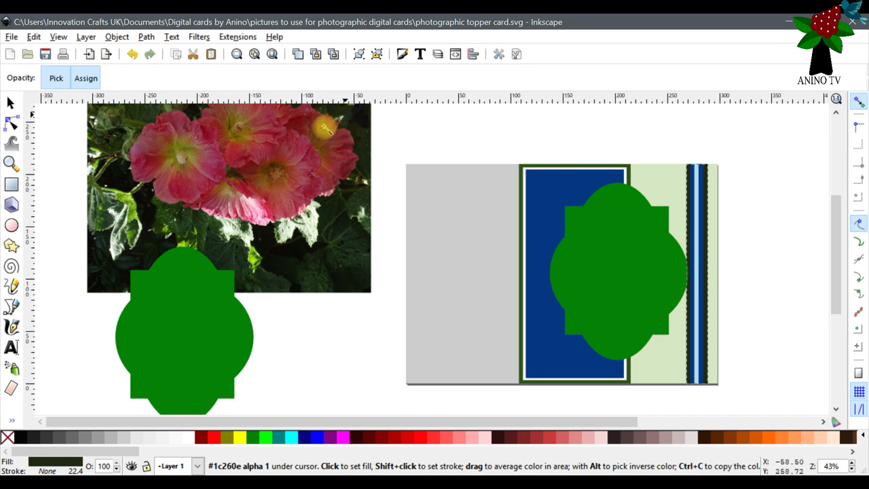
- Try a red sampled from the flowers on the dark blue stripe, and fill it with white instead
left_click(11, 123)
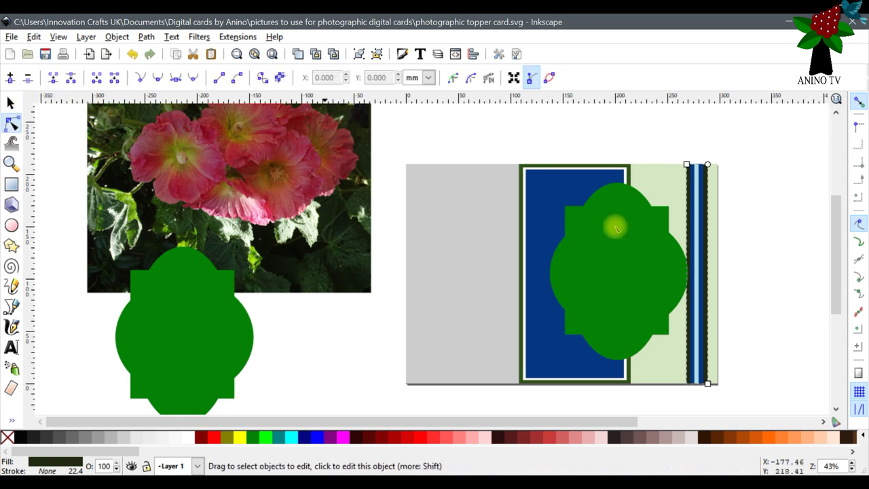
left_click(689, 182)
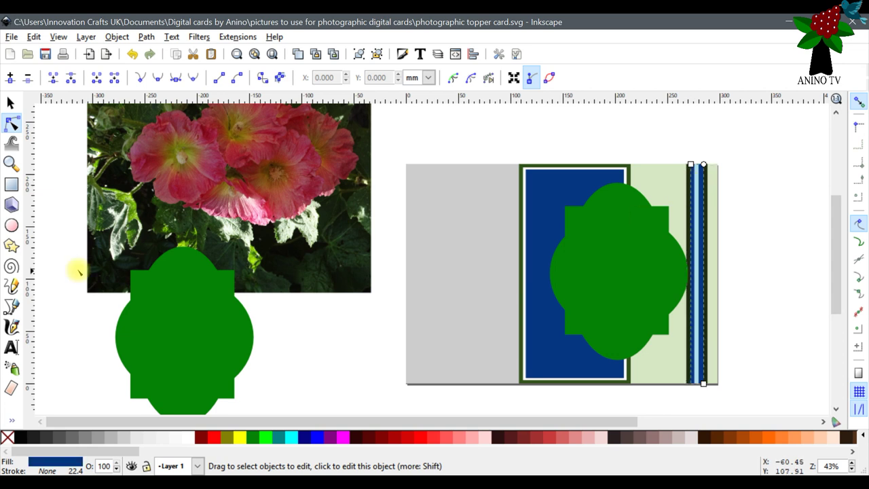
left_click(12, 419)
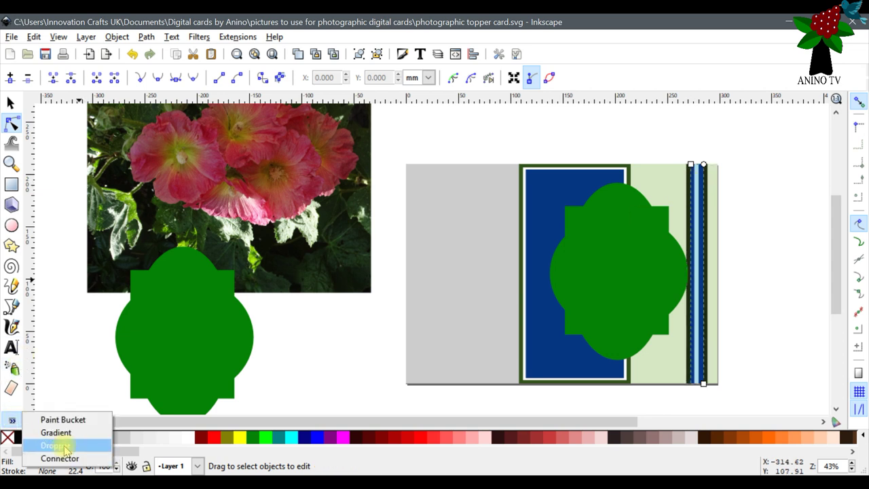
left_click(55, 447)
left_click(300, 153)
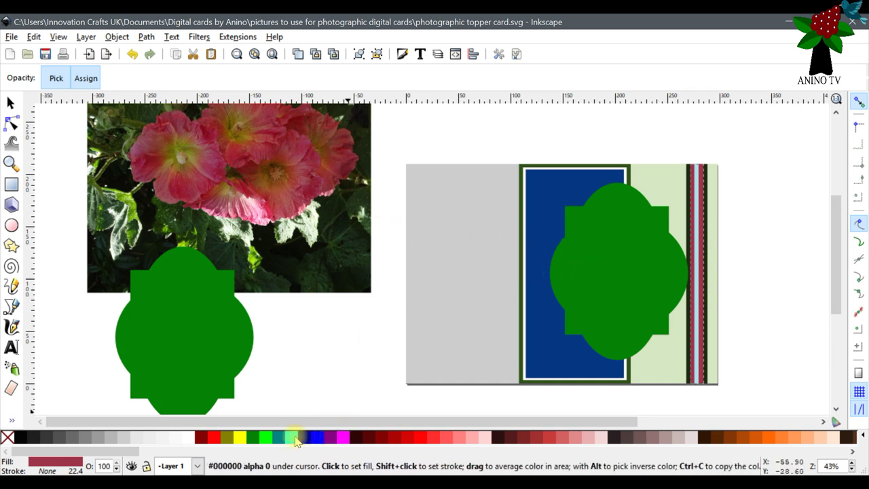
left_click(190, 438)
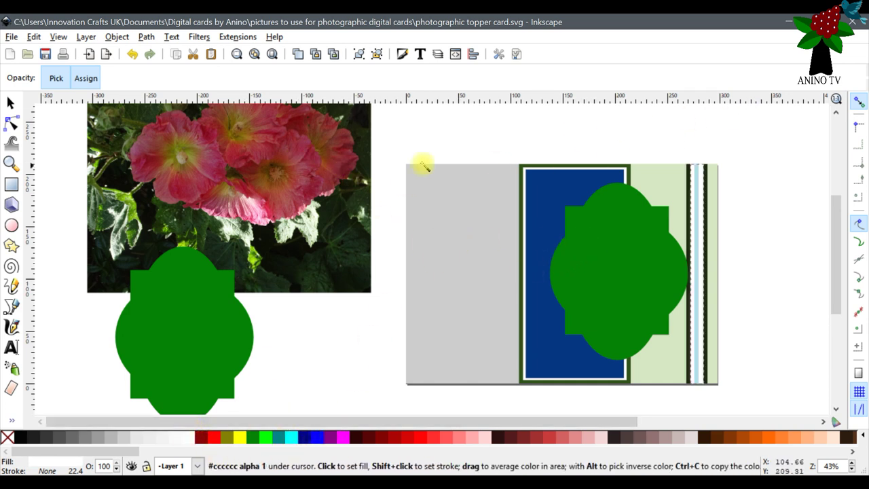
- Fill the narrow light blue centre stripe with a muted rose red sampled from the flower petals using the Dropper, and deselect it
left_click(11, 123)
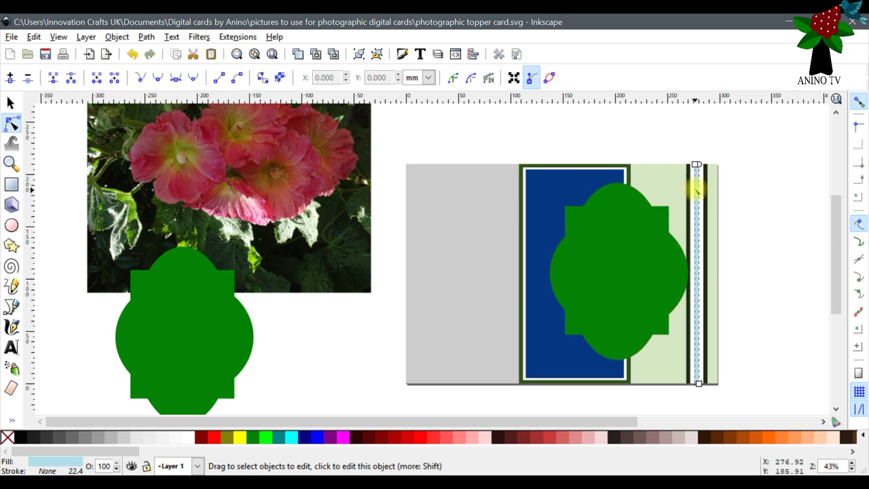
left_click(11, 420)
left_click(48, 442)
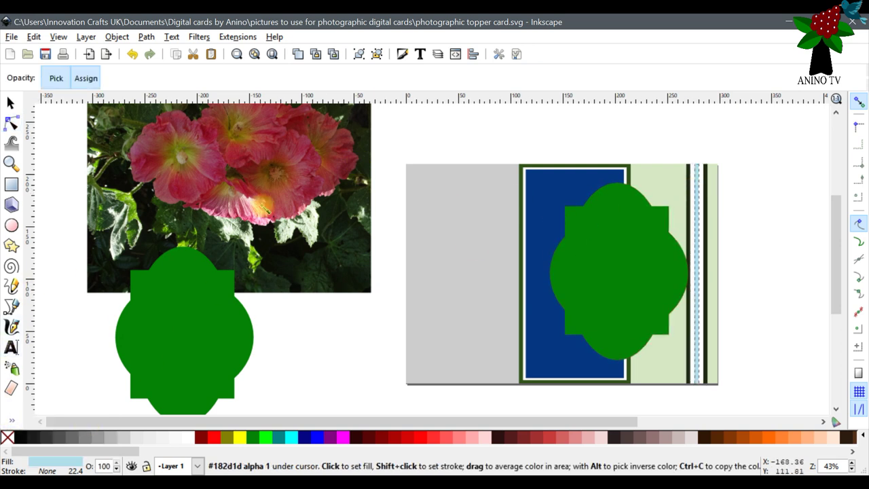
left_click(272, 133)
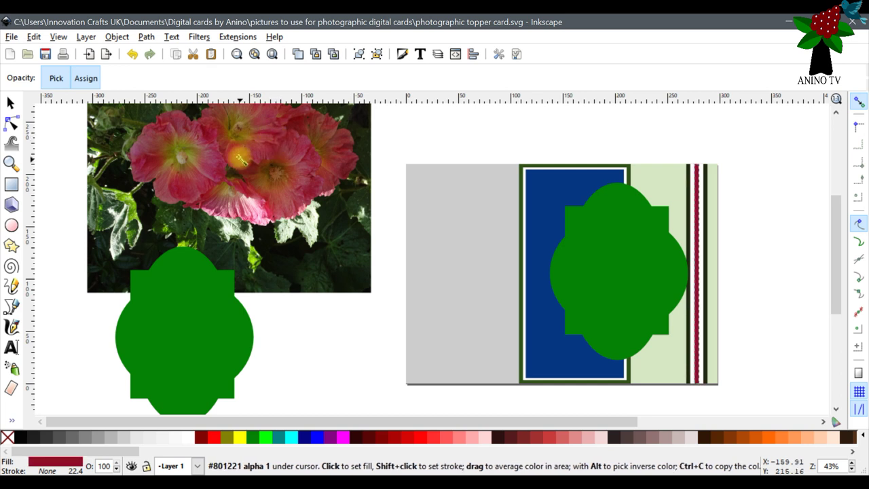
left_click_drag(263, 158, 264, 165)
left_click(306, 169)
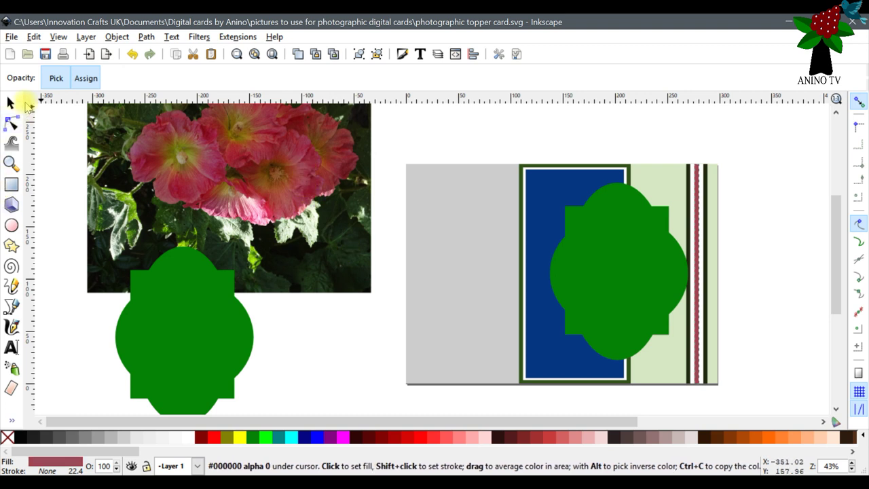
left_click(12, 103)
left_click(421, 144)
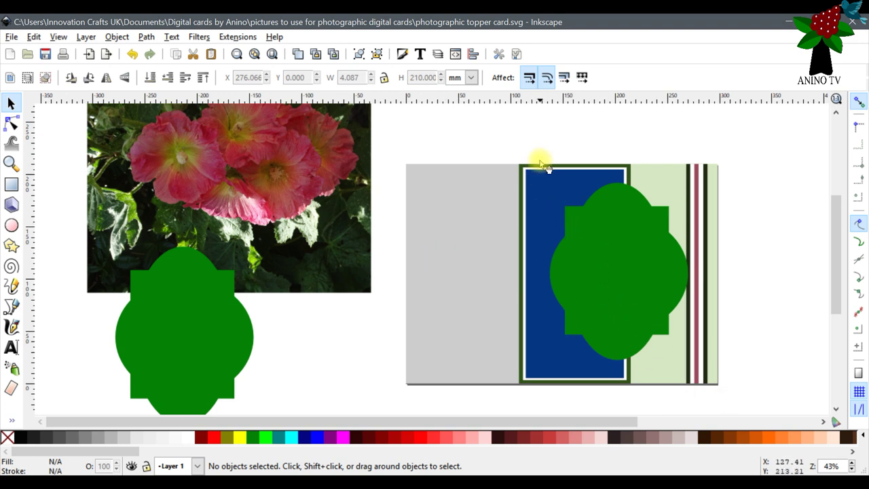
- Try several greens sampled from the photo's foliage on the outer frame rectangle, ending with a dark green fill
left_click(14, 122)
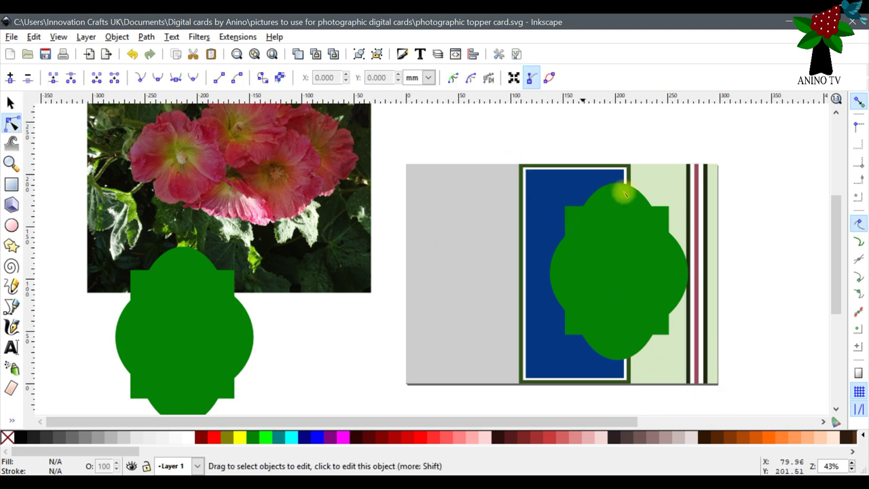
left_click(526, 165)
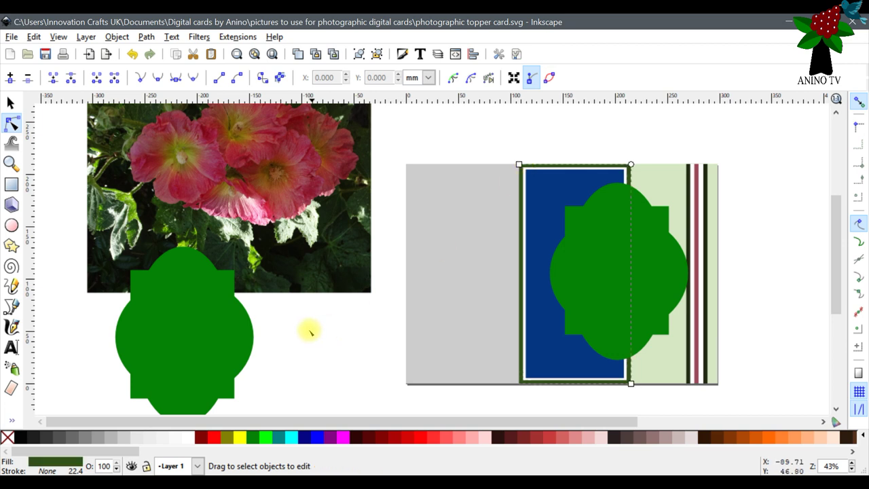
left_click(12, 421)
left_click(27, 458)
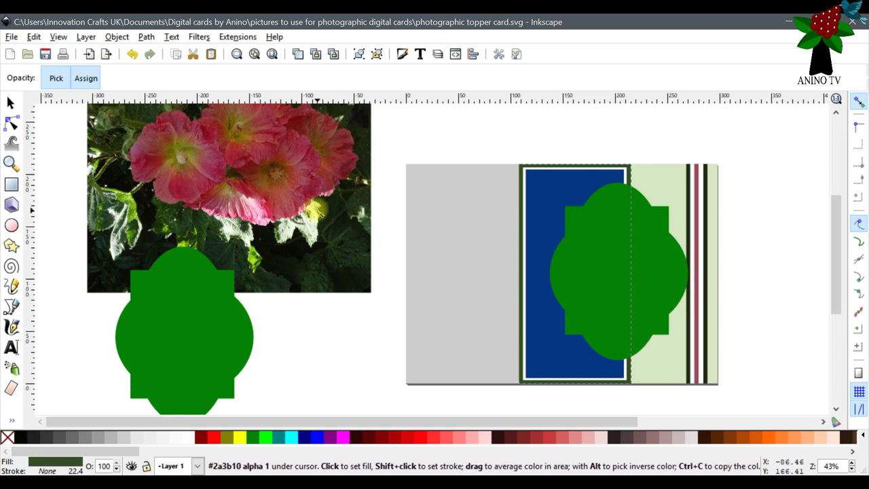
left_click(135, 123)
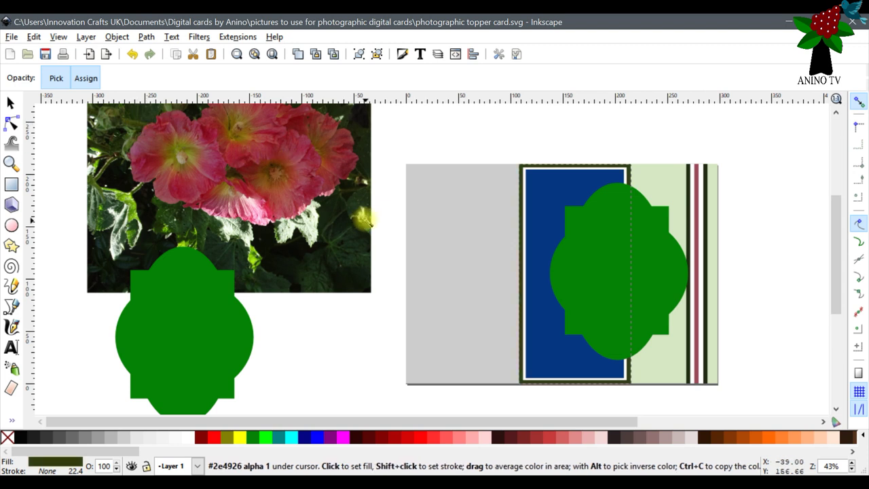
left_click(127, 201)
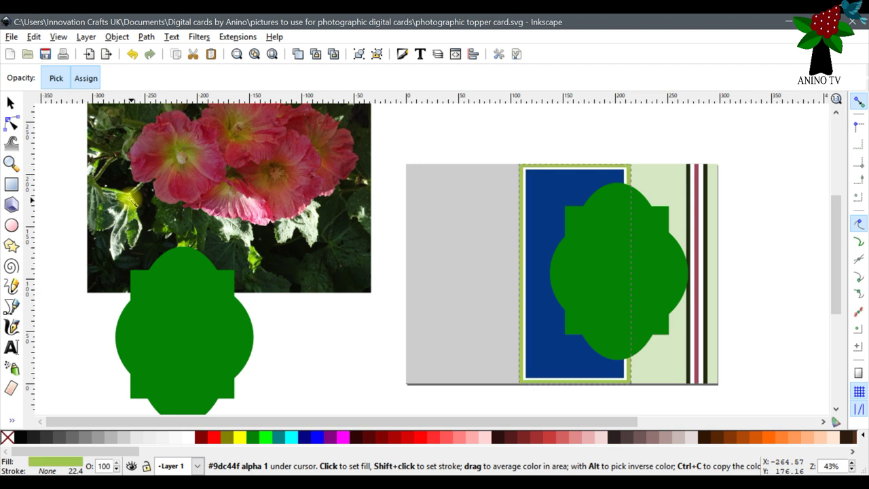
left_click(144, 123)
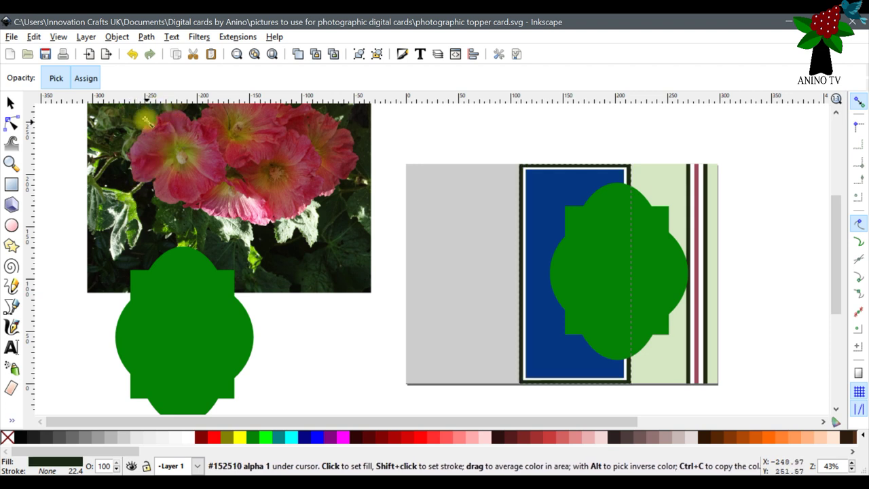
left_click(129, 146)
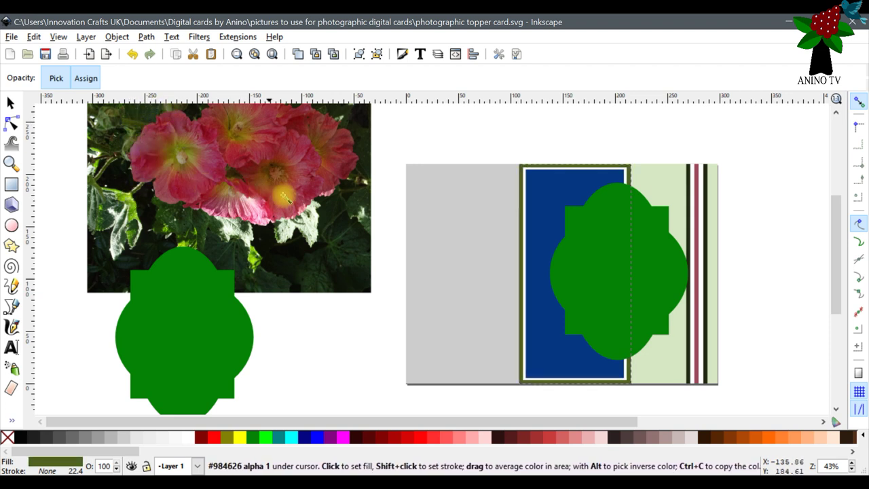
left_click(251, 261)
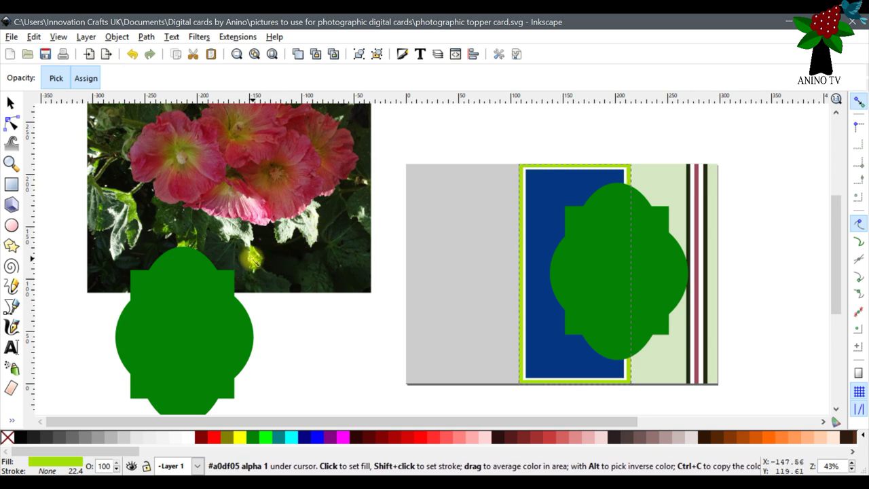
left_click(234, 248)
left_click(215, 230)
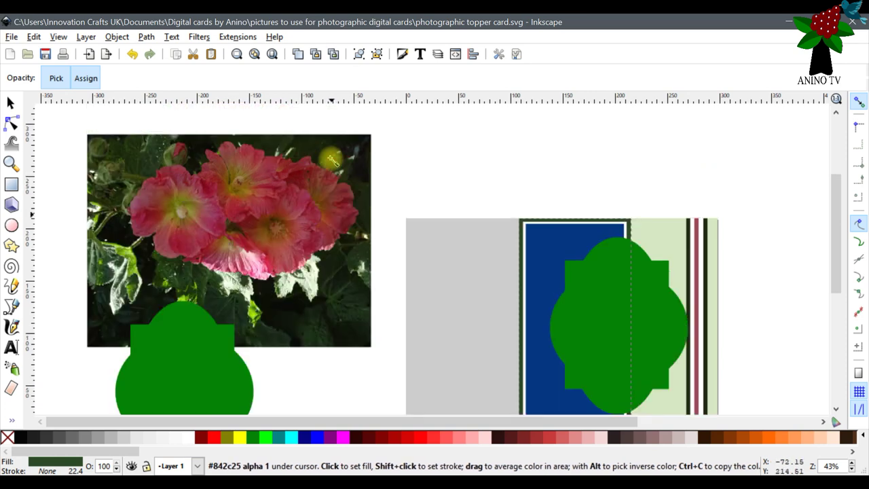
- Fill the inner blue panel with the rose red sampled from the card's centre stripe using the Dropper, and deselect it
left_click(11, 123)
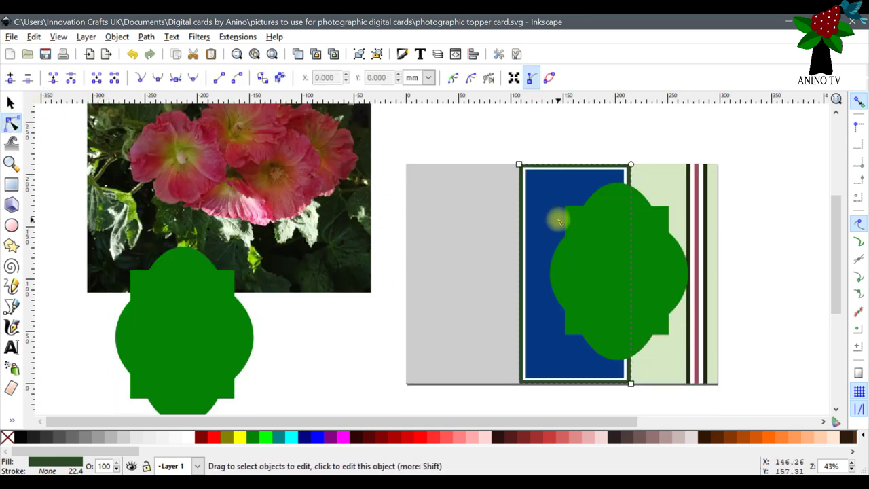
left_click(543, 183)
left_click(11, 421)
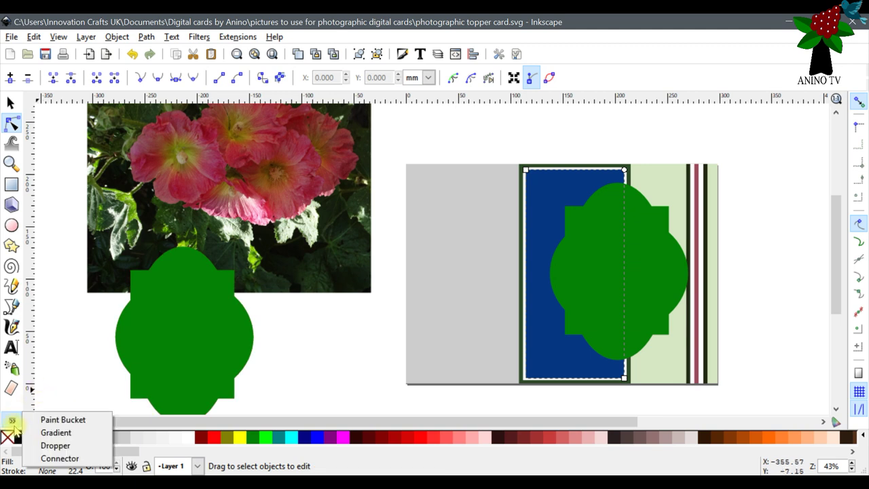
left_click(45, 446)
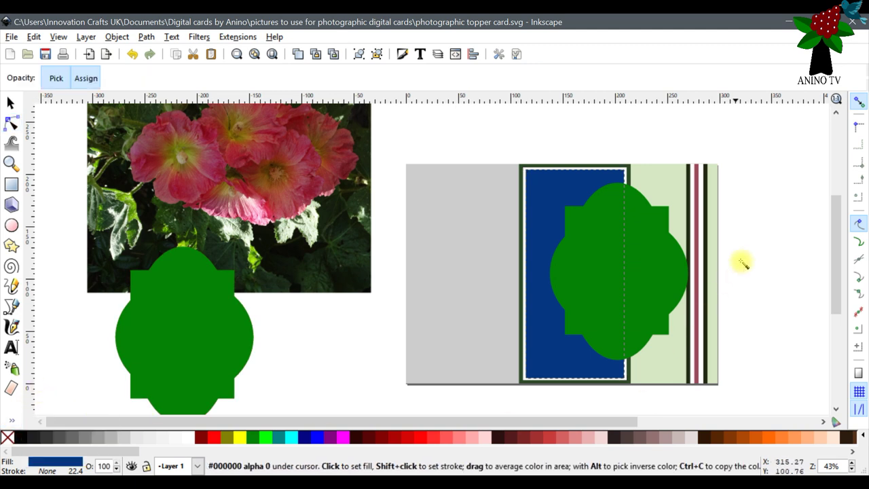
left_click(699, 225)
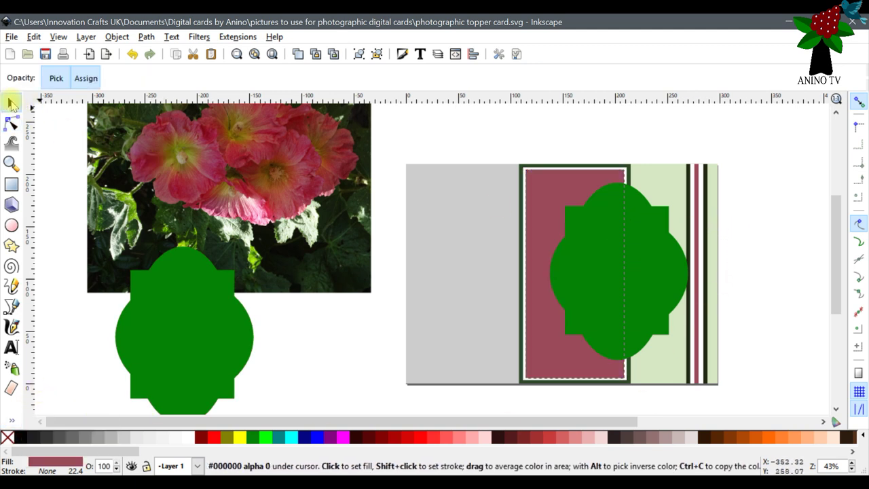
left_click(12, 102)
left_click(329, 332)
- Move the duplicate green shape clear of the flower photo to the empty area below its lower-left corner
scroll(467, 183, "down", 2)
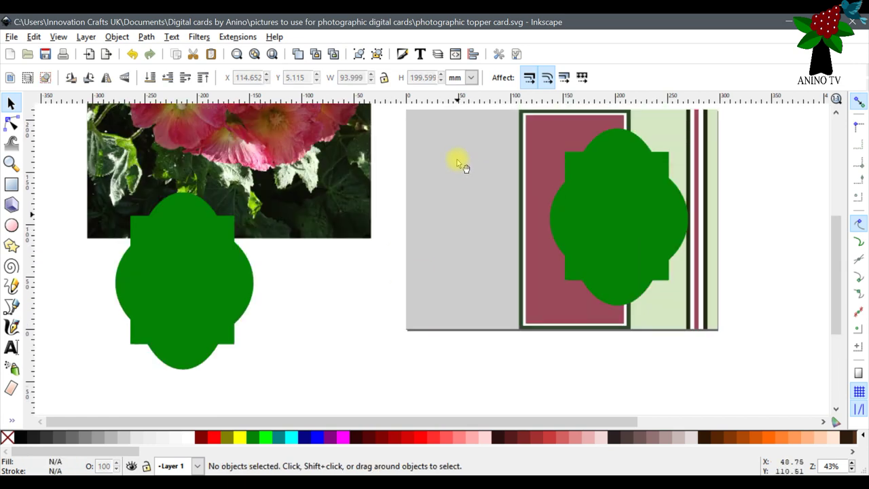
scroll(175, 279, "down", 2)
left_click_drag(175, 230, 106, 288)
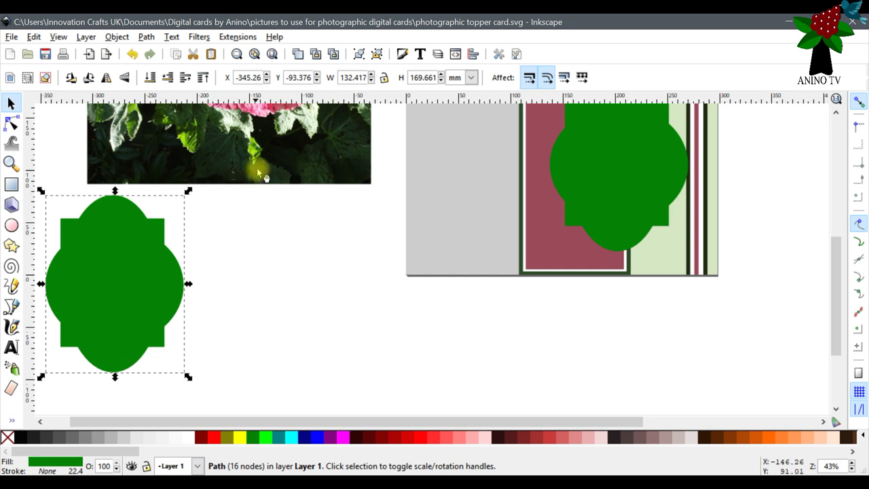
right_click(101, 297)
left_click(351, 386)
- Try white on the duplicate shape, and fill it with a dark green sampled from the photo's leaves using the Dropper
scroll(413, 371, "up", 2)
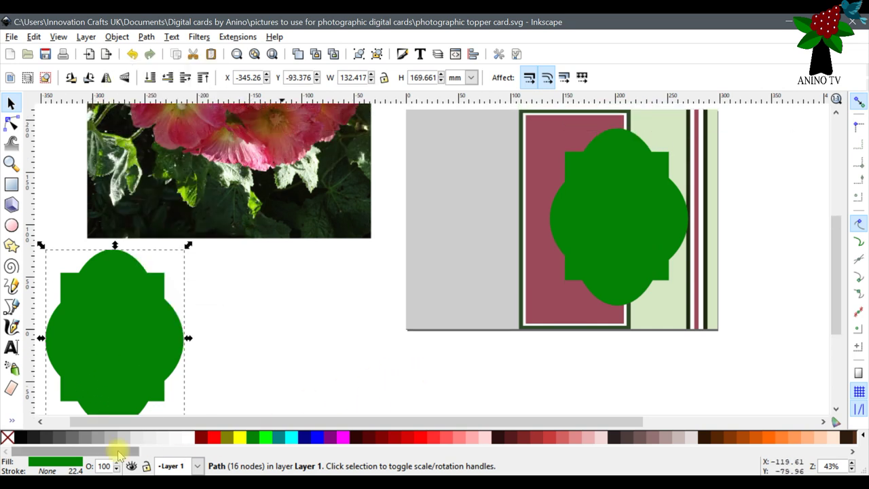
left_click(11, 420)
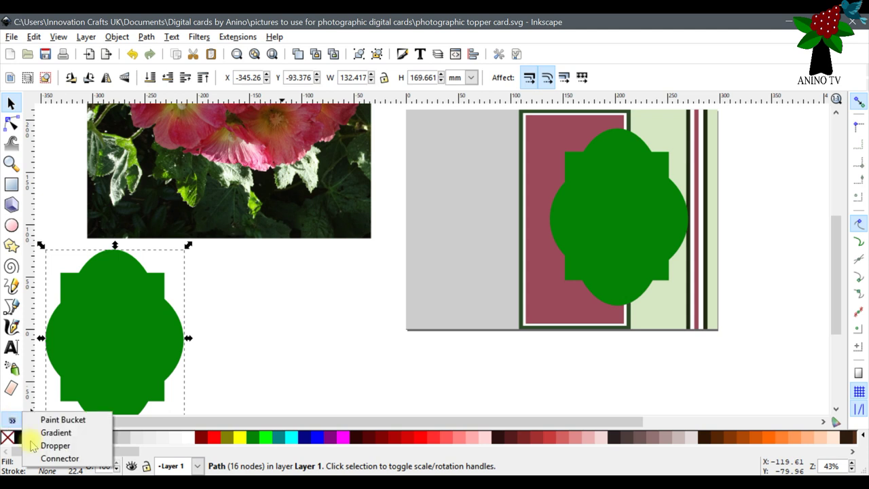
left_click(65, 447)
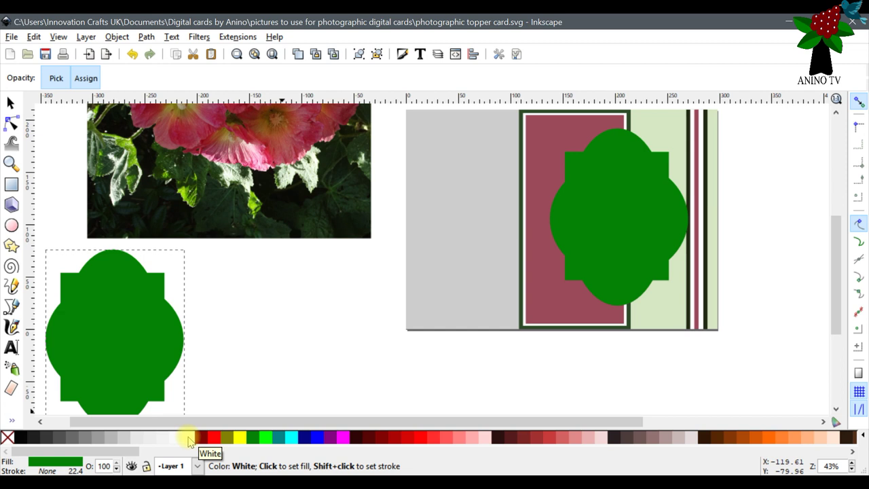
left_click(188, 440)
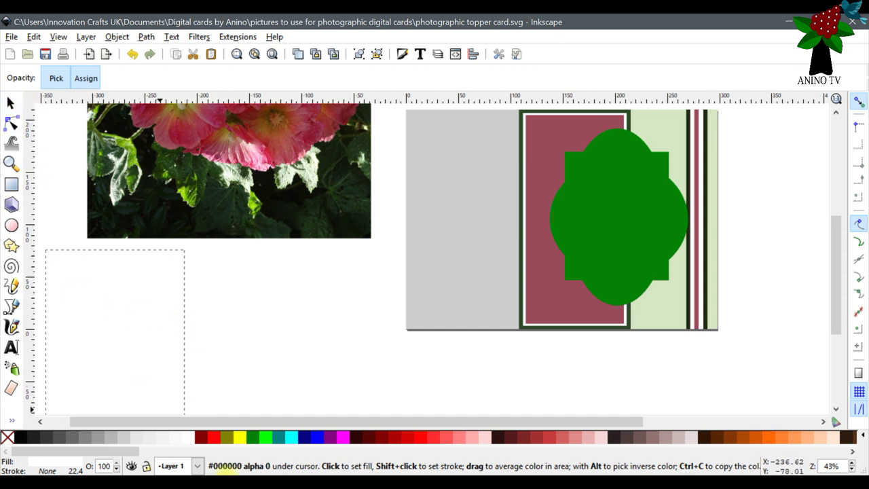
left_click(211, 173)
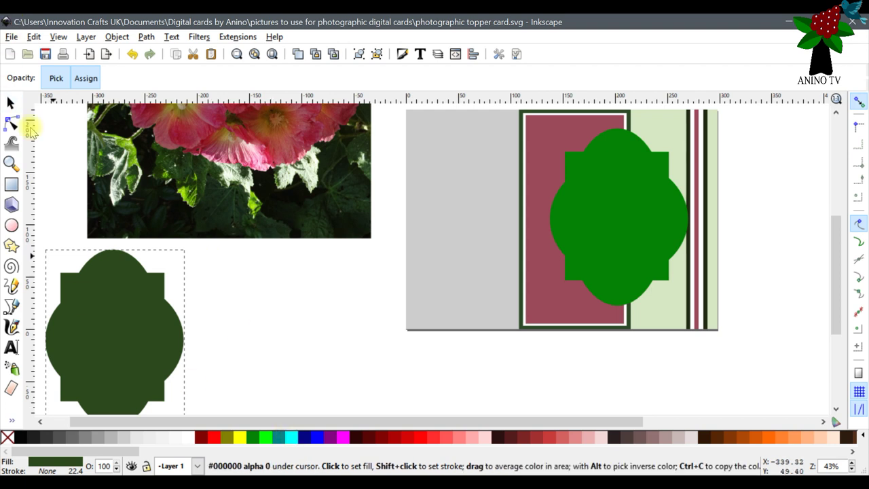
- Duplicate the dark green topper shape below the flower photo, try a white fill on the copy, and undo that fill
left_click(10, 102)
right_click(159, 309)
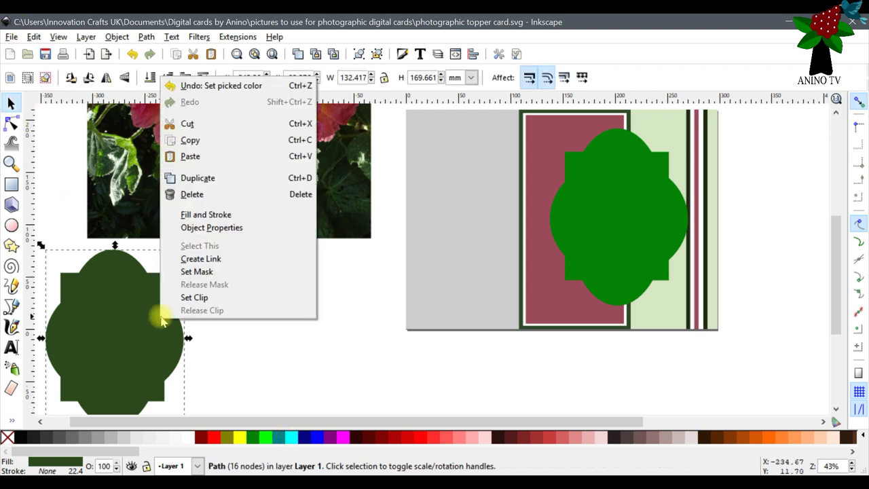
left_click(201, 181)
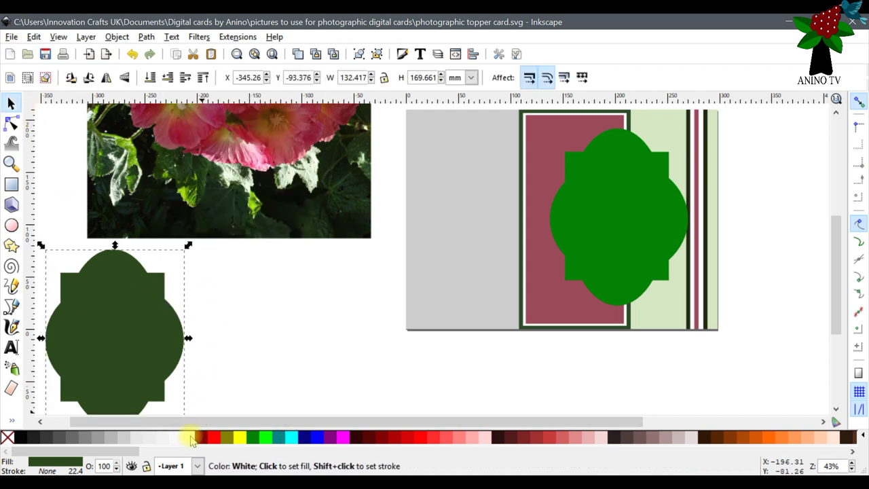
left_click(189, 440)
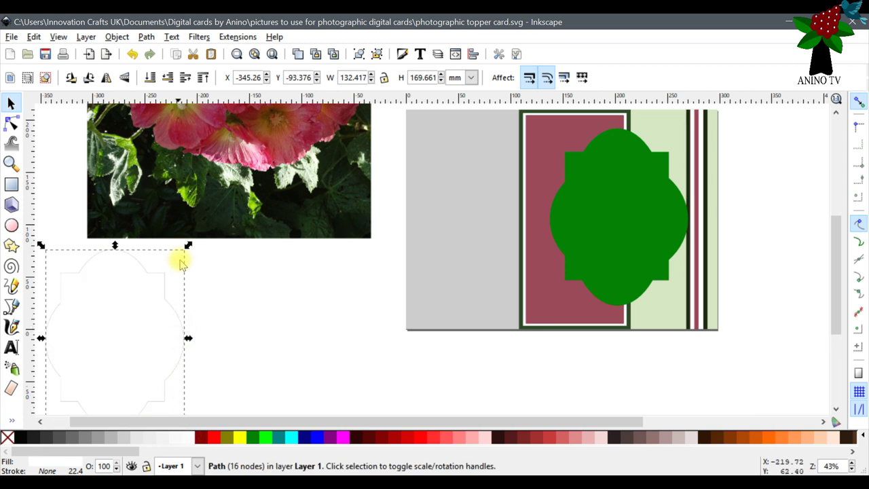
scroll(143, 204, "down", 2)
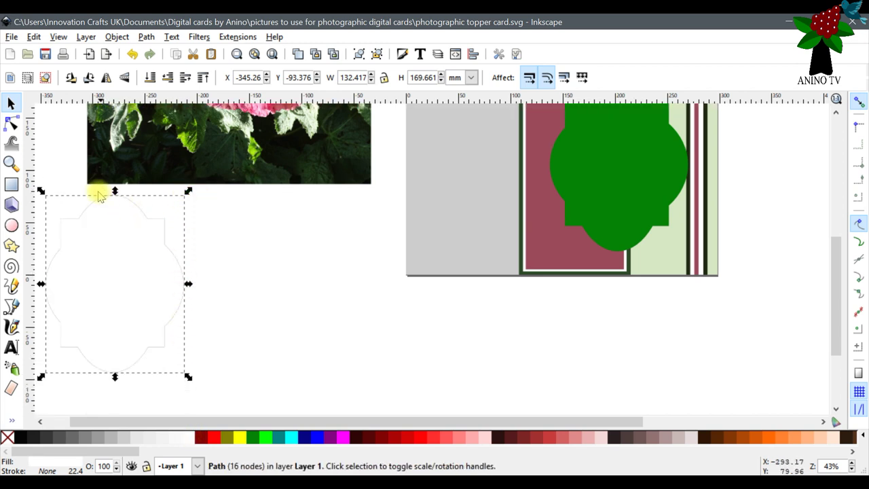
left_click(32, 37)
left_click(45, 54)
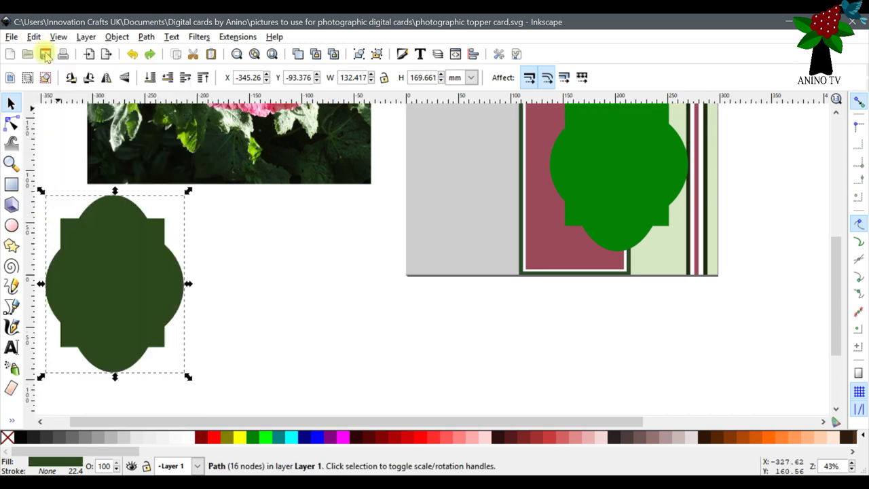
- Duplicate the dark green topper shape again and fill the copy white
right_click(106, 278)
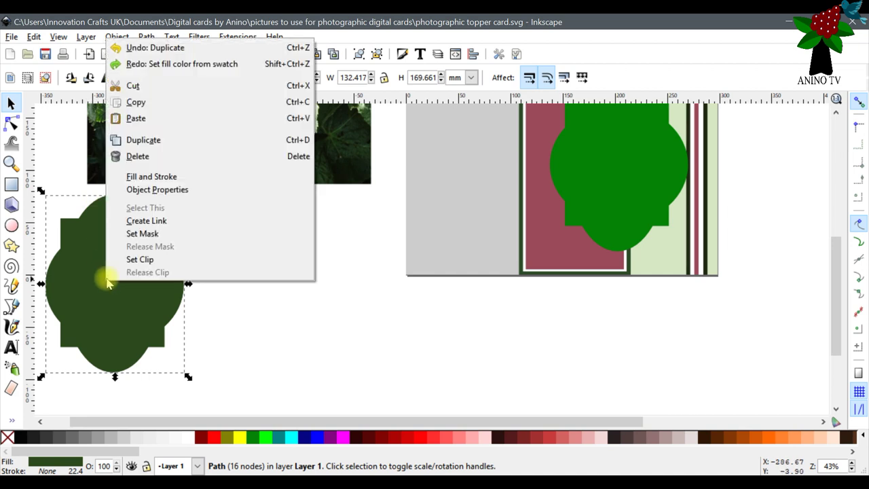
left_click(167, 141)
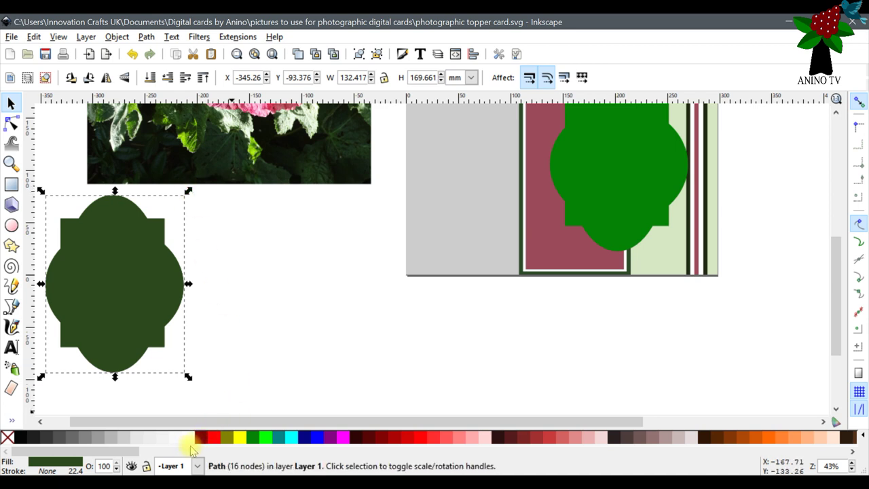
left_click(190, 441)
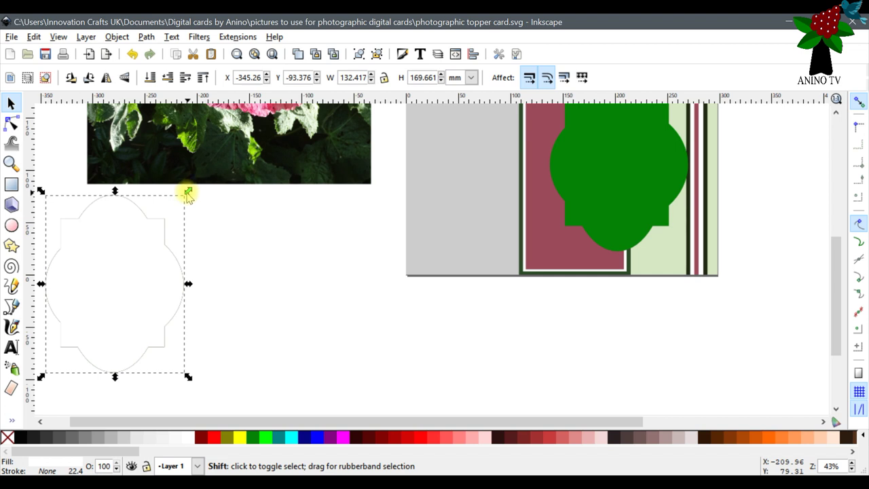
- Shrink the white copy about its centre to about 125.9 by 163.2 mm, leaving a dark green border, and deselect it
scroll(194, 191, "right", 1)
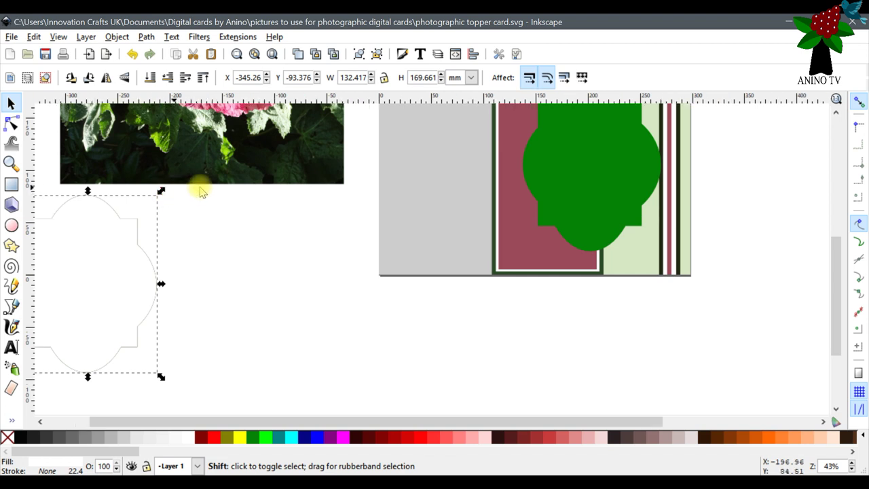
left_click_drag(254, 427, 143, 411)
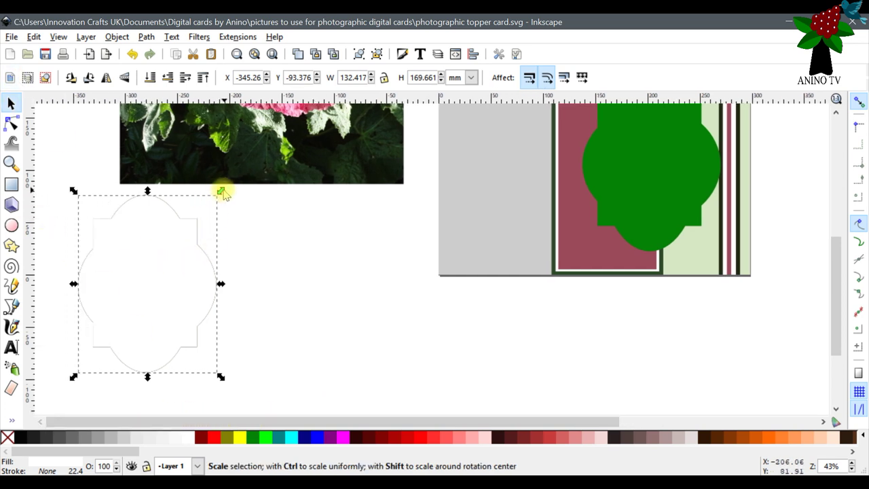
key("shift")
left_click_drag(222, 194, 220, 196)
left_click(309, 250)
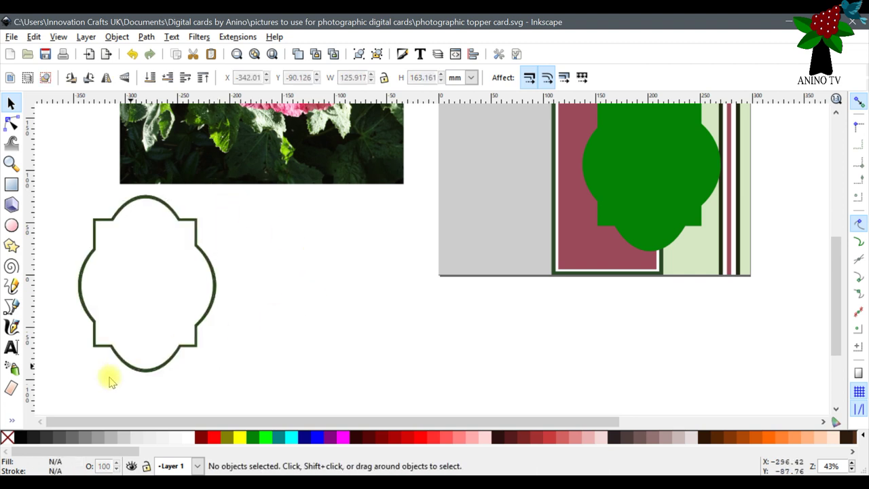
- Duplicate the white topper shape and fill the copy with the rose red sampled from the card's inner panel using the Dropper
left_click(182, 285)
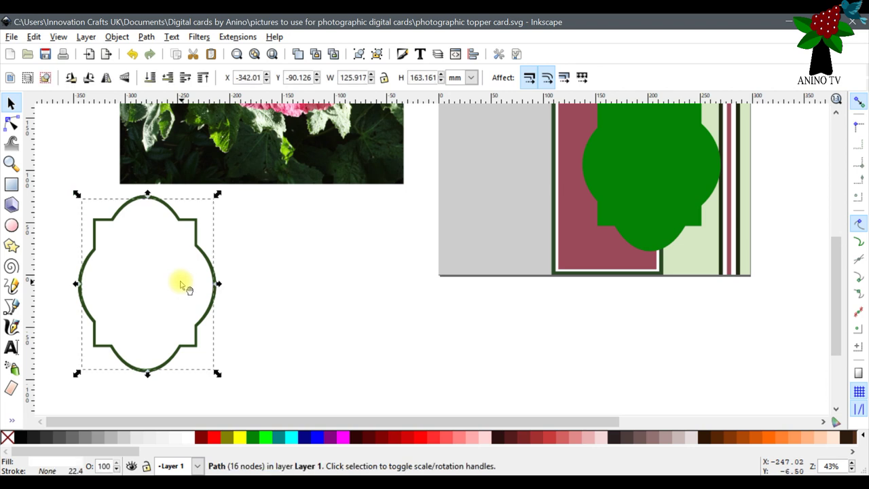
right_click(181, 285)
left_click(228, 144)
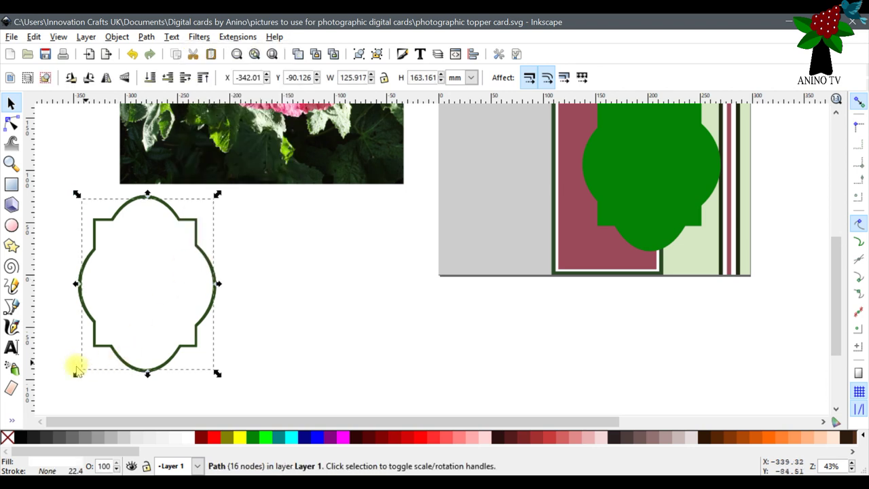
left_click(12, 420)
left_click(59, 451)
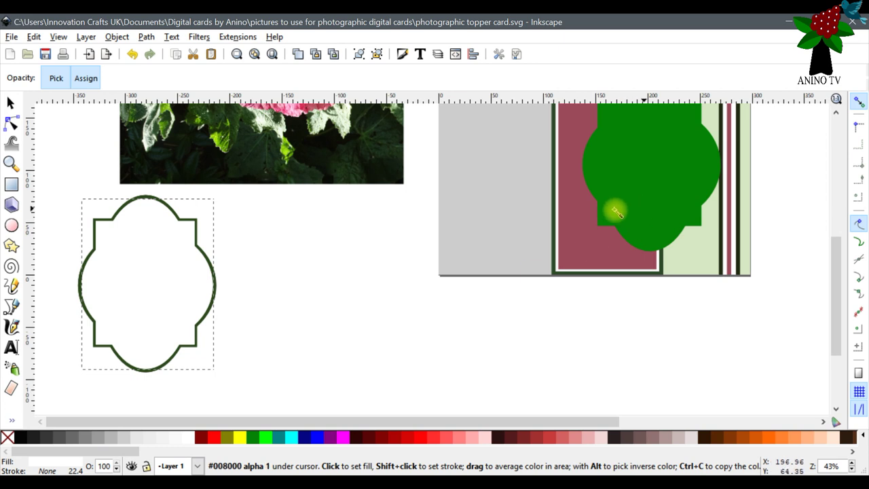
left_click(568, 226)
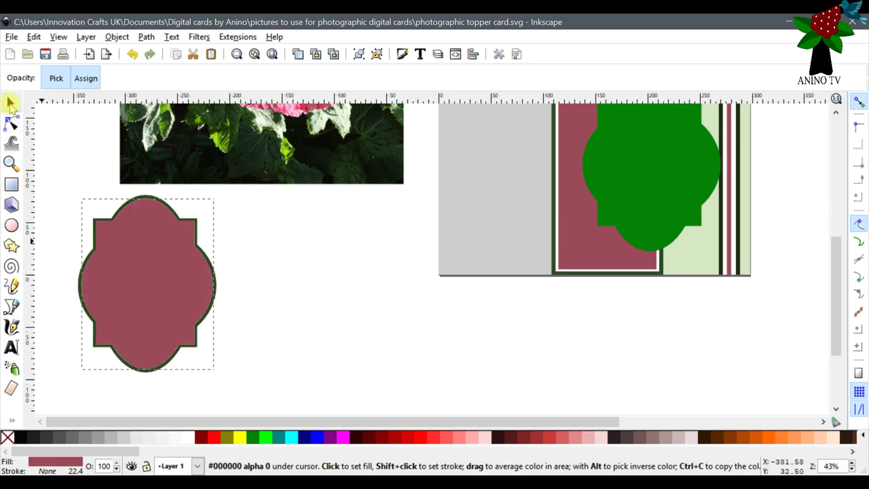
- Shrink the rose red copy about its centre to about 120.7 by 160.6 mm, leaving a thin white border, and deselect it
left_click(10, 103)
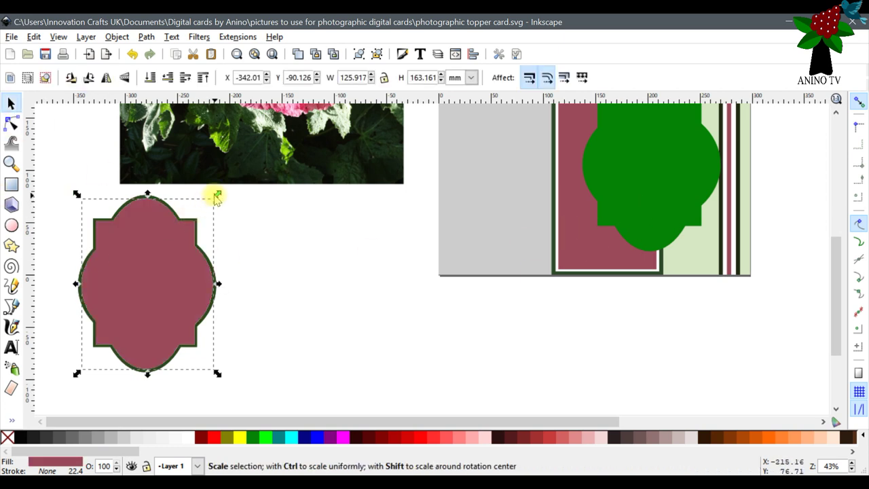
key("shift")
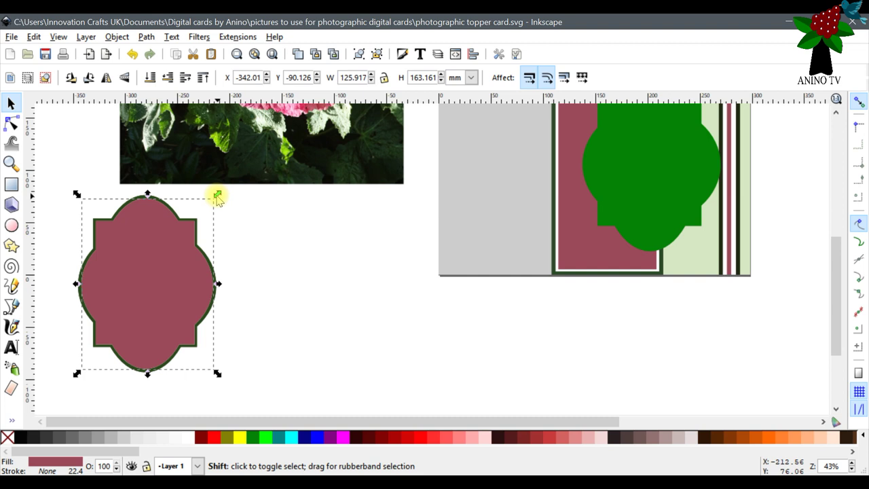
left_click_drag(217, 197, 214, 201)
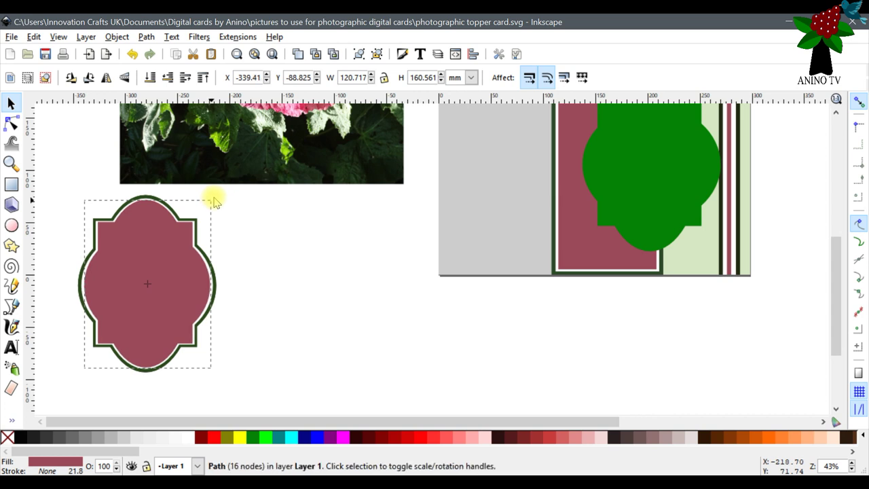
left_click(242, 219)
- Duplicate the rose red topper shape and fill the copy white
left_click(147, 297)
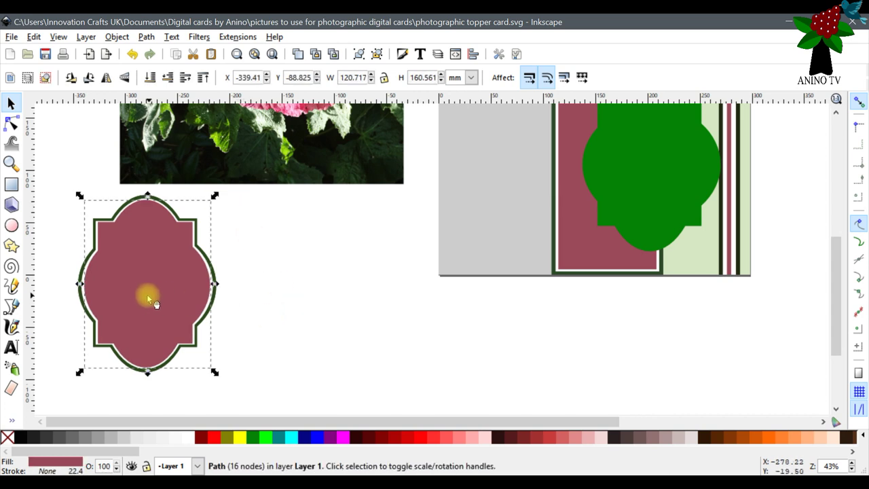
right_click(146, 294)
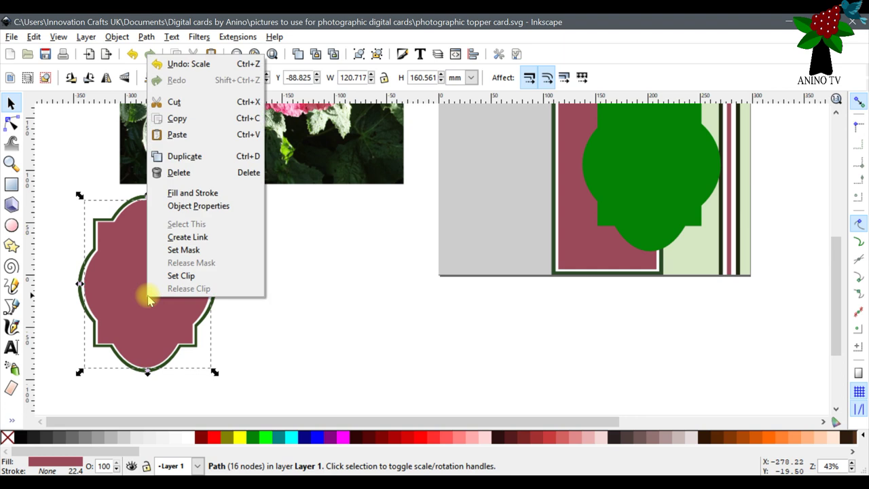
left_click(193, 156)
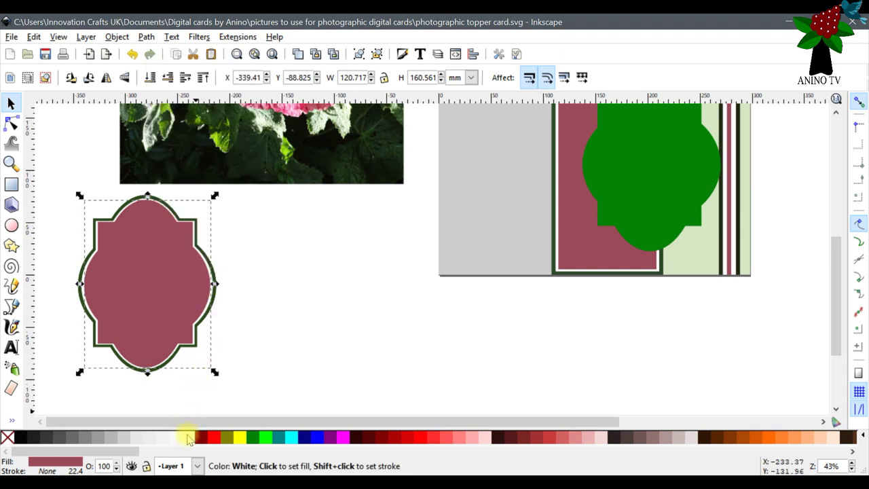
left_click(189, 438)
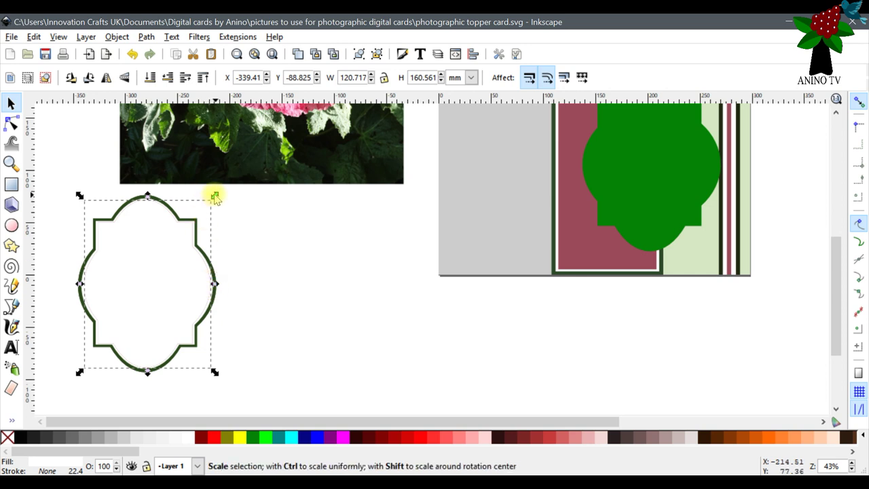
- Shrink the innermost white copy about its centre to about 115.5 by 154.1 mm, leaving a rose red border, and deselect it
key("shift")
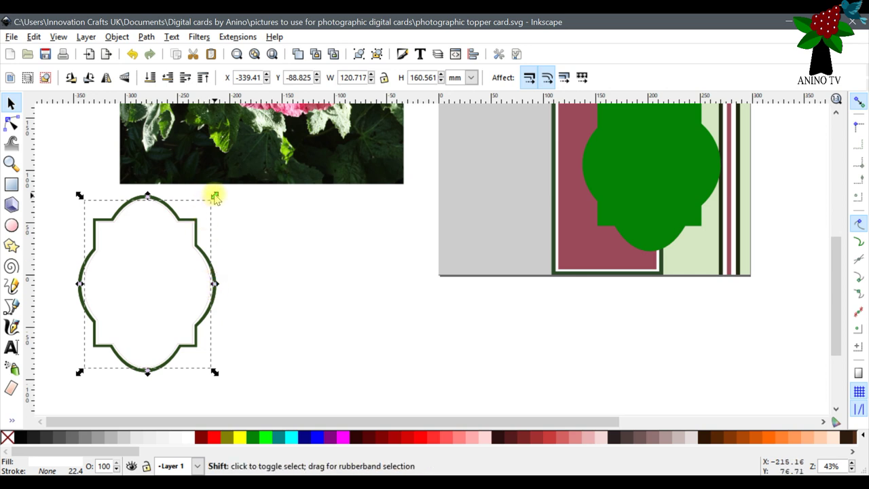
left_click_drag(215, 197, 210, 196)
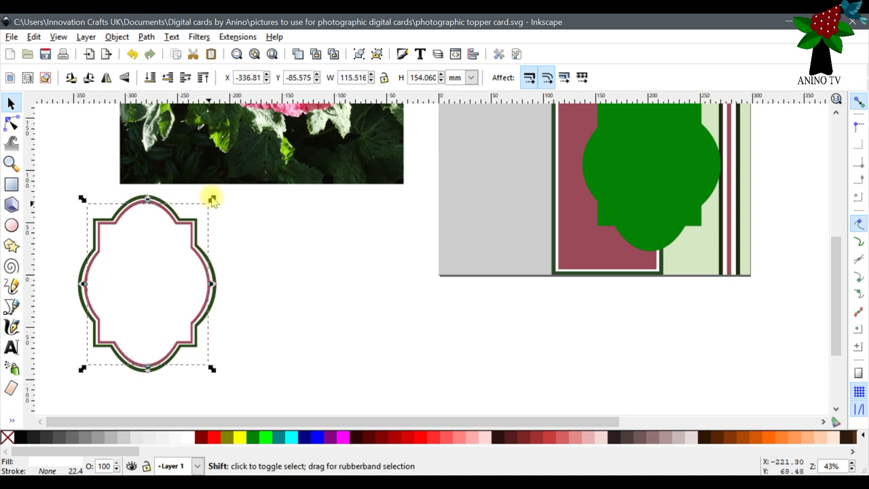
left_click(333, 256)
- Fill the innermost white topper shape with olive and deselect it
left_click(132, 292)
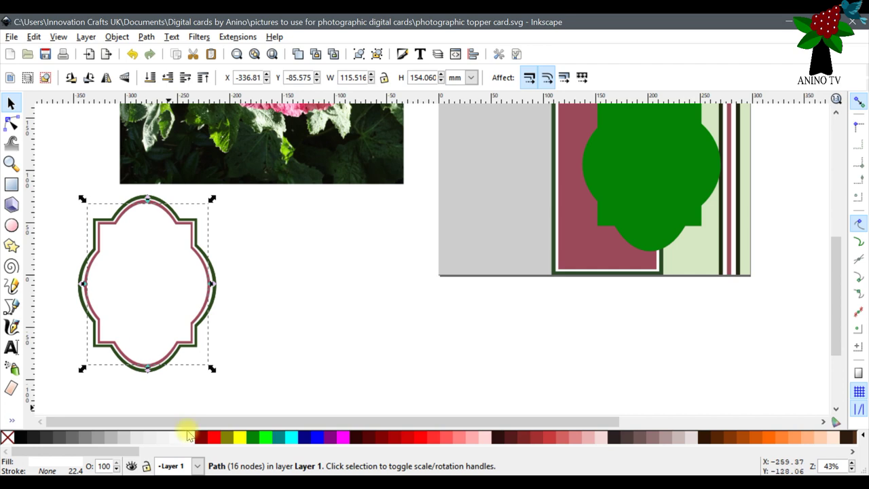
left_click(228, 437)
left_click(285, 261)
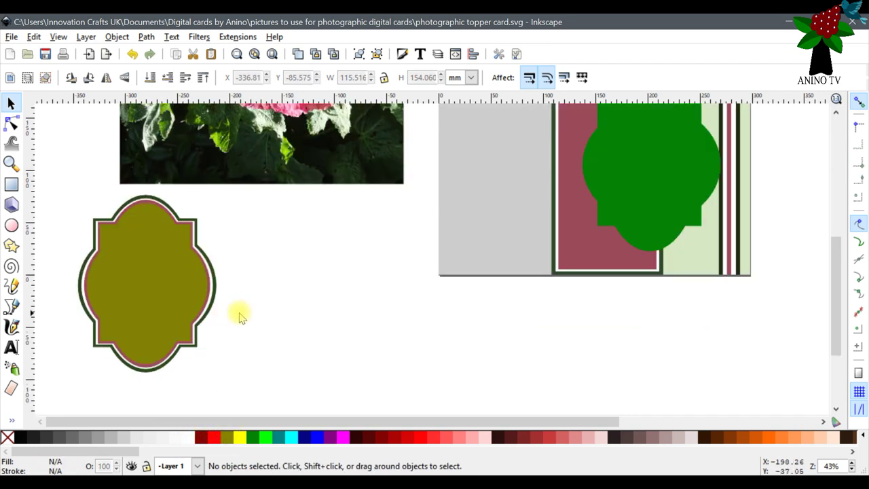
- Duplicate the olive innermost shape of the layered topper
left_click(139, 275)
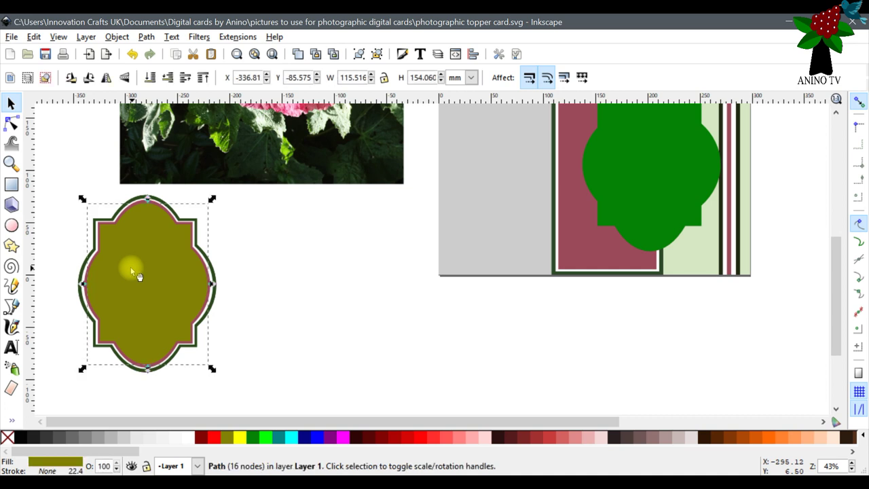
scroll(284, 244, "up", 2)
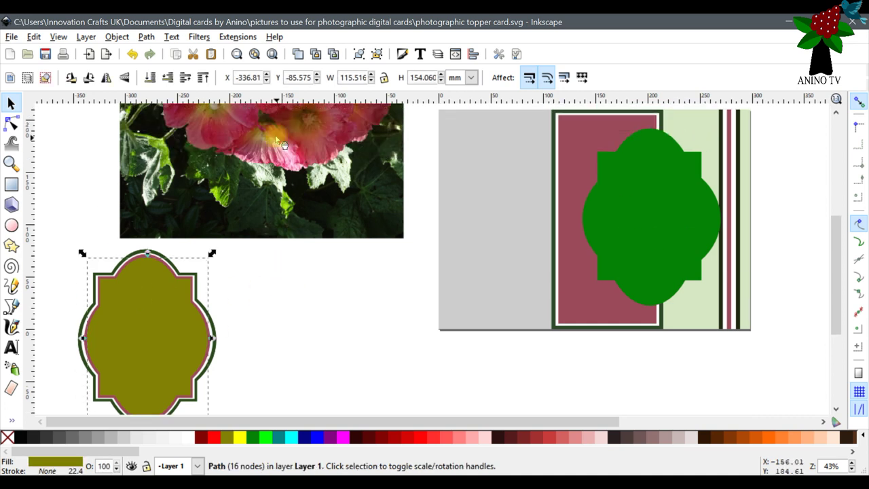
scroll(275, 138, "up", 2)
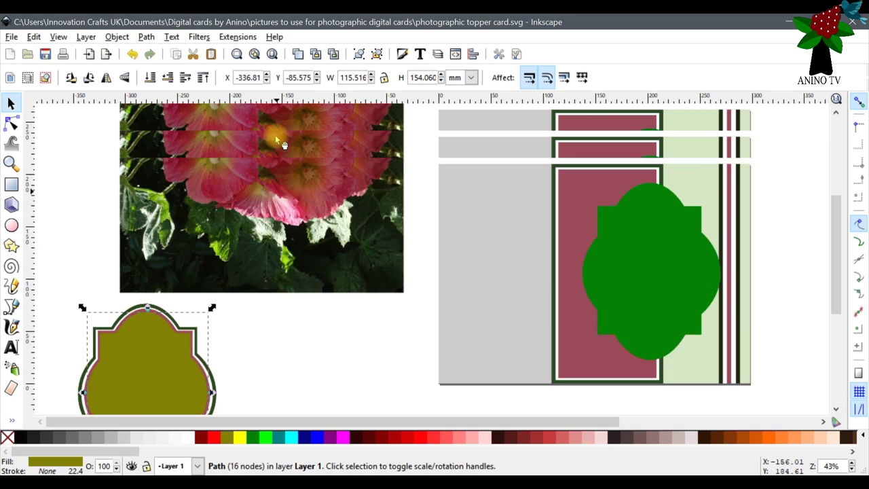
left_click(11, 164)
left_click(28, 78)
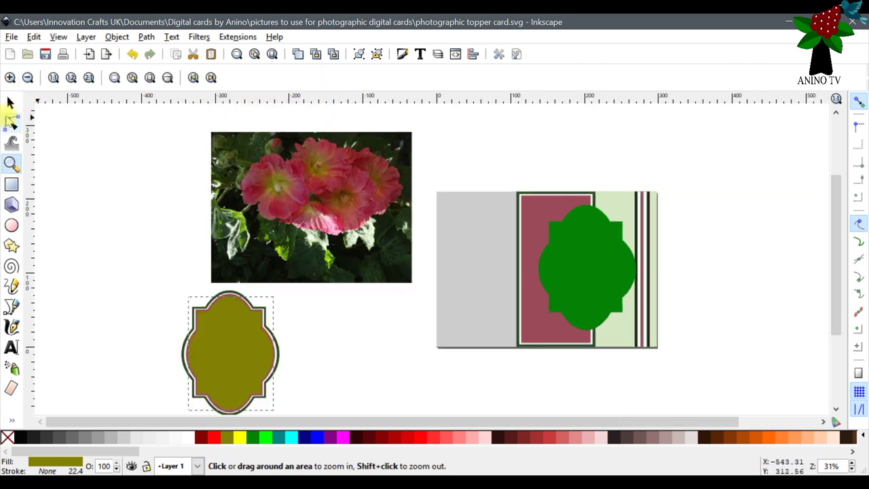
left_click(11, 102)
scroll(317, 346, "down", 1)
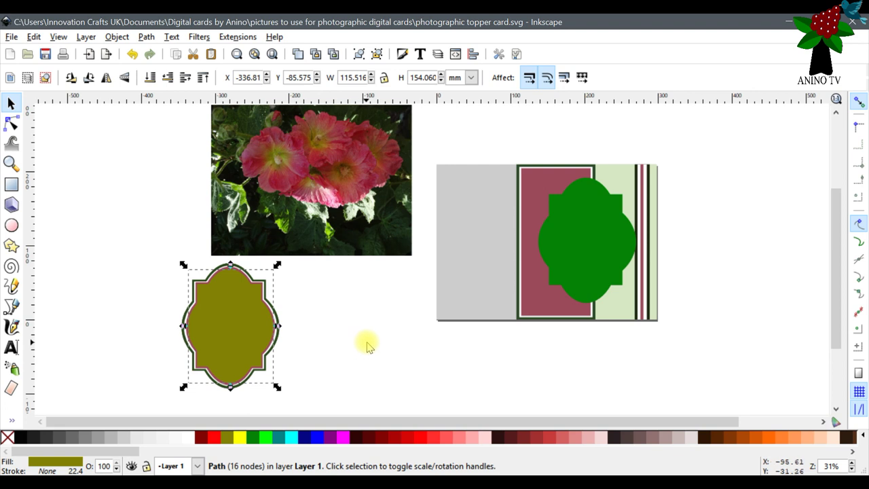
right_click(235, 333)
left_click(305, 194)
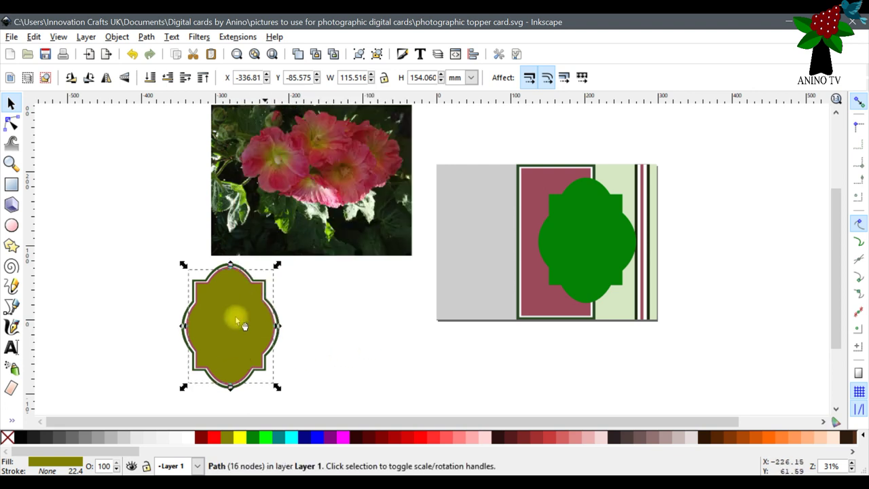
- Move the olive copy over the blossoms in the flower photo and rotate it 90° counter-clockwise
left_click_drag(235, 313, 320, 171)
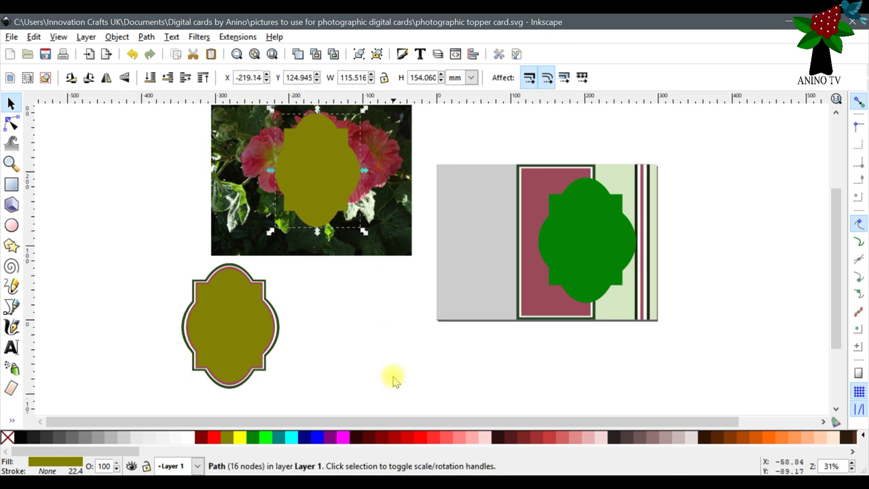
scroll(381, 322, "up", 1)
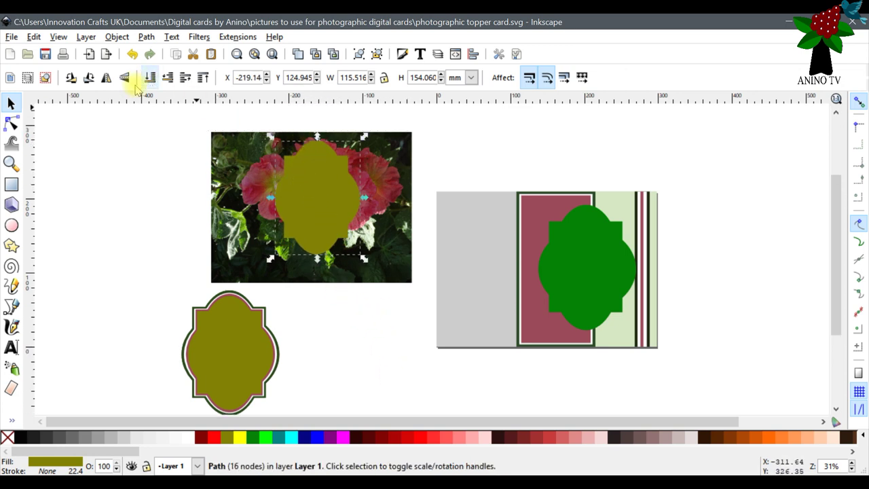
left_click(72, 79)
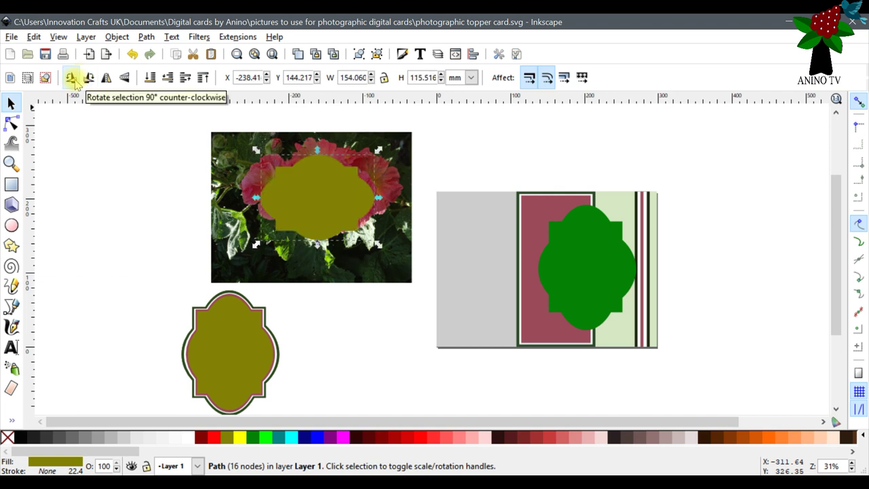
- Nudge the olive shape up over the blossoms and shrink the flower photo behind it to about 194.4 by 145.8 mm
left_click_drag(307, 216, 312, 196)
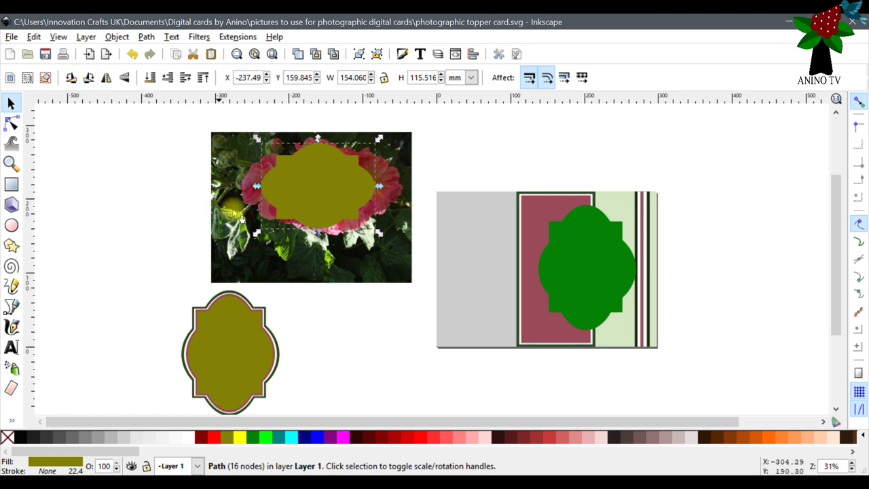
left_click(347, 271)
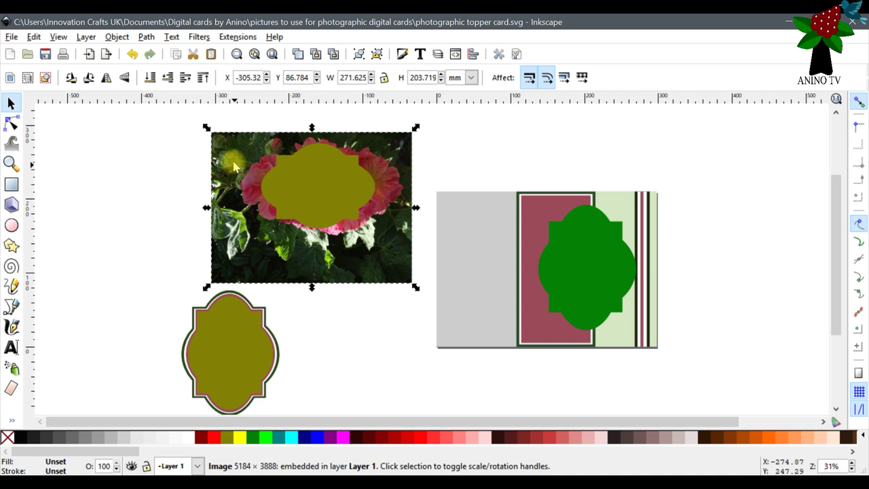
left_click(268, 111)
left_click(234, 167)
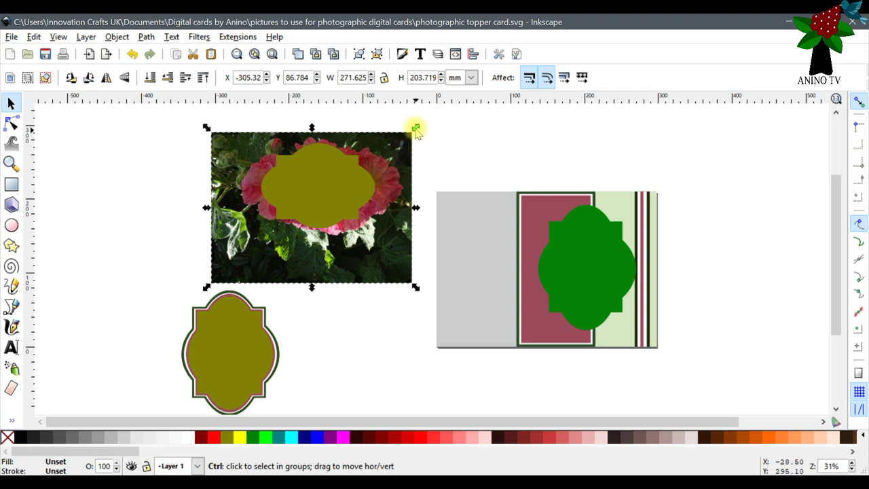
left_click_drag(416, 130, 354, 176)
left_click_drag(248, 273, 281, 236)
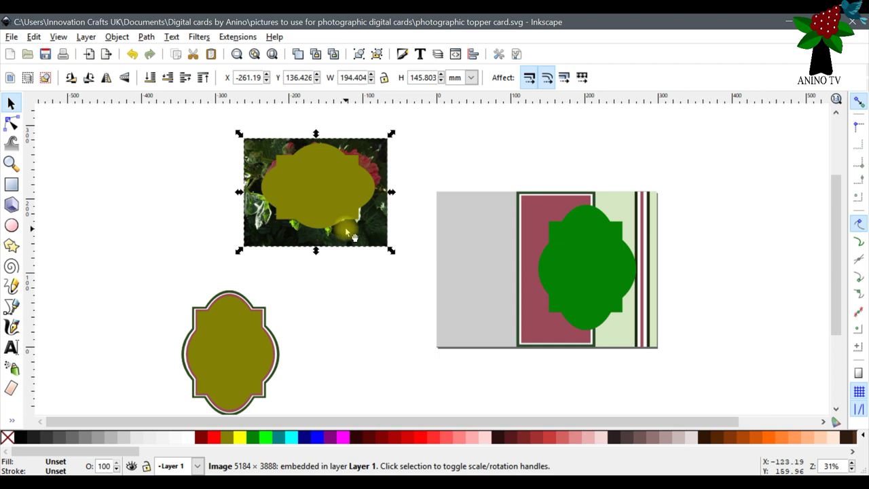
left_click_drag(351, 235, 349, 243)
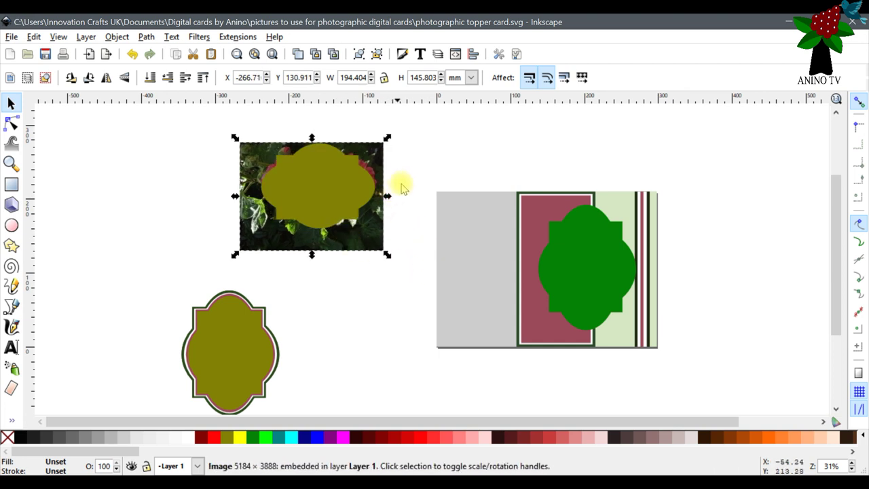
- Enlarge the flower photo to about 200.8 by 150.6 mm, shift the olive shape slightly over the blossoms, and deselect it
left_click(387, 139)
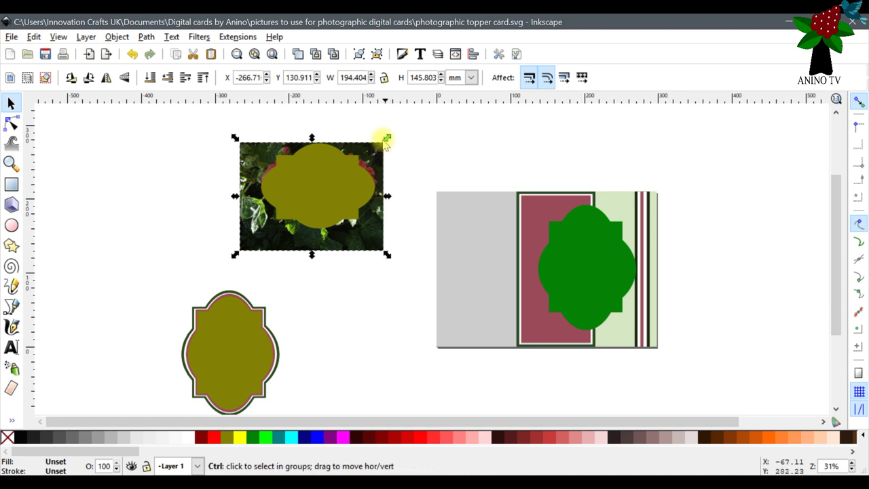
left_click(385, 162)
left_click(375, 150)
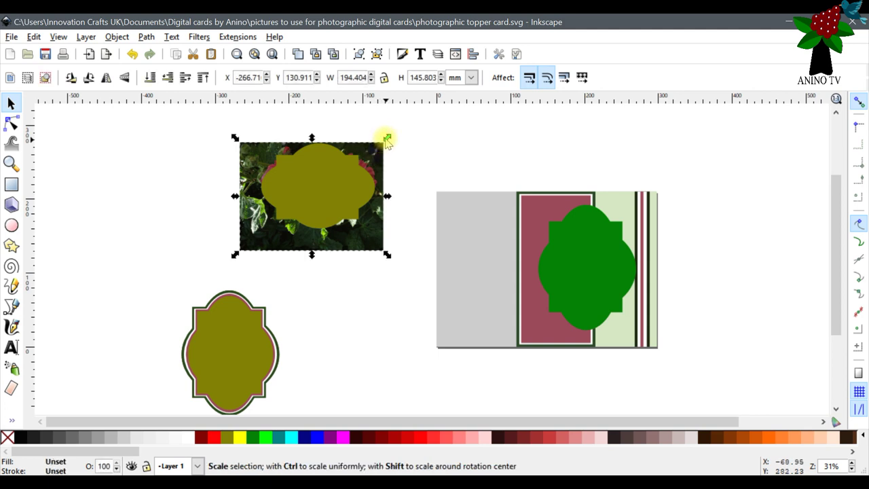
left_click_drag(387, 139, 392, 138)
left_click_drag(325, 189, 330, 192)
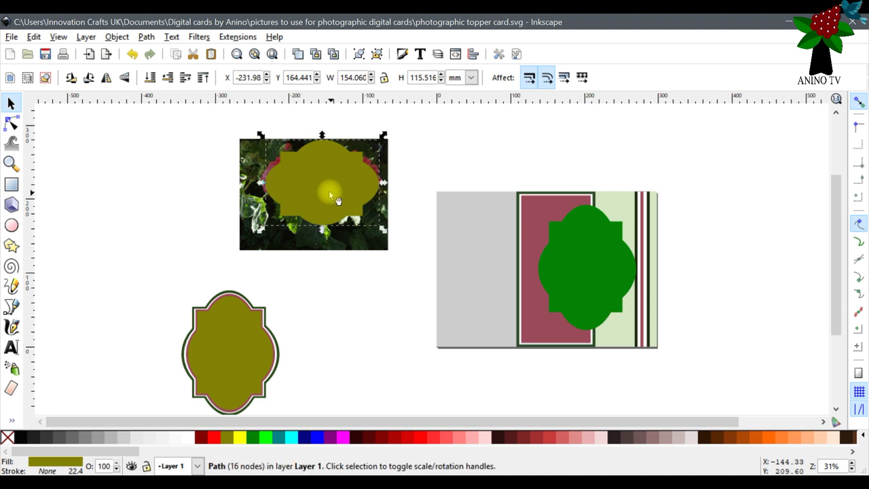
left_click(421, 146)
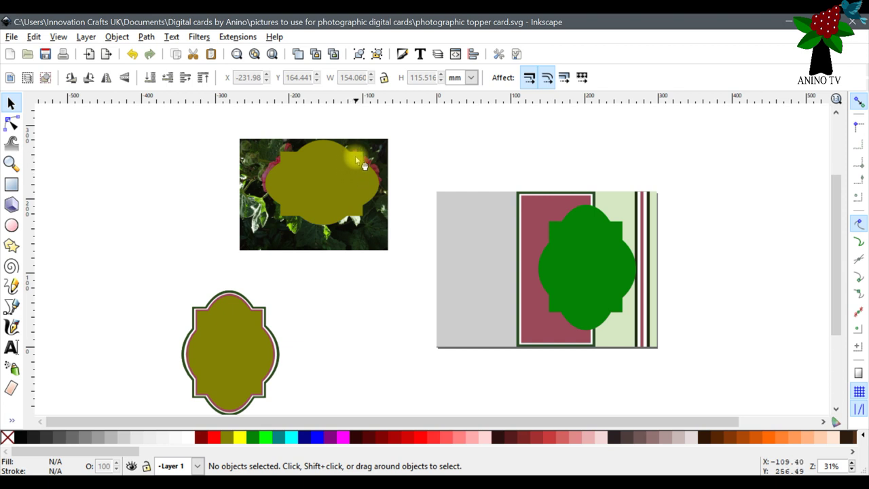
- Try widening the olive shape over the photo to about 166 mm, undo the scaling, and deselect it
left_click(292, 188)
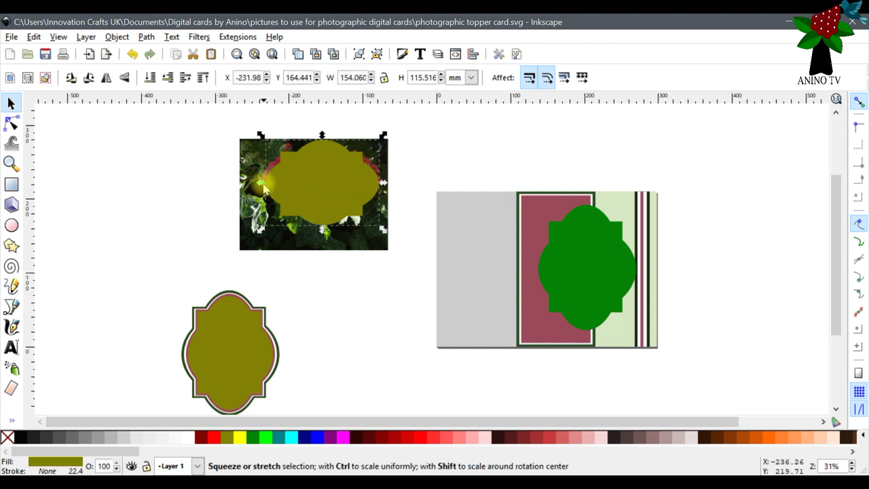
left_click_drag(265, 189, 256, 189)
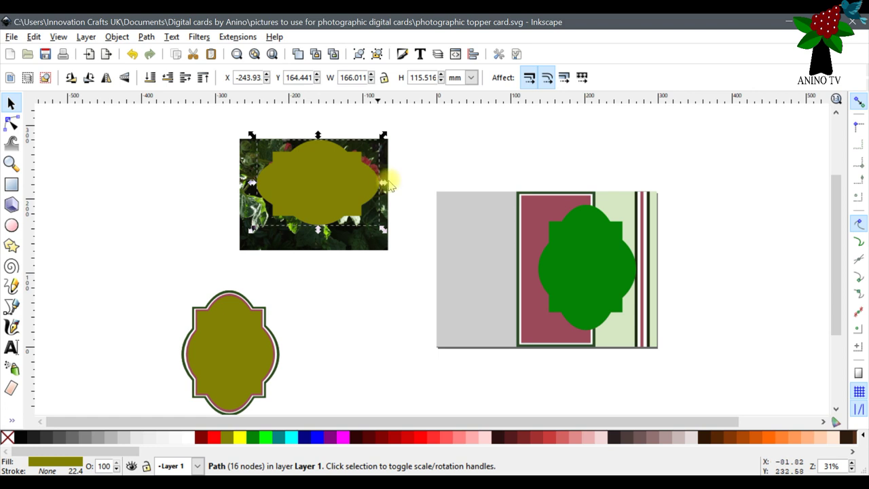
left_click_drag(385, 183, 391, 184)
left_click(33, 37)
left_click(47, 59)
left_click(33, 36)
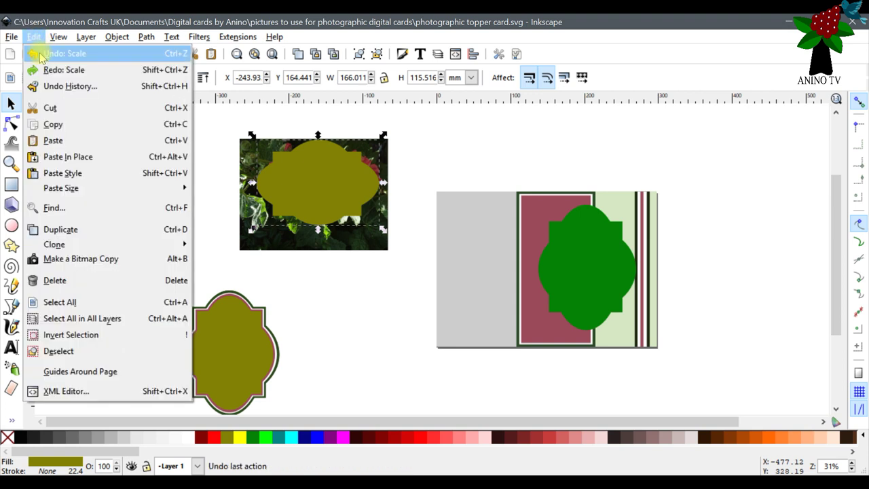
left_click(45, 56)
left_click(419, 159)
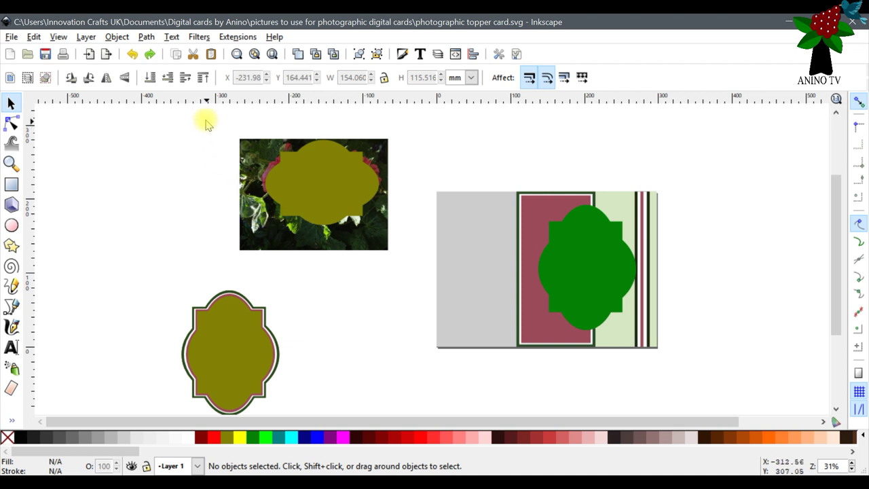
- Select the flower photo together with the olive shape and clip the photo to that shape
left_click_drag(197, 119, 408, 267)
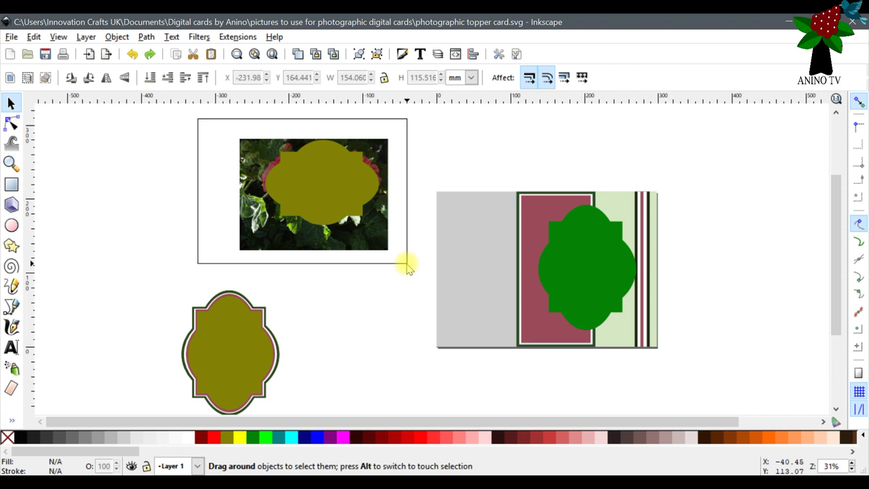
left_click_drag(407, 265, 408, 265)
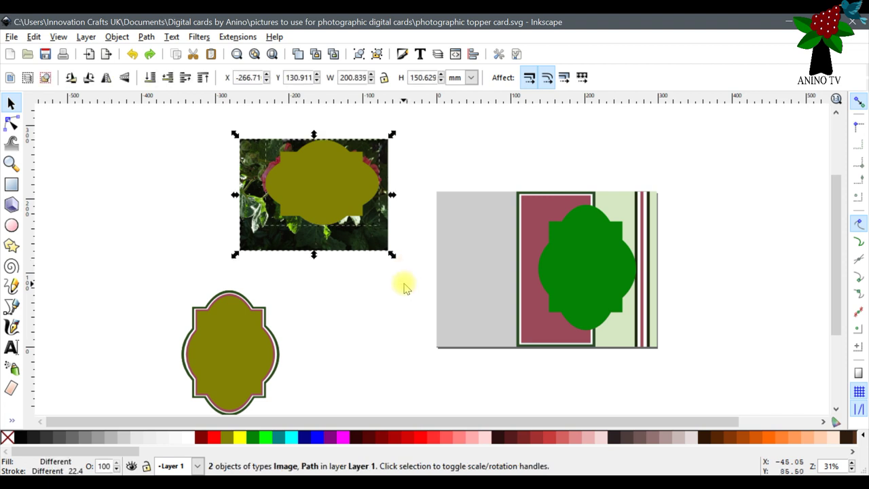
left_click(125, 39)
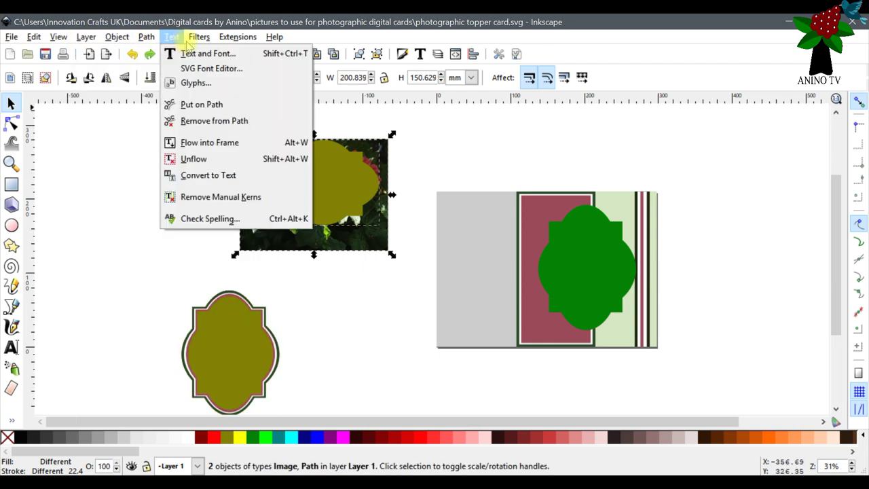
mouse_move(146, 37)
mouse_move(112, 39)
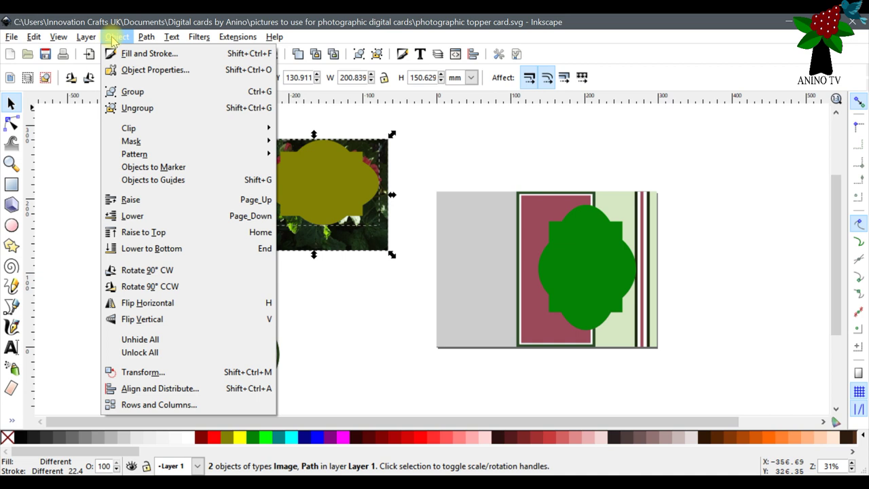
mouse_move(136, 127)
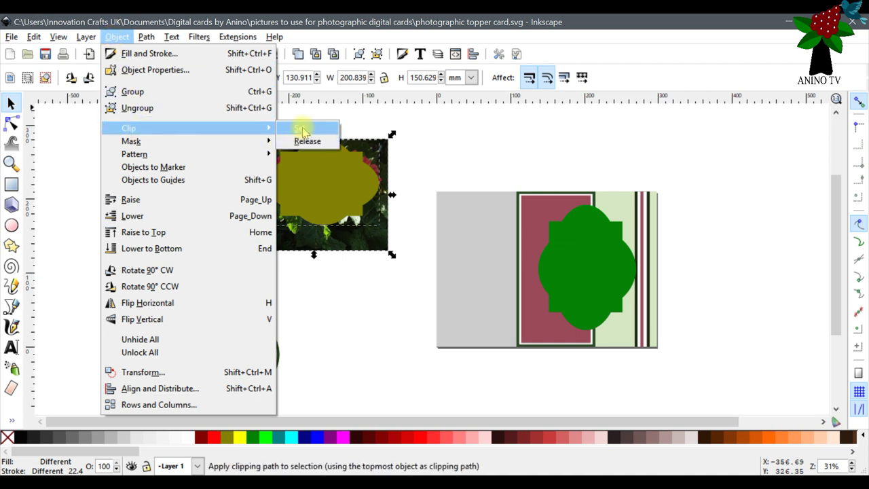
left_click(303, 129)
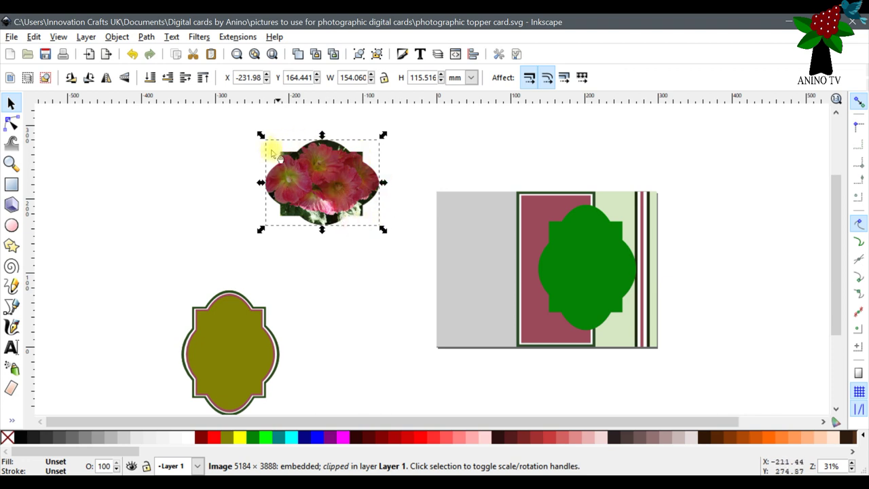
- Move the clipped flower photo down beside the layered topper
scroll(379, 213, "down", 1)
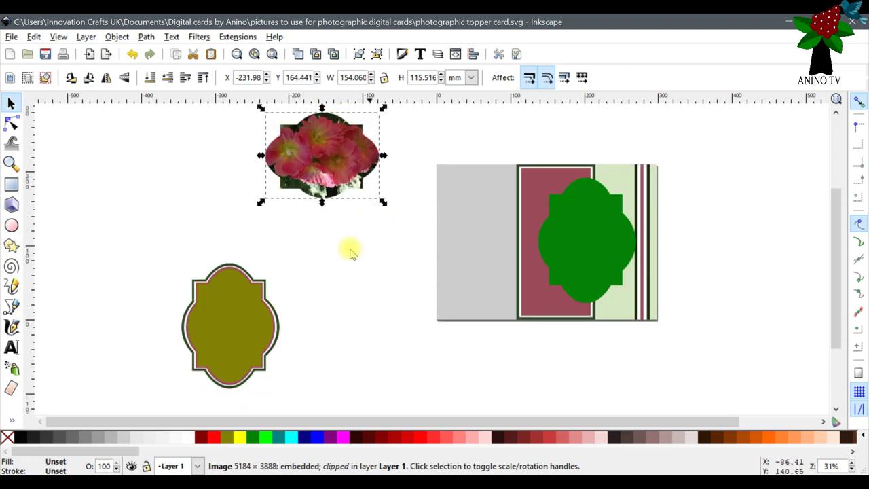
scroll(343, 265, "down", 1)
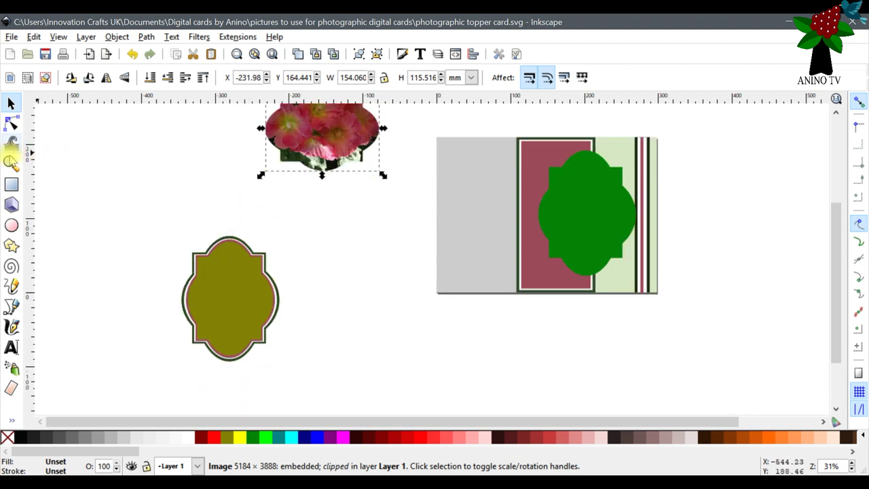
left_click_drag(315, 166, 337, 307)
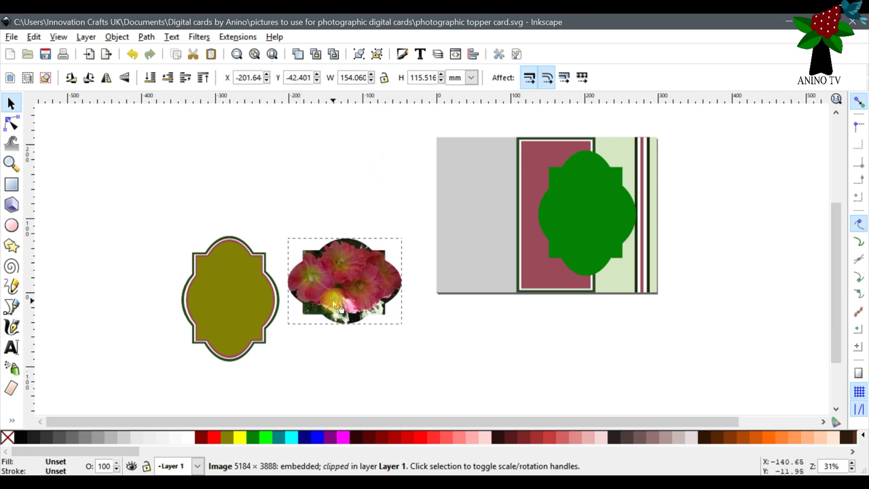
- Fill the topper's innermost olive shape with the rose red sampled from its surrounding border
left_click(11, 164)
left_click(204, 365)
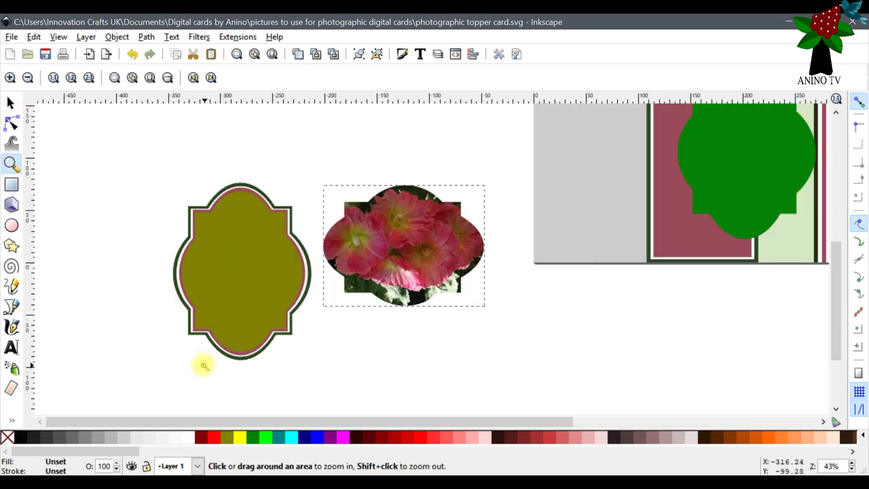
left_click(204, 365)
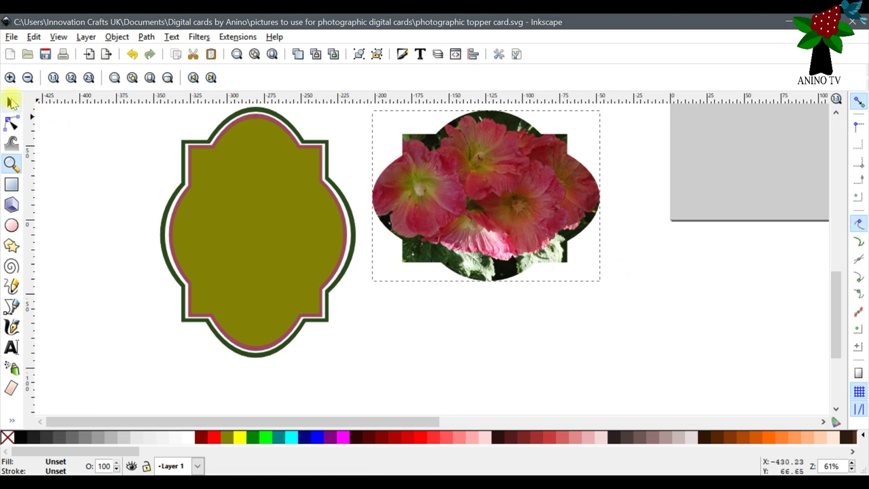
left_click(12, 101)
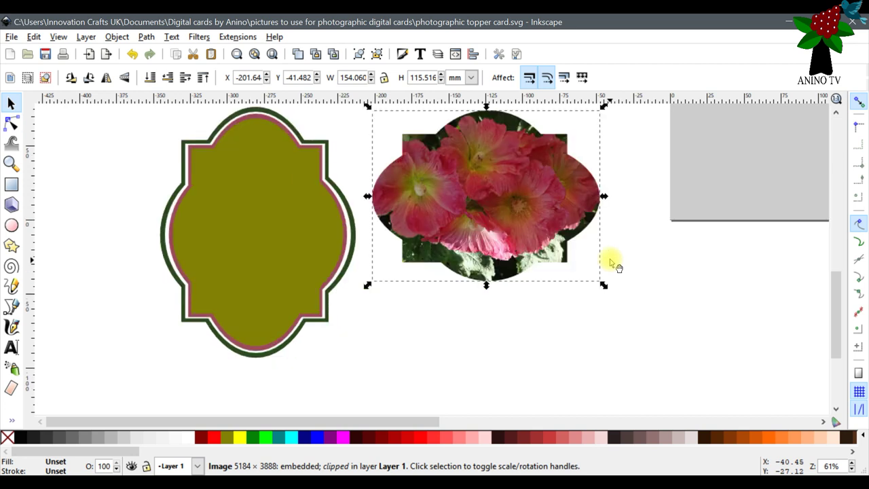
left_click_drag(835, 297, 833, 282)
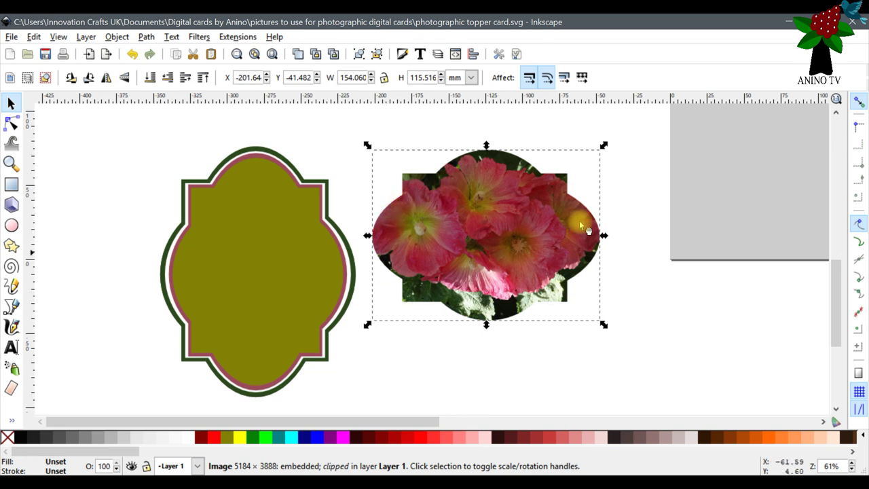
left_click(216, 232)
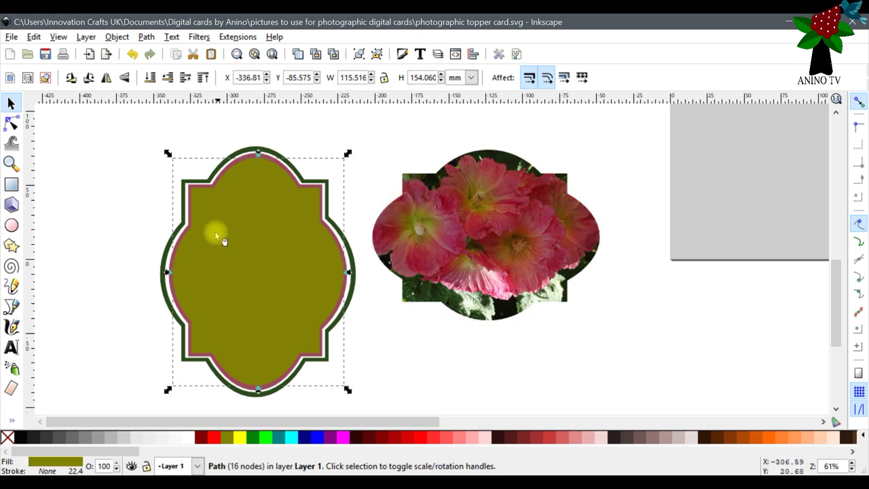
left_click(12, 421)
left_click(41, 447)
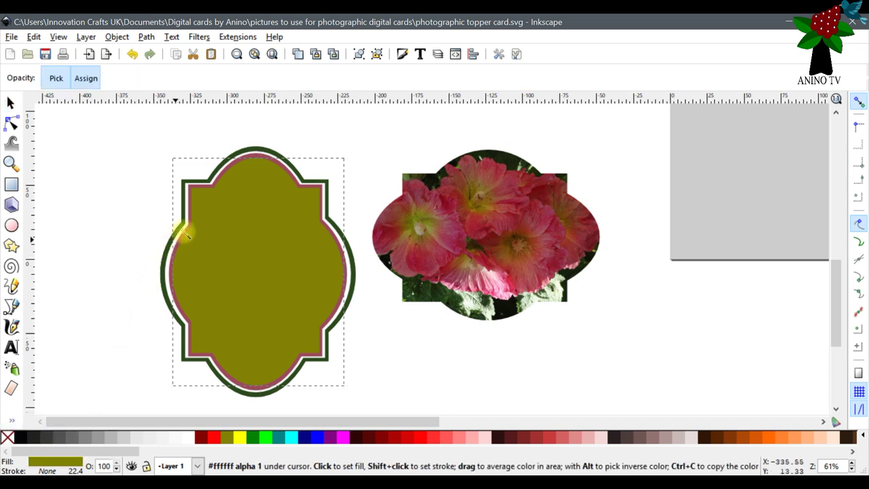
left_click(229, 167)
scroll(203, 292, "down", 2)
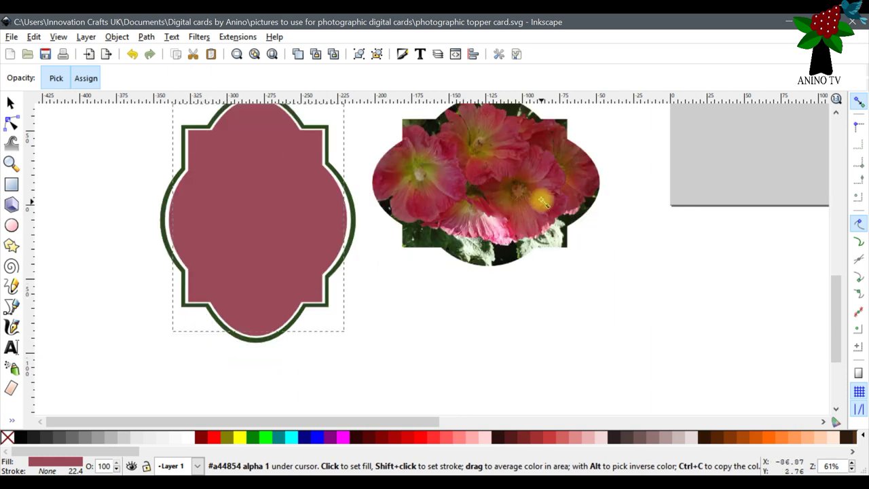
scroll(227, 334, "up", 2)
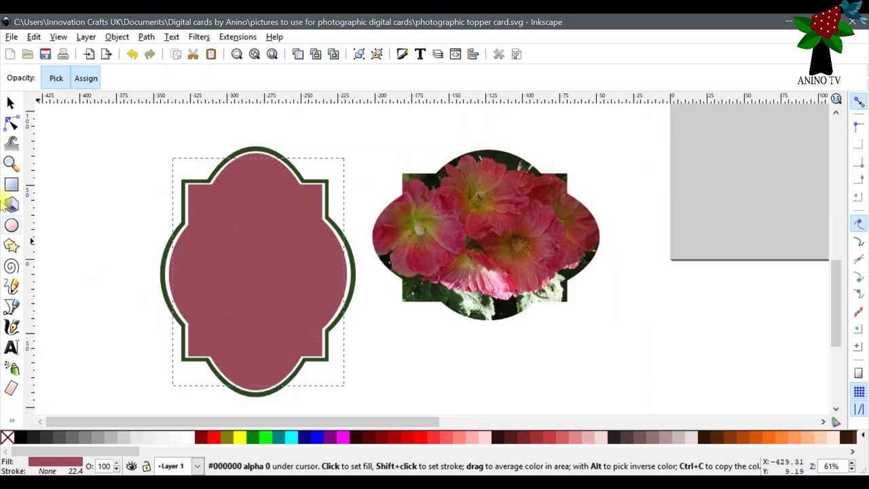
left_click(10, 102)
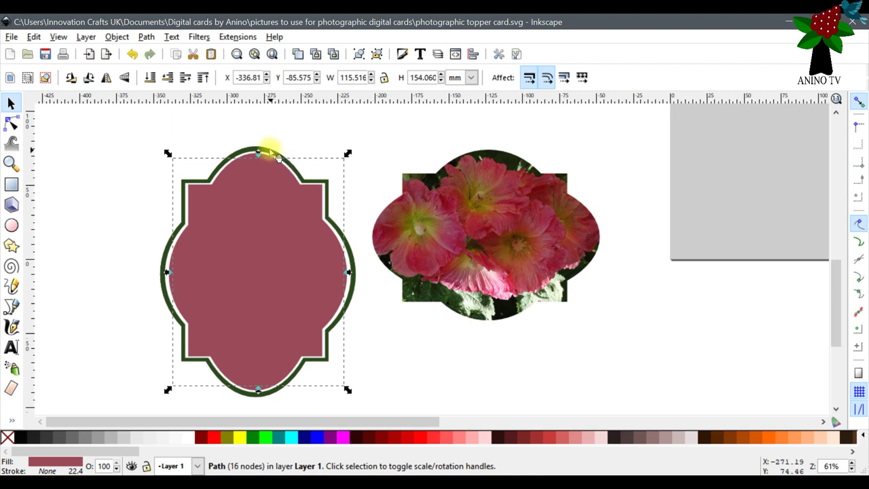
- Move the clipped flower photo closer to the layered topper, right beside its outer green border
left_click(440, 185)
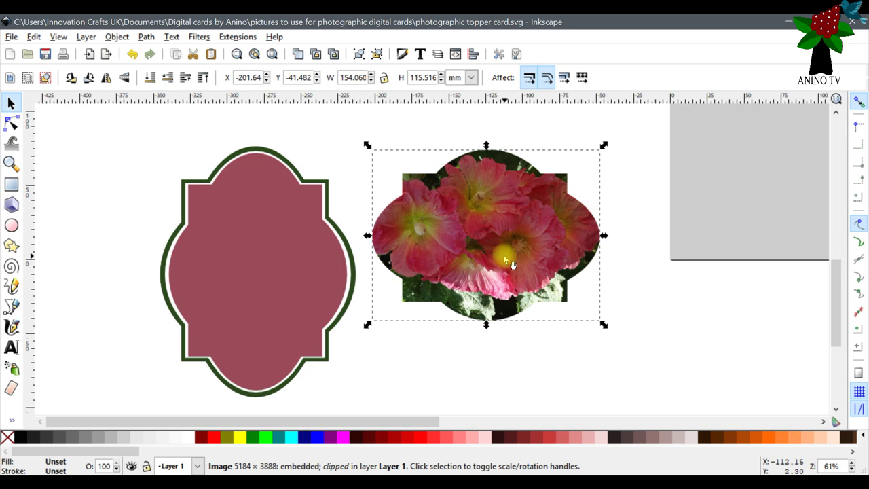
left_click_drag(498, 243, 408, 245)
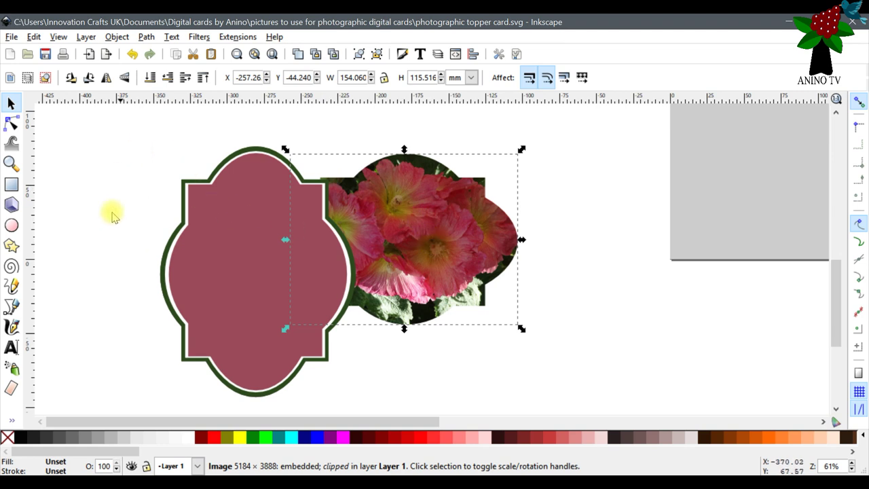
left_click_drag(436, 220, 454, 218)
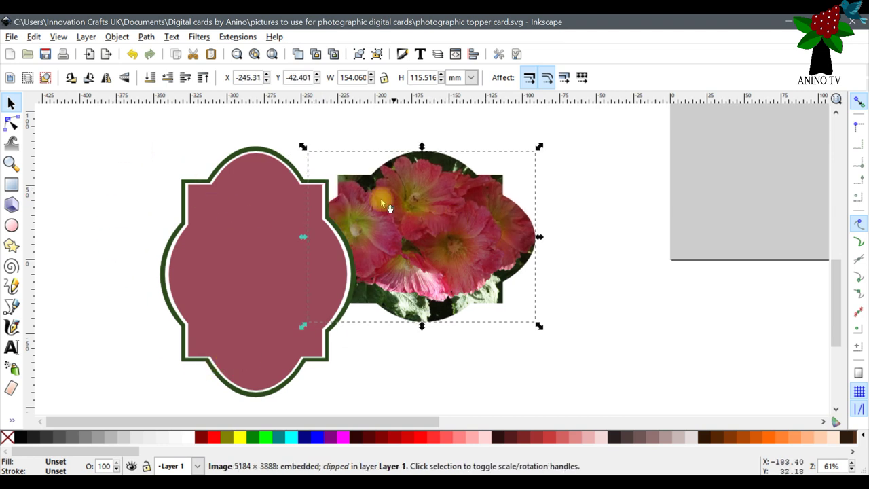
left_click_drag(392, 197, 425, 202)
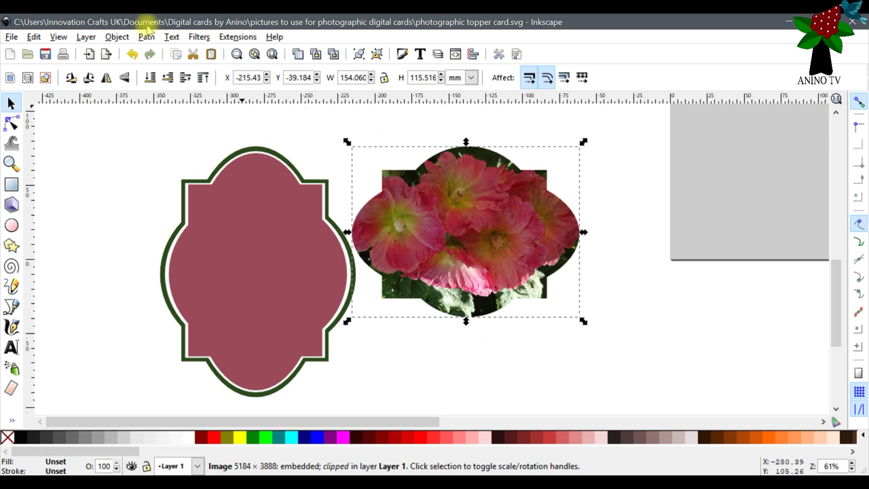
- Raise the clipped flower photo to the top of the stacking order
left_click(116, 37)
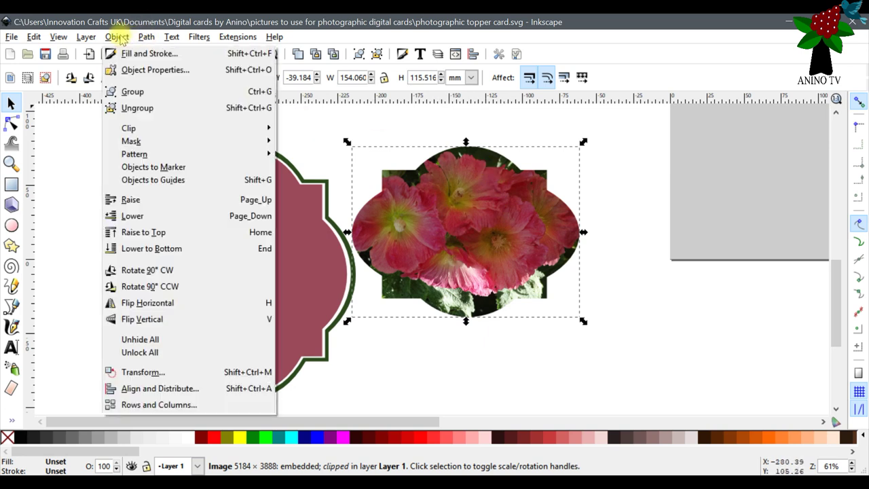
left_click(123, 38)
left_click(120, 35)
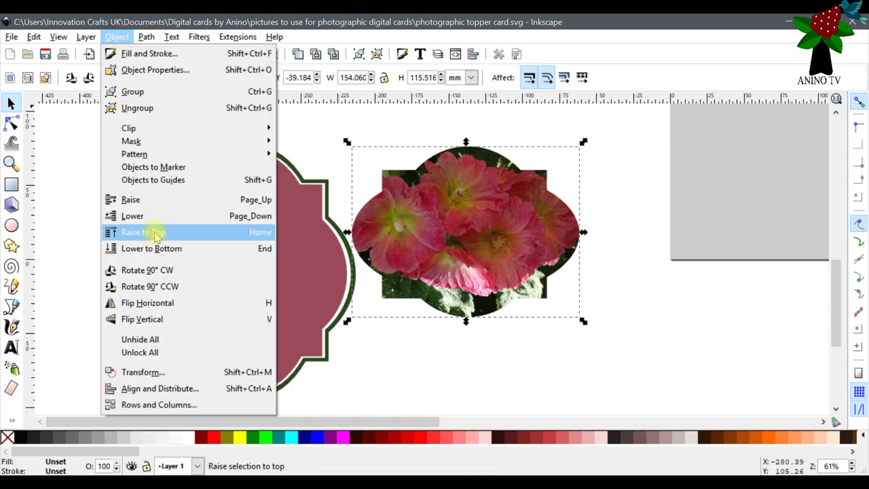
left_click(155, 234)
- Rotate the clipped flower photo 90° clockwise and centre it inside the layered topper's rose red shape
left_click_drag(479, 251, 292, 288)
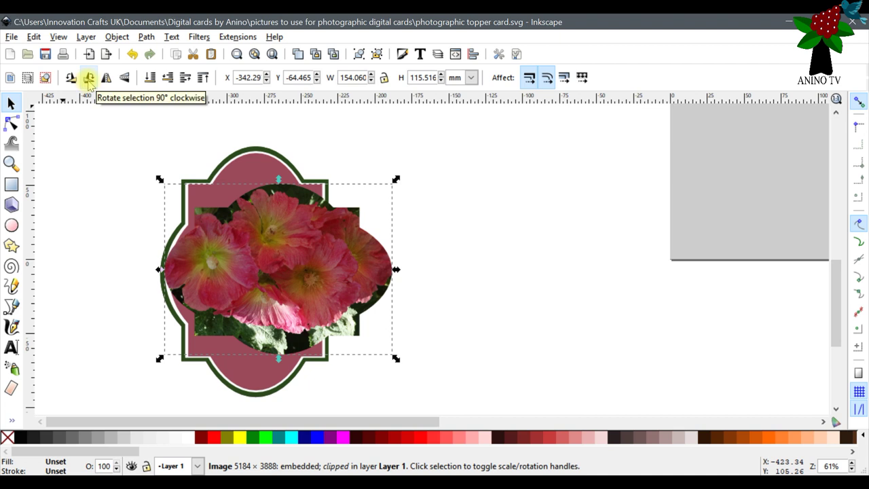
left_click(89, 78)
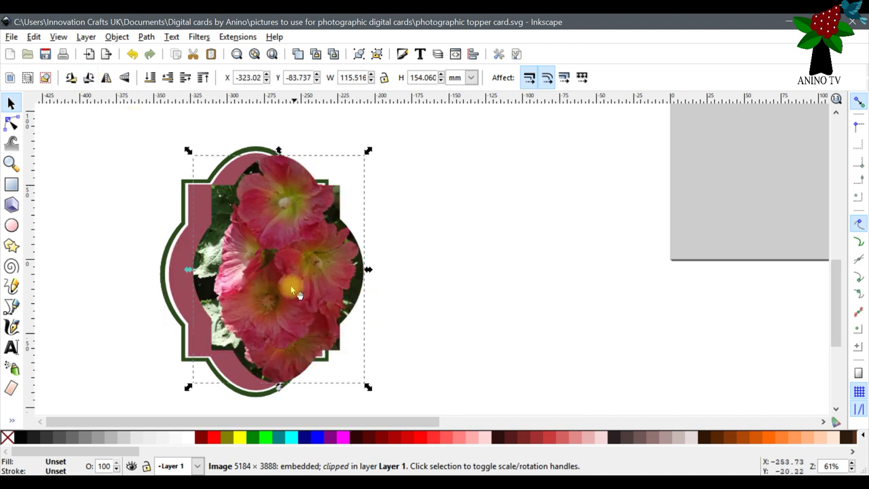
left_click_drag(287, 284, 266, 288)
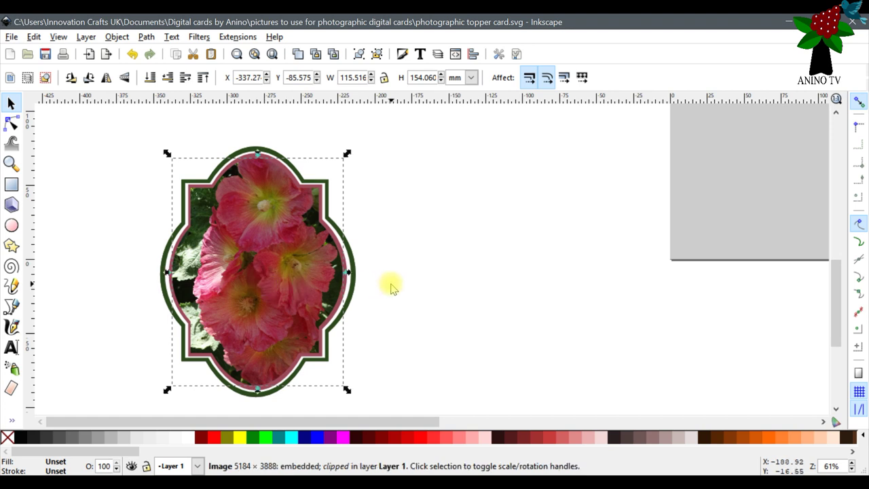
key("Right")
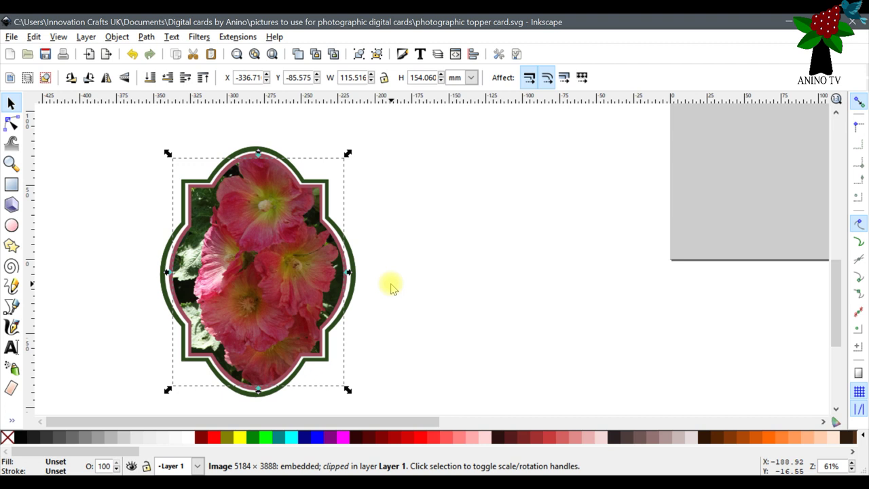
left_click(416, 338)
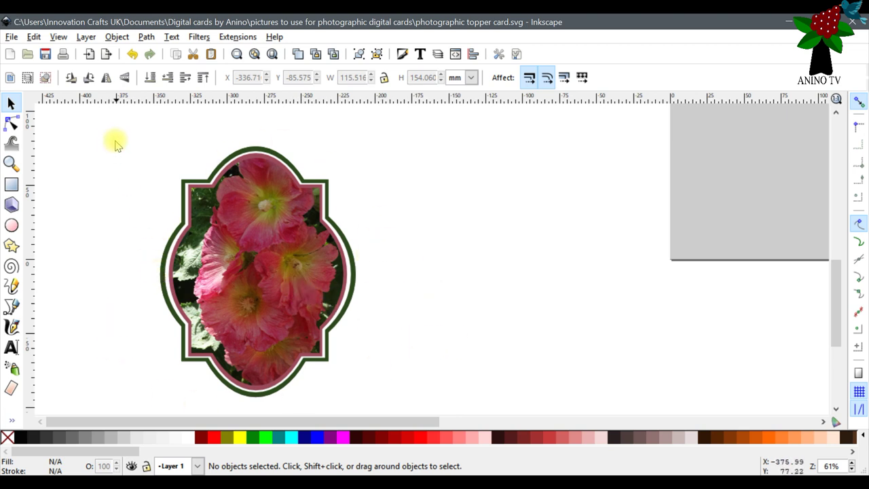
- Select all the topper layers together with the flower photo and group them
left_click_drag(119, 124, 399, 429)
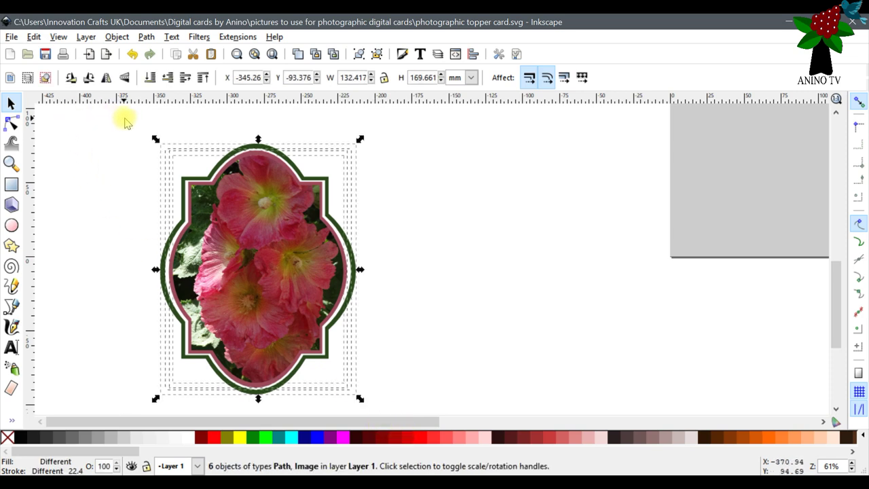
left_click(117, 37)
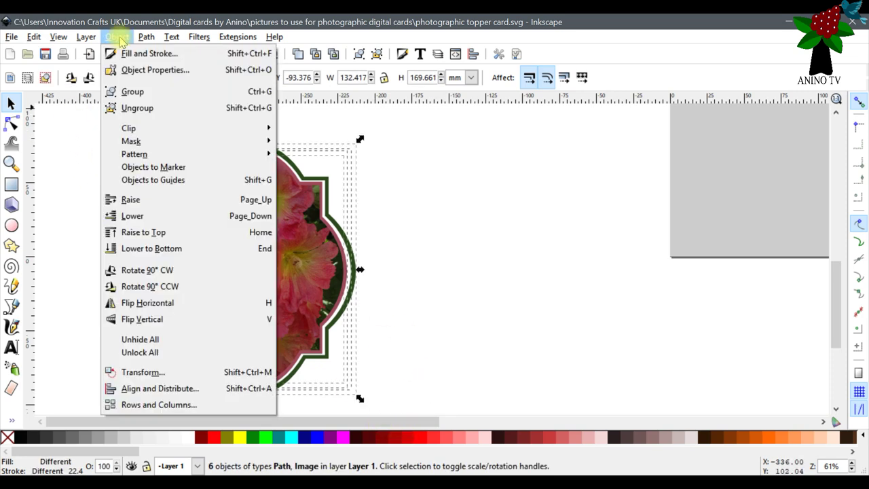
left_click(145, 94)
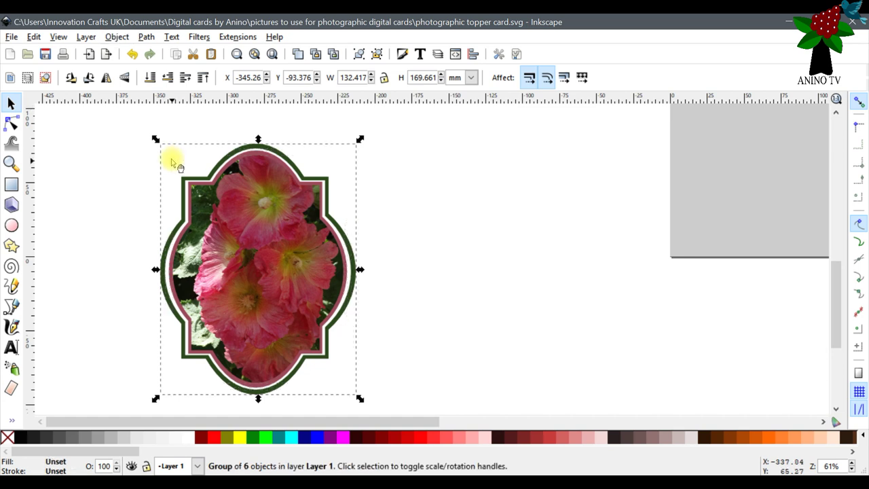
- Move the plain green topper shape off the card into the empty canvas on its right and save the document
left_click(11, 163)
left_click(28, 77)
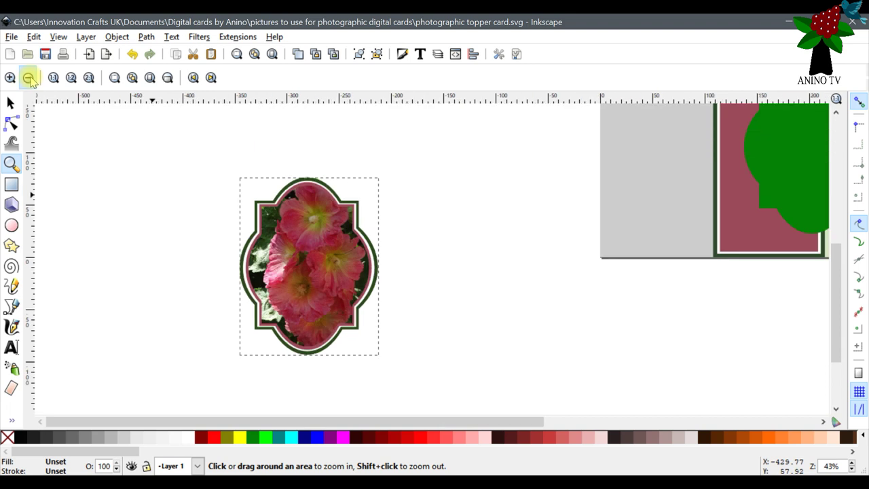
left_click(28, 77)
left_click_drag(541, 422, 633, 421)
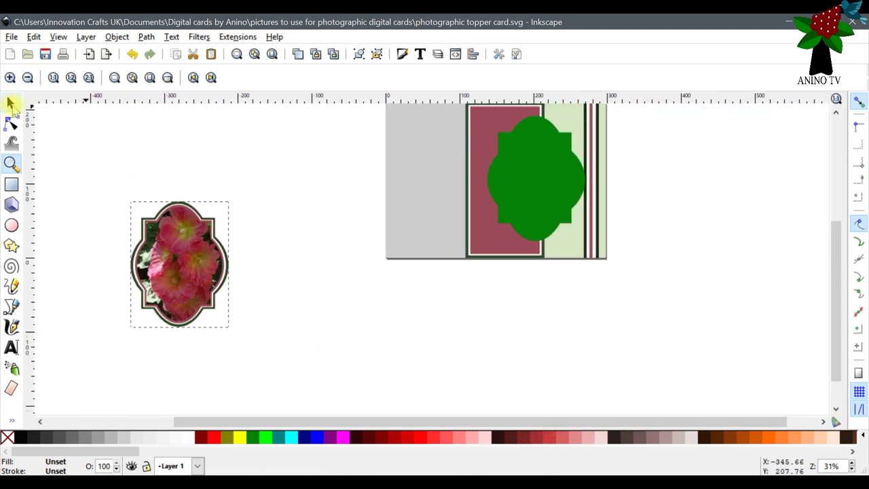
left_click(11, 103)
left_click_drag(522, 174, 706, 202)
scroll(533, 243, "up", 2)
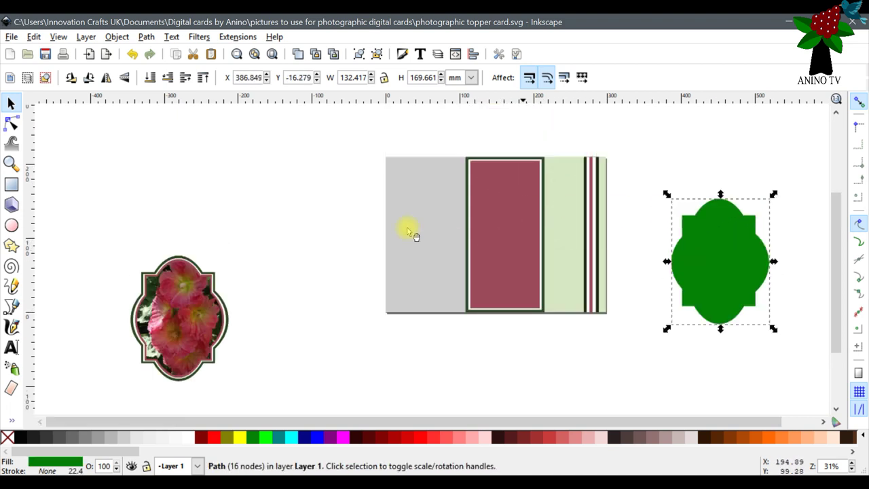
left_click(45, 54)
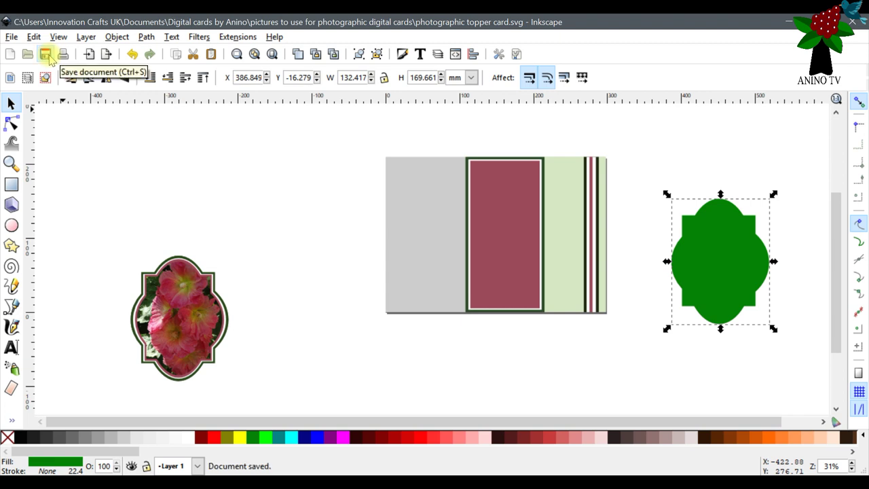
- Place the grouped flower topper over the rose panel's right edge on the card, and shift the plain green shape farther right of the card
left_click(159, 326)
left_click_drag(160, 323, 514, 239)
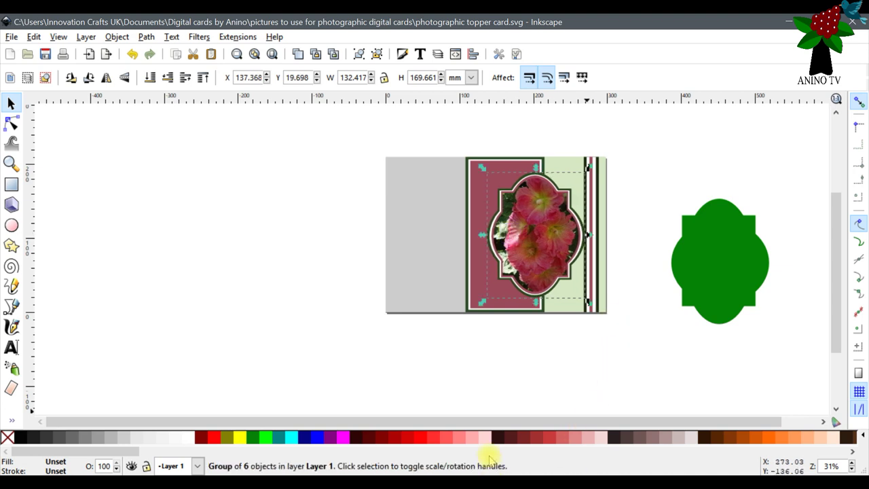
left_click_drag(490, 422, 533, 420)
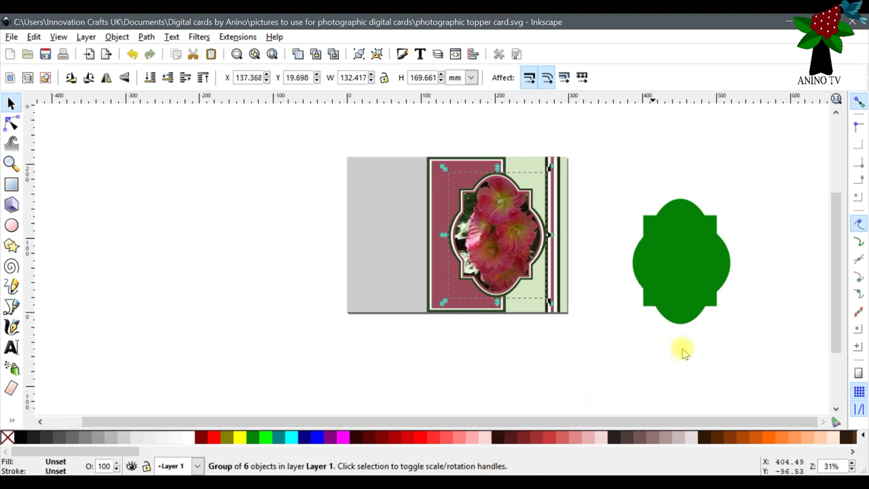
left_click_drag(651, 252, 713, 236)
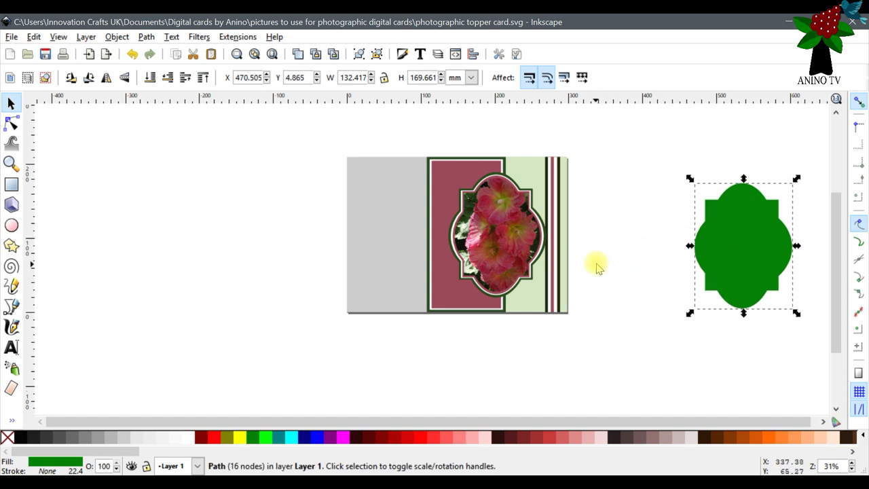
left_click(11, 164)
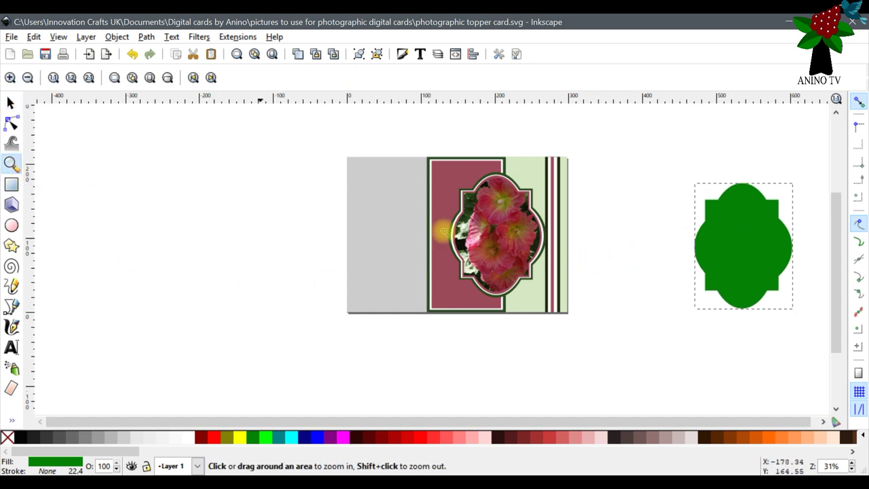
left_click(615, 214)
left_click(605, 172)
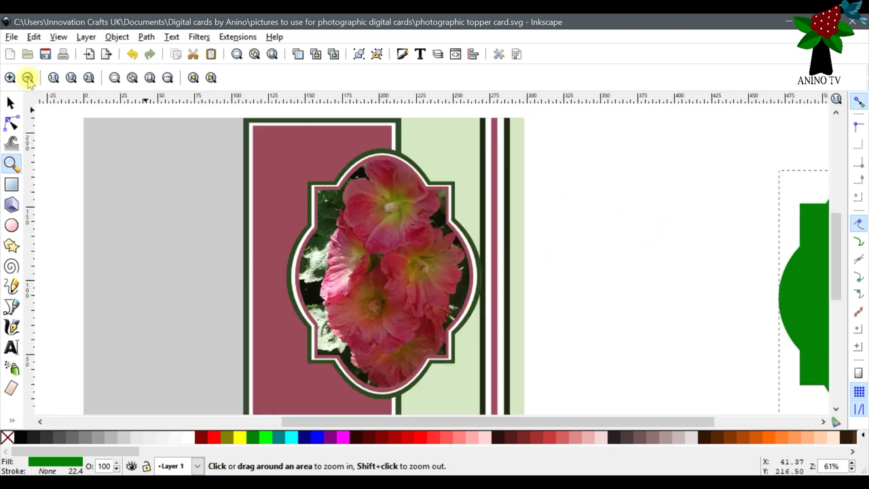
left_click(29, 77)
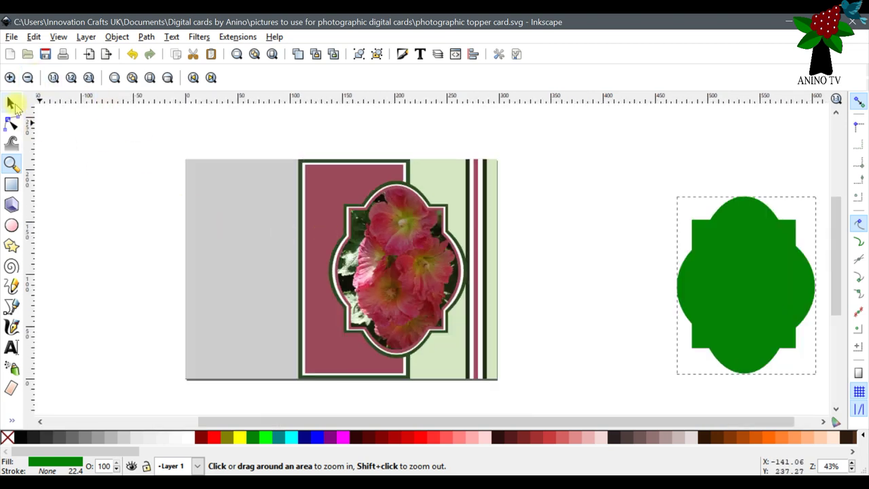
left_click(12, 103)
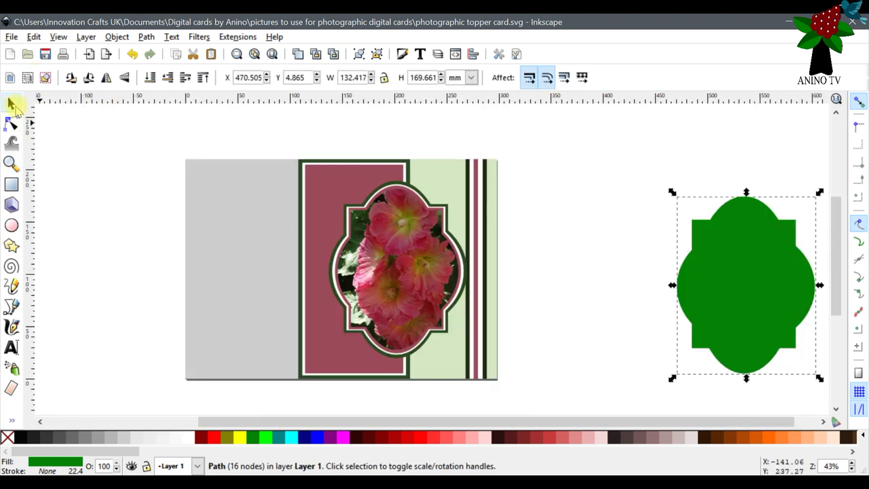
left_click(57, 38)
mouse_move(72, 55)
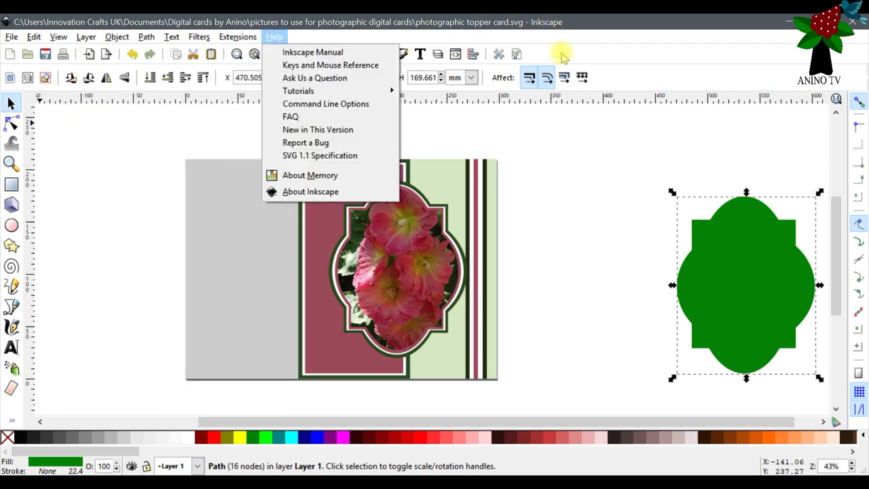
left_click(503, 94)
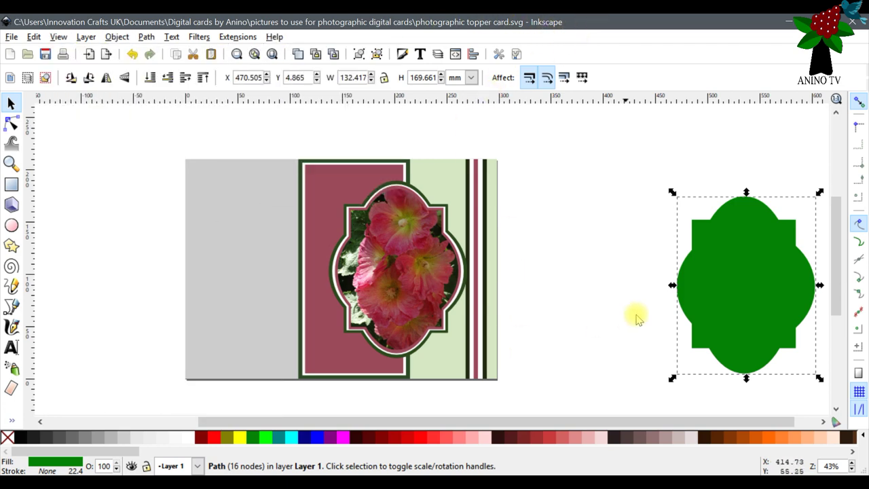
- Move the grey 297 × 210 mm background rectangle off the page into the empty canvas left of the card
left_click(510, 181)
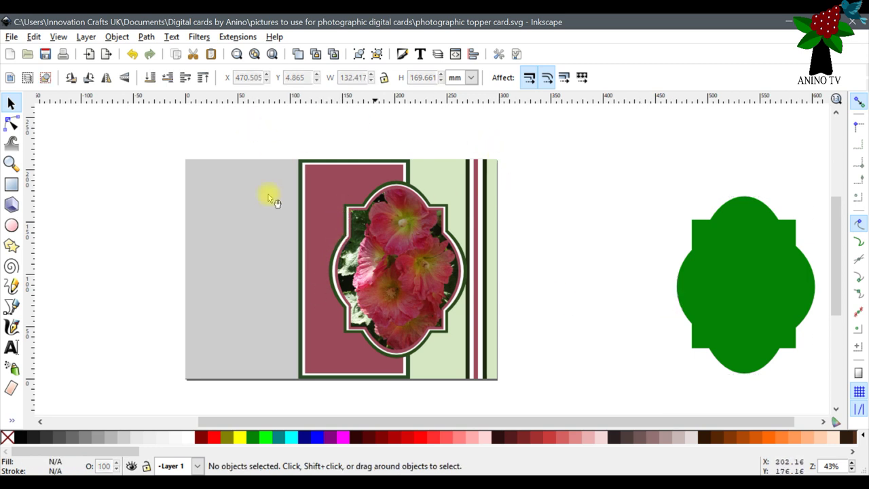
left_click(193, 211)
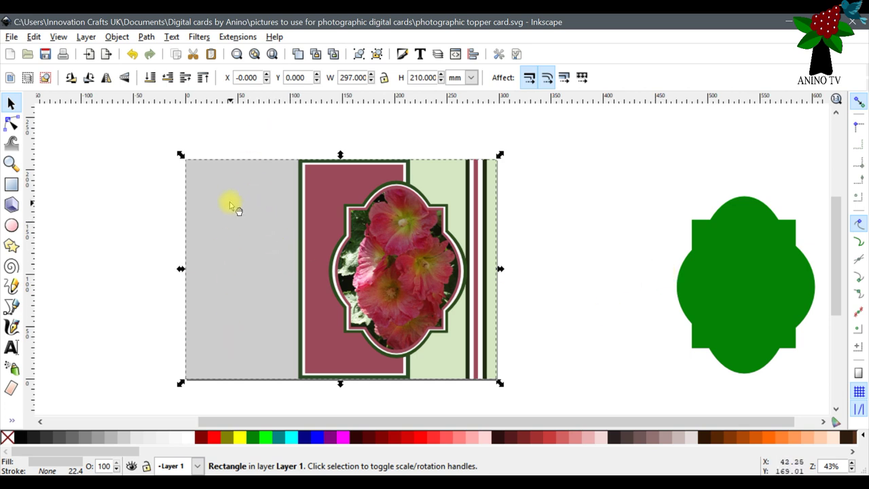
left_click_drag(230, 203, 28, 164)
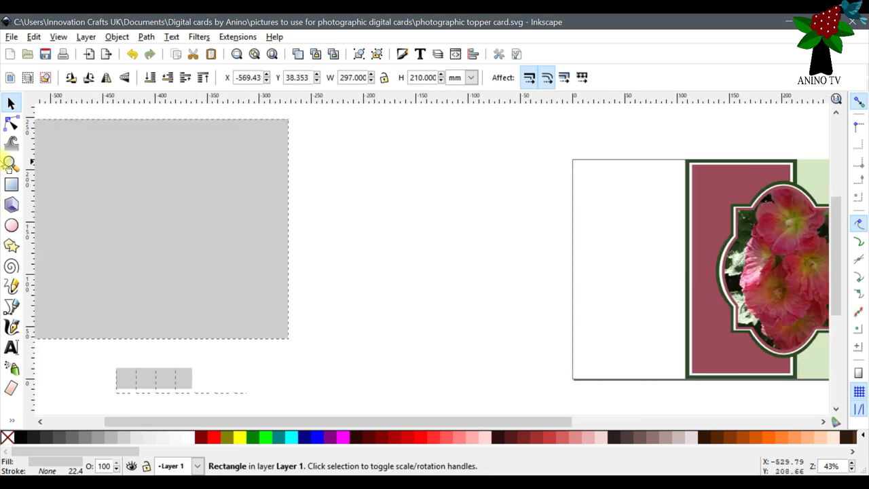
left_click_drag(485, 423, 720, 430)
scroll(621, 287, "down", 2)
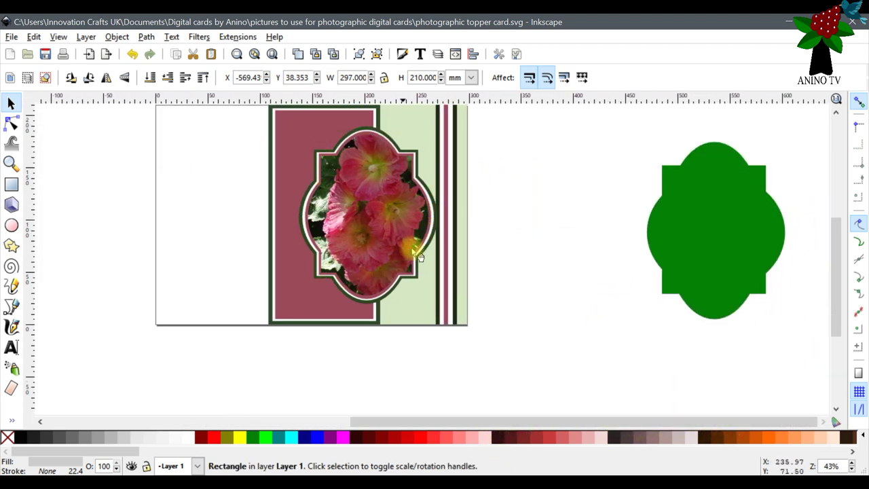
scroll(479, 252, "up", 1)
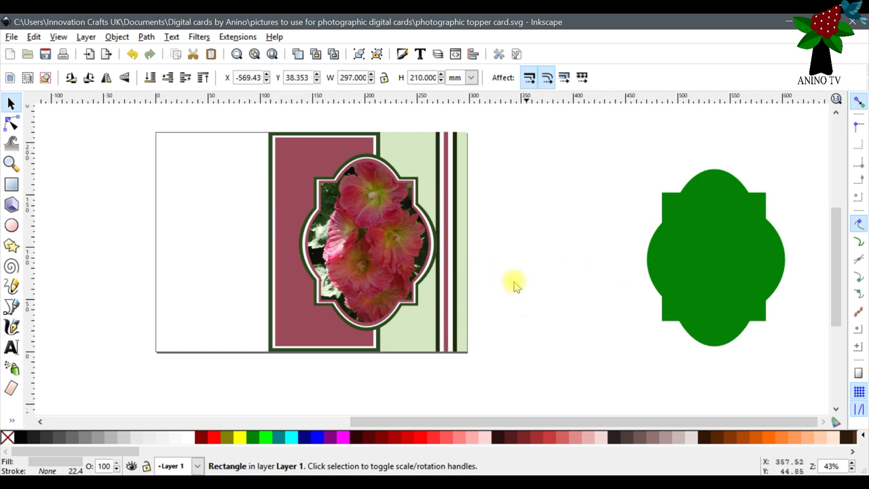
- Move the plain green topper shape well away to the upper right of the card and clear the selection
left_click(734, 279)
left_click_drag(733, 280, 770, 233)
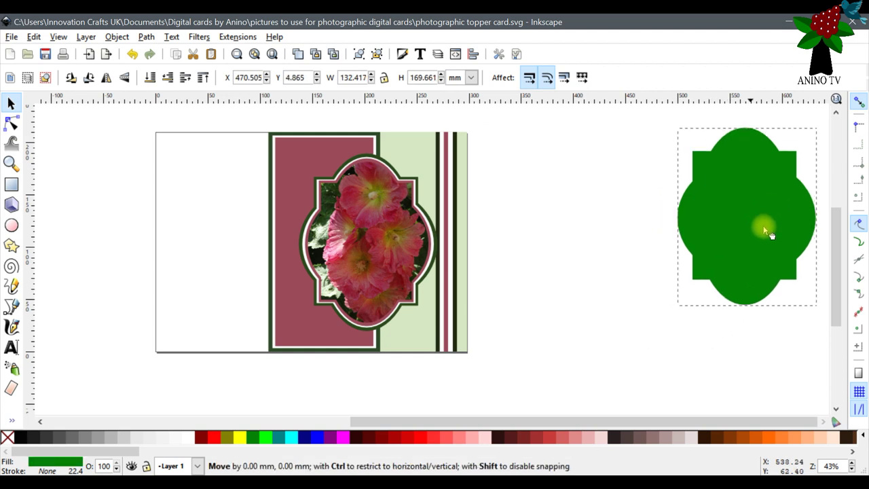
right_click(793, 216)
left_click(620, 265)
left_click_drag(669, 248, 801, 127)
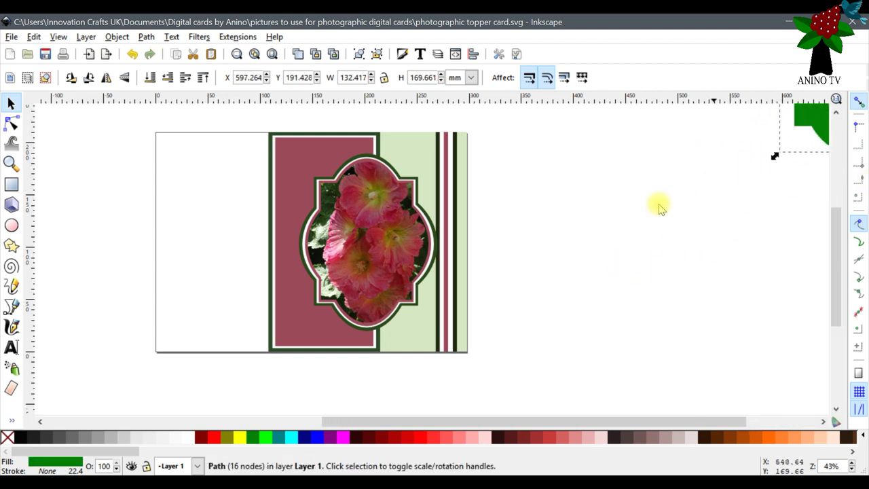
right_click(476, 114)
left_click(564, 348)
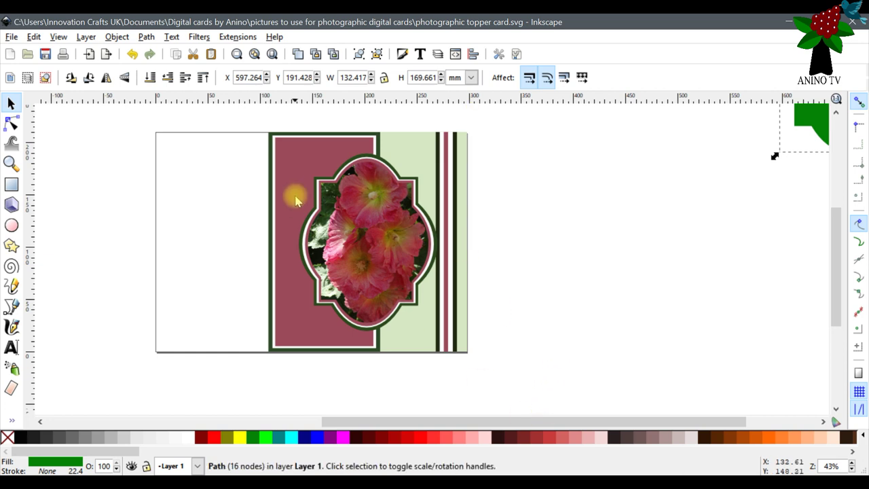
key("Escape")
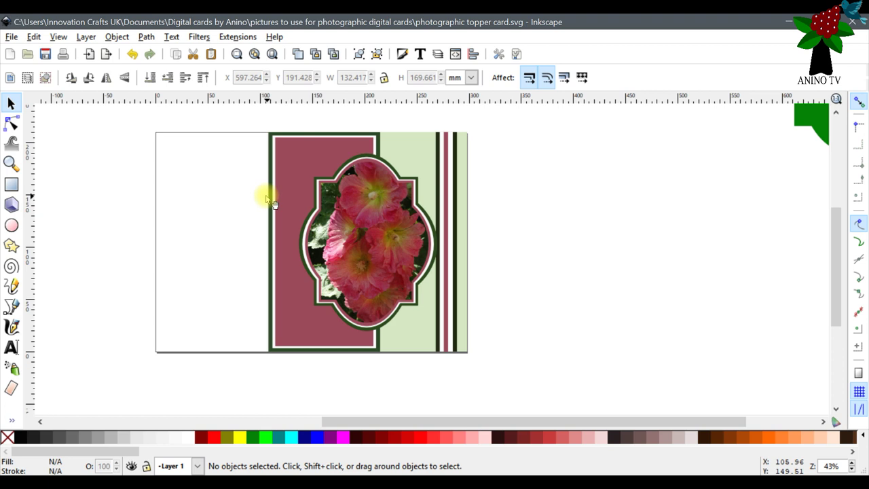
- Try to duplicate the grouped flower topper on the card
left_click(334, 178)
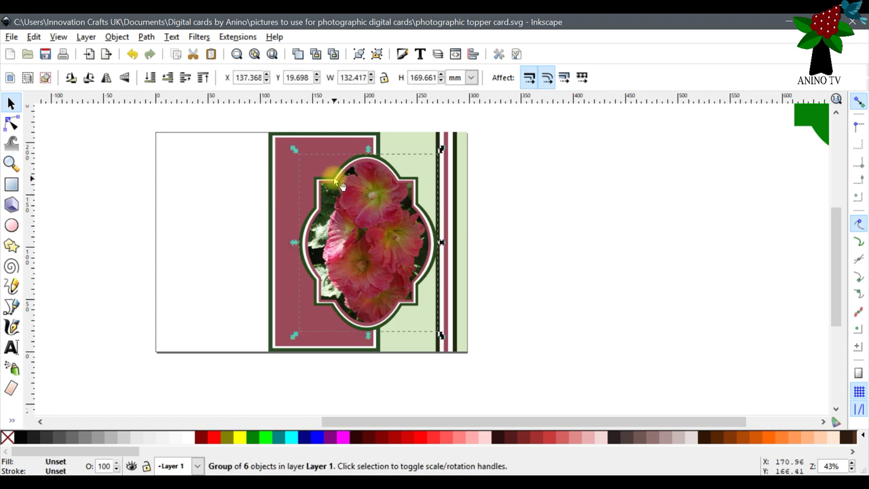
right_click(335, 179)
left_click(371, 278)
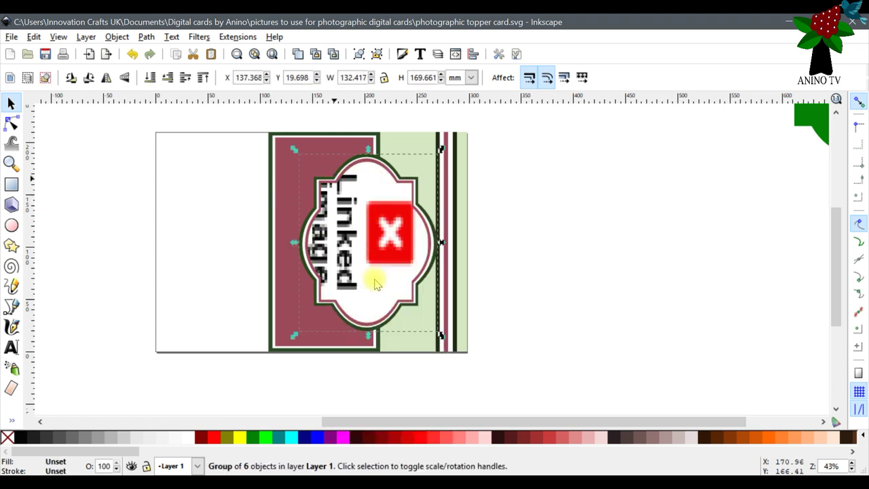
left_click(32, 37)
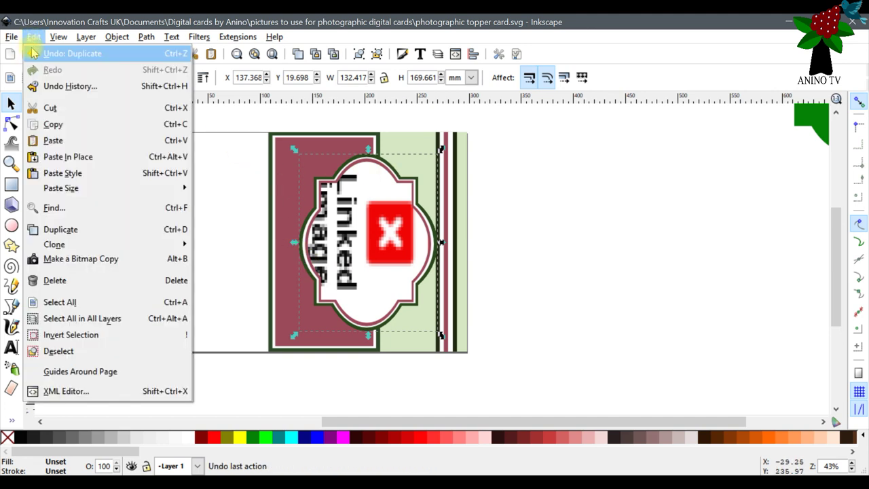
left_click(41, 54)
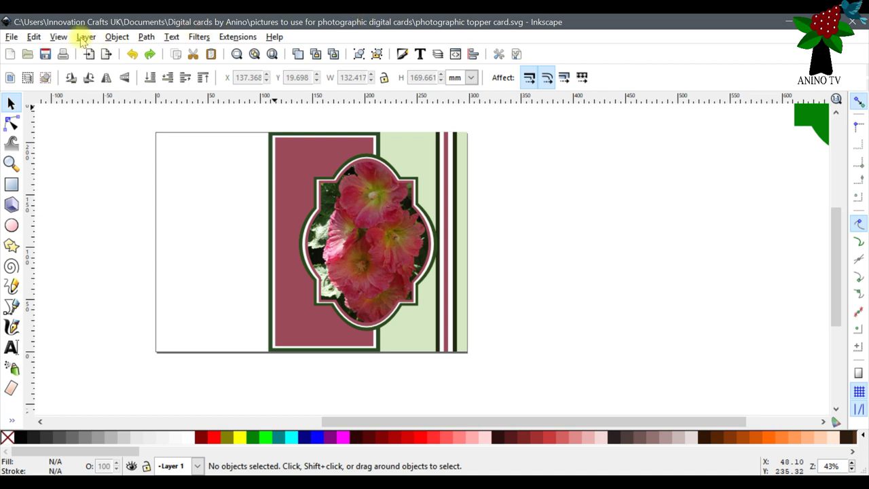
- Save the document and try once more to duplicate the grouped flower topper
left_click(46, 56)
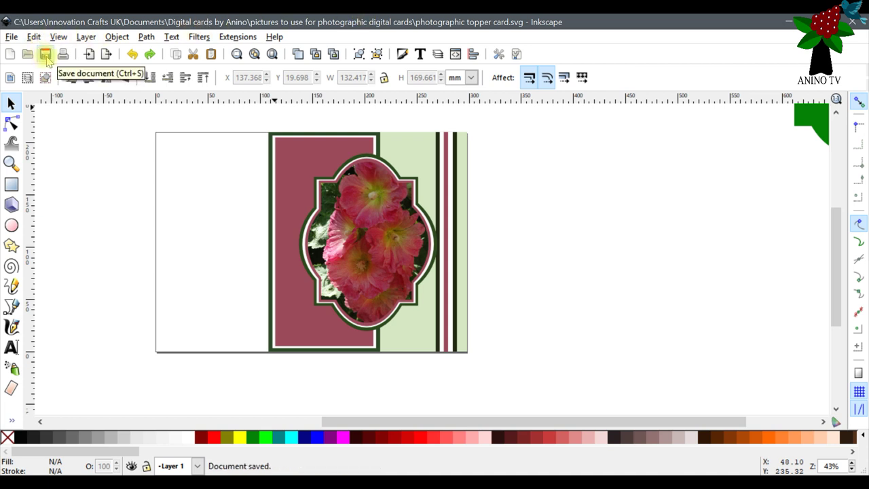
left_click(361, 191)
right_click(360, 189)
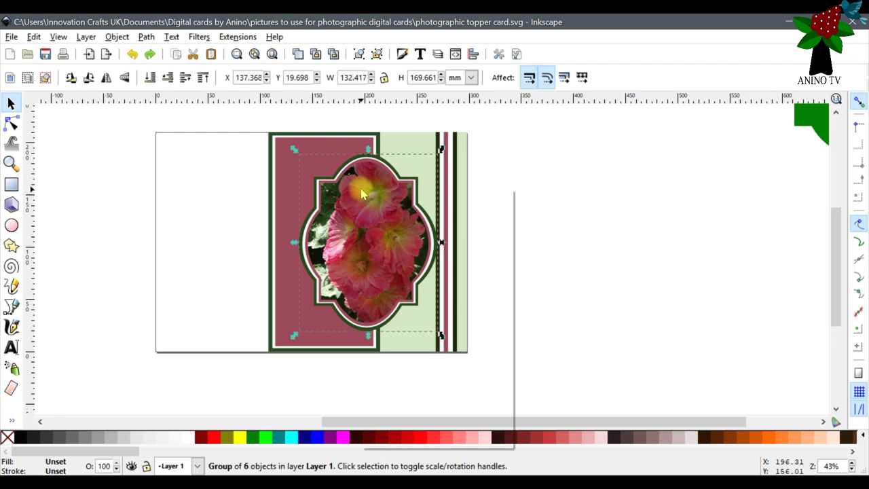
left_click(399, 293)
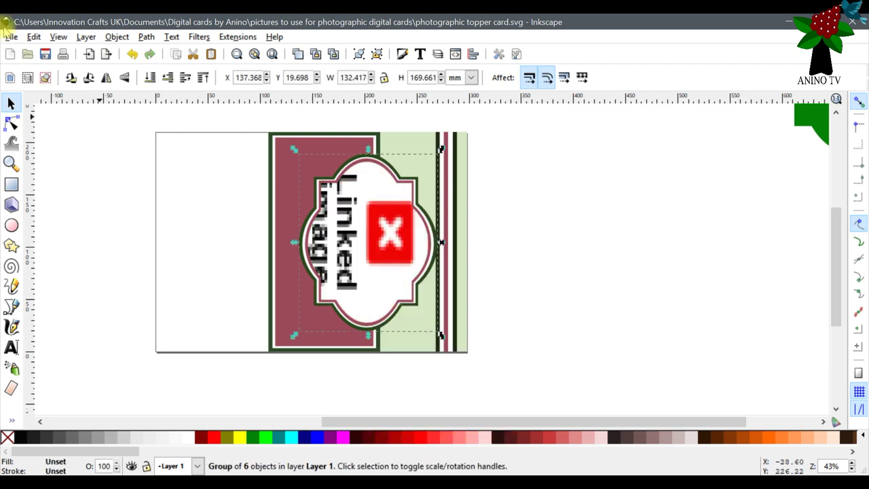
left_click(33, 36)
left_click(42, 54)
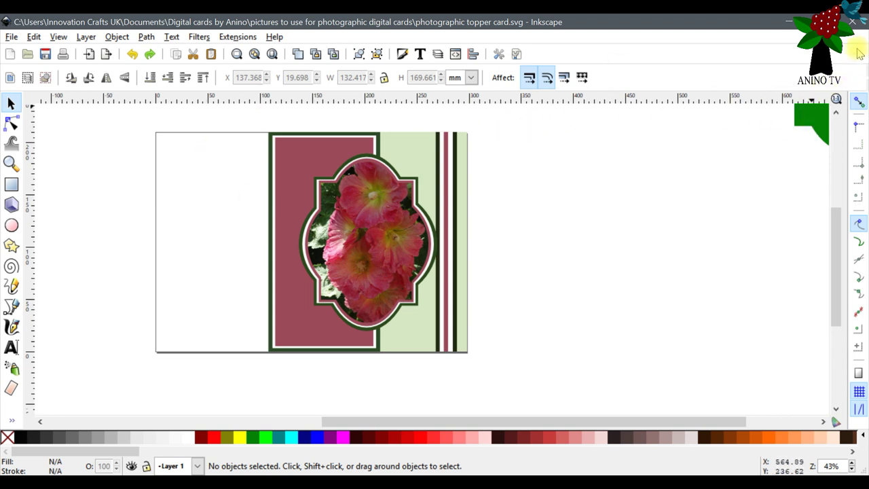
- Duplicate the grouped flower topper and move the copy off the card, over the page's left edge
left_click(332, 182)
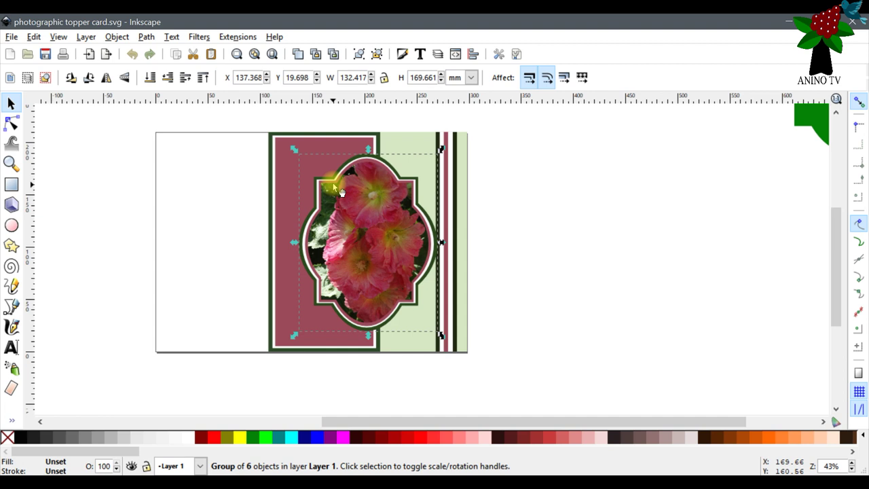
right_click(332, 183)
left_click(373, 287)
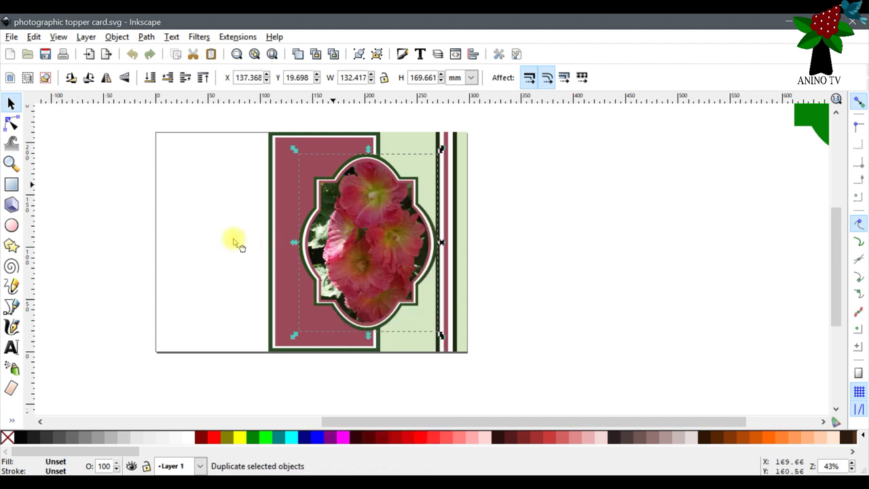
left_click(354, 237)
left_click_drag(354, 237, 177, 237)
- Move the complete card design off the page into the empty canvas on its right, group its objects and save the document
left_click_drag(260, 112, 510, 406)
left_click_drag(348, 260, 606, 267)
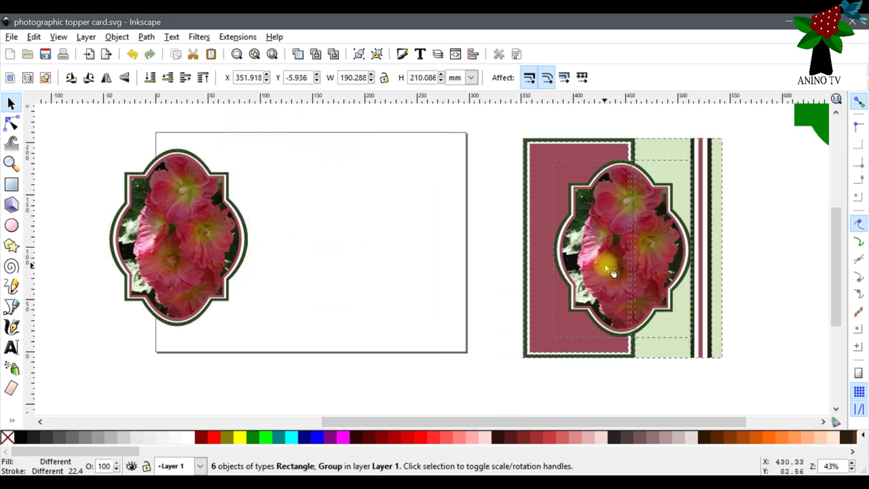
left_click(117, 37)
left_click(136, 94)
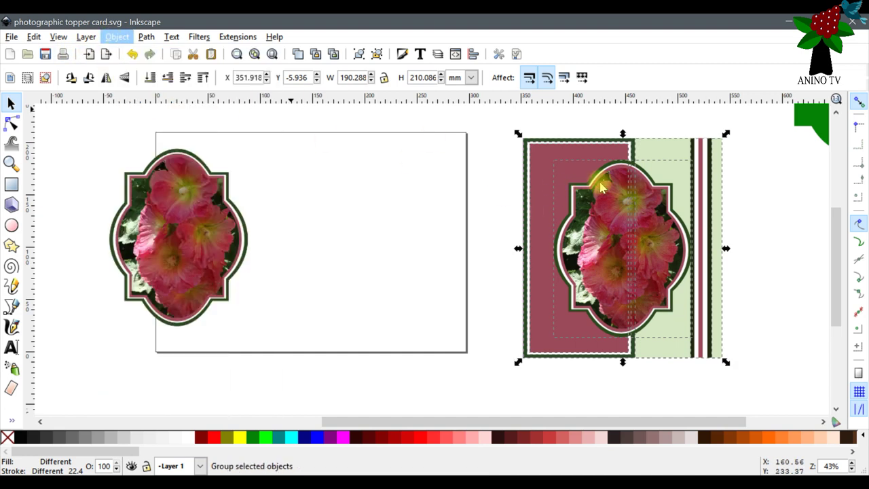
left_click(45, 55)
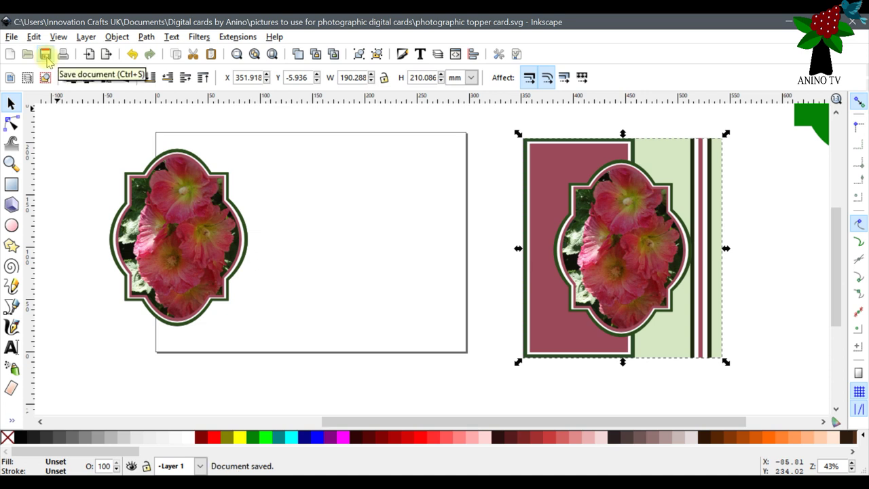
- Place the loose flower topper in the left half of the page and put a duplicate of it in the right half
left_click(226, 218)
left_click_drag(178, 237, 234, 244)
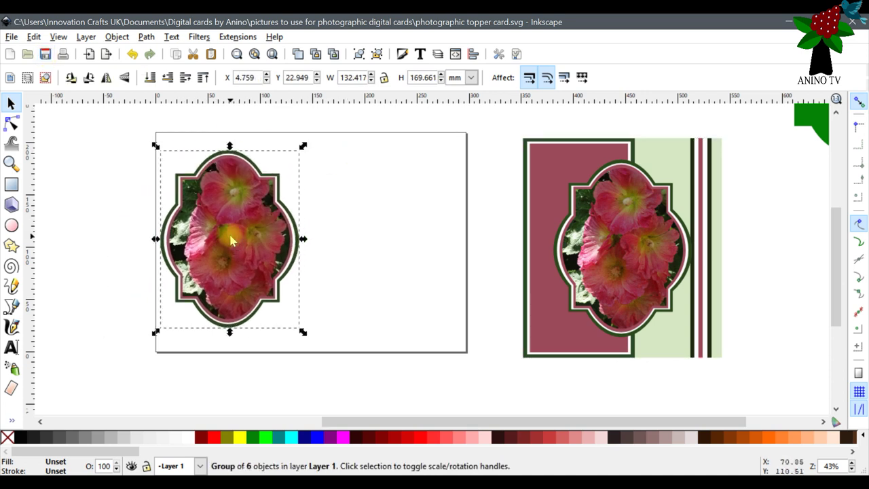
right_click(229, 236)
left_click(286, 337)
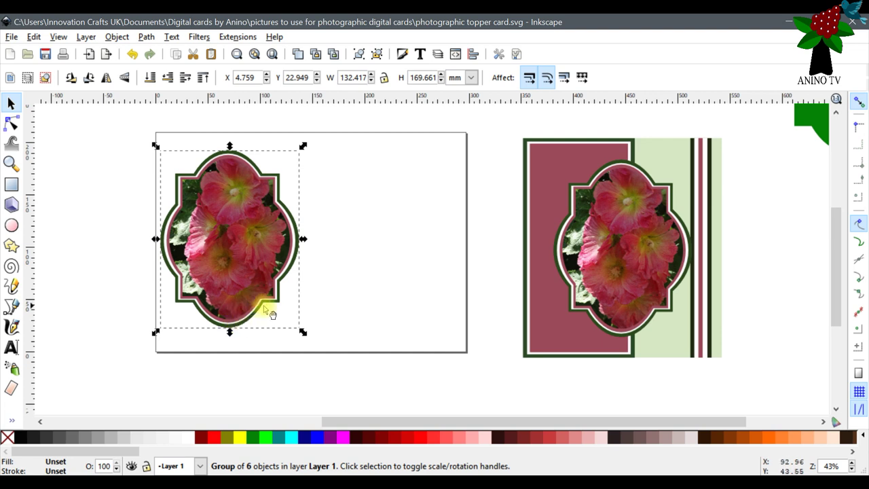
left_click_drag(262, 237, 414, 238)
left_click_drag(244, 242, 250, 231)
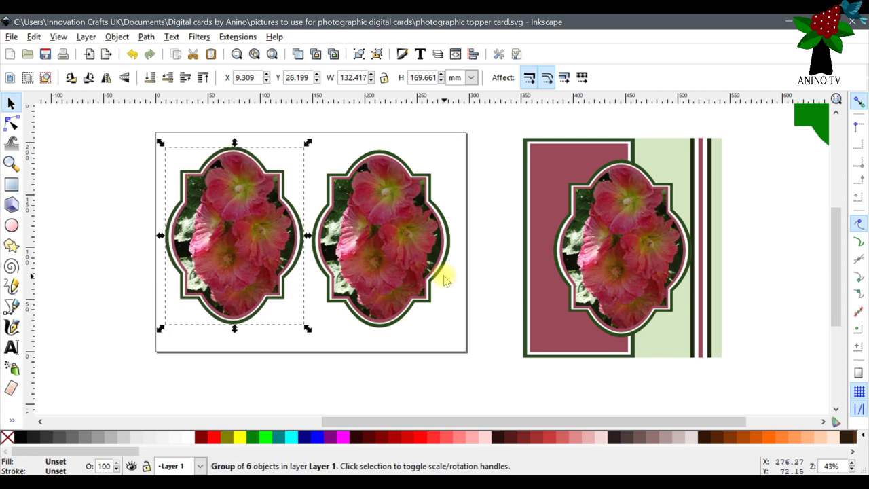
left_click(503, 266)
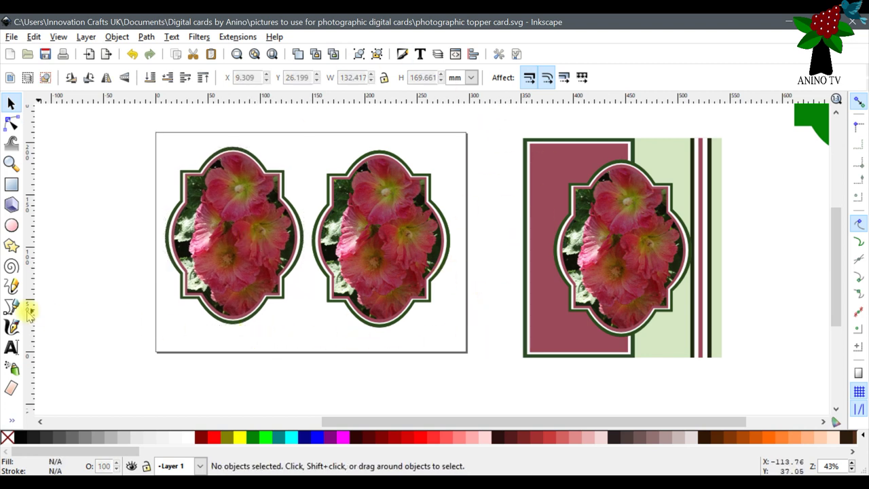
- Move the grey 297 × 210 mm background rectangle back onto the page behind the two flower toppers
left_click(10, 184)
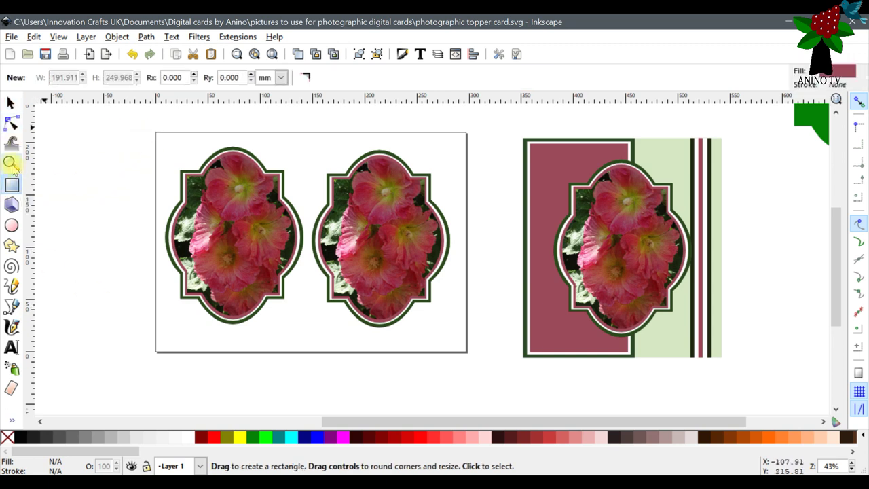
left_click(11, 163)
left_click(29, 78)
left_click(29, 77)
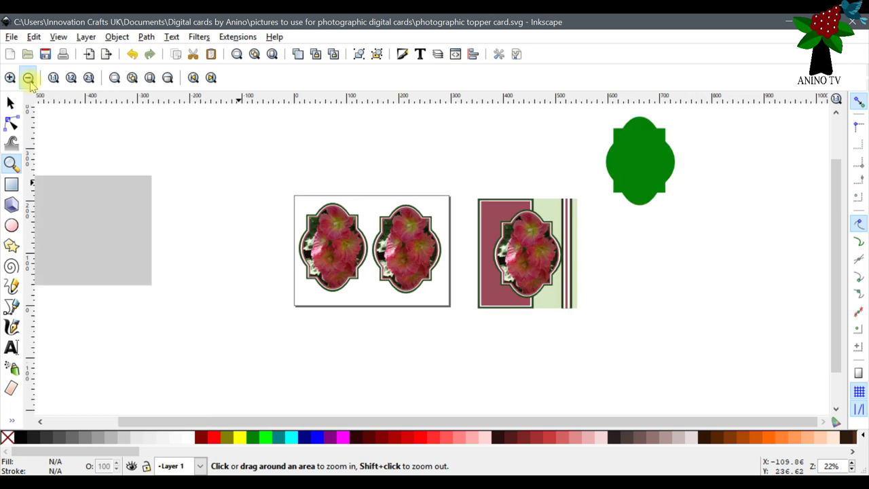
left_click(29, 77)
left_click(11, 102)
left_click_drag(176, 254, 371, 255)
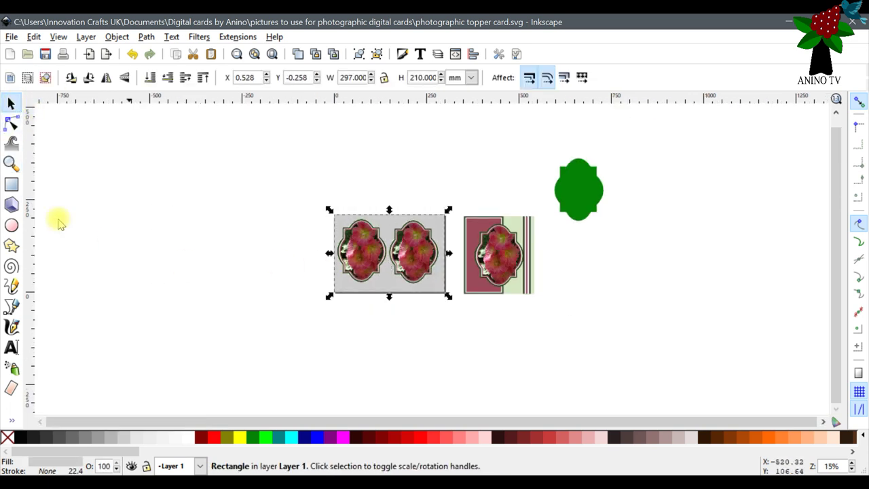
- Fill the background rectangle behind the two toppers with white and clear the selection
left_click(11, 163)
left_click(417, 263)
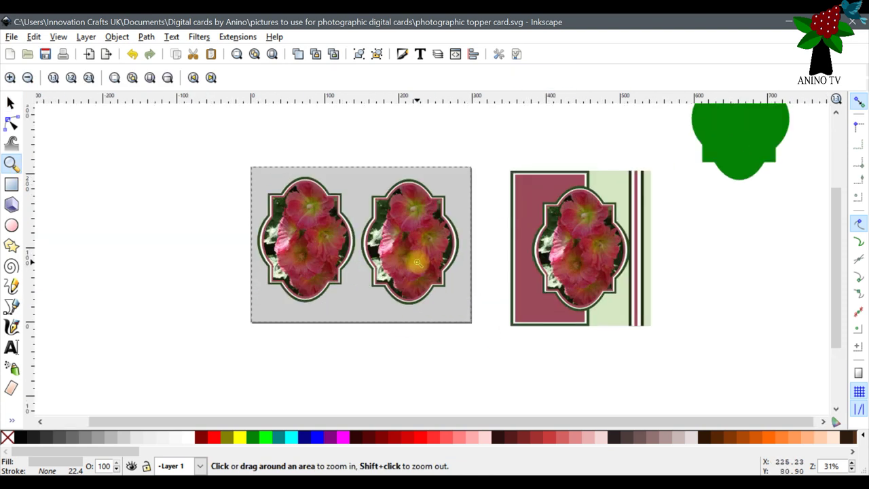
left_click(417, 263)
left_click(11, 102)
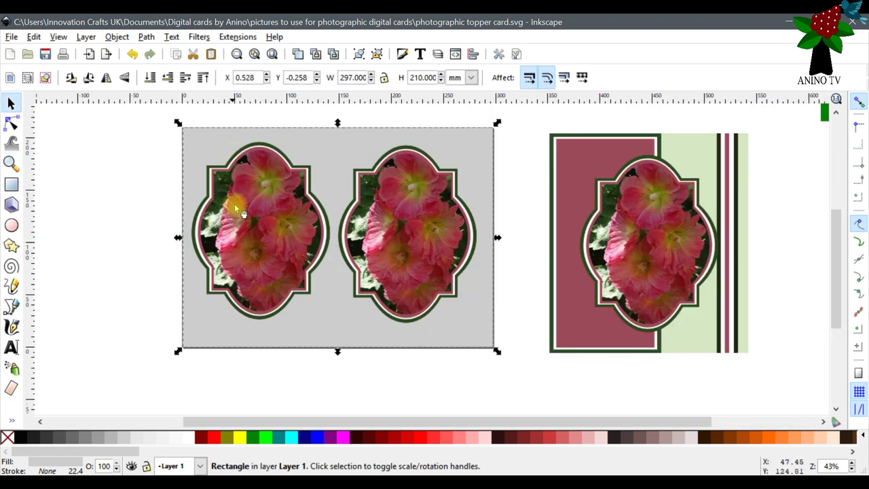
left_click(189, 437)
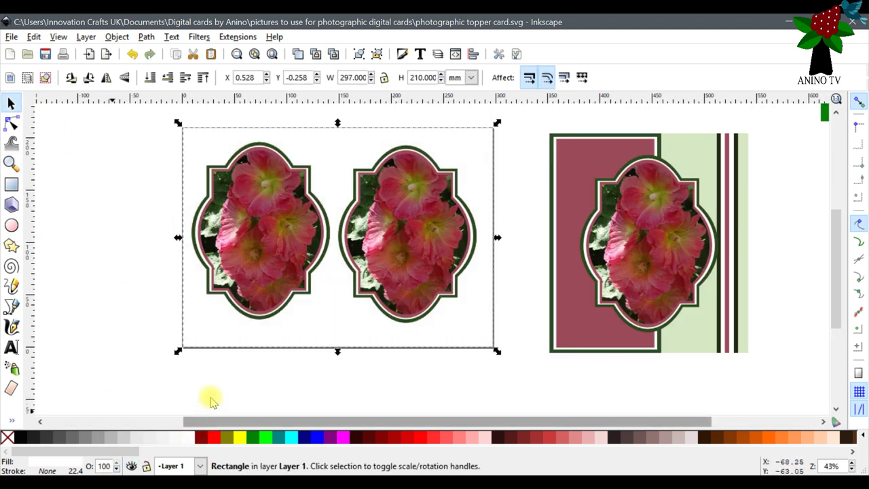
left_click(124, 349)
- Nudge the left flower topper down to Y 21.119 mm so it lines up with the right one
left_click_drag(172, 117, 509, 368)
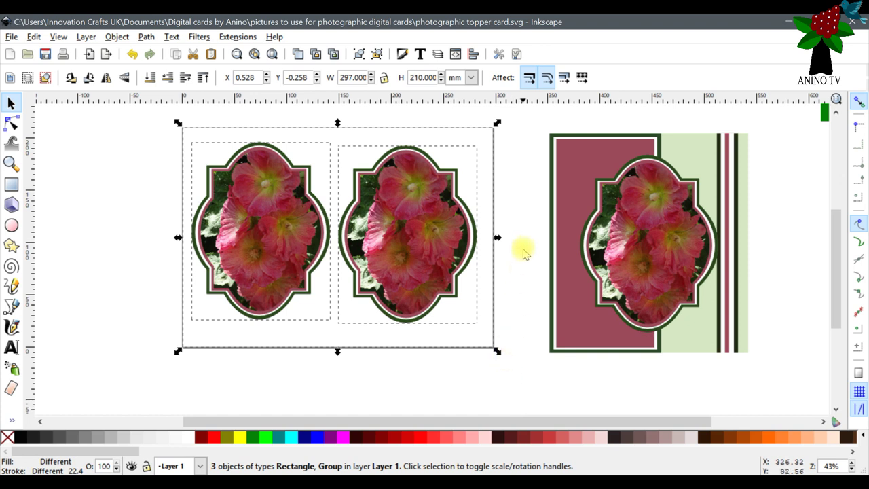
left_click(523, 250)
left_click(294, 225)
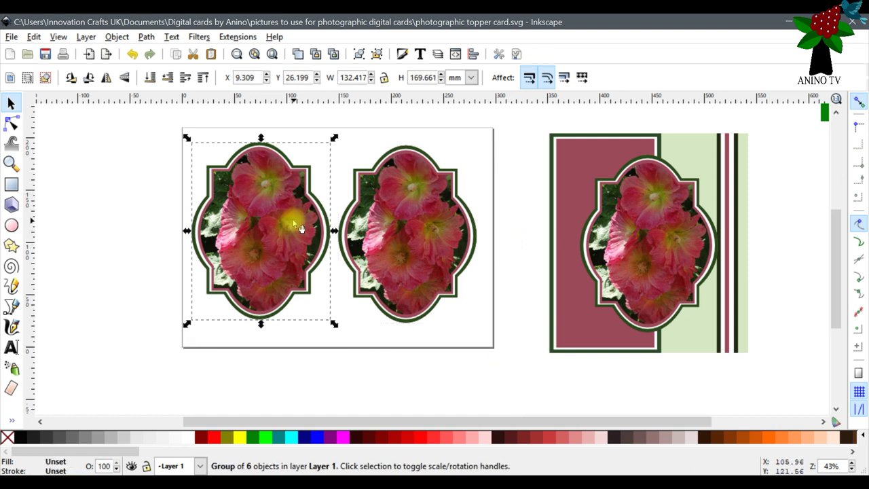
key("Down")
key("Down")
key("Down")
key("Down")
key("Down")
key("Down")
key("Down")
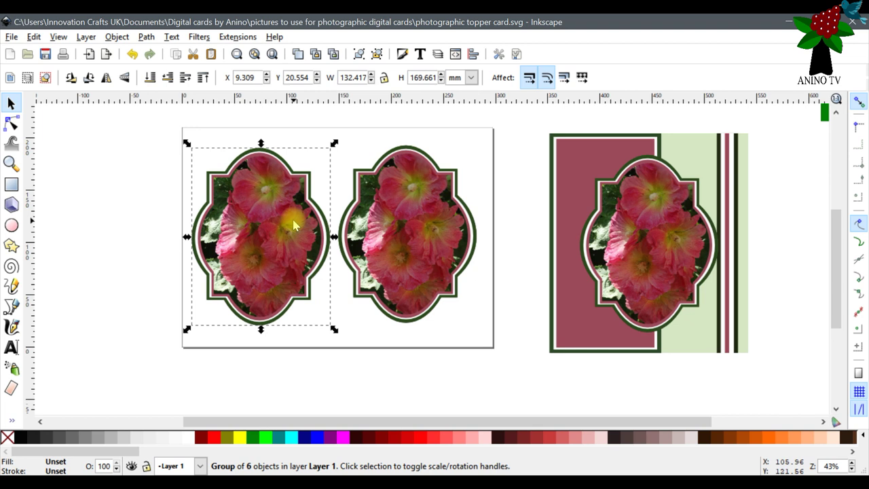
key("Up")
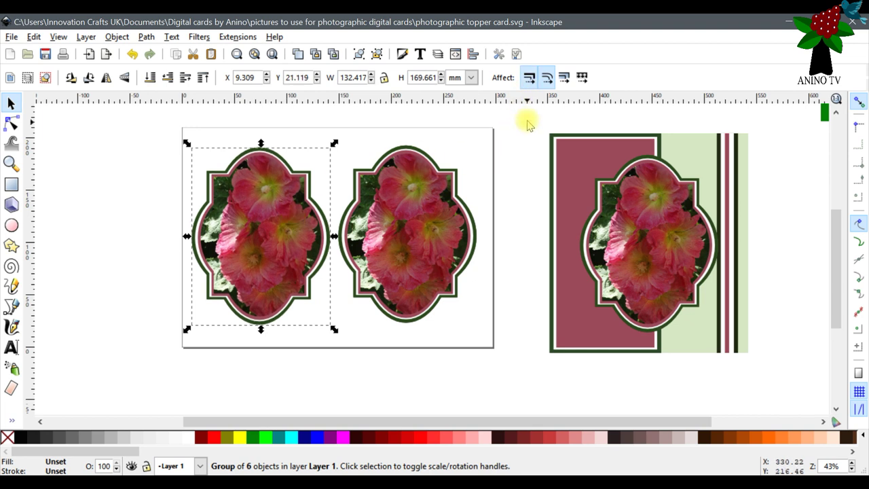
- Select the white background with both toppers and set up a bitmap export with the selection as export area
left_click_drag(524, 113, 136, 359)
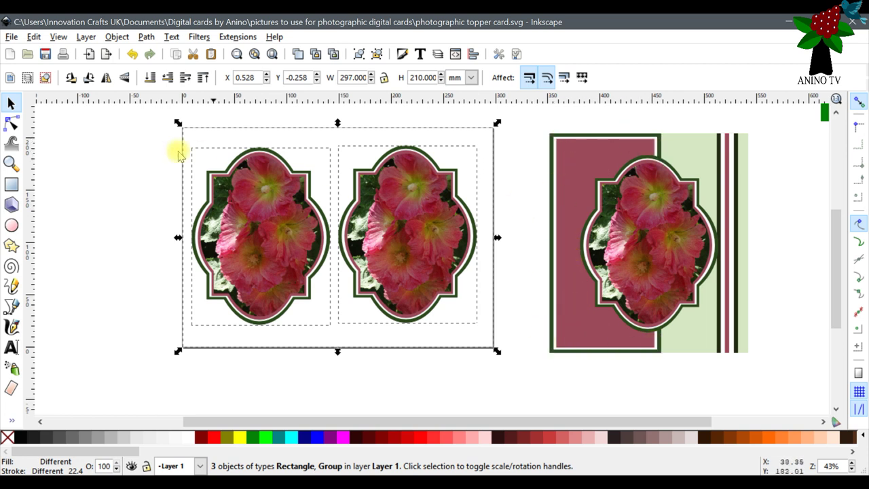
left_click(13, 37)
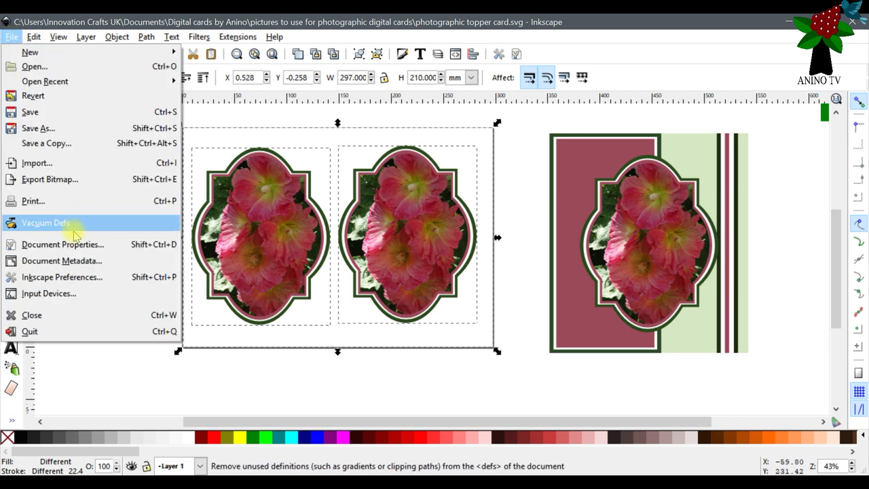
left_click(85, 188)
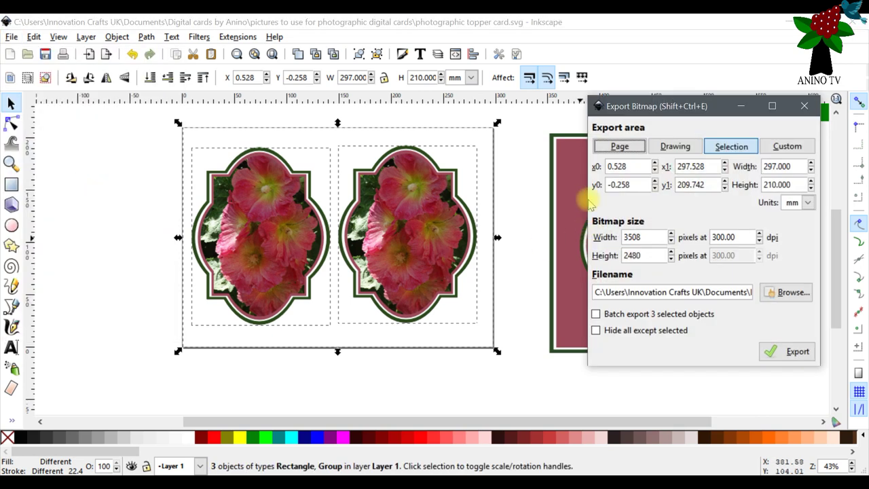
left_click_drag(654, 107, 571, 83)
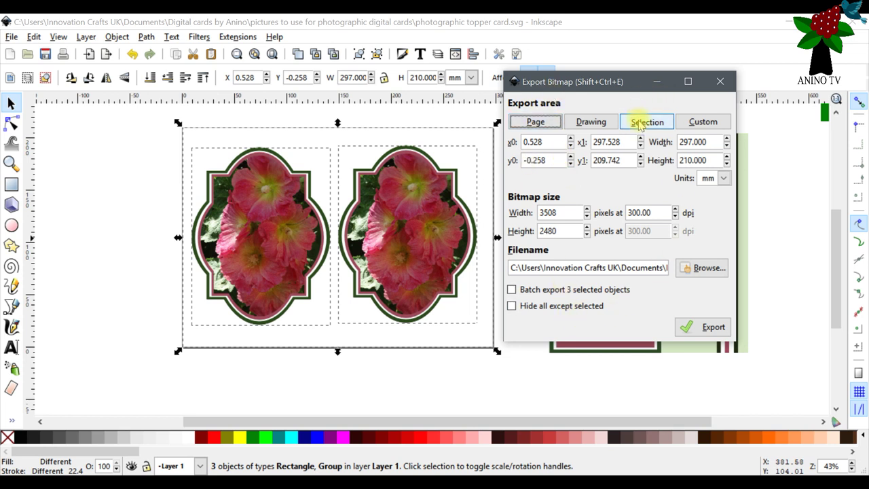
left_click(536, 123)
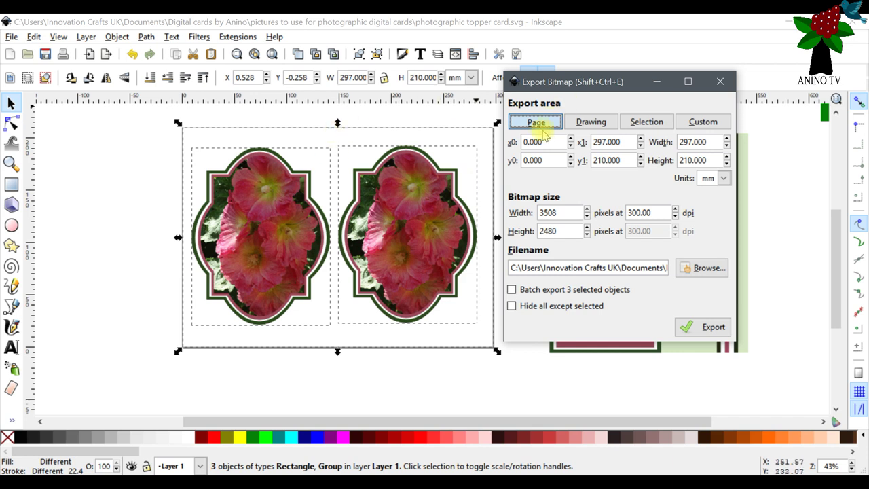
left_click(653, 124)
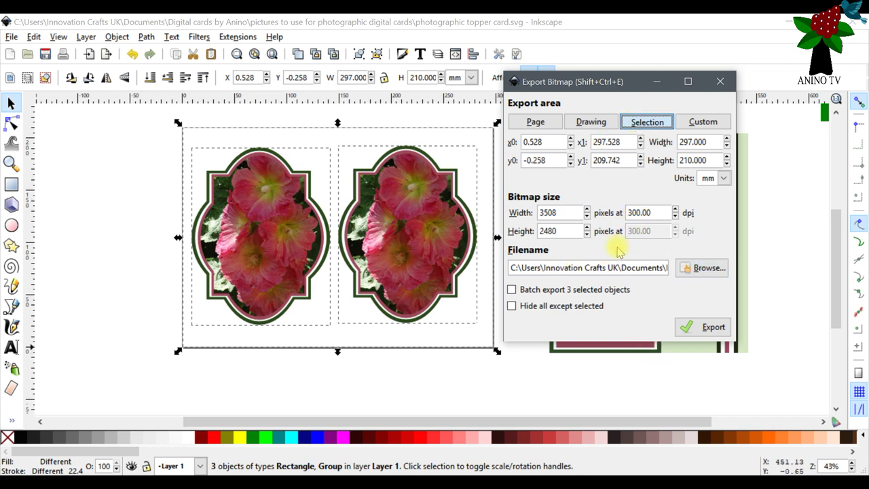
- Browse for the bitmap export's destination file and keep PNG as the file type
left_click(699, 269)
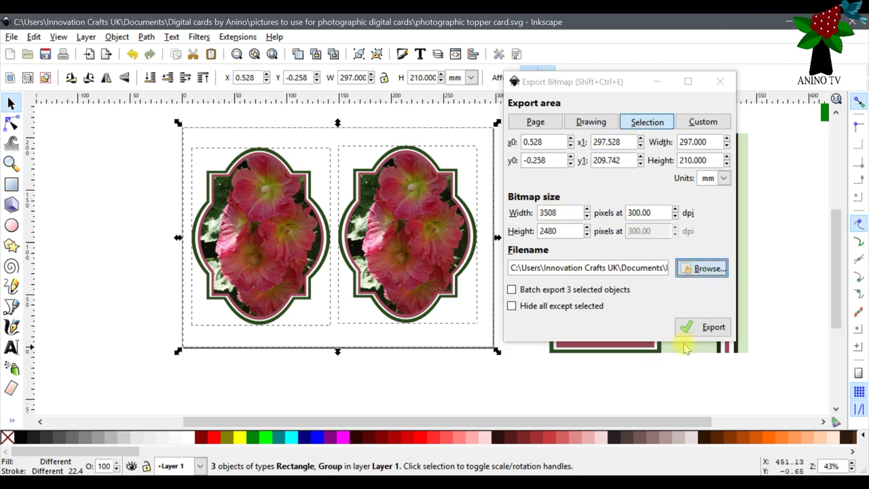
left_click_drag(566, 102, 574, 45)
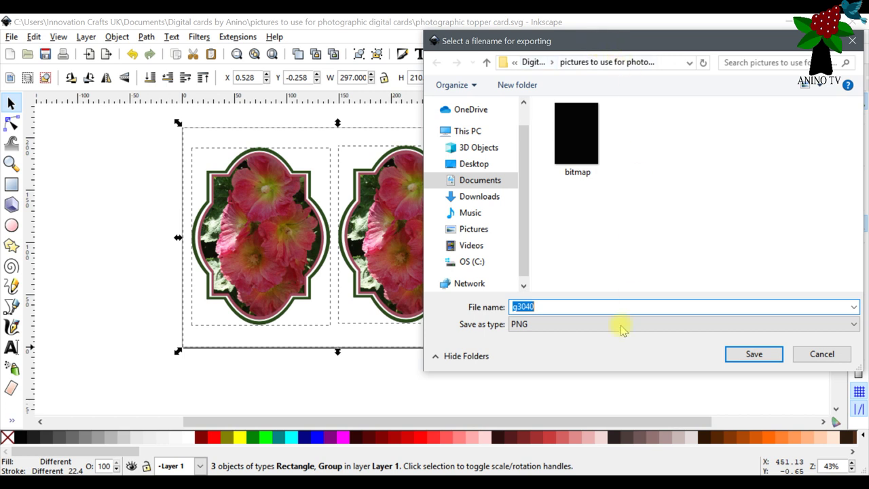
left_click(556, 328)
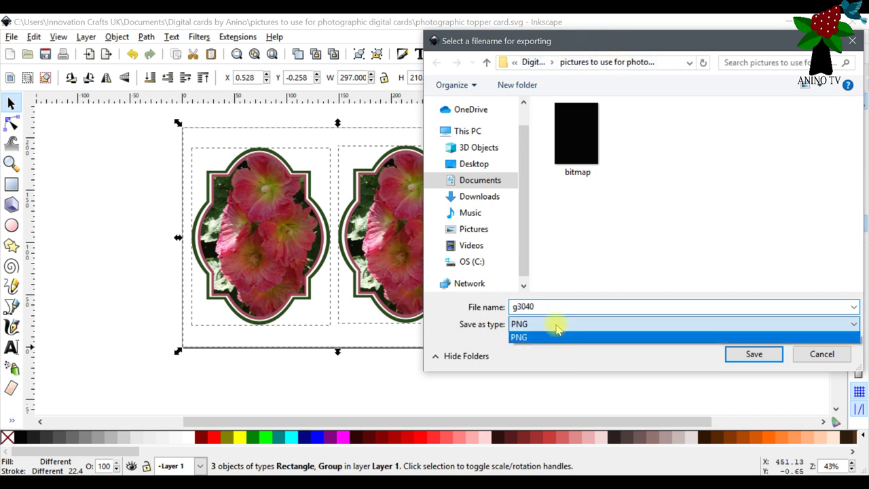
left_click(555, 328)
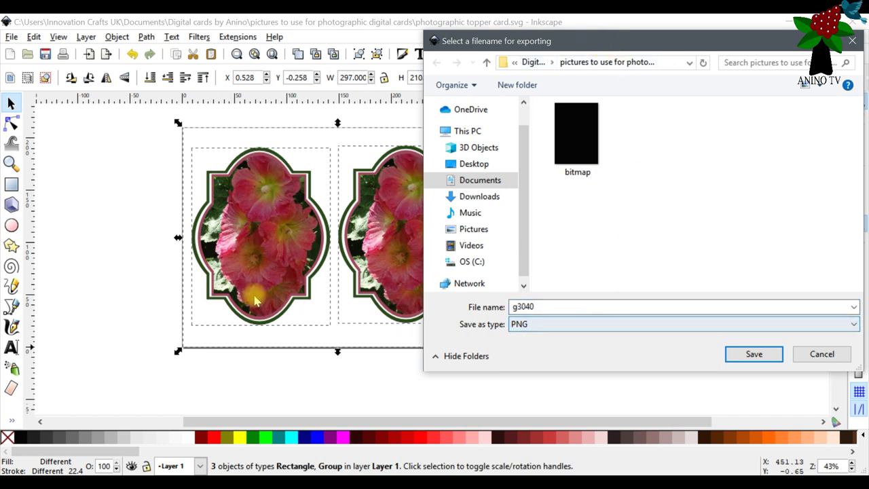
- Name the export file "photographic topper card A4 print" and accept it in the current pictures folder
double_click(563, 314)
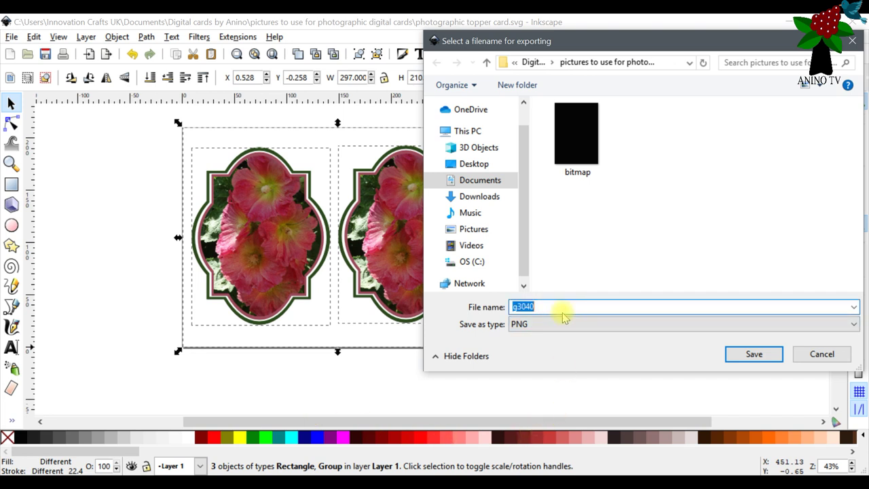
type("photo")
left_click(562, 314)
key("BackSpace")
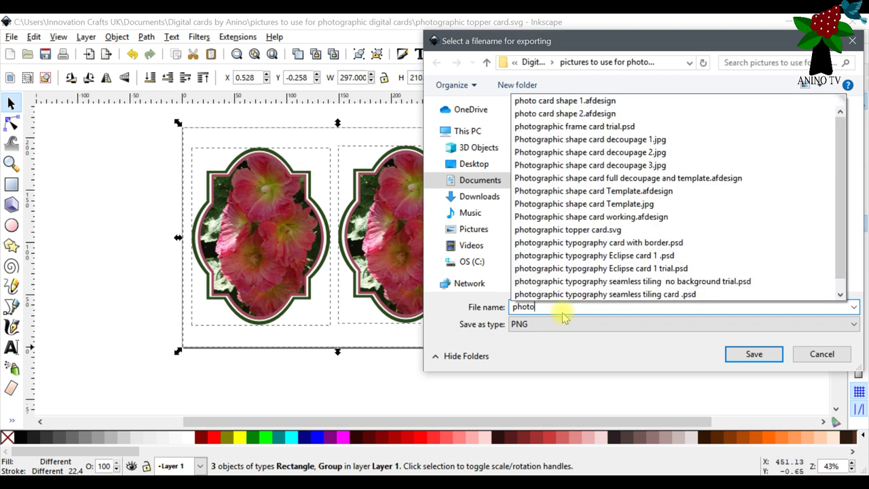
type("graphic")
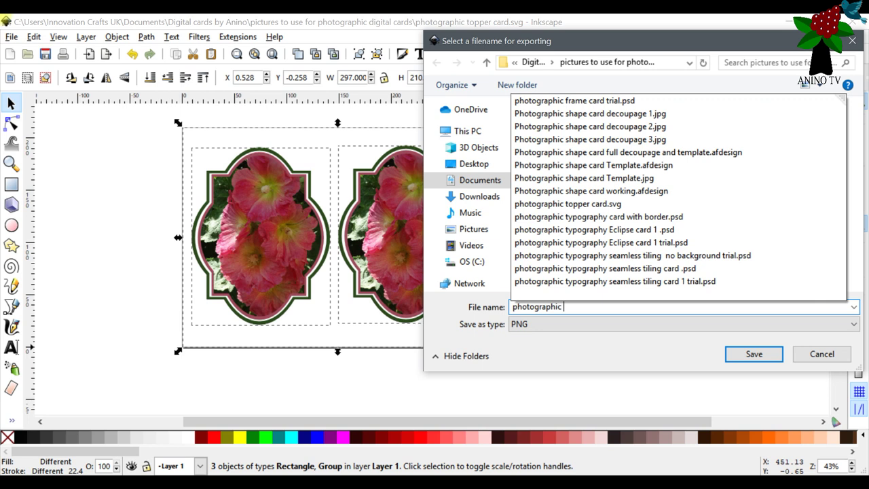
type(" topper")
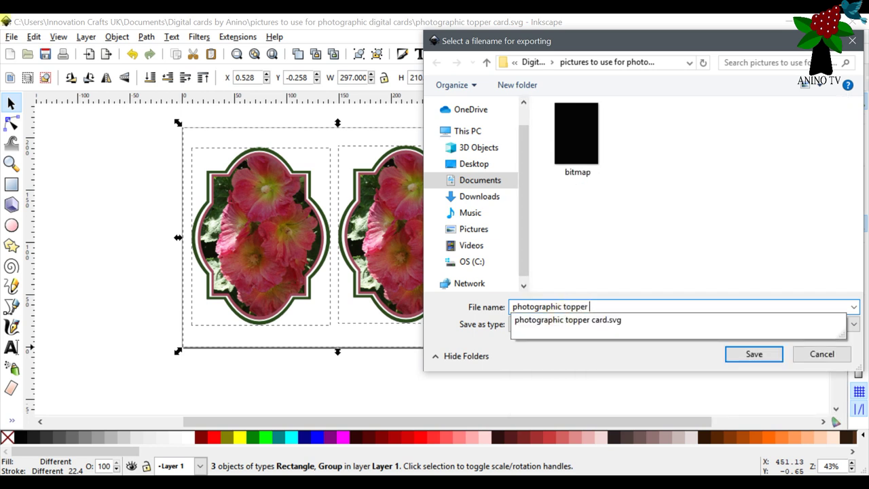
type(" card ")
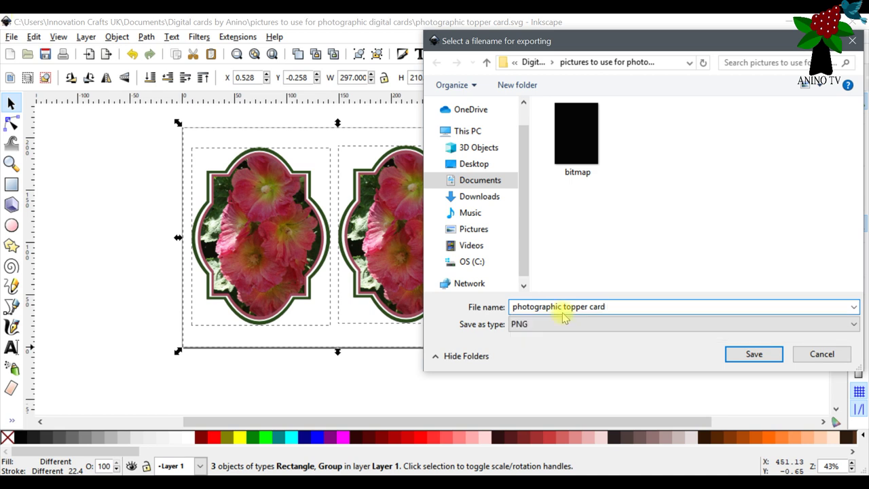
type("A4 print")
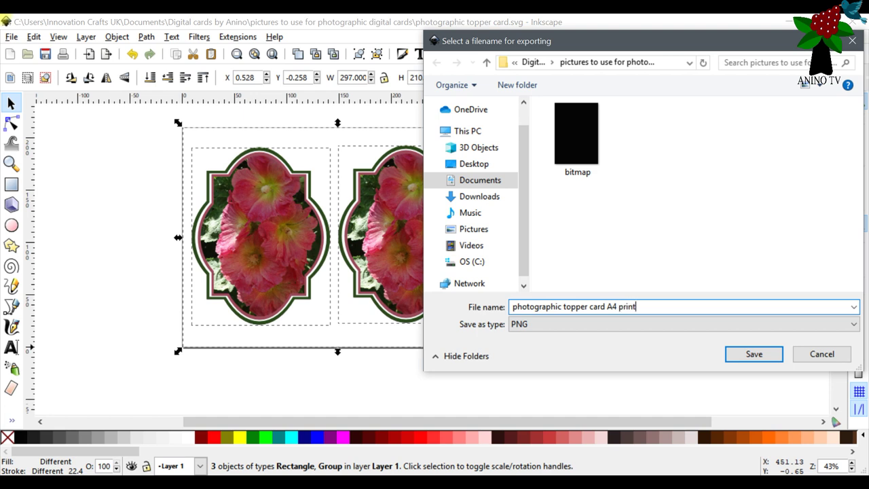
left_click(742, 359)
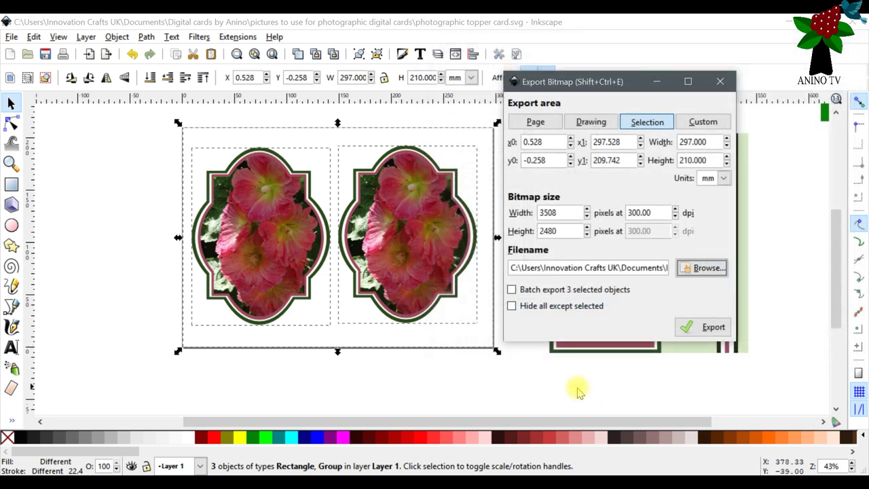
- Export the selected A4 topper sheet at 300 dpi, close the export dialog and save the document
left_click(686, 329)
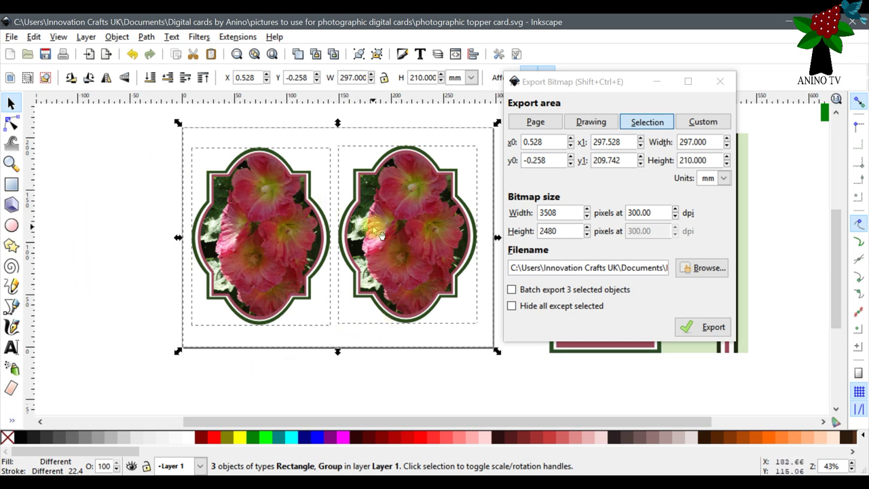
left_click(720, 83)
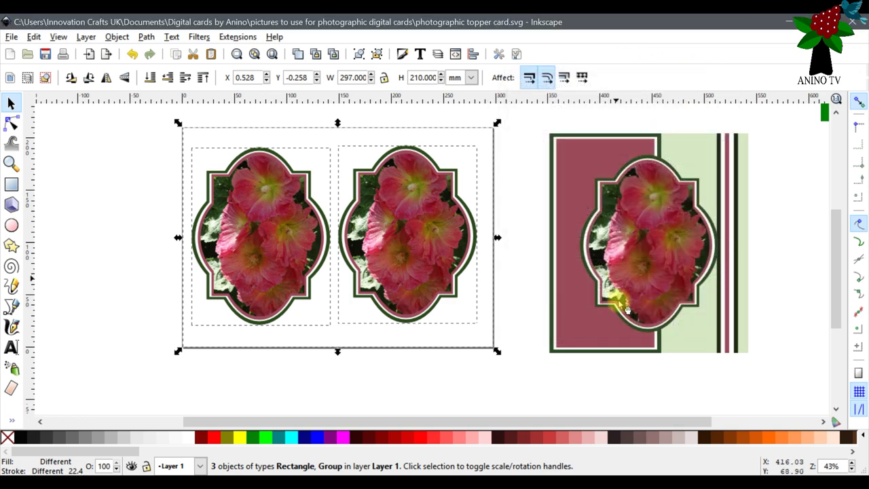
left_click(46, 55)
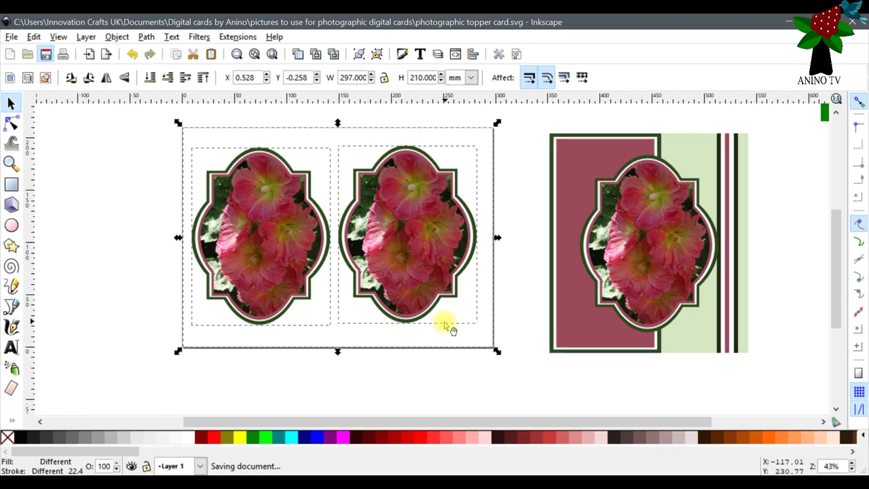
- Group the white background rectangle on the page with both flower toppers
left_click(11, 163)
left_click(28, 78)
left_click(28, 77)
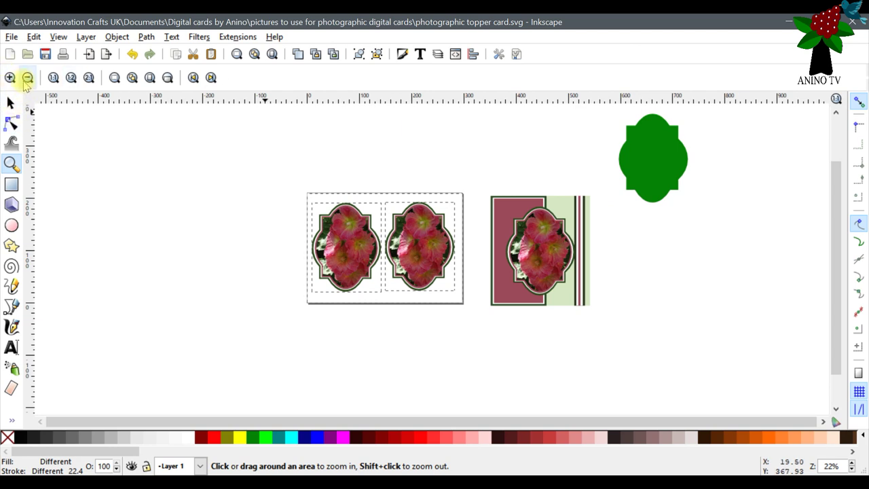
left_click(10, 102)
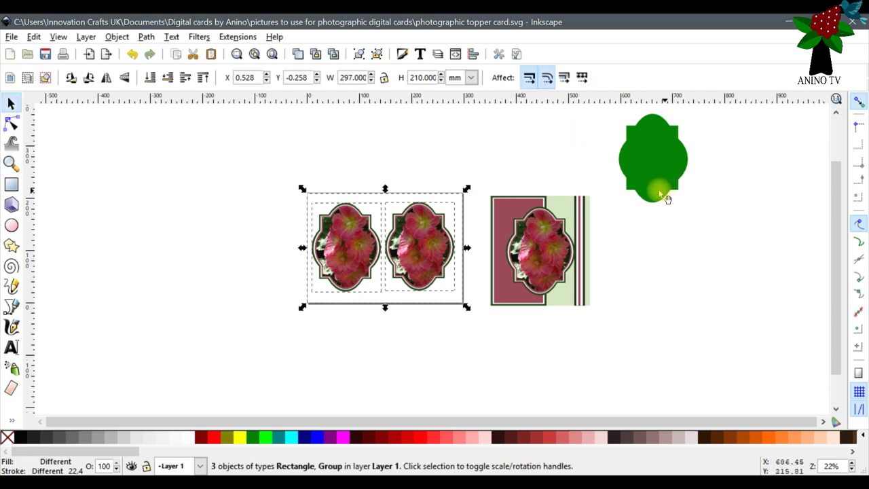
left_click(11, 163)
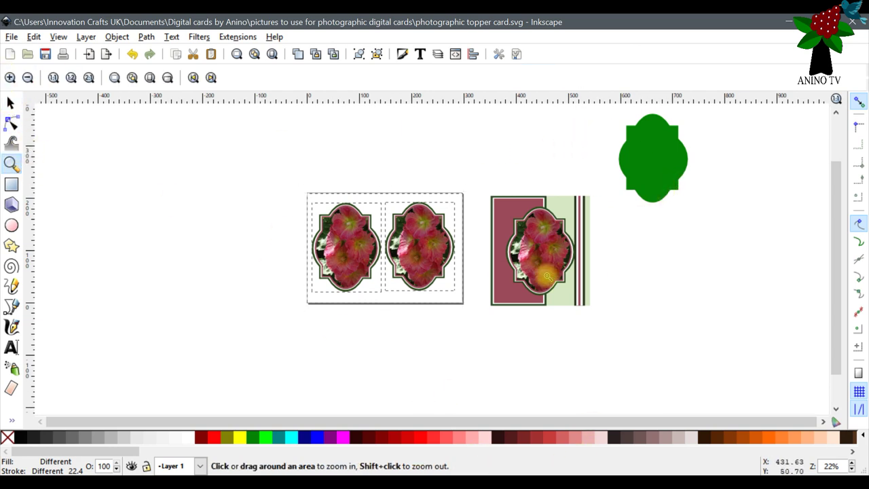
left_click(614, 258)
left_click(10, 102)
left_click(130, 144)
left_click(224, 192)
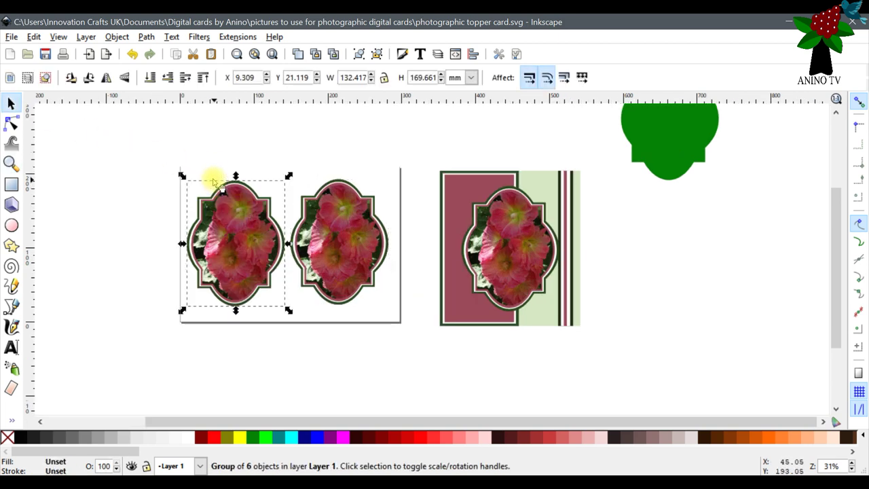
left_click_drag(150, 143, 447, 368)
left_click(116, 37)
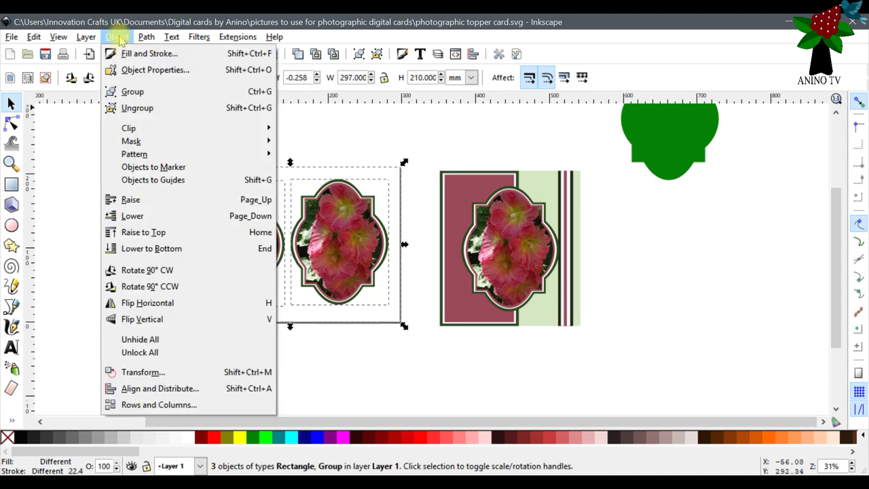
left_click(136, 91)
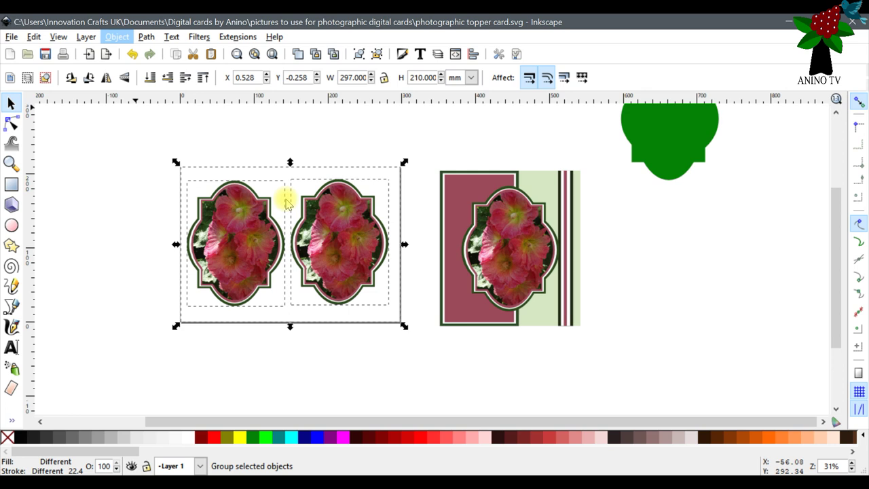
- Move the grouped topper sheet off the page beyond the card design, to about X 565, Y -37 mm, and ungroup it
mouse_move(341, 253)
left_mouse_down()
mouse_move(255, 243)
mouse_move(190, 216)
mouse_move(342, 227)
mouse_move(349, 238)
mouse_move(336, 254)
mouse_move(204, 241)
mouse_move(302, 230)
mouse_move(345, 266)
mouse_move(333, 258)
mouse_move(340, 255)
left_mouse_up()
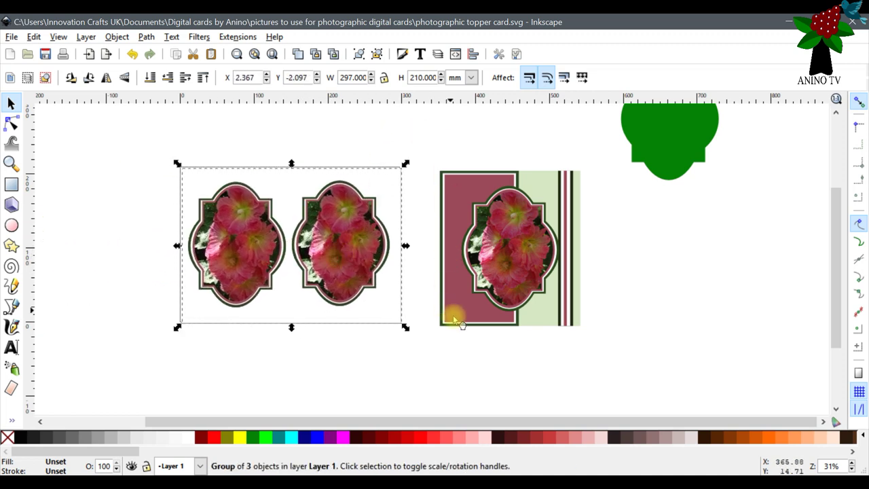
left_click_drag(326, 273, 744, 303)
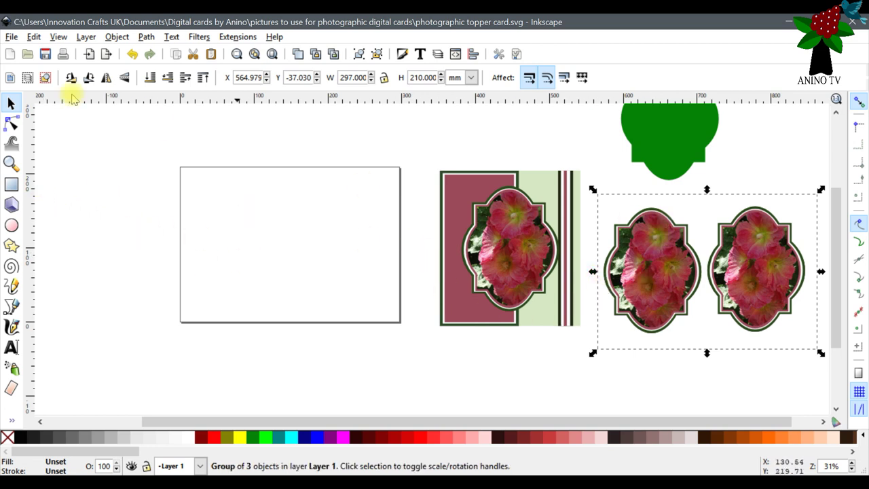
left_click(117, 37)
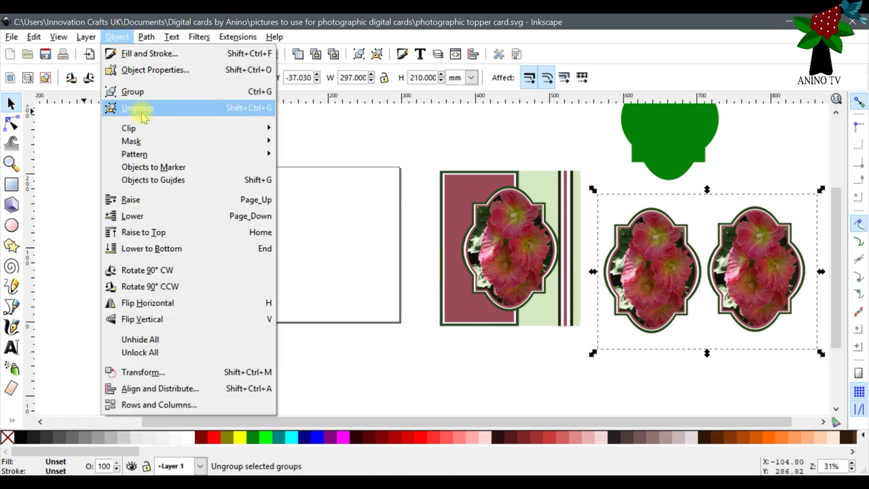
left_click(141, 111)
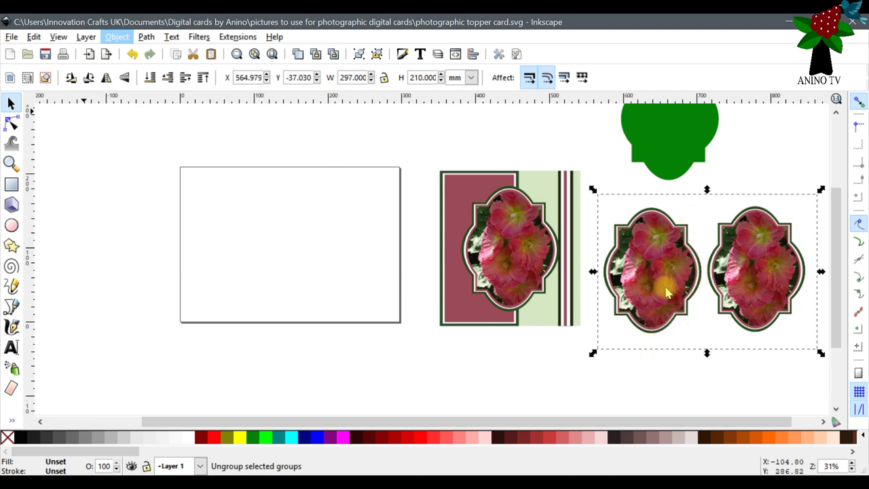
- Duplicate the white 297 × 210 mm rectangle behind the toppers and move the copy onto the empty page
key("Escape")
left_click(696, 199)
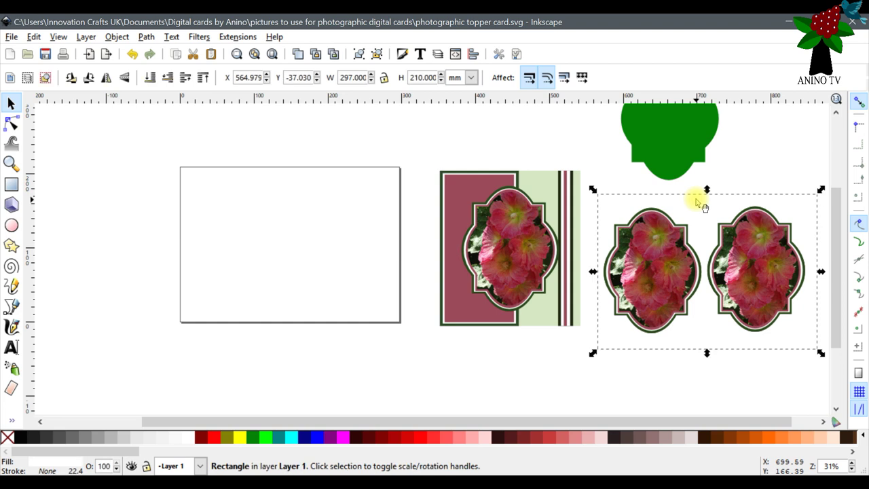
right_click(696, 201)
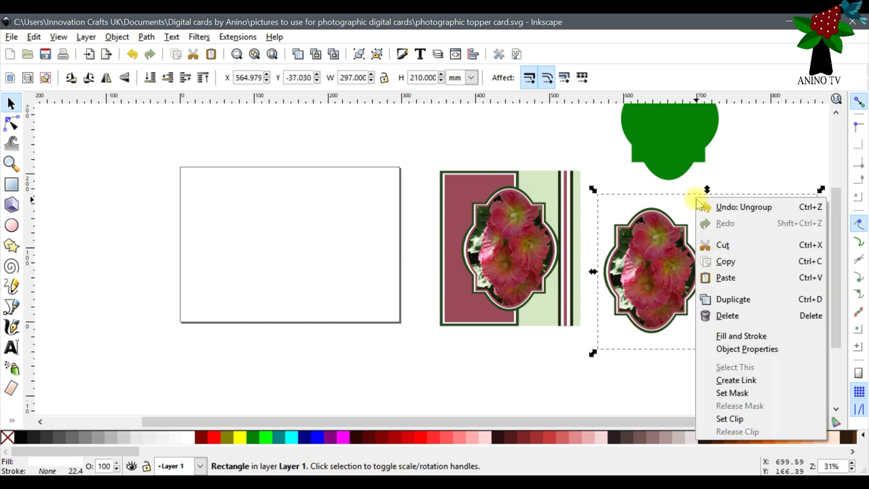
left_click(733, 306)
left_click_drag(702, 238, 289, 214)
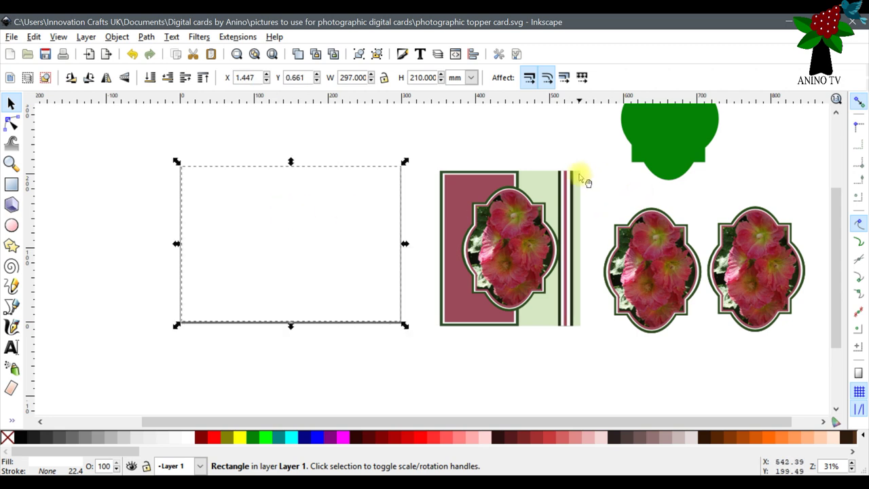
- Group the two off-page flower toppers with their white background rectangle again
left_click_drag(588, 162, 825, 360)
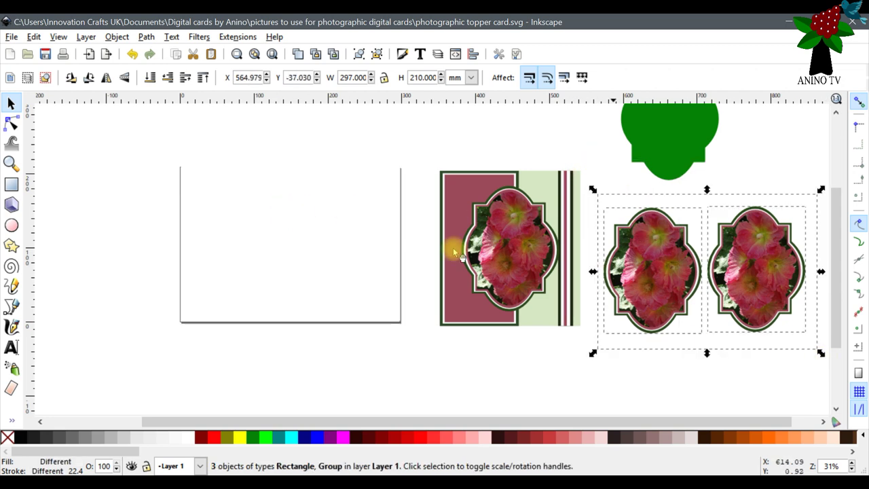
left_click(117, 37)
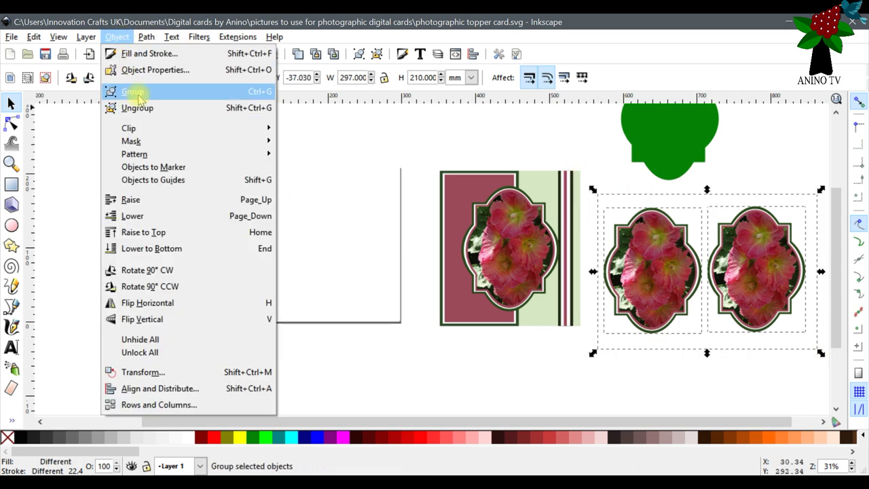
left_click(116, 91)
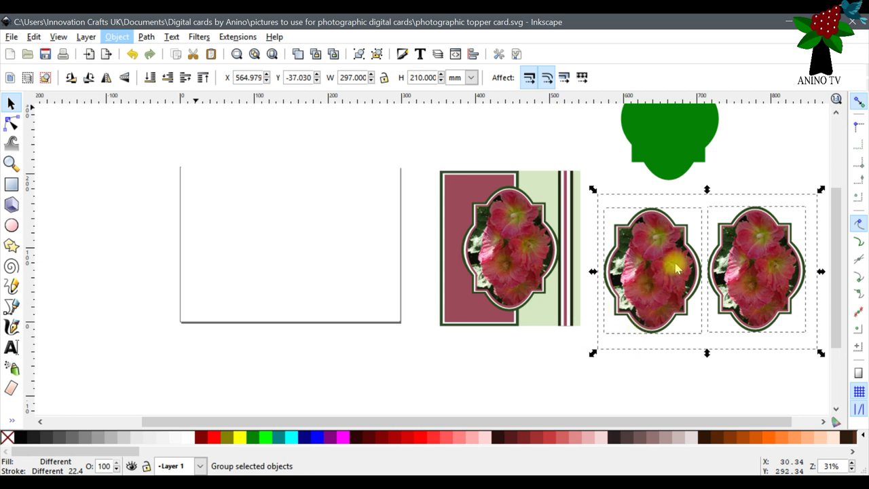
- Fill the duplicated page rectangle with dark red and align it with the page at X 0.528, Y -1.177 mm
left_click(277, 231)
mouse_move(299, 243)
left_mouse_down()
mouse_move(287, 244)
mouse_move(297, 241)
left_mouse_up()
left_click(195, 436)
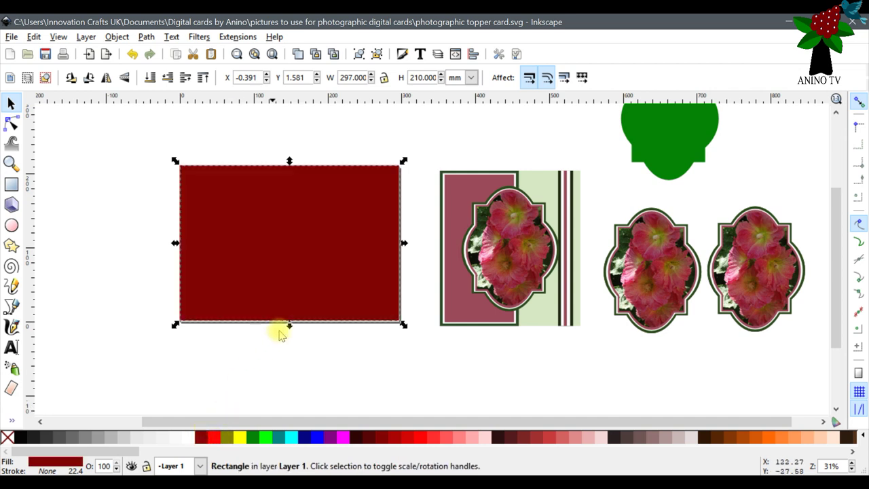
left_click_drag(303, 181, 306, 189)
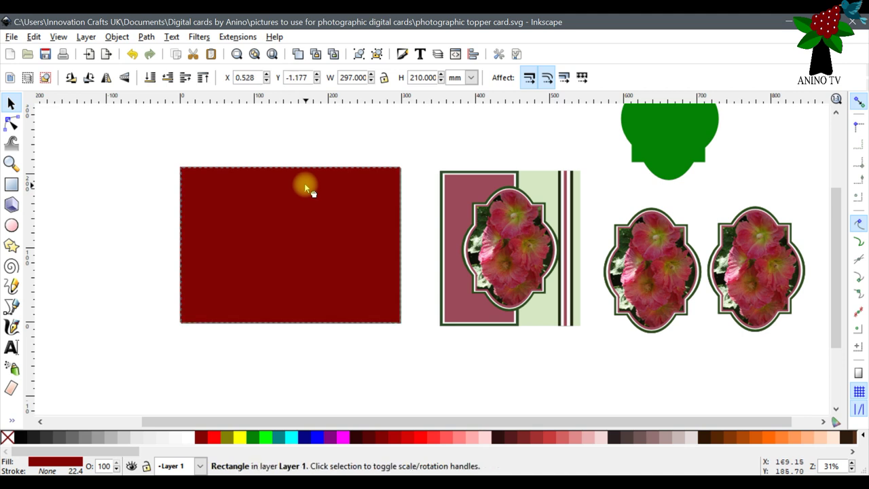
- Ungroup the card design with the green striped panel beside the page
left_click(399, 121)
left_click_drag(548, 151, 615, 342)
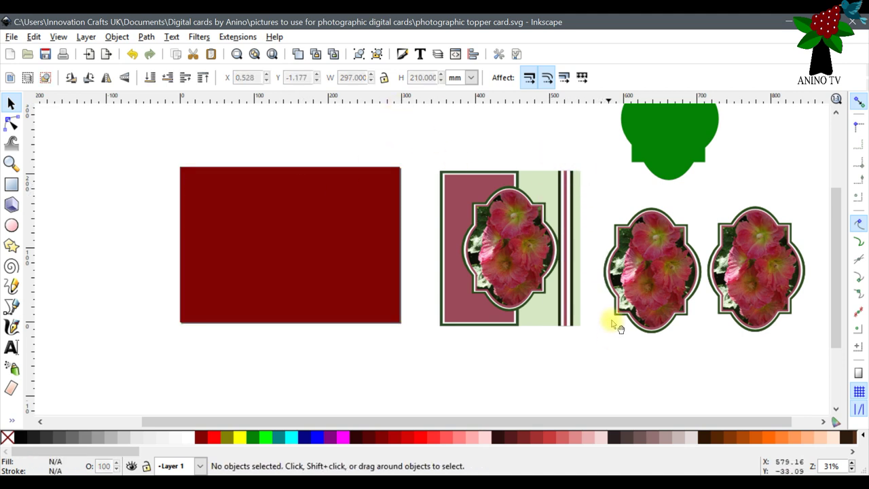
left_click(561, 210)
left_click(117, 38)
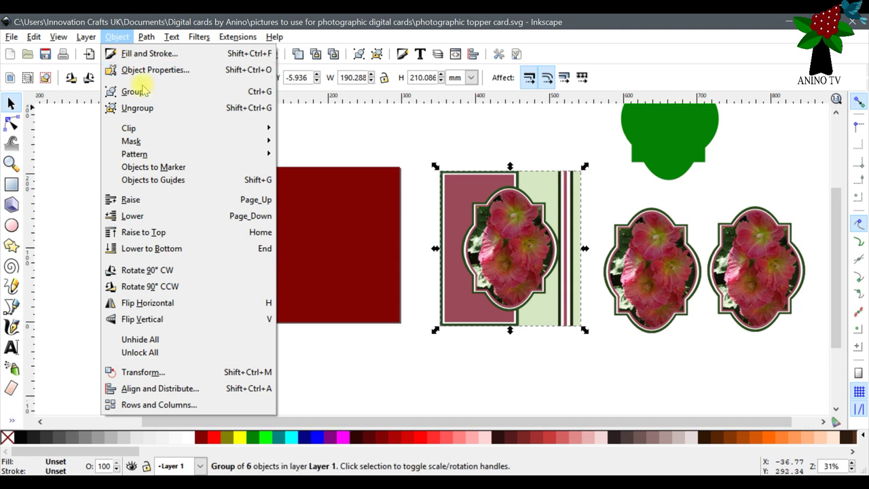
left_click(136, 107)
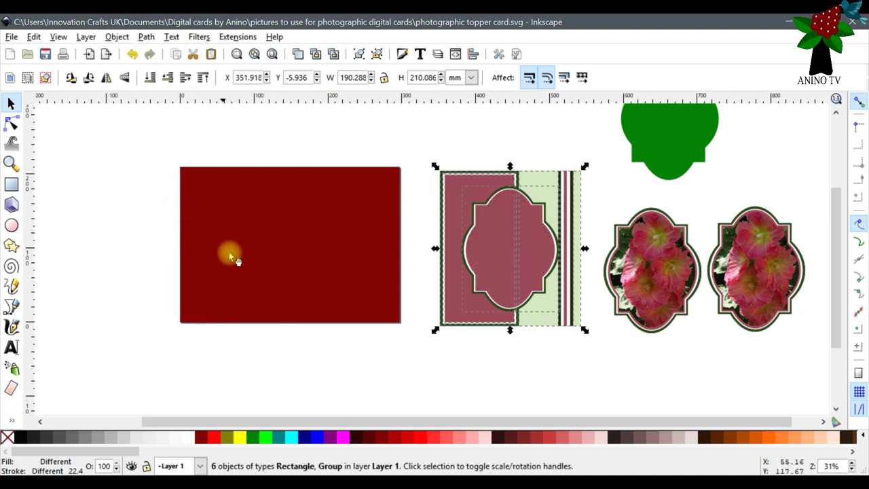
- Duplicate the three-stripe group of the card design and place the copy along the red page's right edge at X 276.776, Y -0.899 mm
left_click(398, 141)
left_click_drag(543, 155, 598, 350)
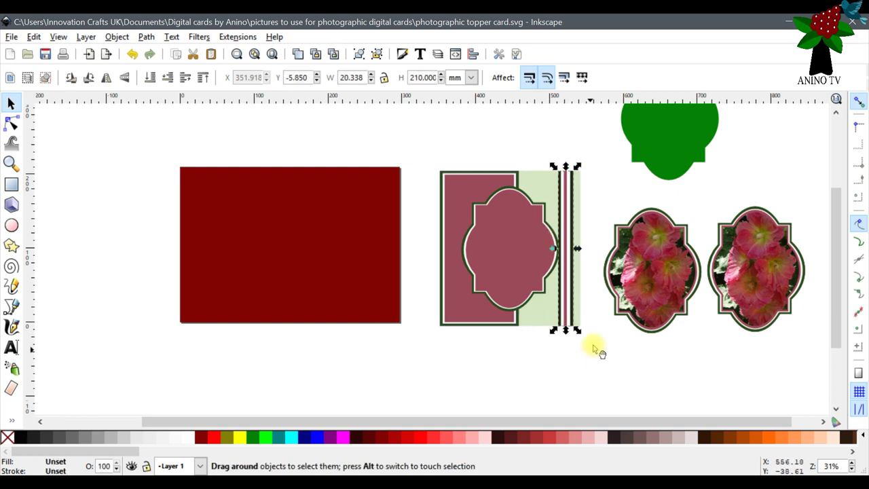
right_click(562, 214)
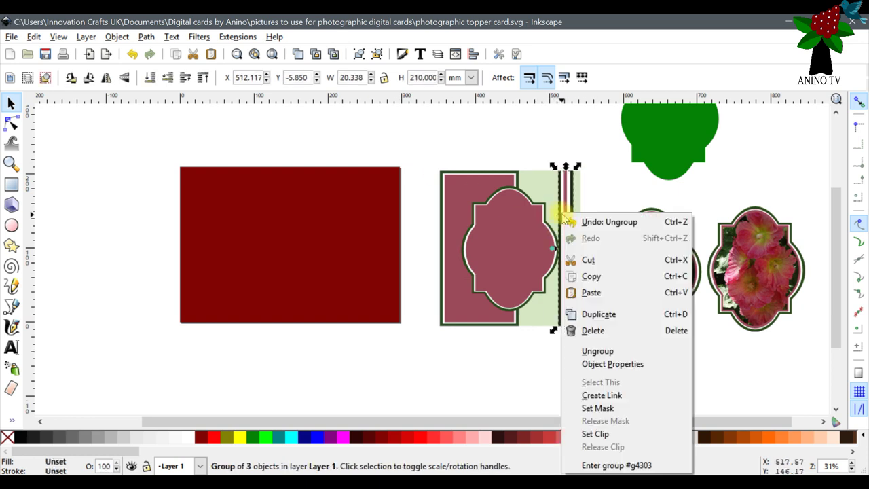
left_click(605, 317)
left_click_drag(562, 229, 395, 226)
left_click(421, 147)
left_click(399, 230)
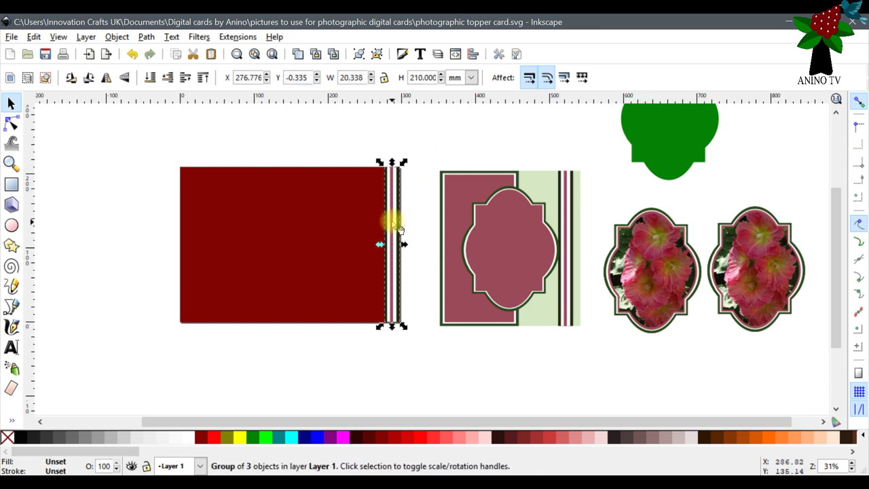
left_click(327, 150)
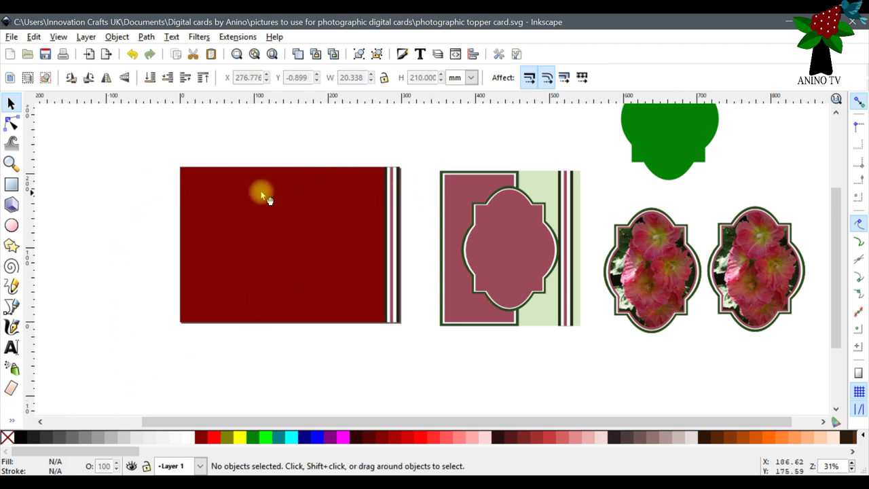
- Duplicate the red sheet with its stripes, move the copy below the page, and delete the stripes from the copy
left_click_drag(144, 151, 414, 336)
scroll(307, 254, "down", 4)
right_click(276, 151)
left_click(315, 247)
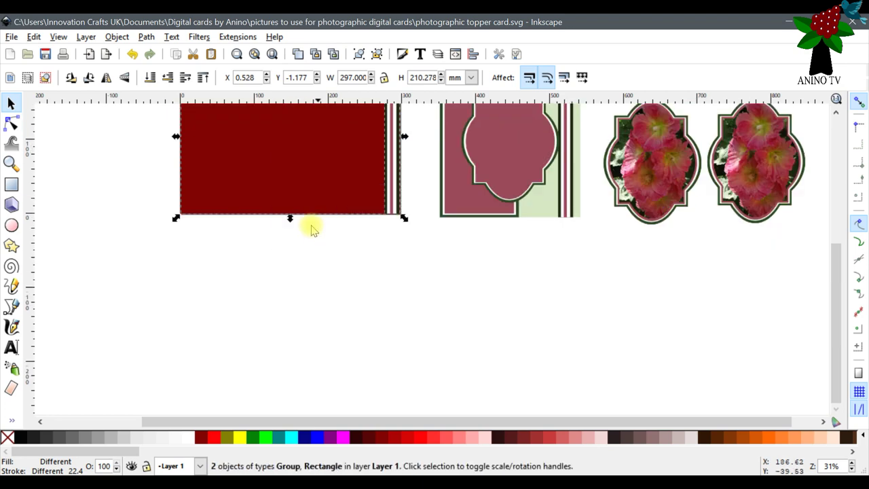
left_click_drag(291, 163, 293, 332)
left_click(448, 332)
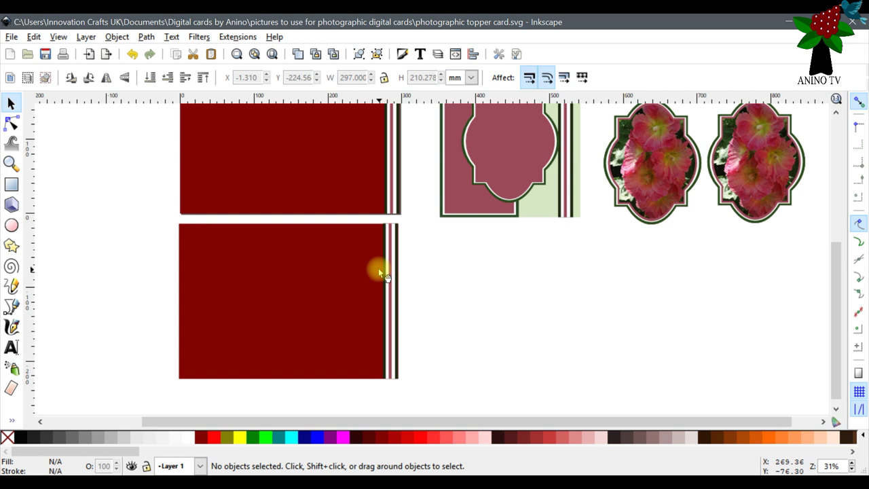
left_click(385, 275)
key("Delete")
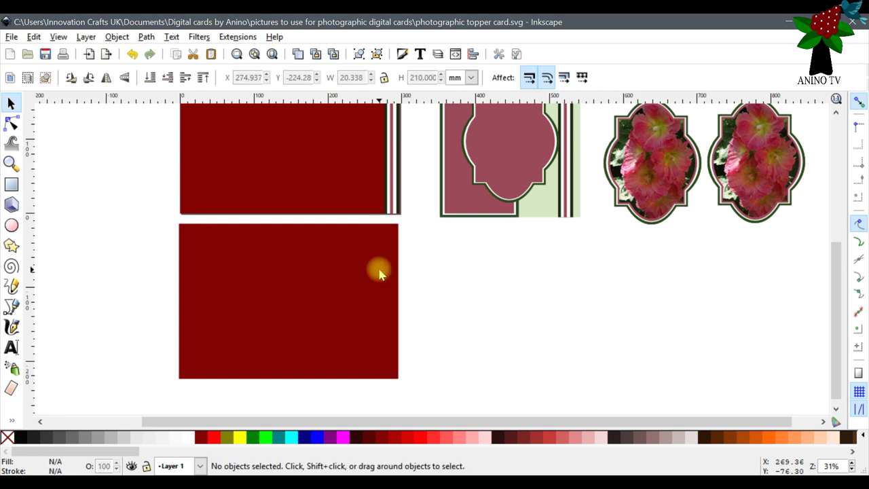
- Duplicate the card design's framed 107 × 210 mm pink panel and place it on the lower red sheet's left edge at X -1.094, Y -225.64 mm
scroll(449, 186, "up", 2)
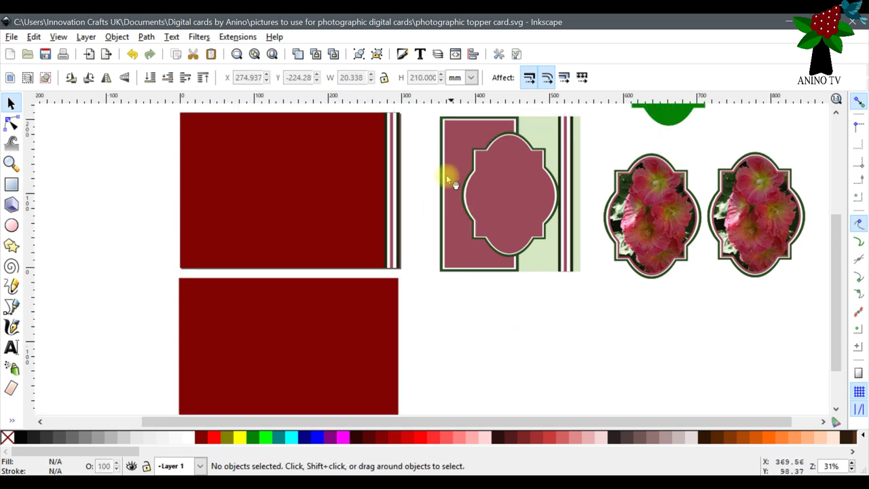
scroll(464, 164, "up", 2)
left_click_drag(419, 150, 536, 370)
right_click(442, 201)
left_click(454, 305)
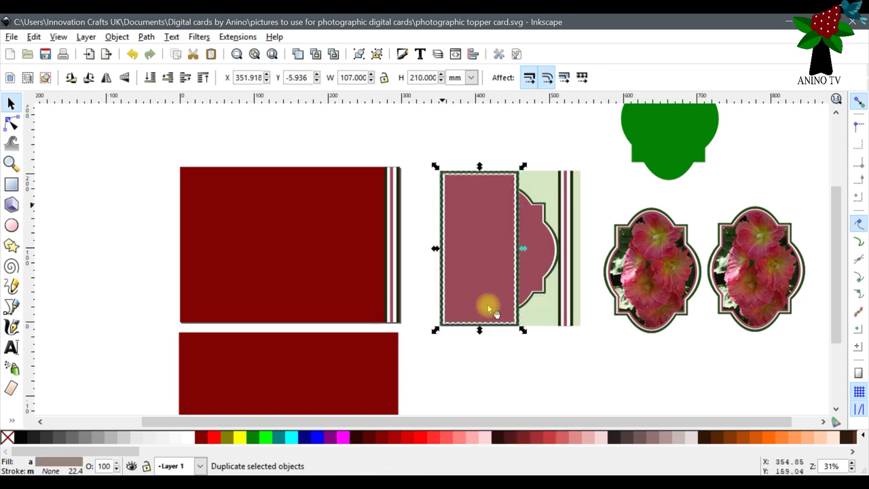
left_click_drag(469, 239, 194, 378)
scroll(281, 330, "down", 6)
left_click_drag(227, 220, 243, 249)
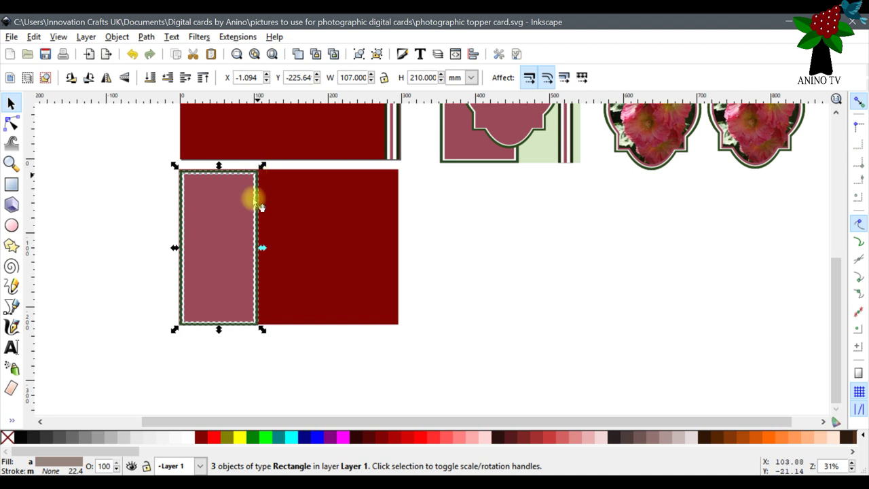
- Save the card document with both base sheets
scroll(326, 296, "up", 2)
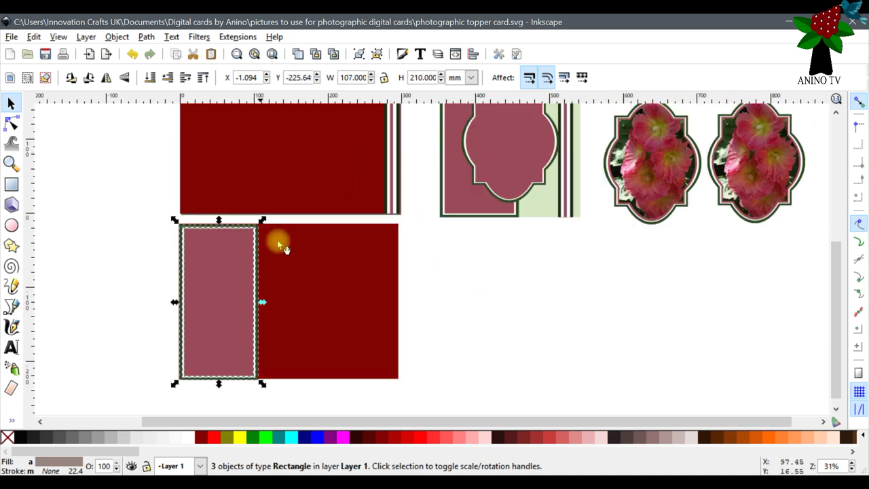
scroll(277, 239, "up", 4)
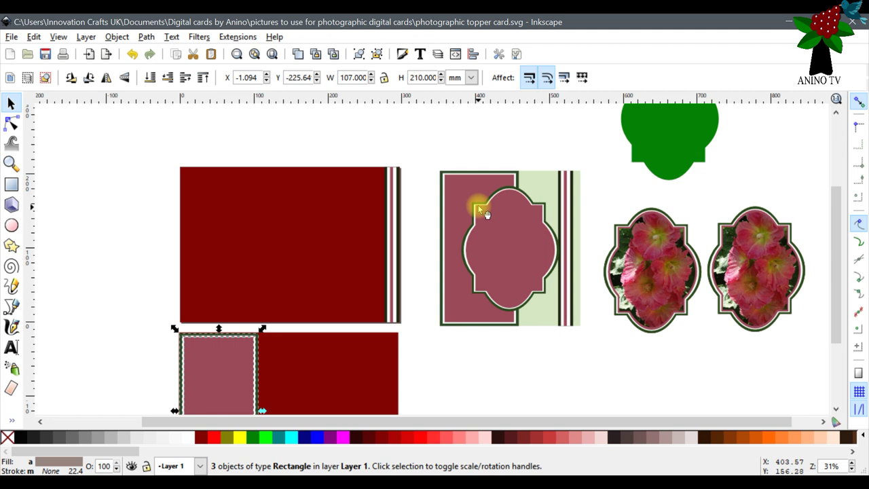
scroll(480, 213, "down", 4)
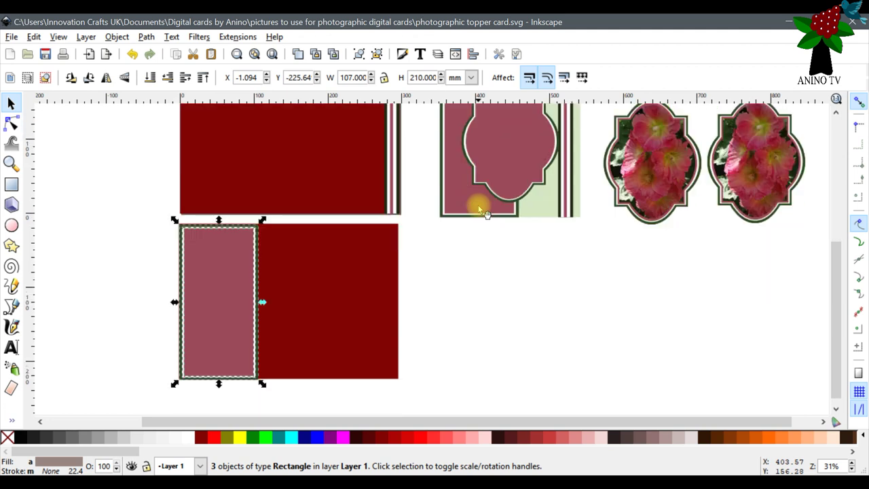
left_click(44, 55)
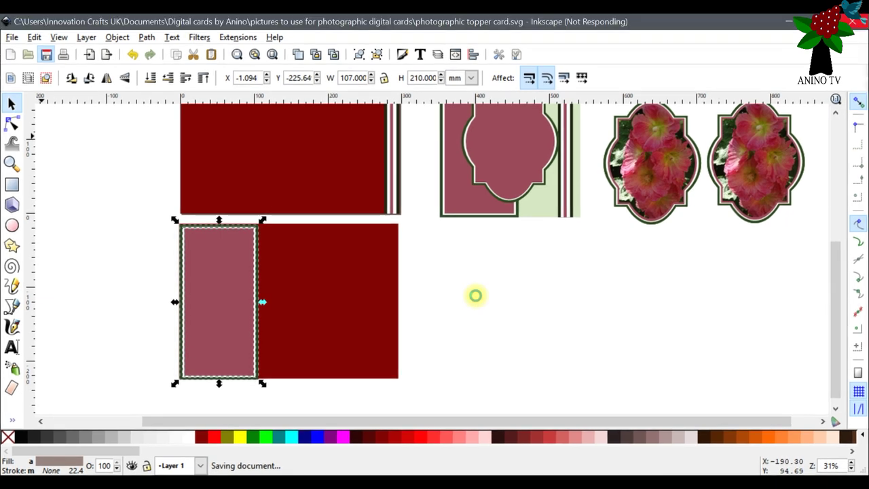
- Examine the layout of the two red base sheets beside the card design and flower toppers, close up and as a whole
scroll(514, 304, "up", 1)
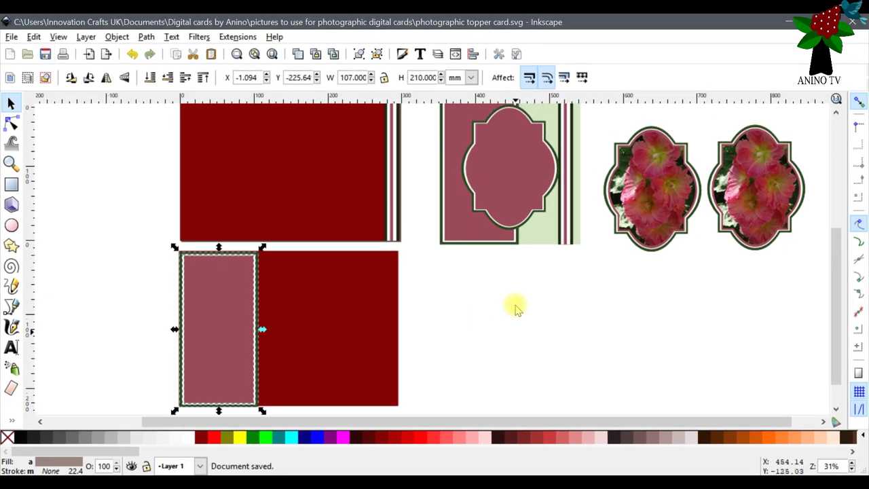
scroll(516, 309, "up", 1)
scroll(514, 309, "down", 1)
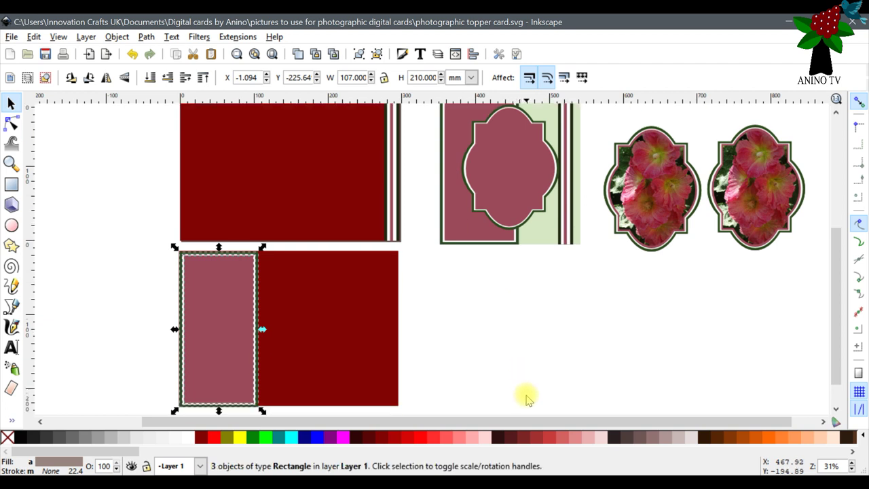
scroll(504, 426, "right", 1)
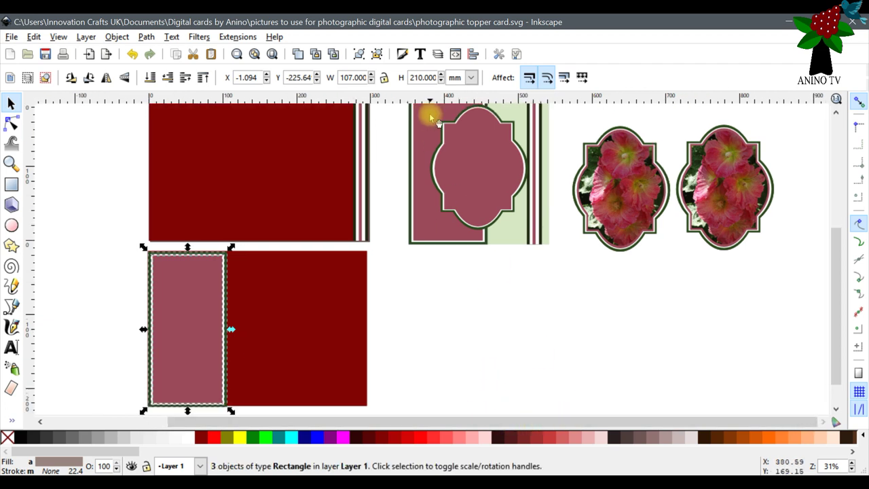
scroll(495, 231, "up", 2)
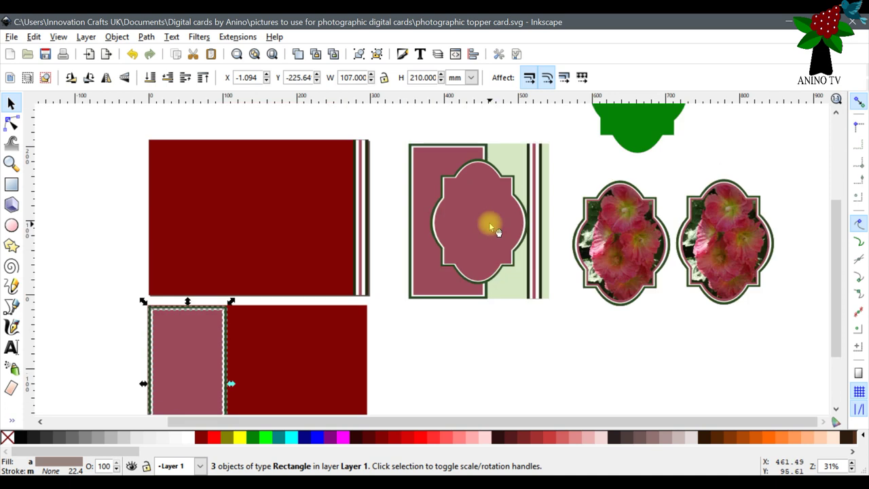
scroll(523, 180, "down", 2)
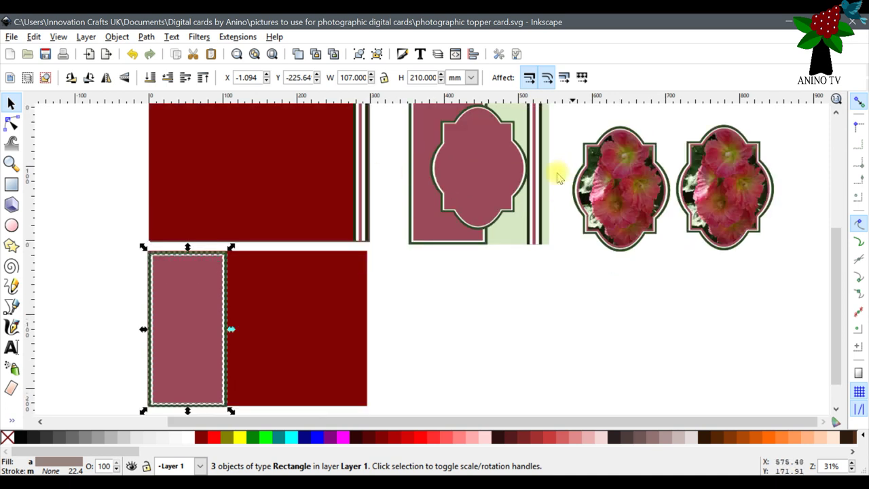
left_click(485, 177)
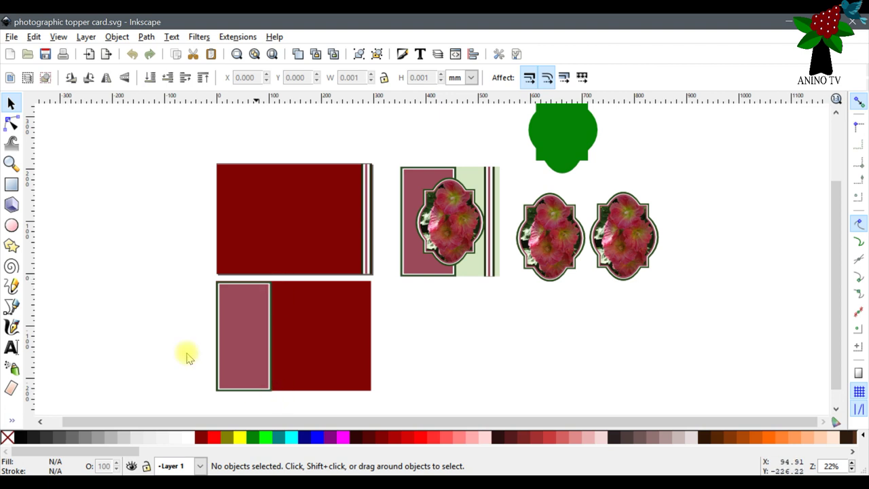
left_click(10, 164)
left_click(224, 404)
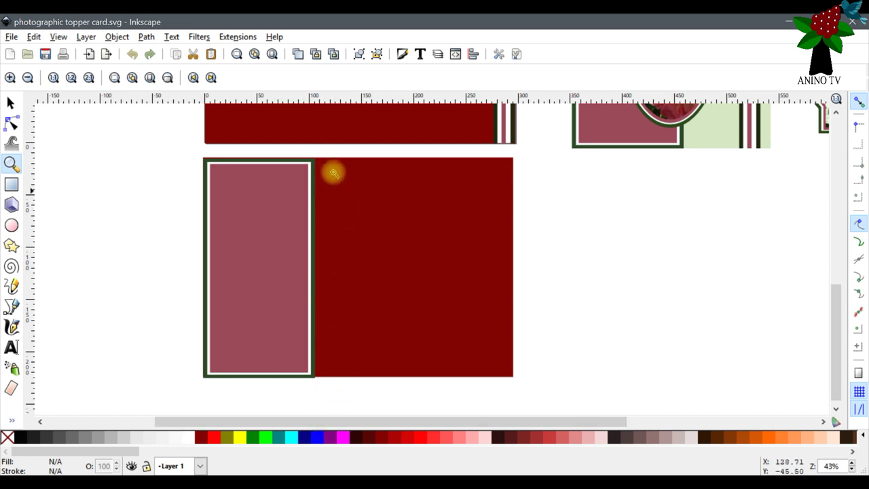
scroll(539, 296, "up", 3)
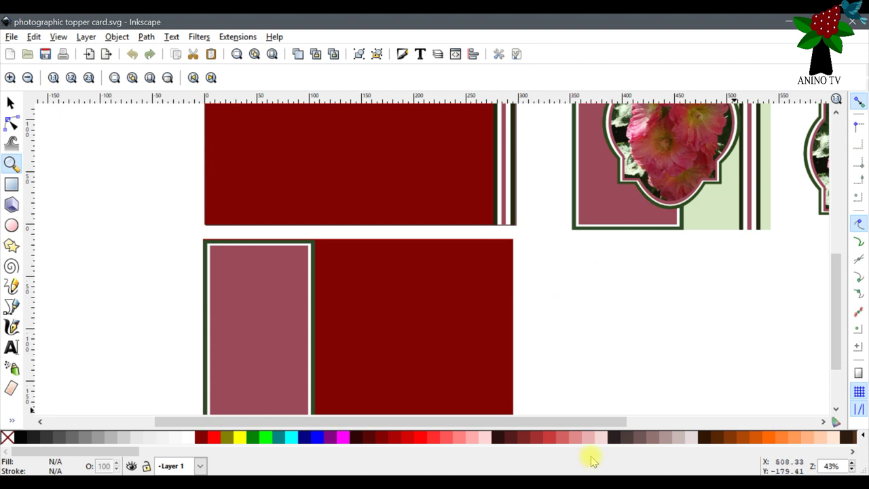
left_click_drag(592, 422, 670, 419)
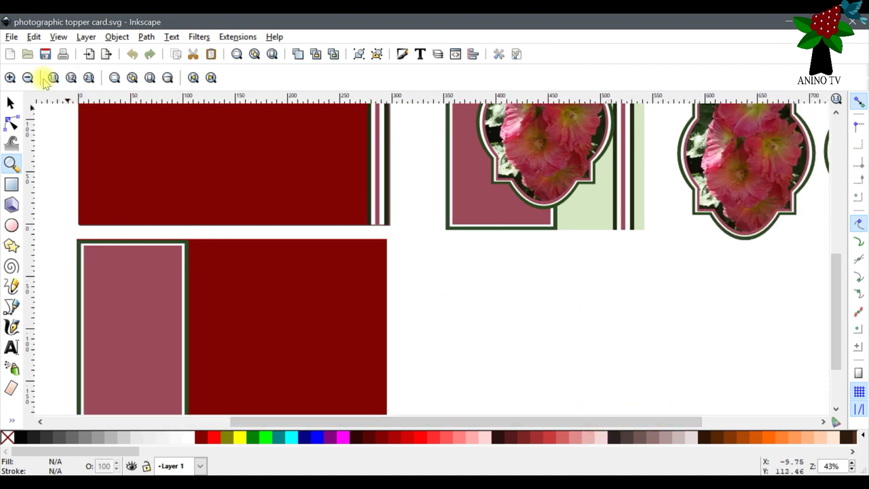
left_click(28, 80)
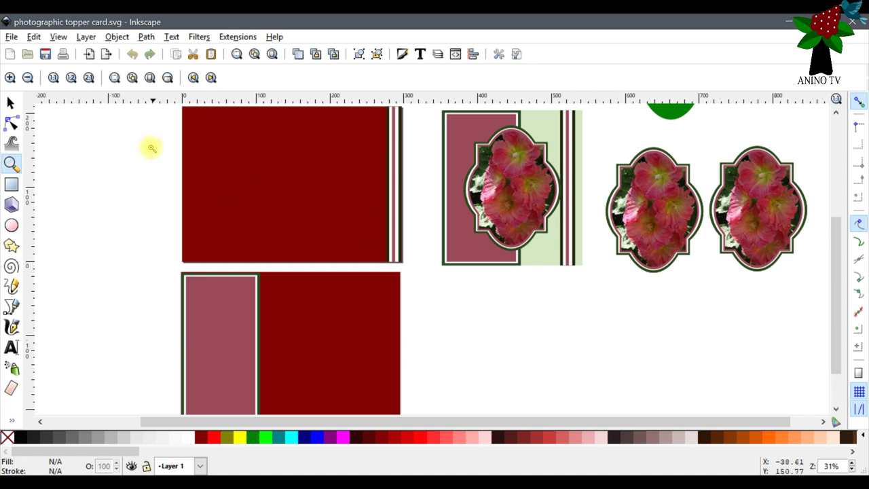
left_click(28, 78)
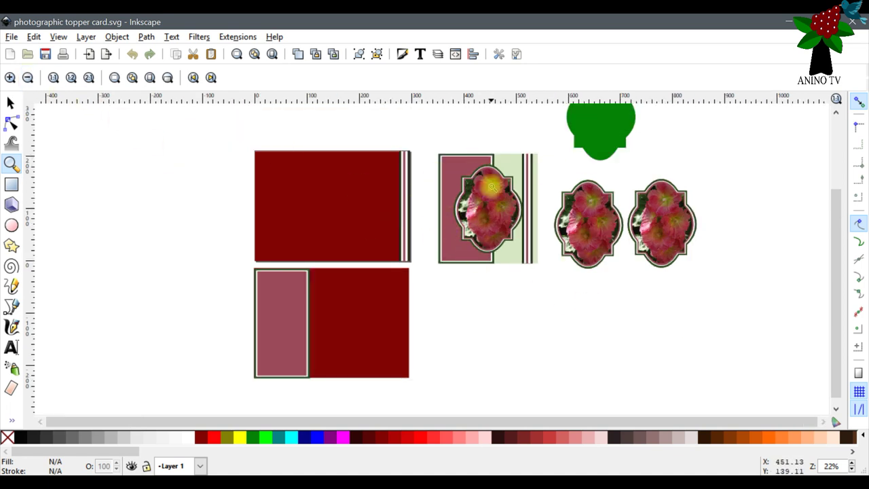